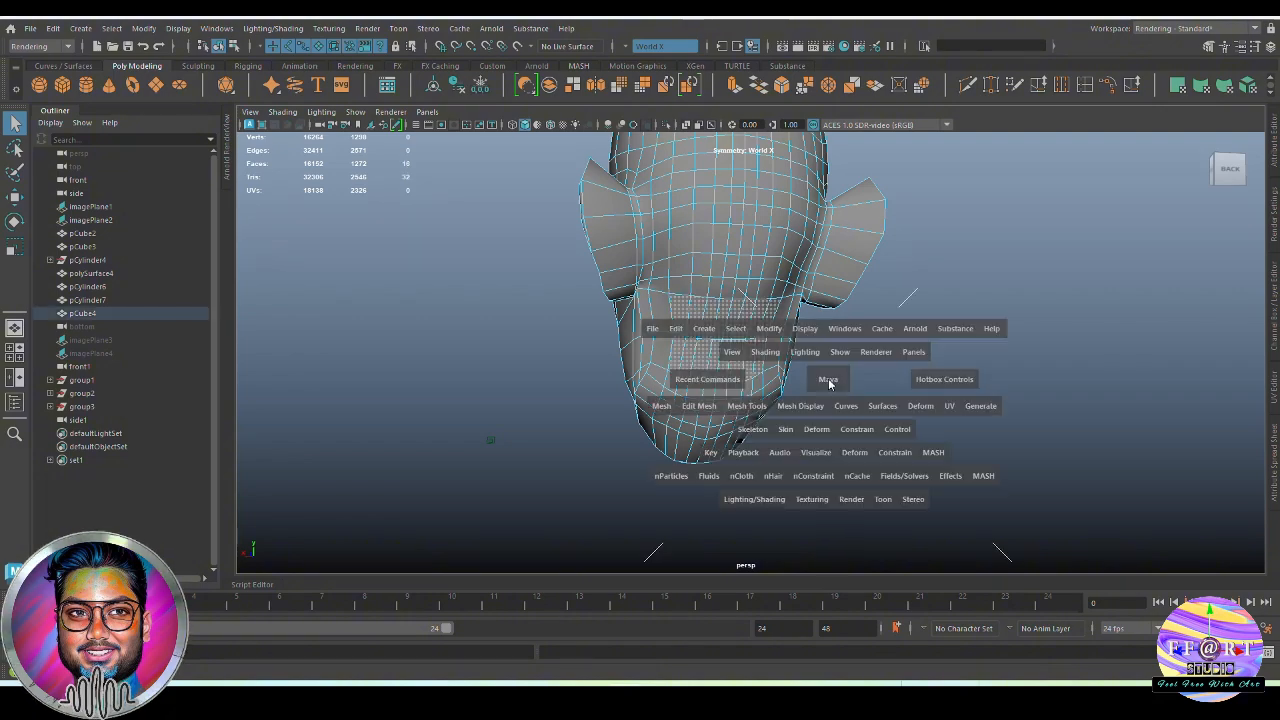
Select the faces on the underside of the head, from behind the chin to the nape, where the neck begins
left_click_drag(829, 380, 863, 384)
right_click_drag(903, 469, 918, 327, "alt")
middle_click_drag(918, 327, 916, 302, "alt")
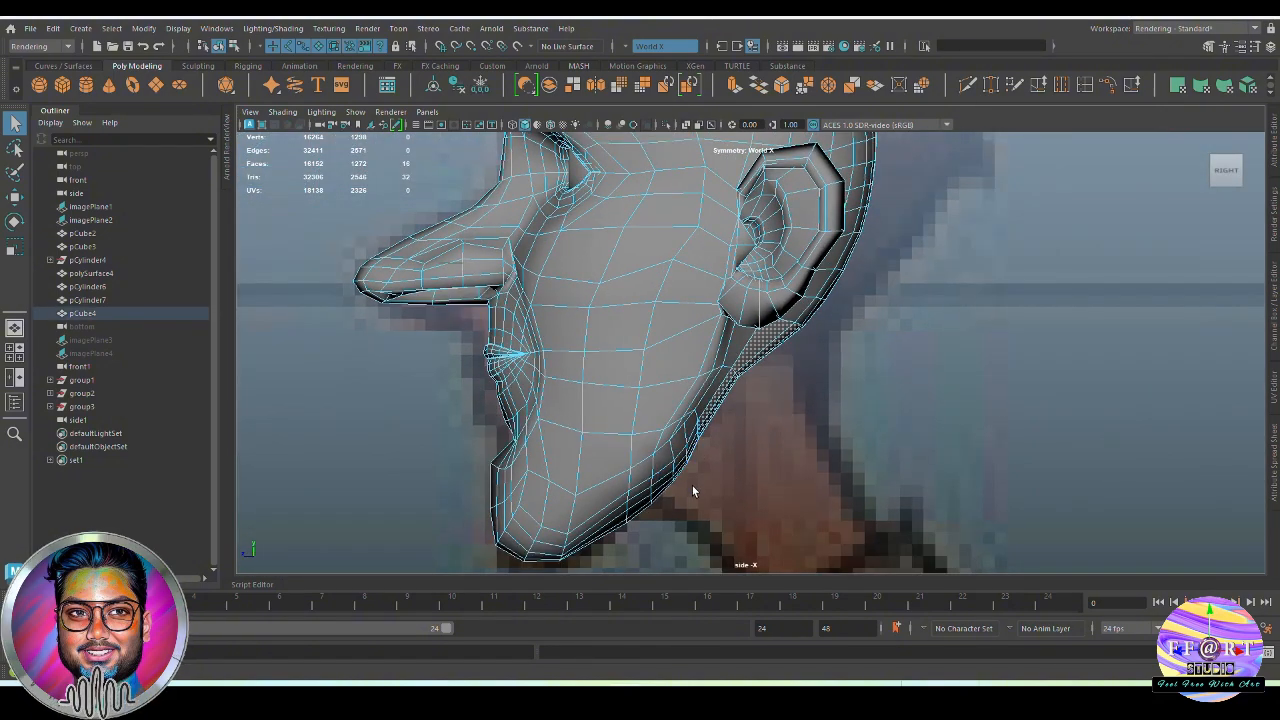
left_click_drag(755, 459, 676, 390, "alt")
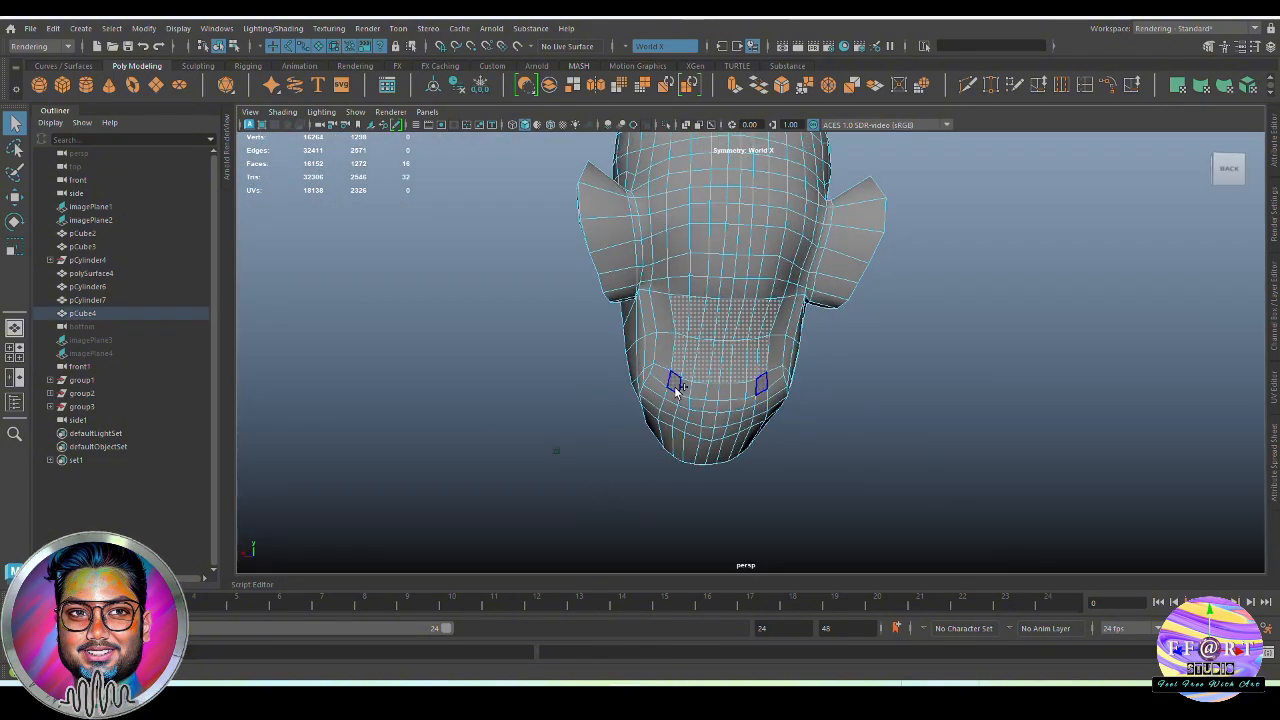
left_click_drag(630, 220, 598, 403, "shift")
left_click_drag(973, 421, 891, 402, "alt")
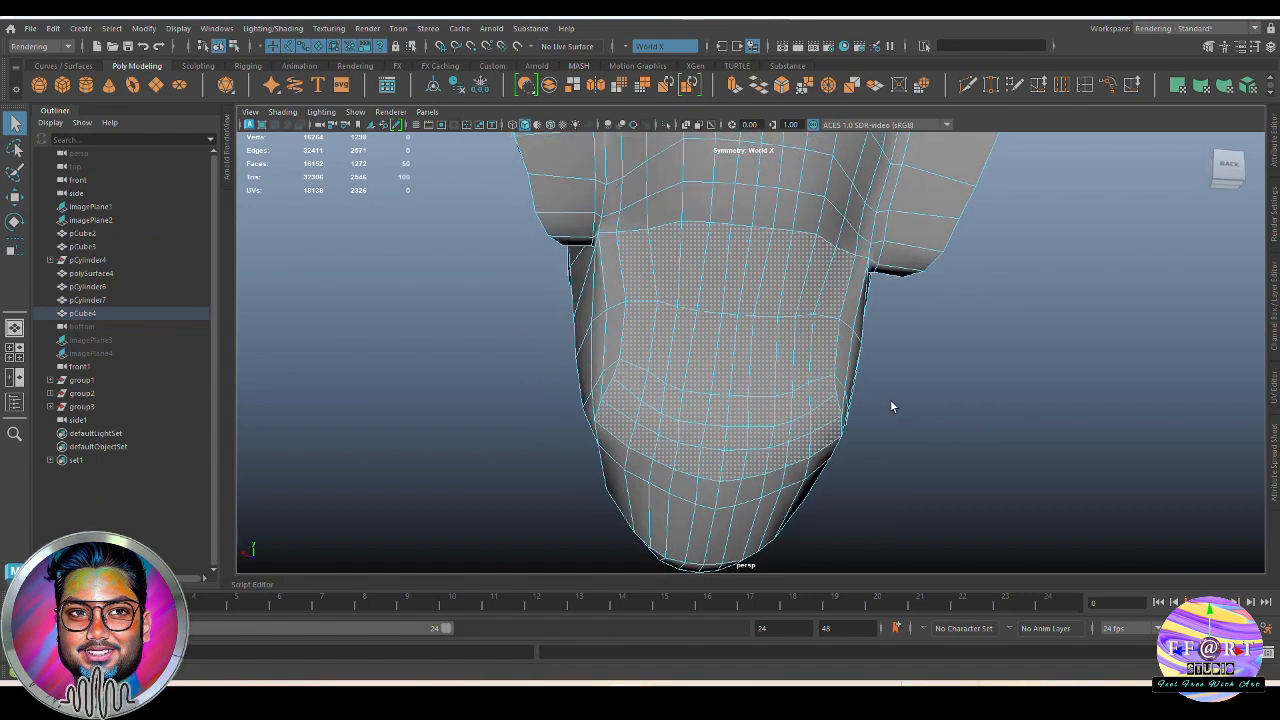
left_click_drag(743, 455, 985, 442, "alt")
Circularize the selected underside faces with Evenly Distribute turned off
right_click(935, 291, "shift")
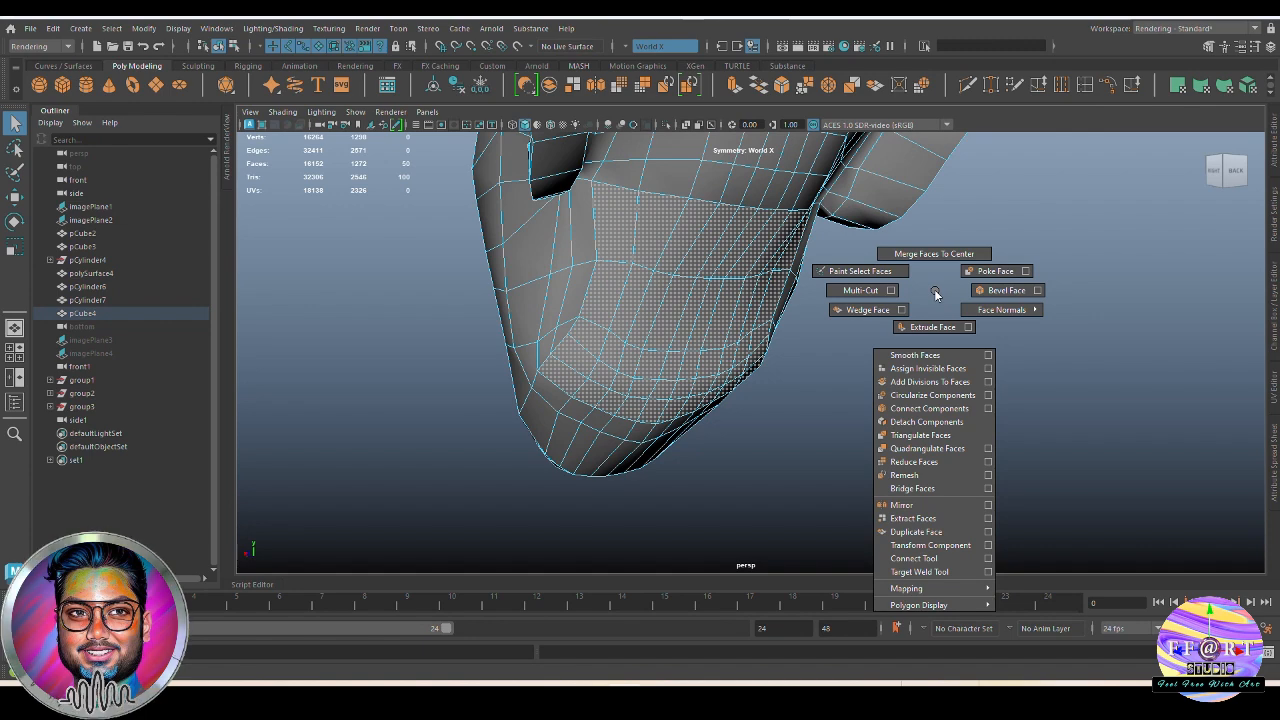
left_click(948, 396)
left_click_drag(810, 418, 849, 357, "alt")
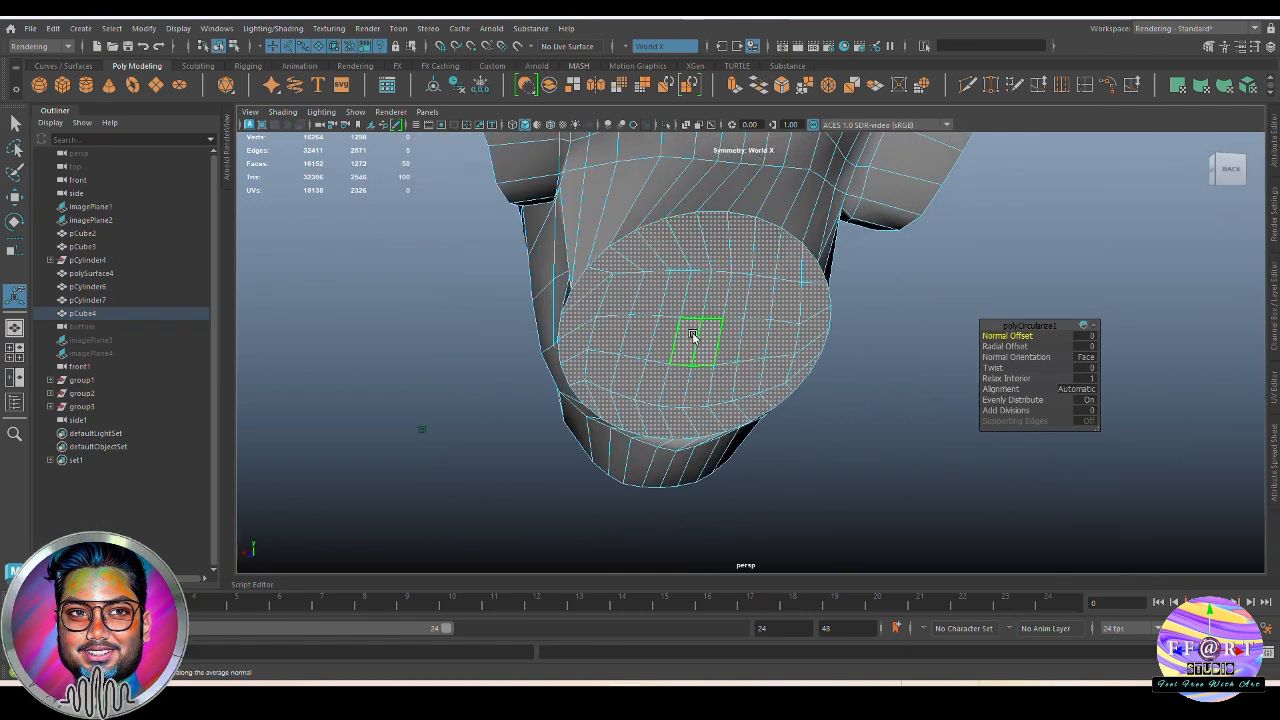
left_click_drag(686, 337, 728, 338, "alt")
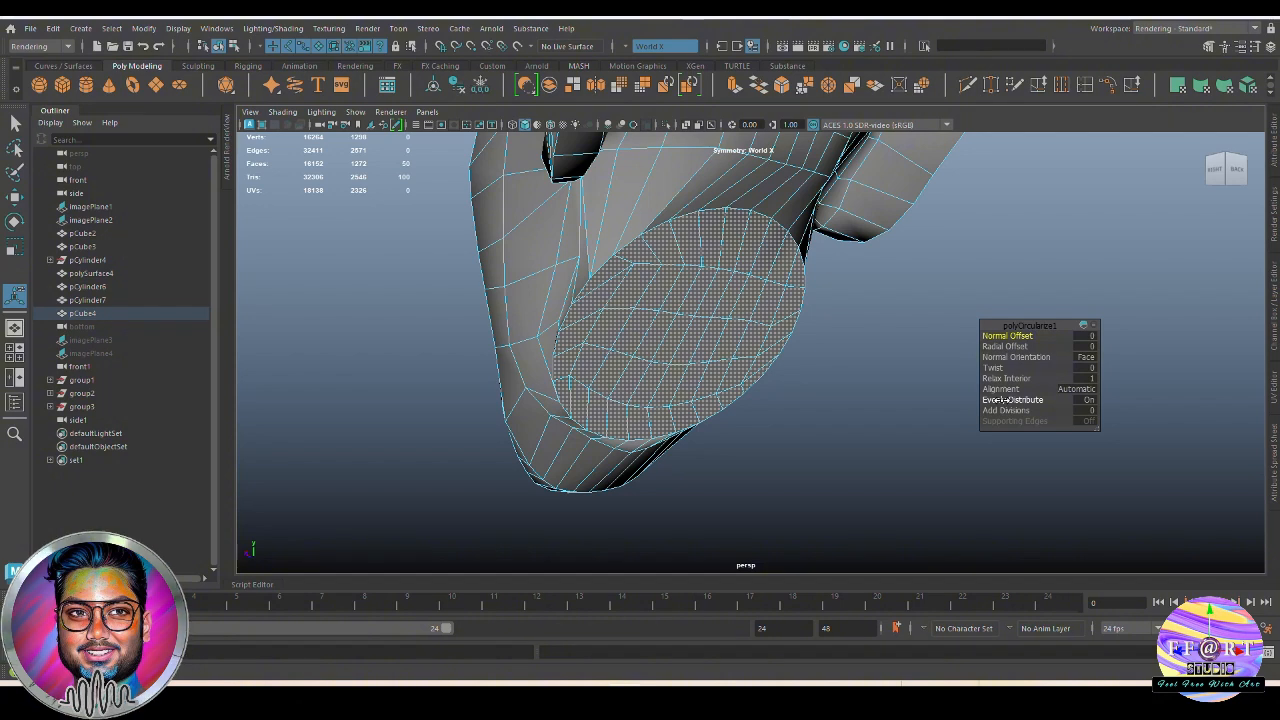
left_click_drag(1028, 400, 803, 403)
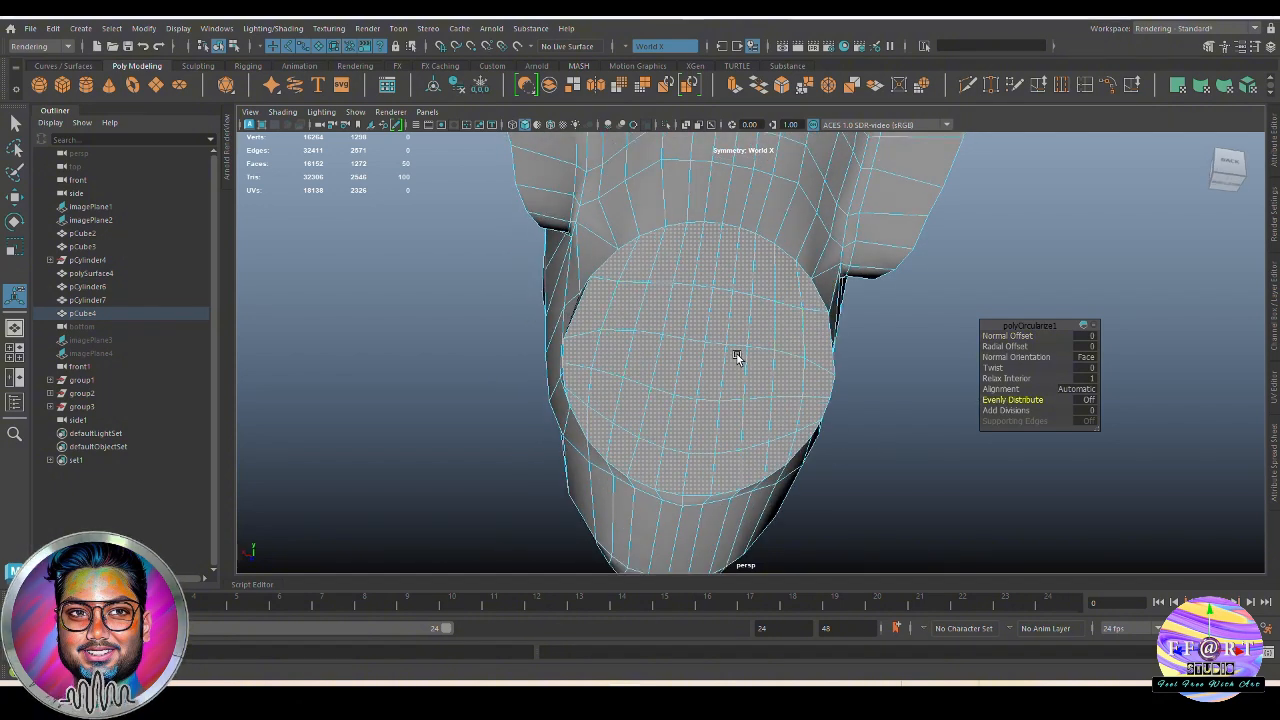
left_click(697, 222)
left_click_drag(611, 274, 612, 318, "alt")
key("ctrl+z")
key("ctrl+z")
key("ctrl+z")
key("q")
Turn off symmetry and scale the circular neck faces slightly narrower in width
left_click_drag(948, 348, 942, 300)
left_click_drag(909, 347, 906, 258)
key("w")
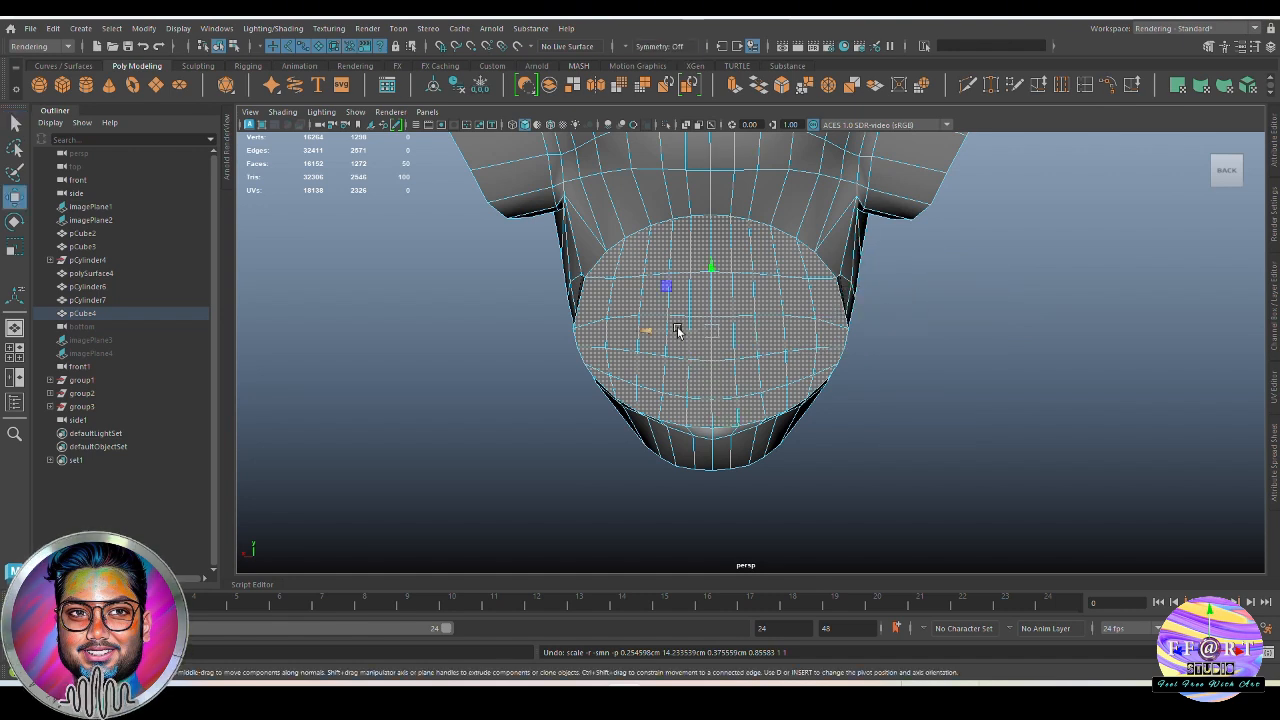
key("r")
left_click_drag(657, 333, 668, 333)
Move the circular neck faces slightly up and back to match the neck's start in the side reference
key("space")
left_click_drag(668, 335, 845, 429, "alt")
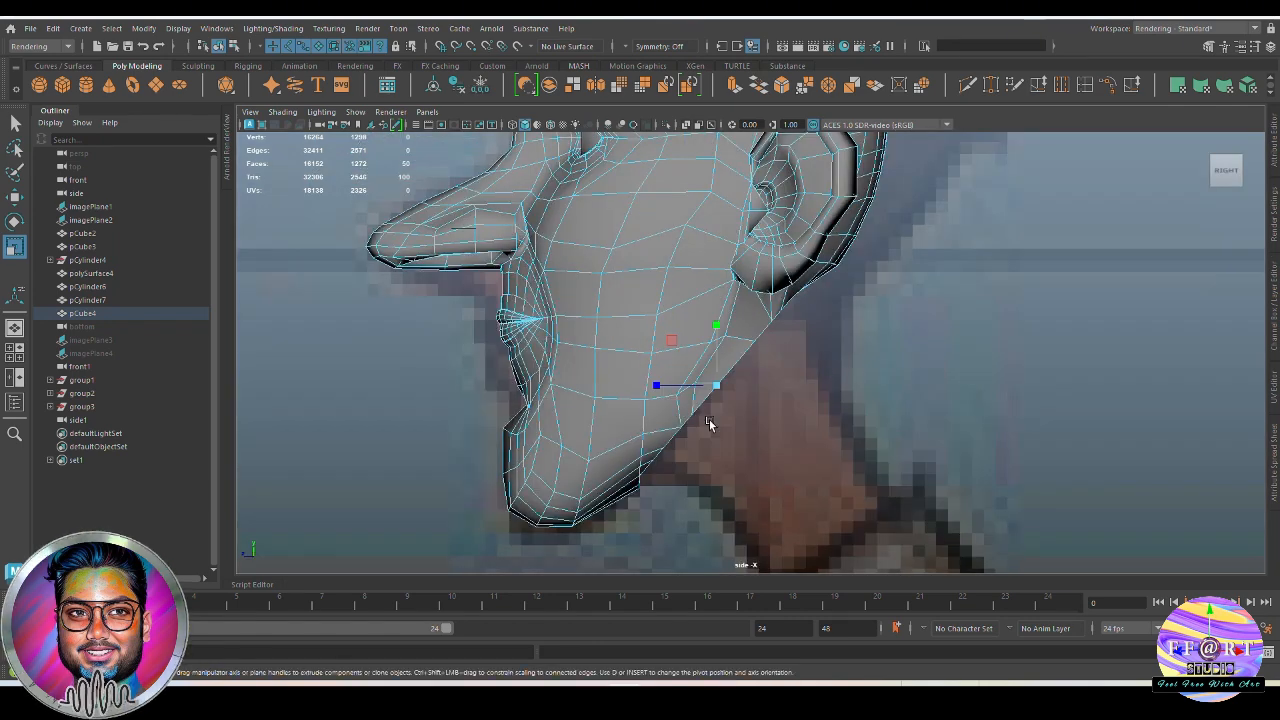
key("w")
left_click_drag(722, 391, 730, 385)
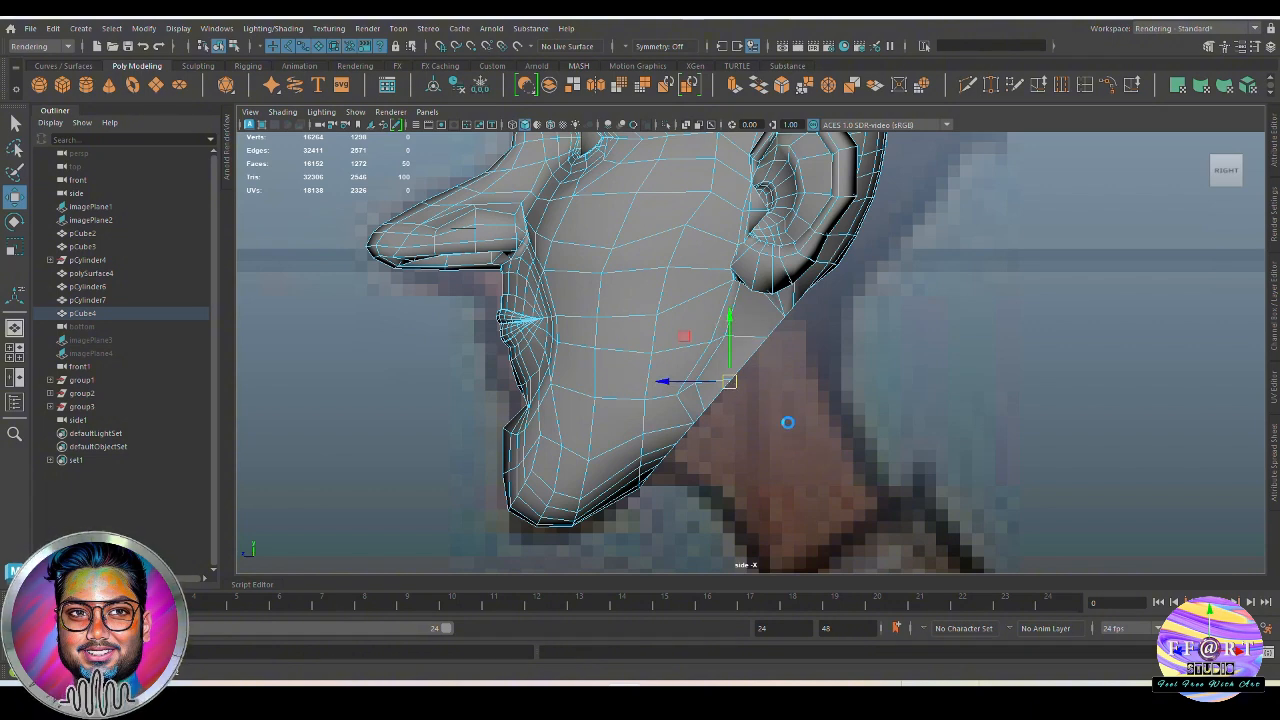
Extrude the circular faces a short distance out from the jaw and scale the new ring down slightly
key("ctrl+e")
key("w")
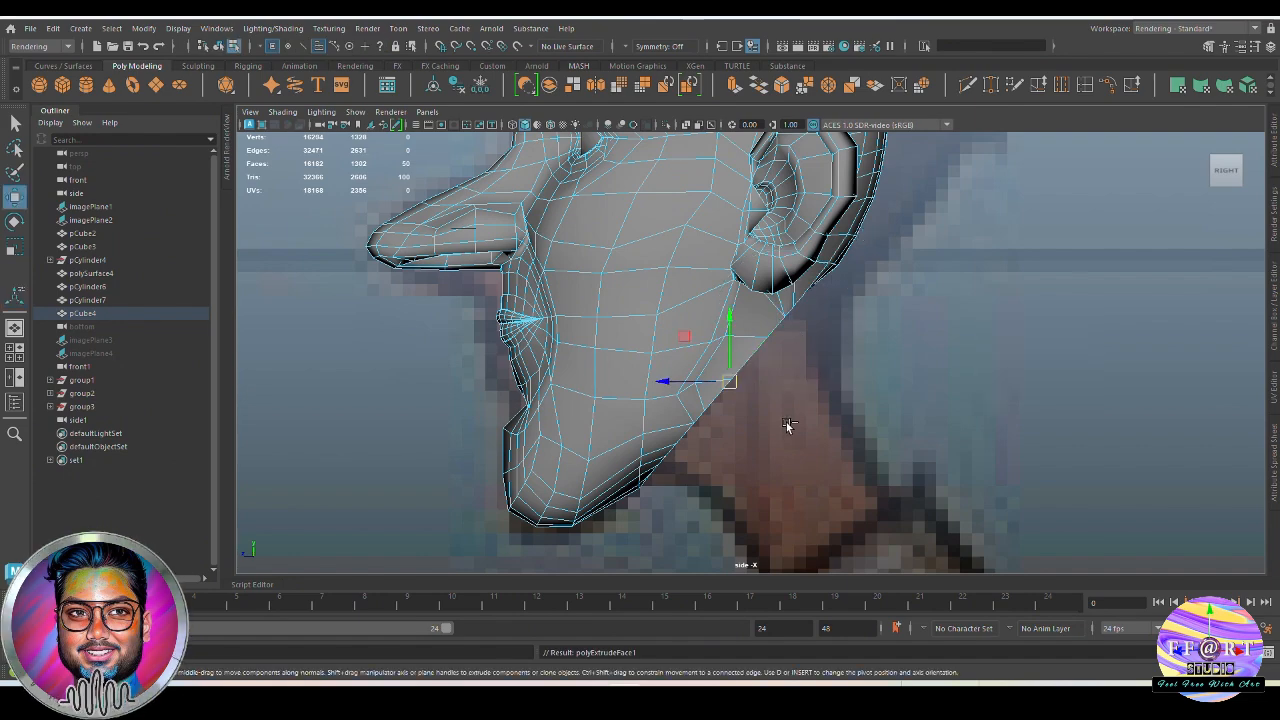
left_click_drag(733, 381, 737, 380)
key("r")
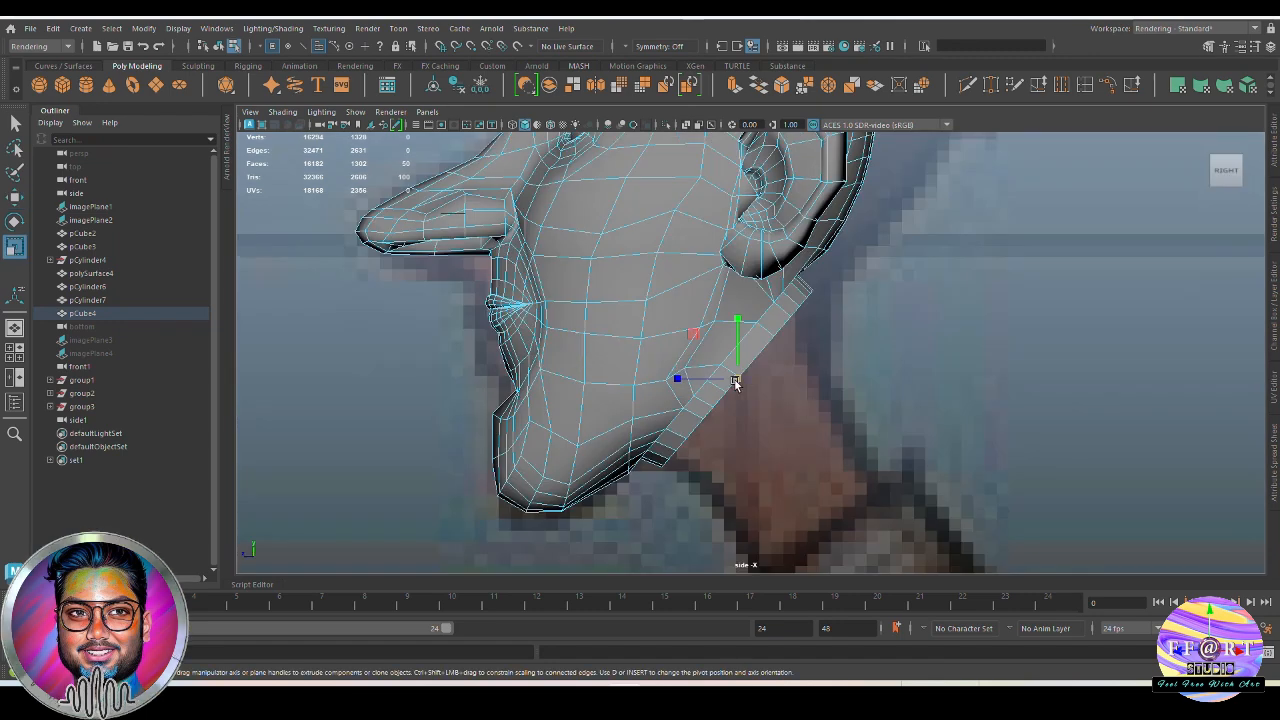
left_click_drag(735, 381, 722, 384)
middle_click_drag(791, 456, 771, 440, "alt")
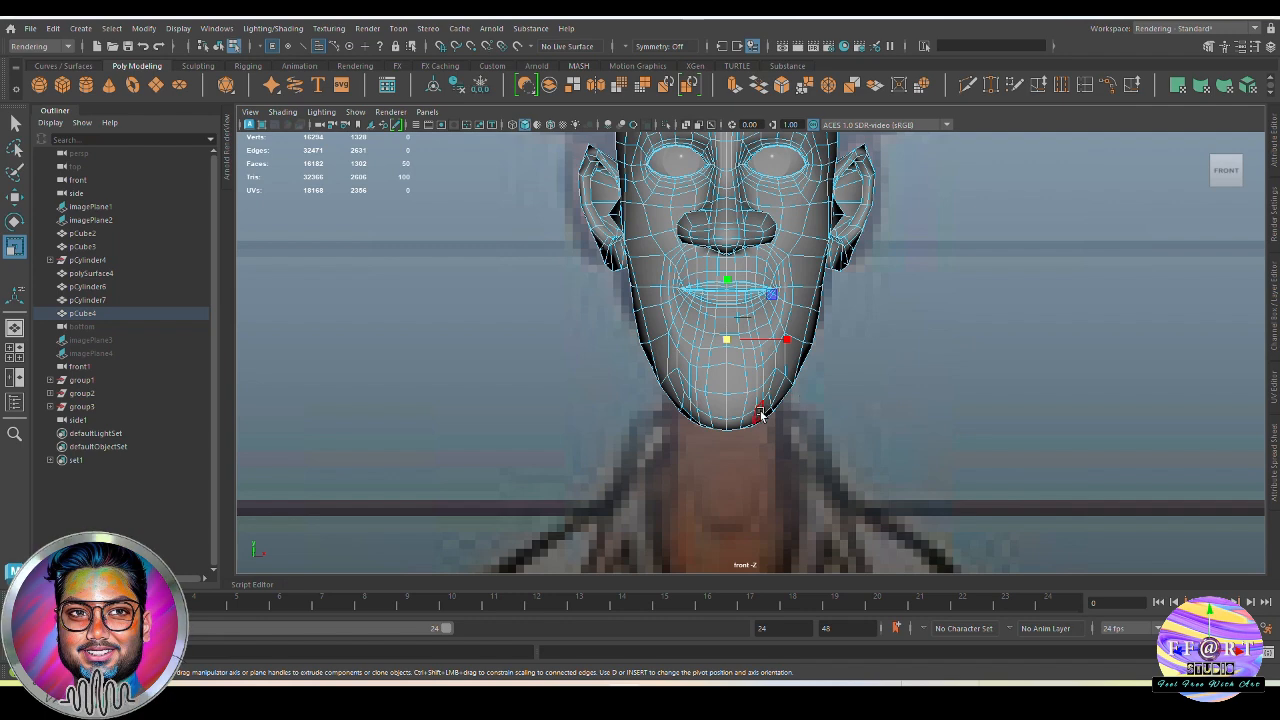
Show the front view in wireframe and narrow the extruded neck ring slightly against the reference
key("4")
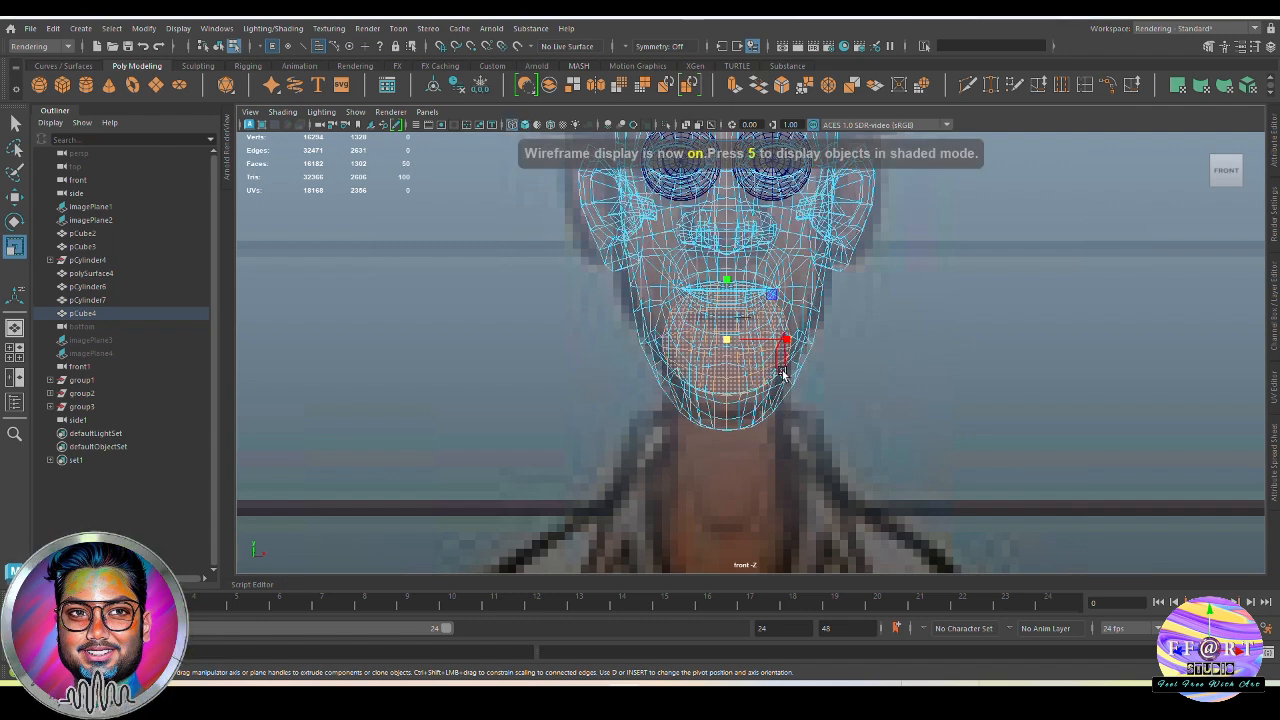
right_click_drag(738, 358, 772, 366, "alt")
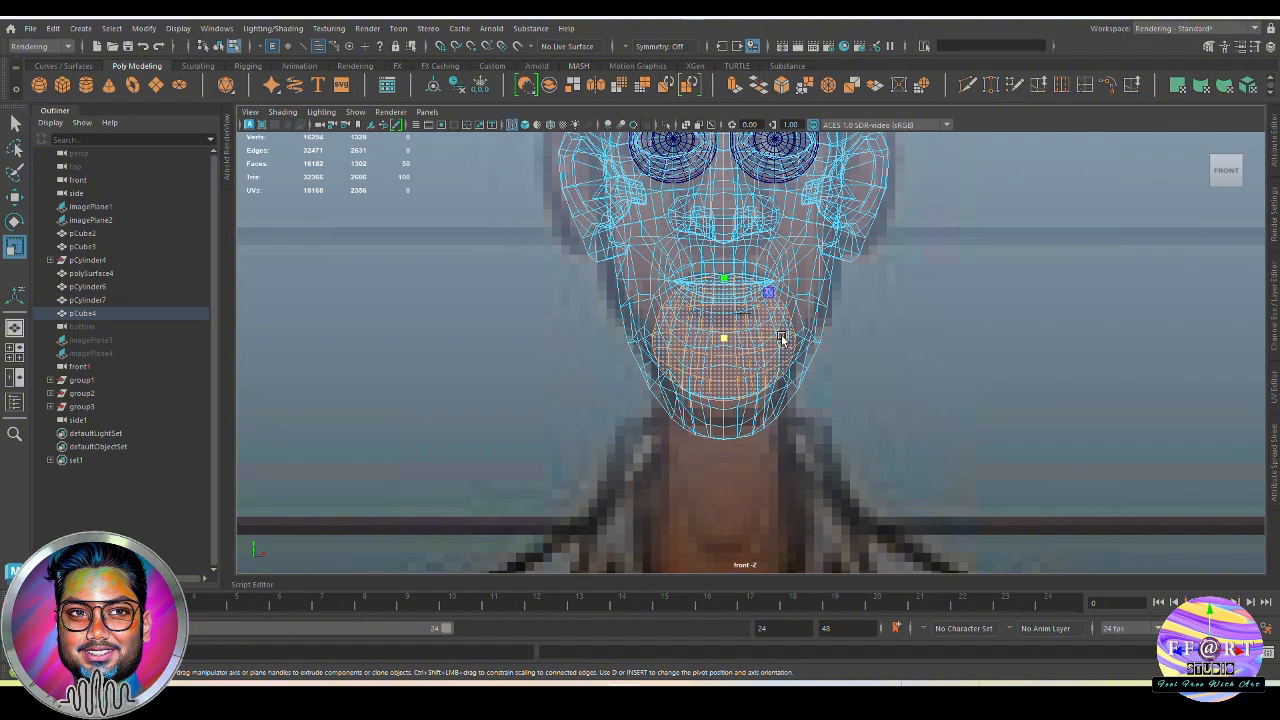
left_click_drag(782, 338, 780, 338)
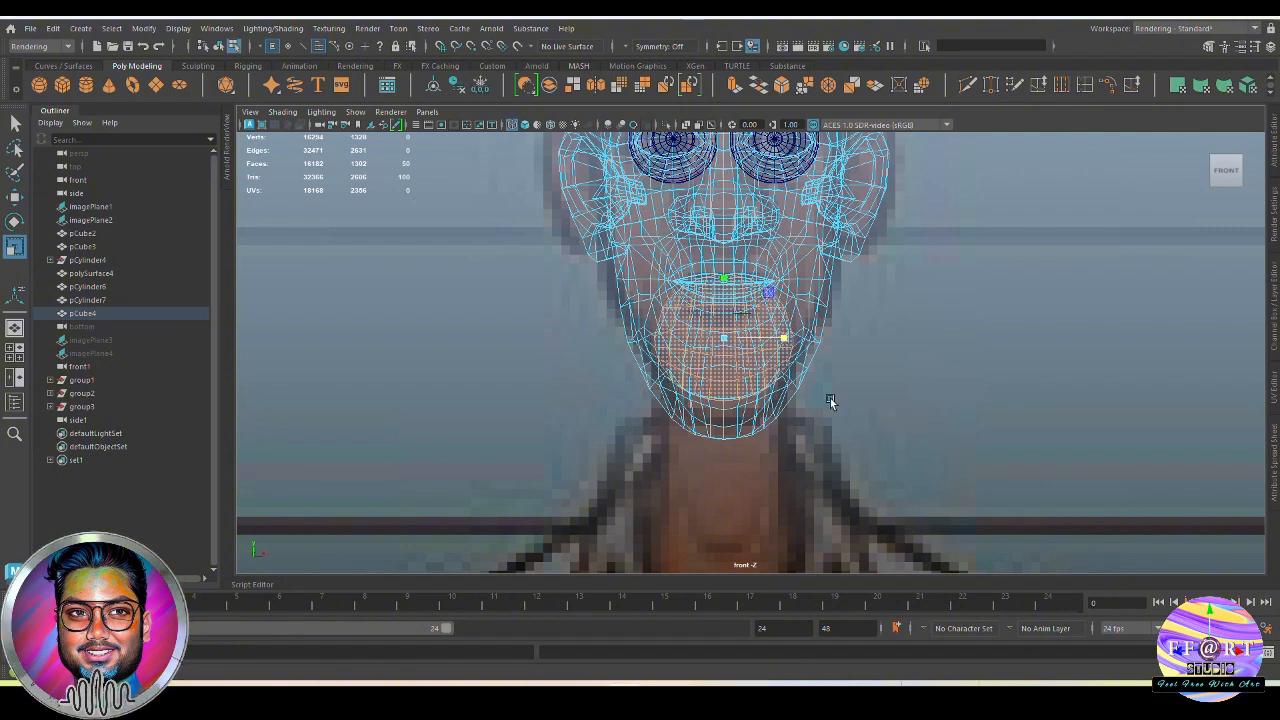
Extrude the neck faces again and move them down along the neck in the side reference to the collar
key("ctrl+e")
key("w")
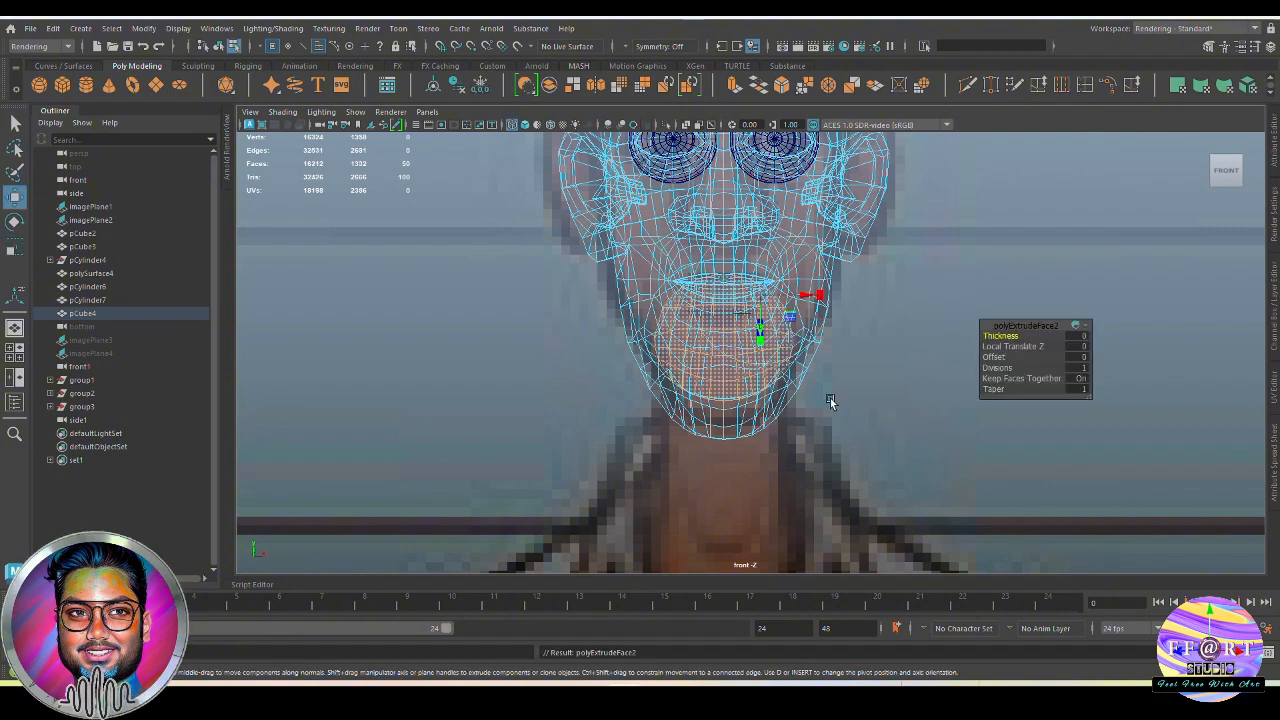
key("space")
left_click_drag(827, 415, 851, 416)
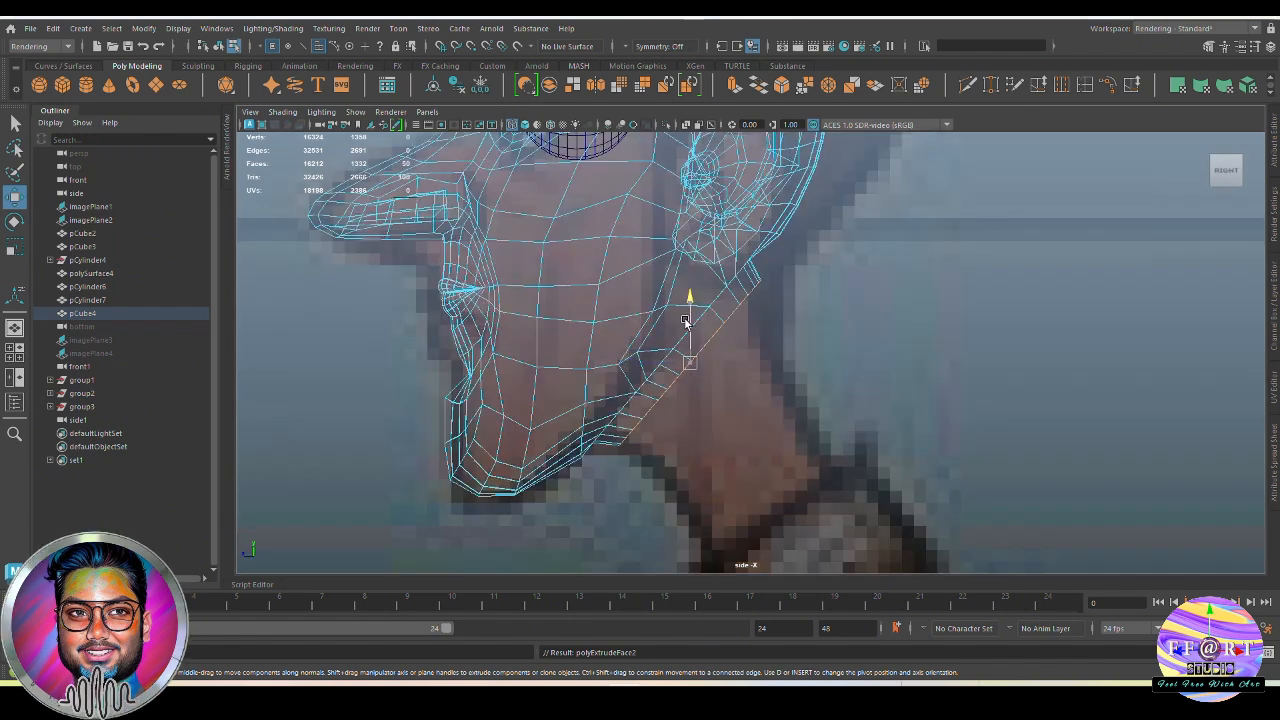
left_click_drag(685, 322, 725, 440)
middle_click_drag(743, 462, 729, 357, "alt")
left_click_drag(677, 372, 757, 446)
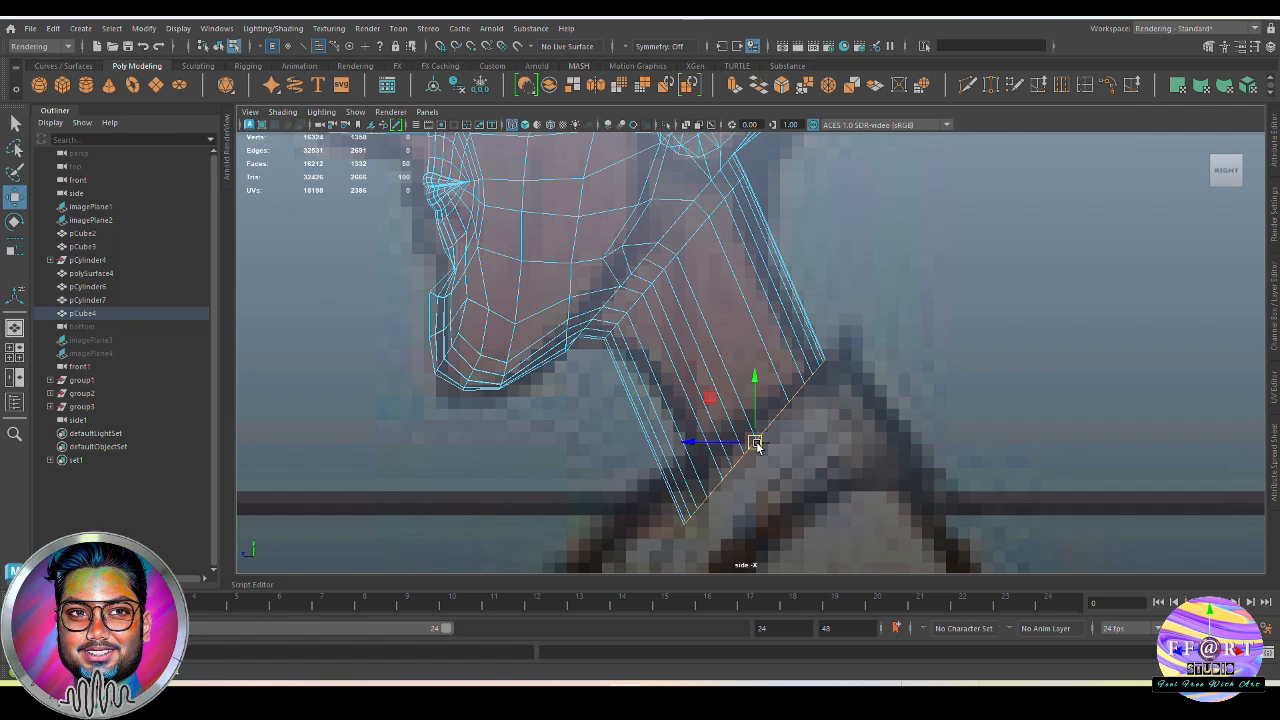
Flatten the slanted lower end of the neck by scaling its height, and reposition it against the side reference
key("r")
left_click_drag(756, 383, 766, 414)
middle_click_drag(809, 444, 805, 351, "alt")
left_click_drag(753, 295, 753, 284)
mouse_move(787, 365)
middle_mouse_down("alt")
mouse_move(797, 413)
mouse_move(795, 385)
middle_mouse_up("alt")
key("w")
left_click_drag(766, 330, 767, 352)
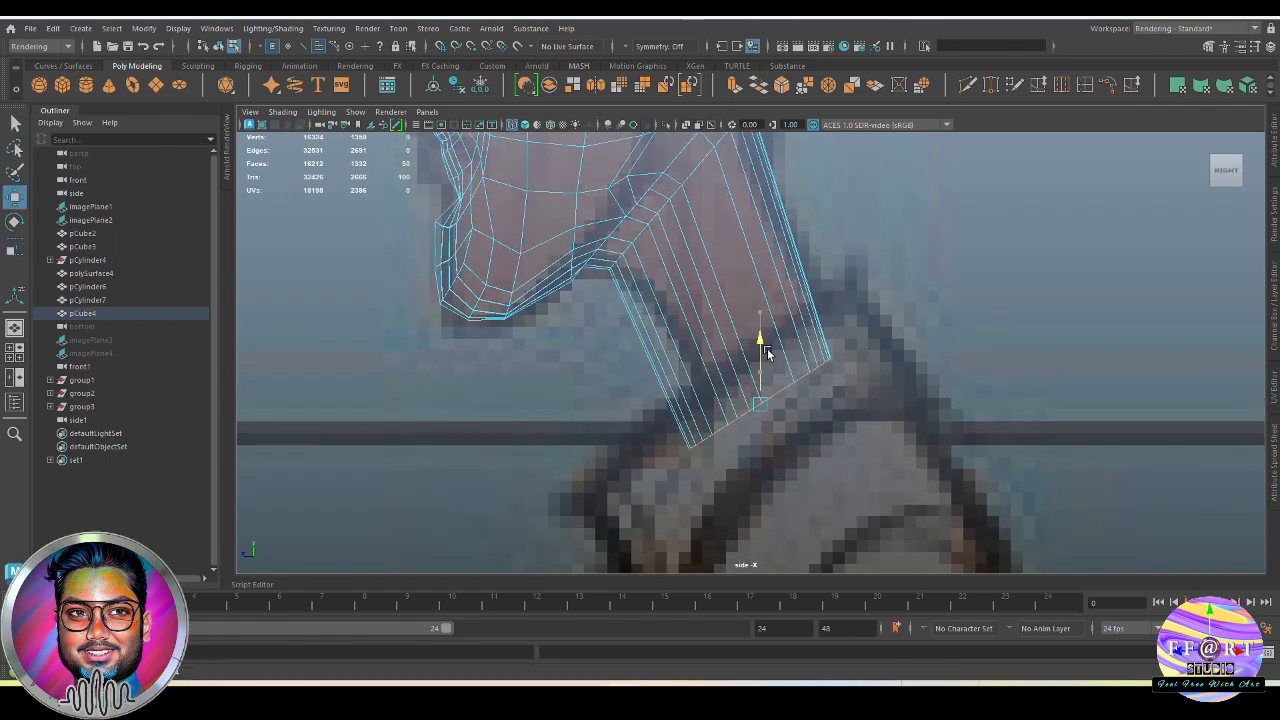
scroll(768, 353, "down", 5)
left_click_drag(722, 441, 713, 442)
Narrow the neck's lower end to fit the front reference and delete its cap faces
key("space")
left_click_drag(838, 403, 858, 463)
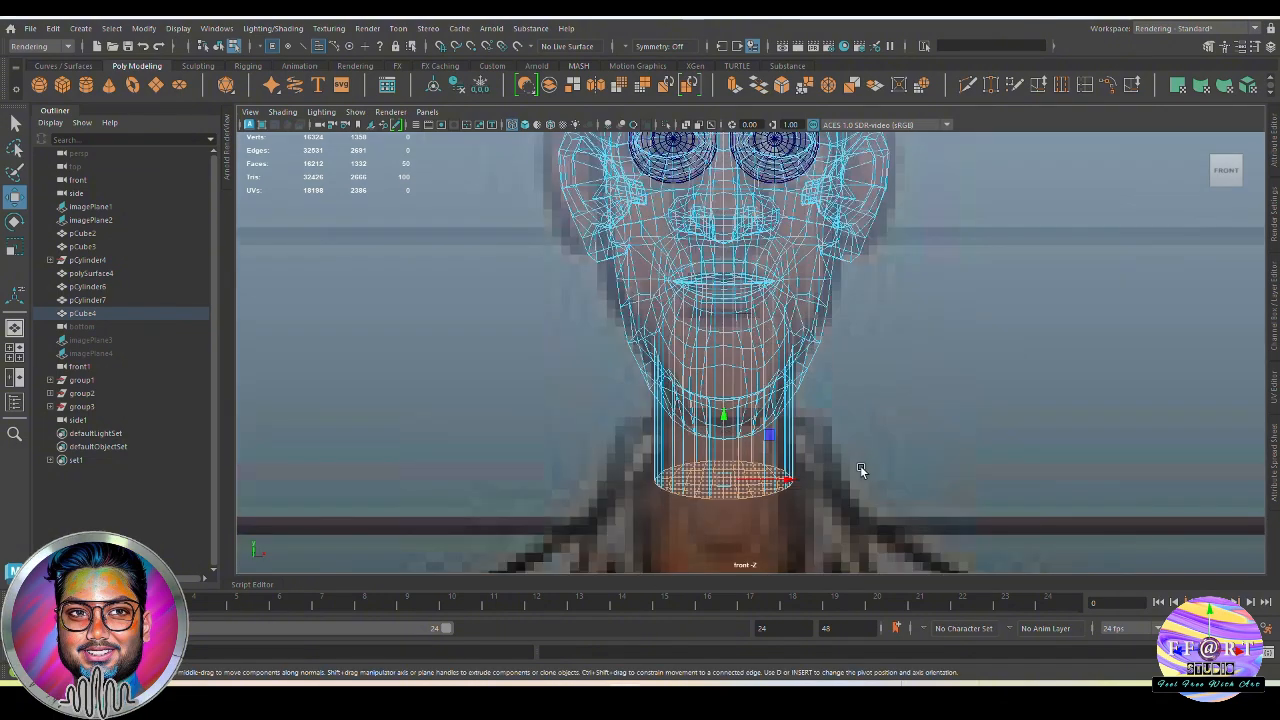
middle_click_drag(765, 555, 757, 448, "alt")
key("r")
left_click_drag(782, 379, 765, 379)
key("w")
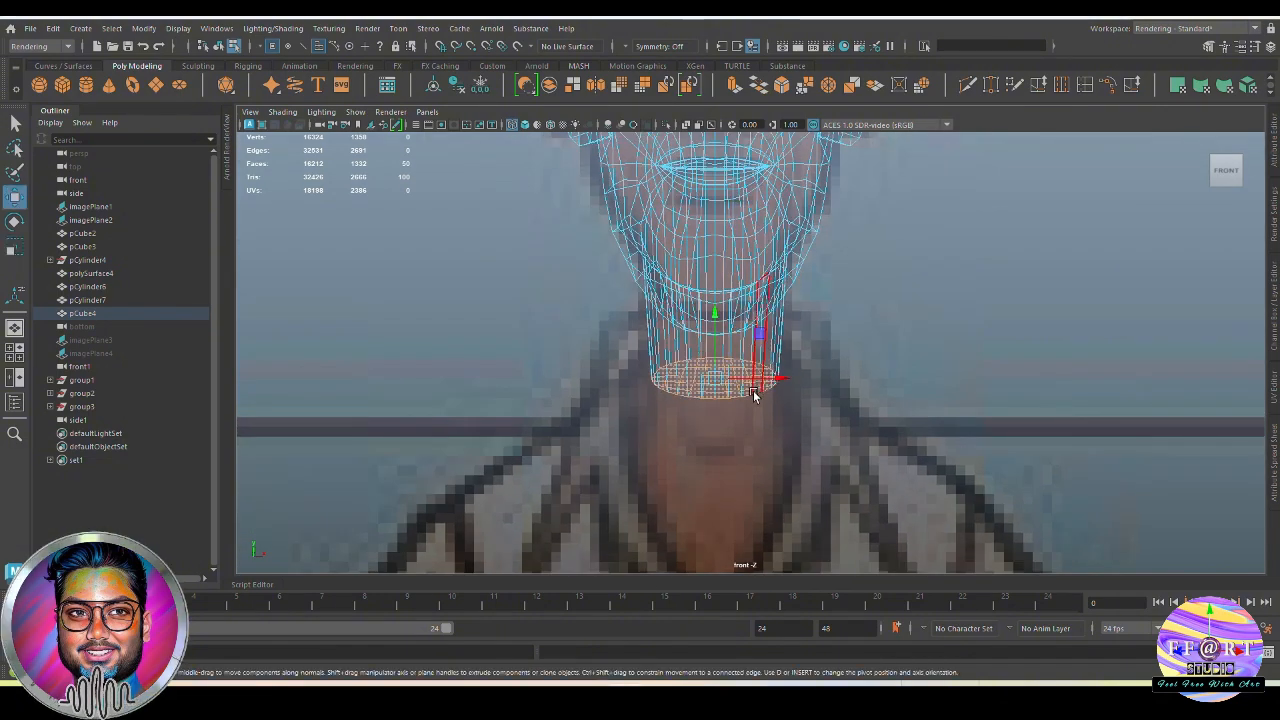
left_click_drag(715, 315, 717, 326)
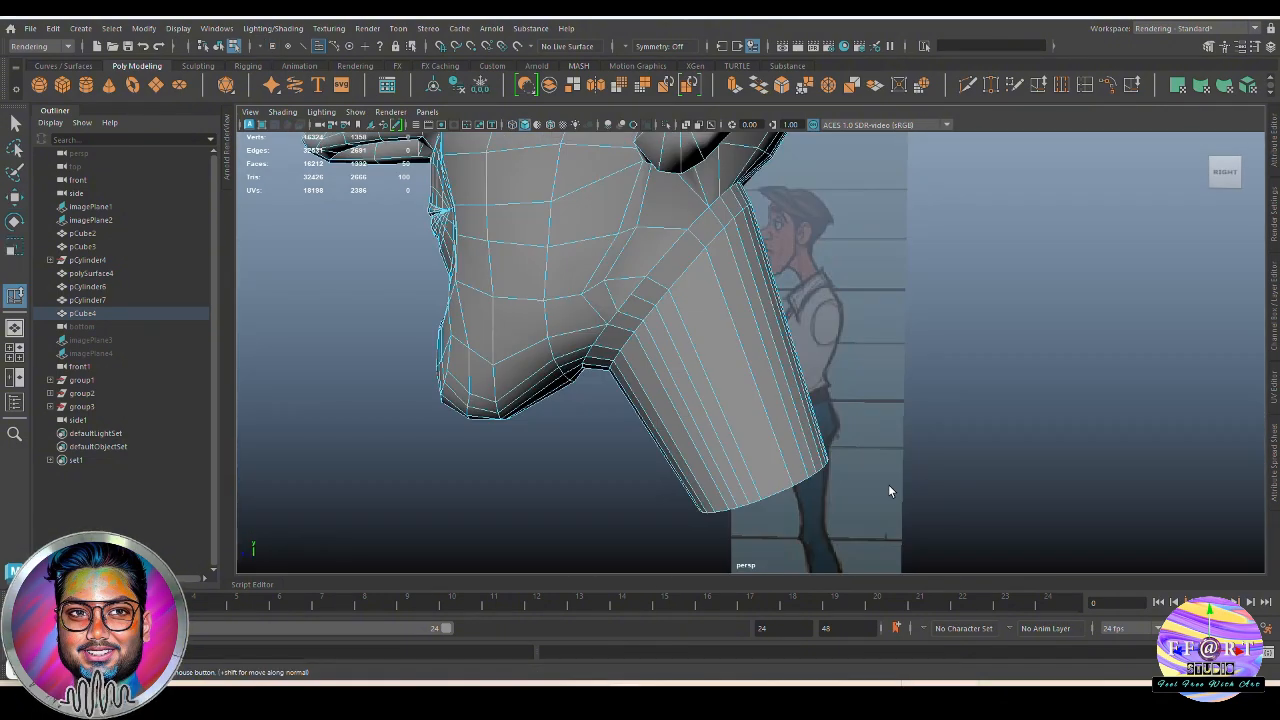
left_click_drag(888, 484, 896, 432, "alt")
key("Delete")
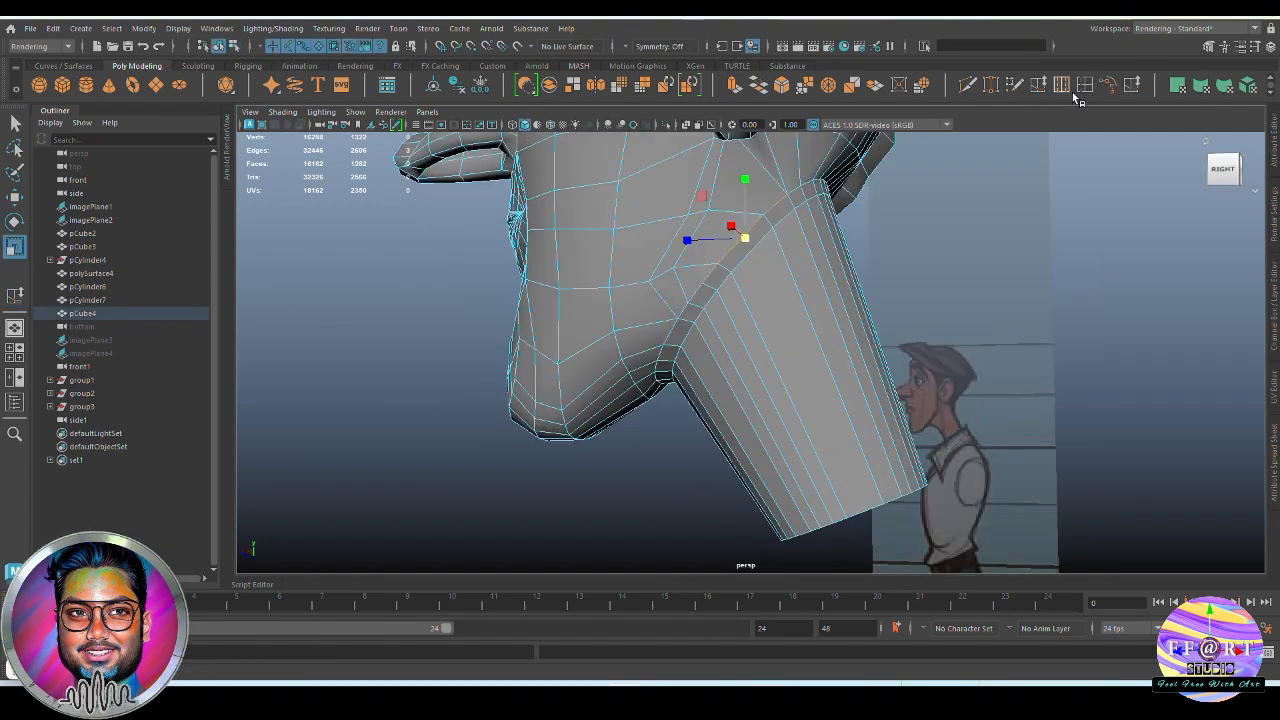
Insert 3 equally spaced edge loops around the neck, using Insert Edge Loop with Multiple edge loops and Auto complete enabled
key("F2")
left_click(335, 28)
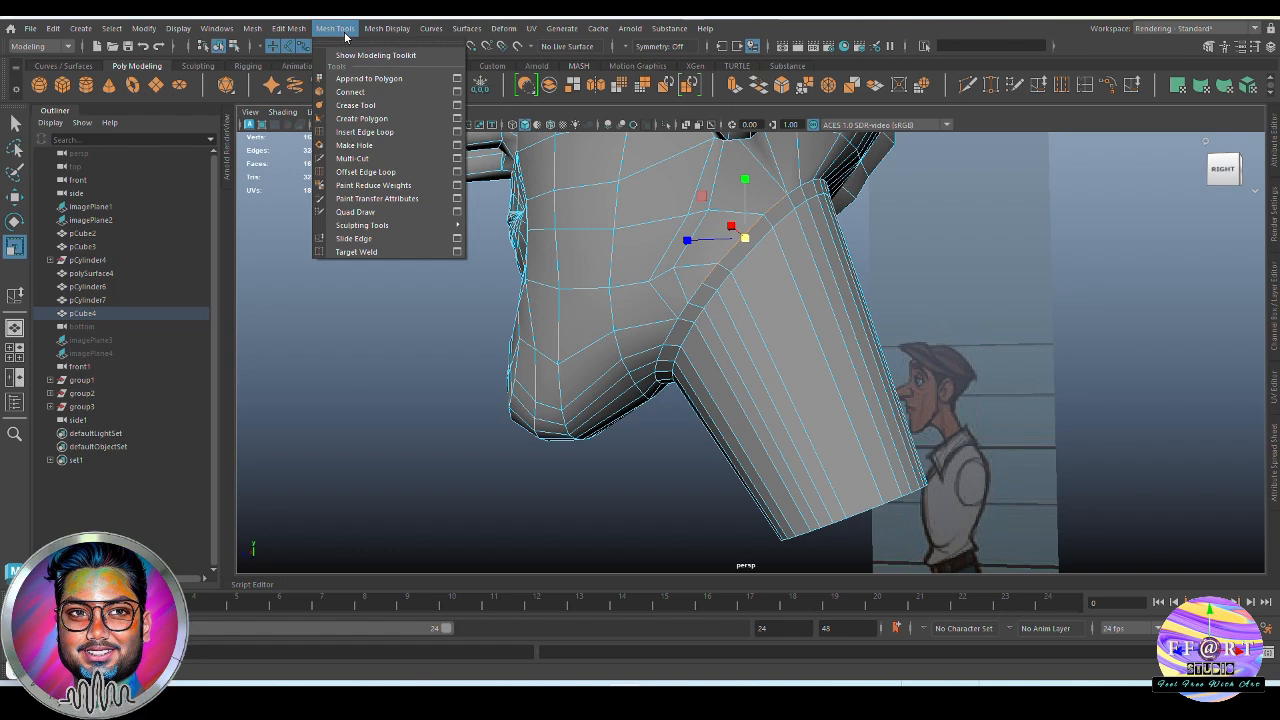
left_click(457, 131)
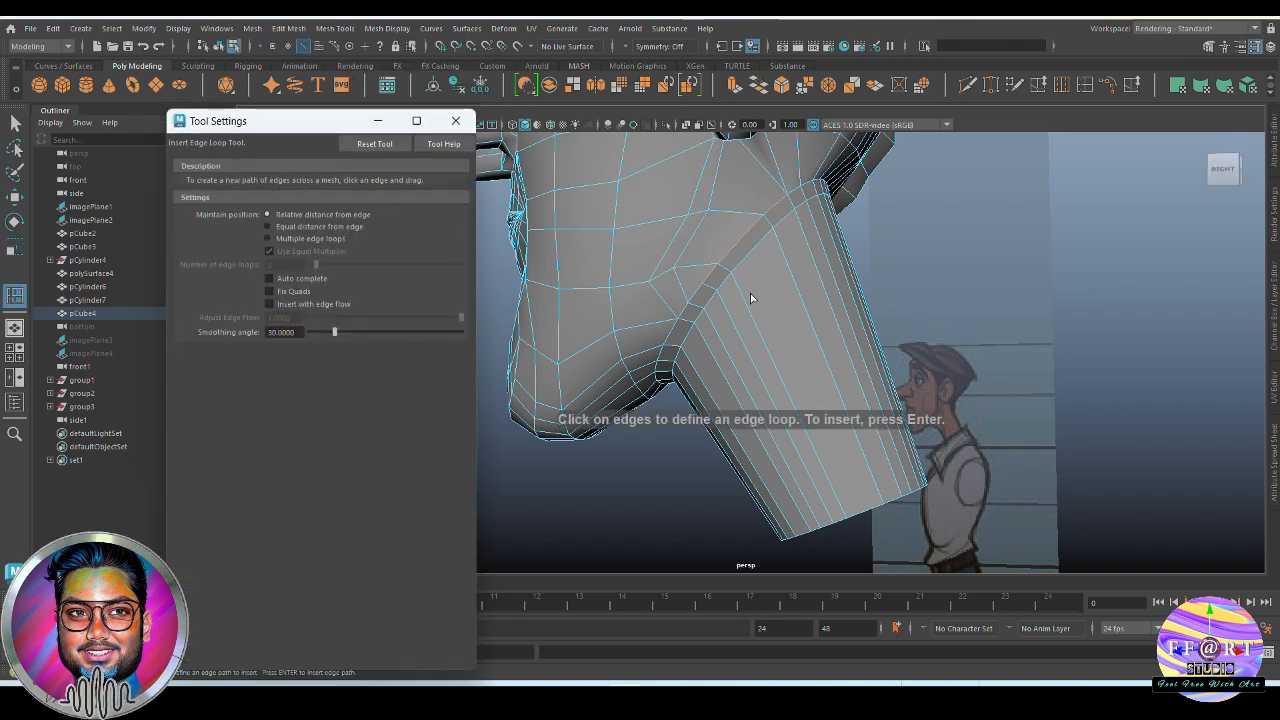
left_click(268, 238)
double_click(272, 264)
type("3")
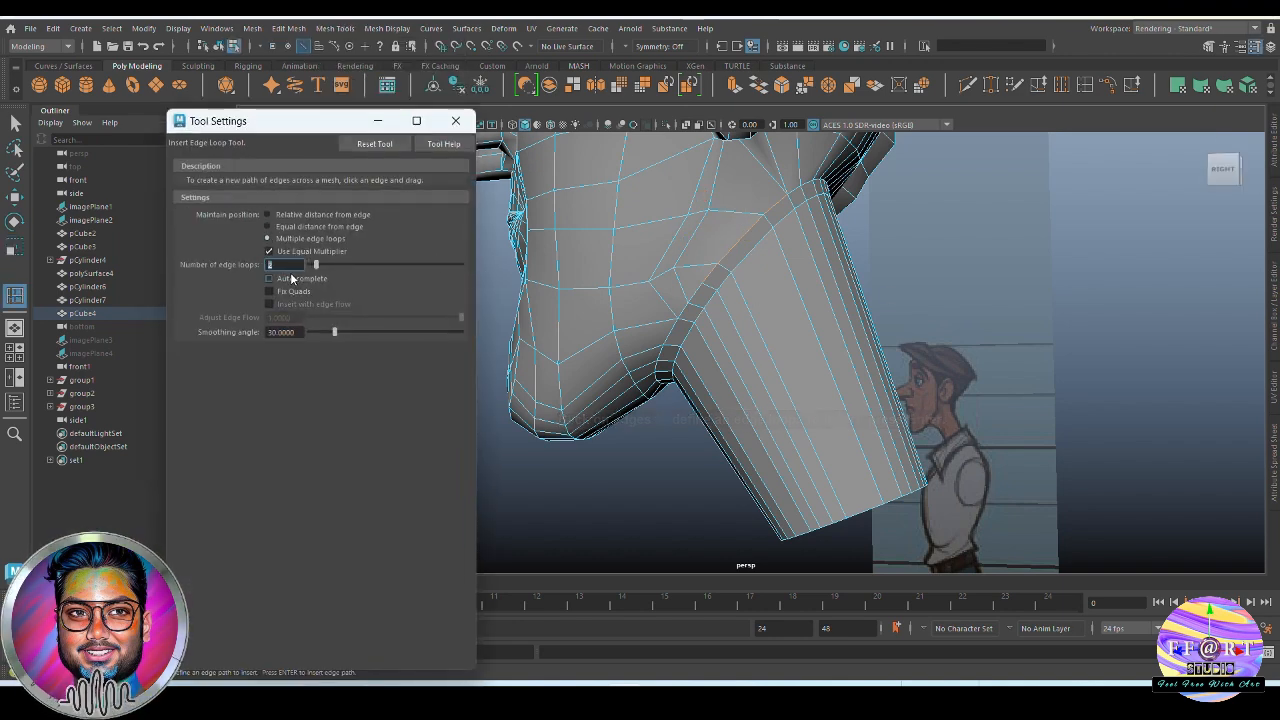
key("Return")
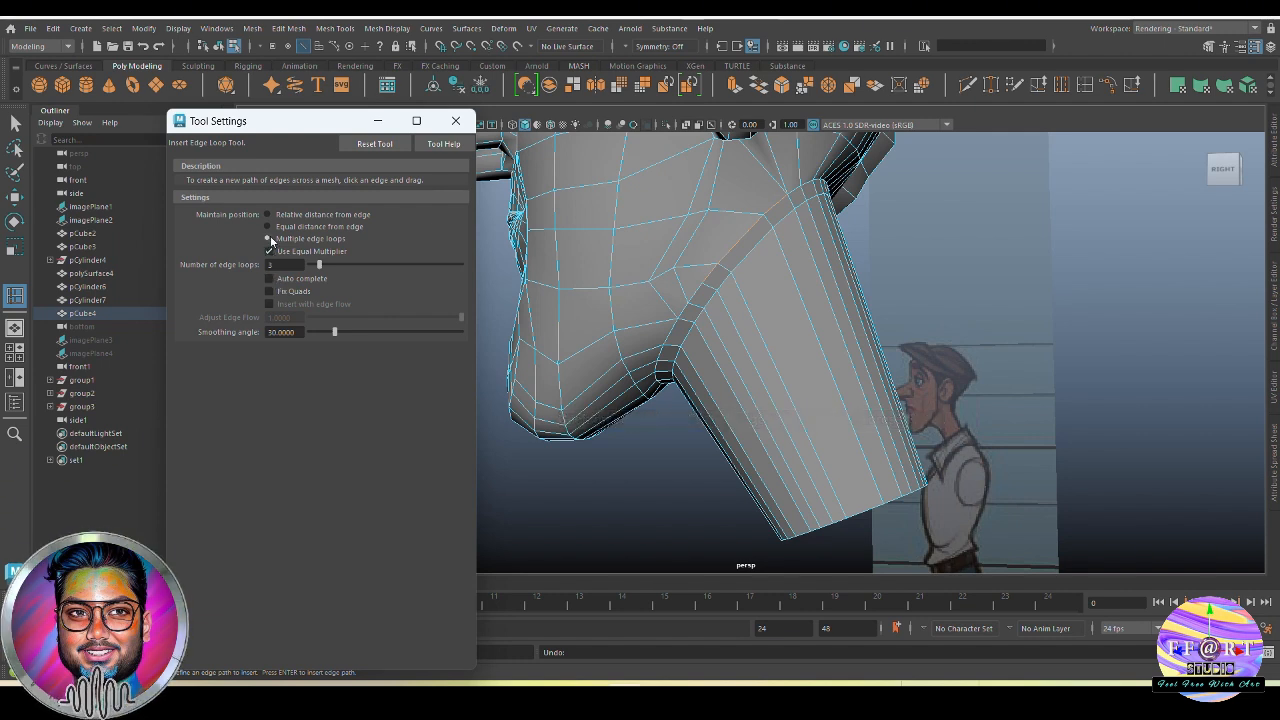
left_click(269, 279)
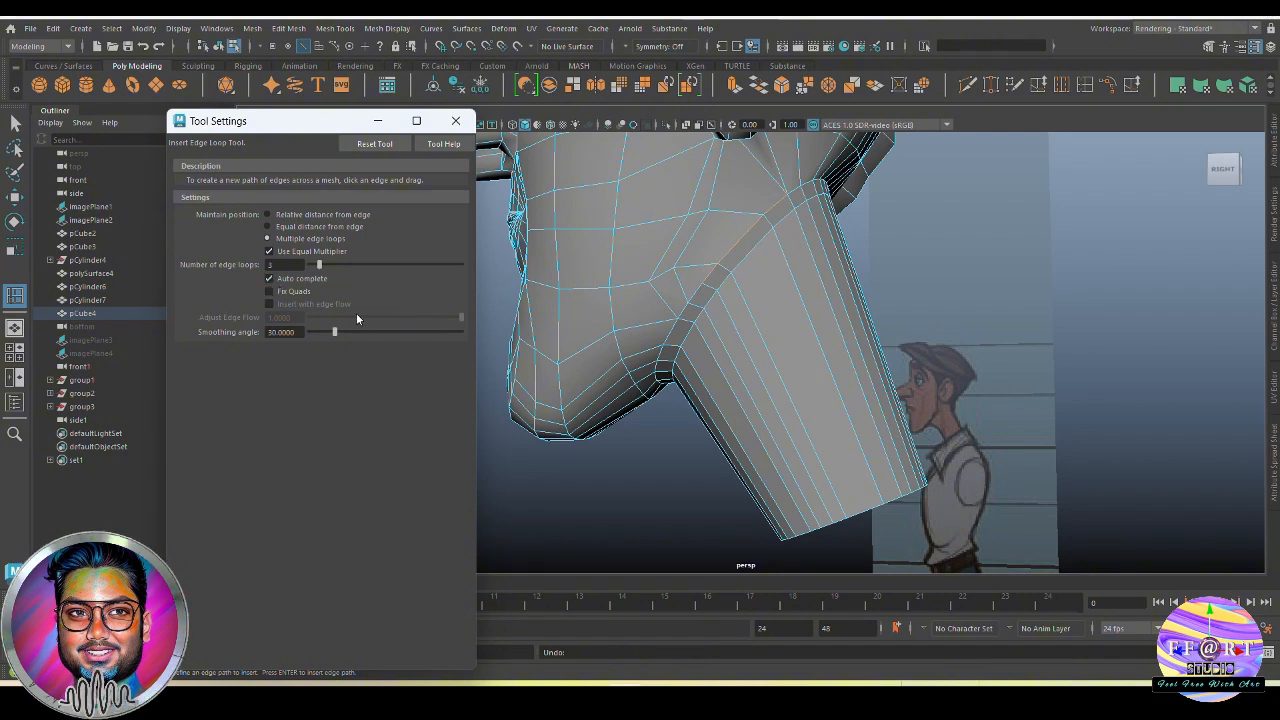
left_click(762, 354)
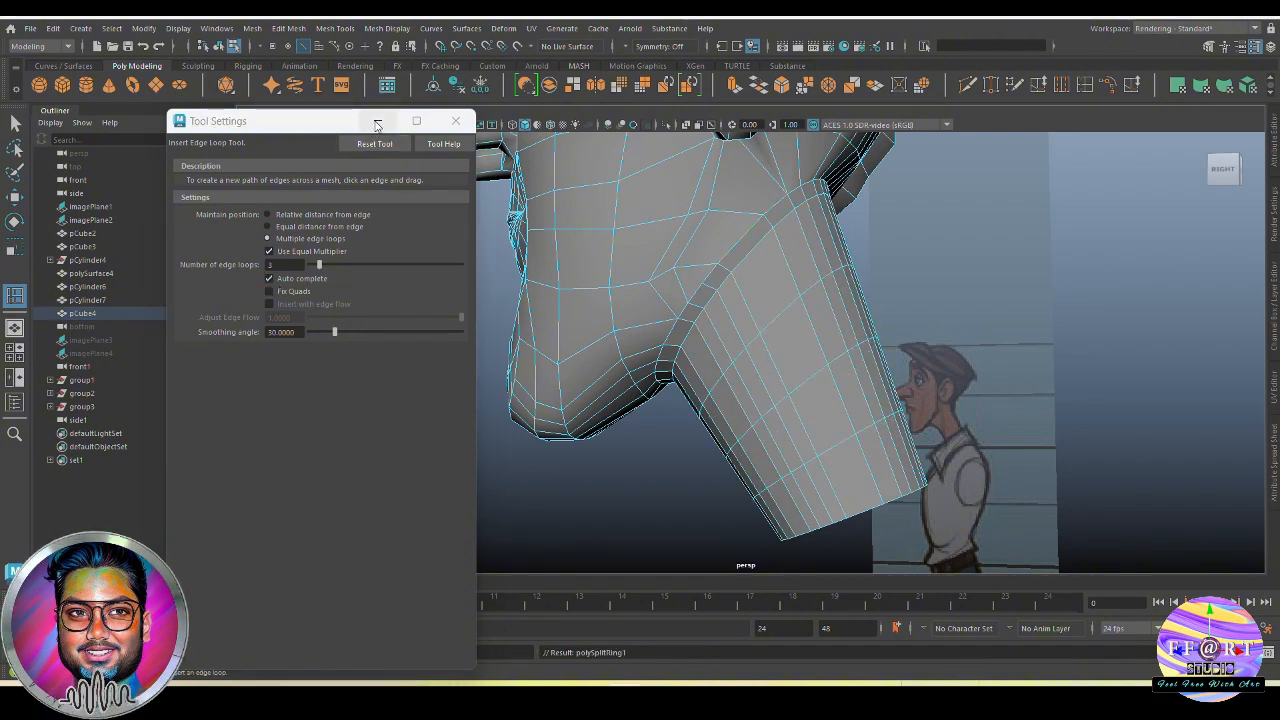
left_click(377, 122)
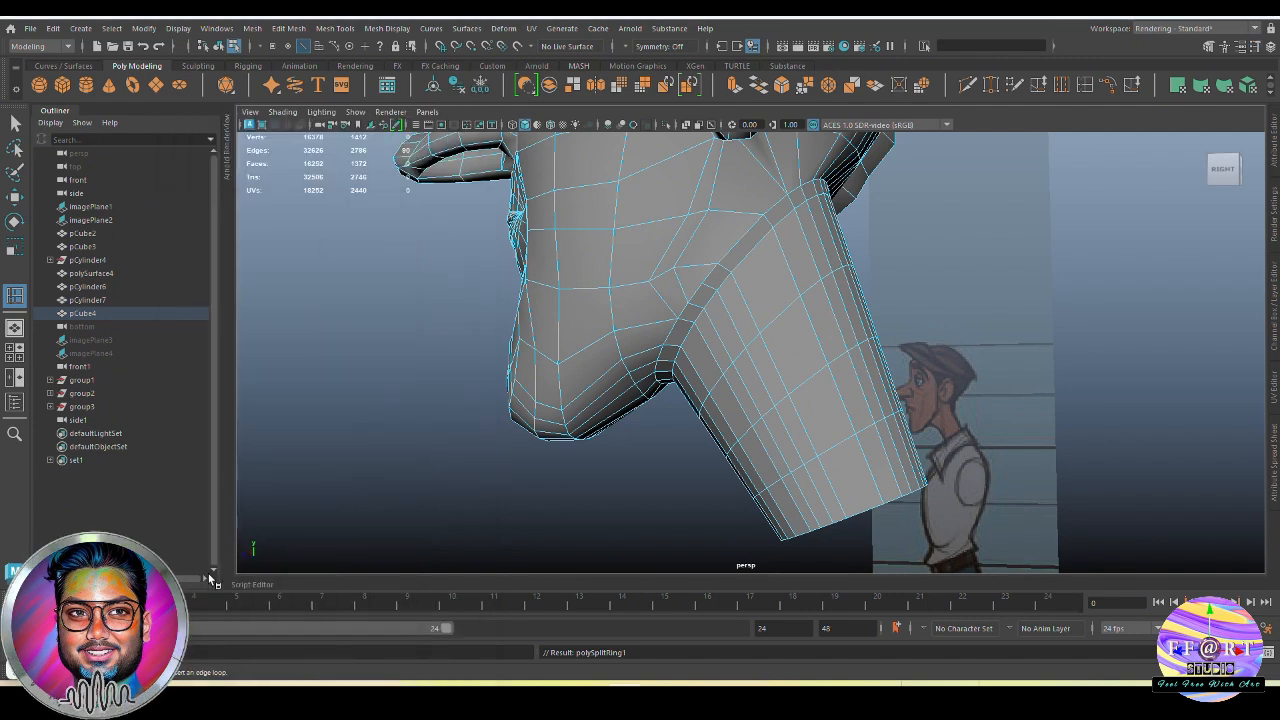
Scale the neck's bottom edge loop slightly wider to match the front reference
left_click_drag(737, 434, 777, 393, "alt")
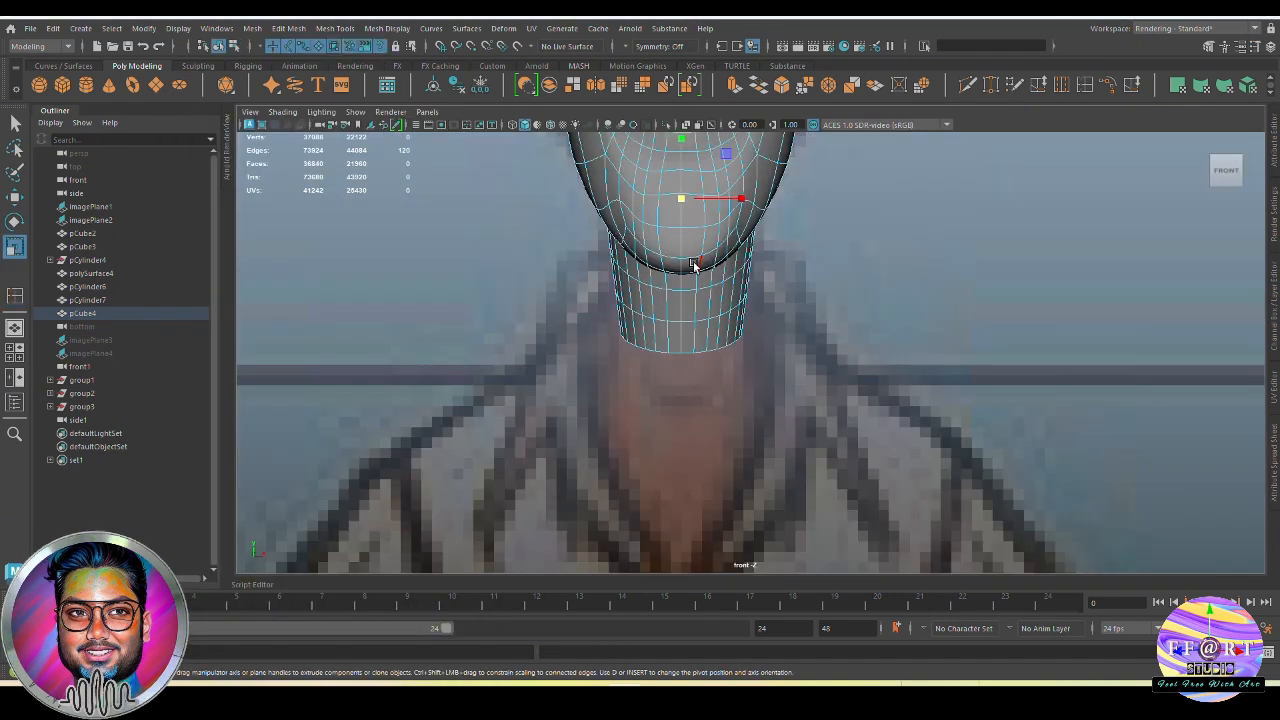
double_click(736, 342)
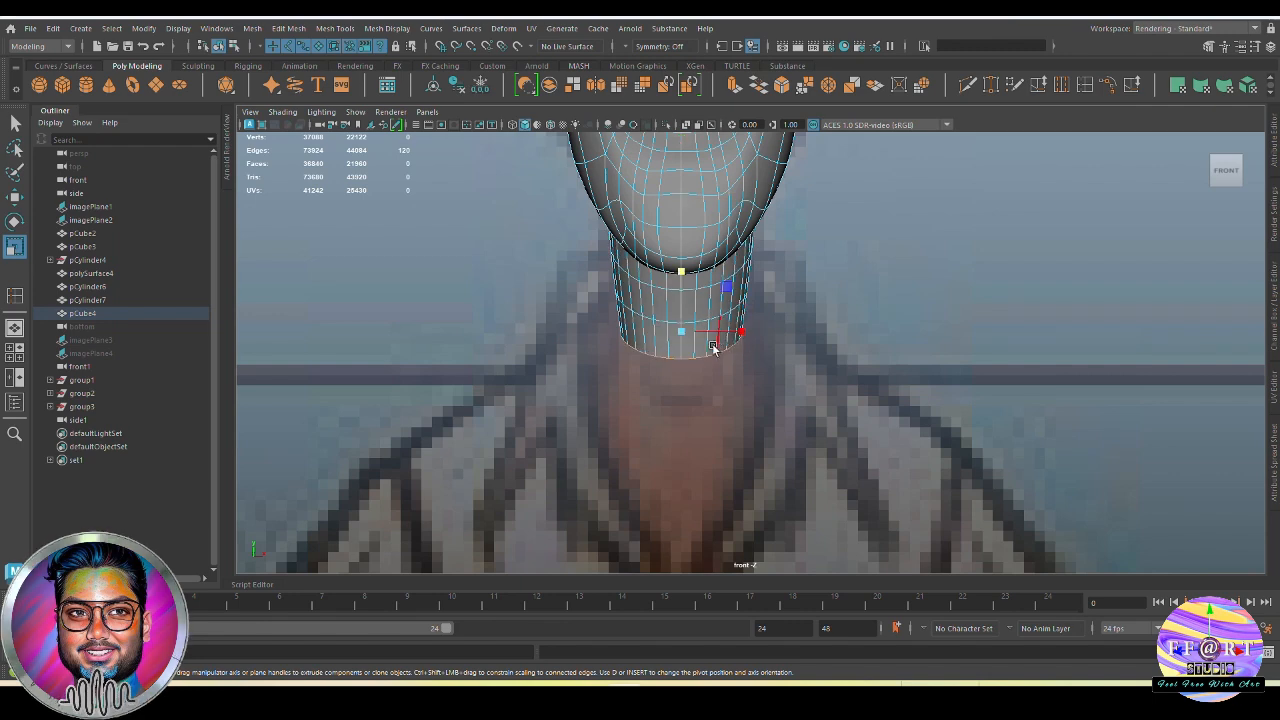
left_click_drag(739, 334, 743, 334)
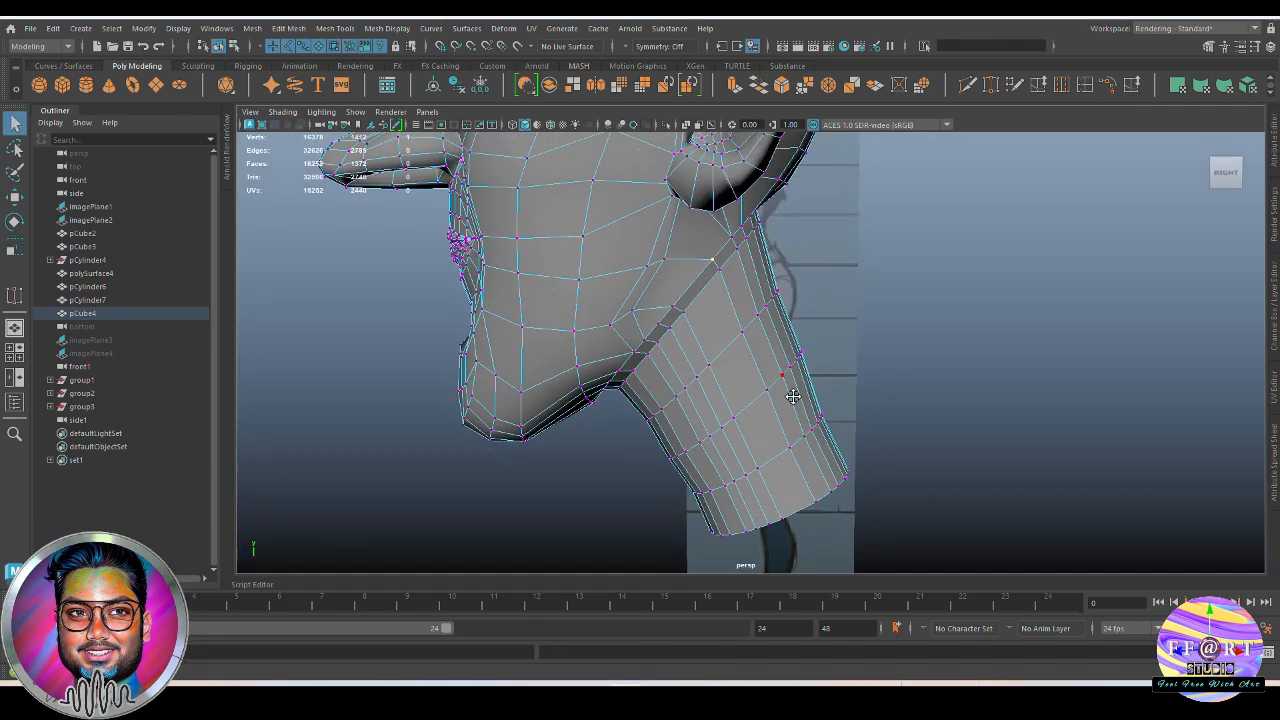
Switch the head mesh to vertex editing and turn on World X symmetry for reshaping the neck
left_click_drag(794, 391, 694, 331, "alt")
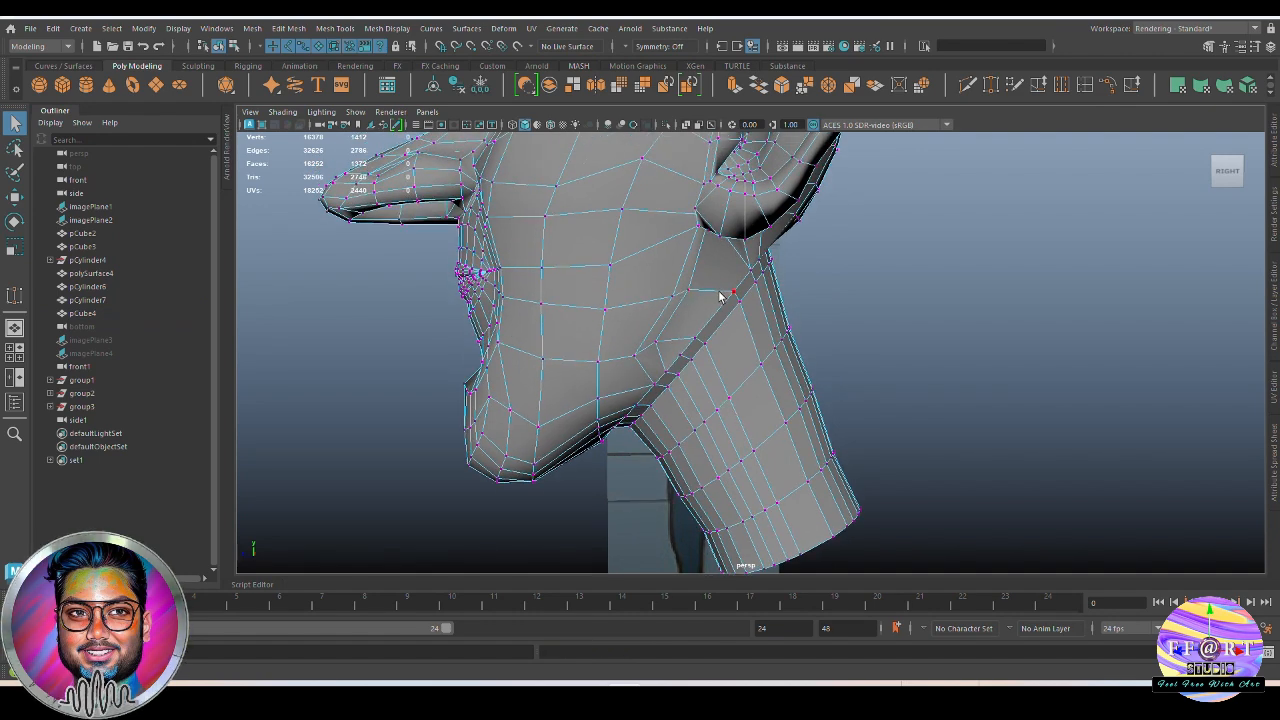
left_click_drag(613, 472, 764, 424, "alt")
right_click_drag(776, 390, 735, 366, "ctrl+shift")
mouse_move(737, 374)
left_mouse_down("alt")
mouse_move(737, 423)
mouse_move(757, 363)
left_mouse_up("alt")
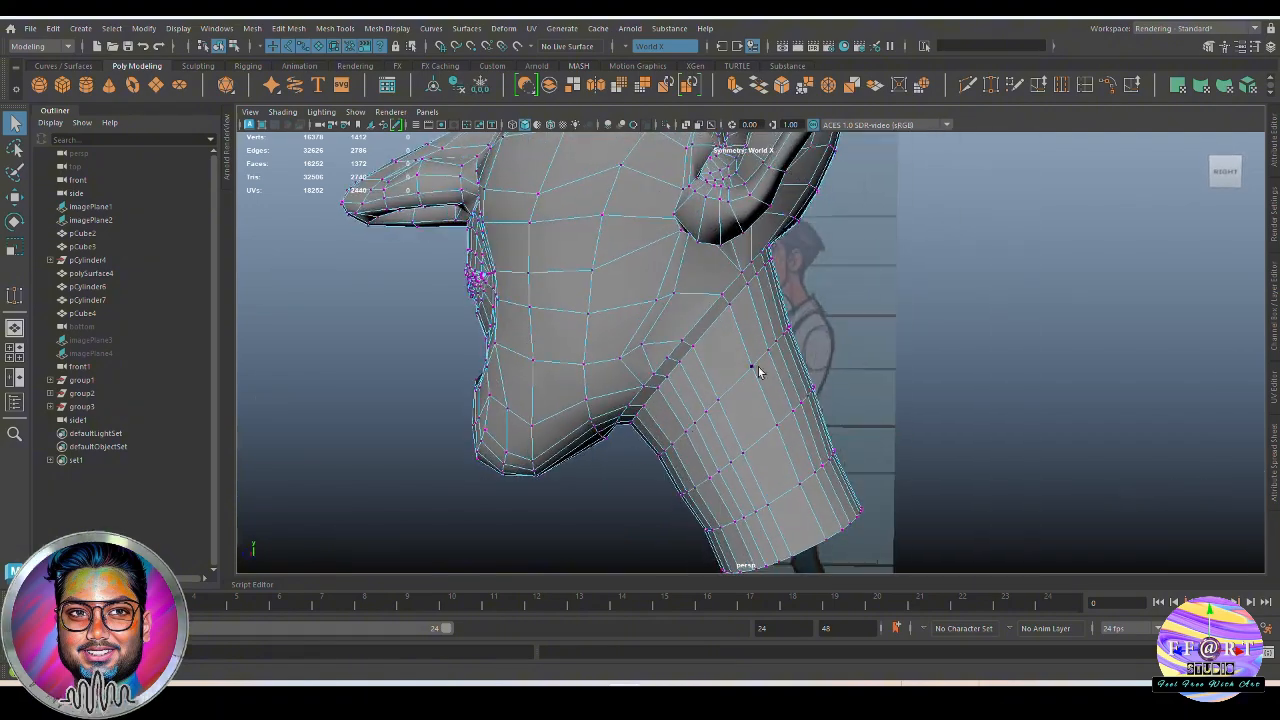
Cut a new edge with Multi-Cut across the faces where the jaw meets the side of the neck
right_click_drag(759, 349, 728, 298, "ctrl+shift")
left_click_drag(735, 350, 662, 375, "alt")
left_click_drag(756, 423, 718, 330, "alt")
mouse_move(718, 330)
left_mouse_down("alt")
mouse_move(754, 374)
mouse_move(860, 403)
mouse_move(727, 333)
left_mouse_up("alt")
key("ctrl+shift+x")
left_click(713, 316)
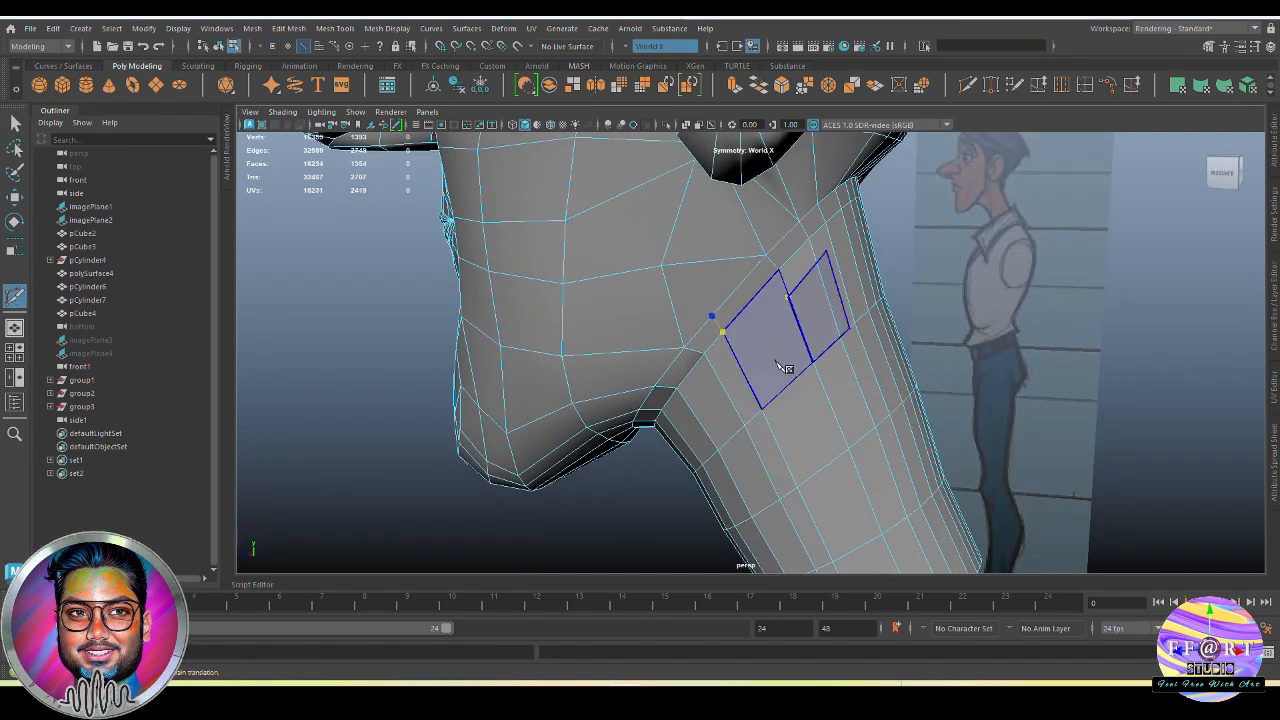
right_click(782, 370)
Move the vertices behind the jaw and below the ear to even out their spacing above the neck
mouse_move(750, 390)
left_mouse_down("alt")
mouse_move(763, 426)
mouse_move(742, 392)
left_mouse_up("alt")
scroll(742, 392, "down", 3)
key("q")
key("F9")
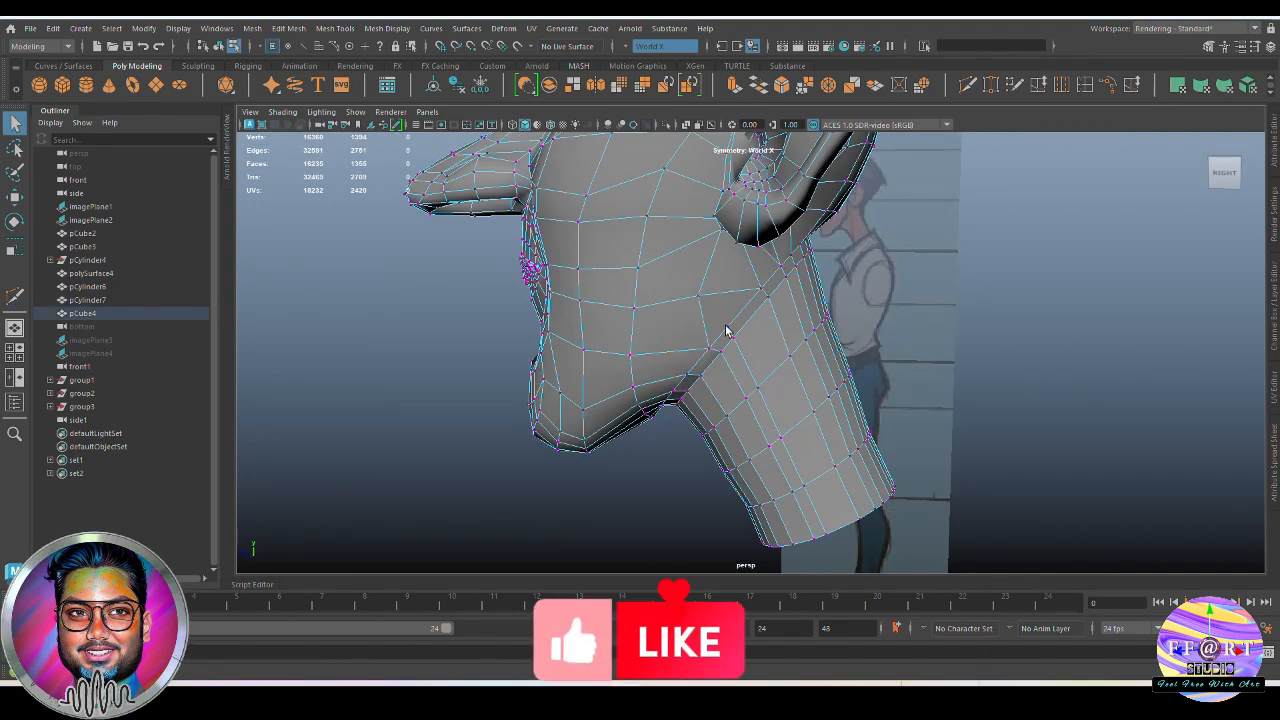
left_click(701, 299)
key("w")
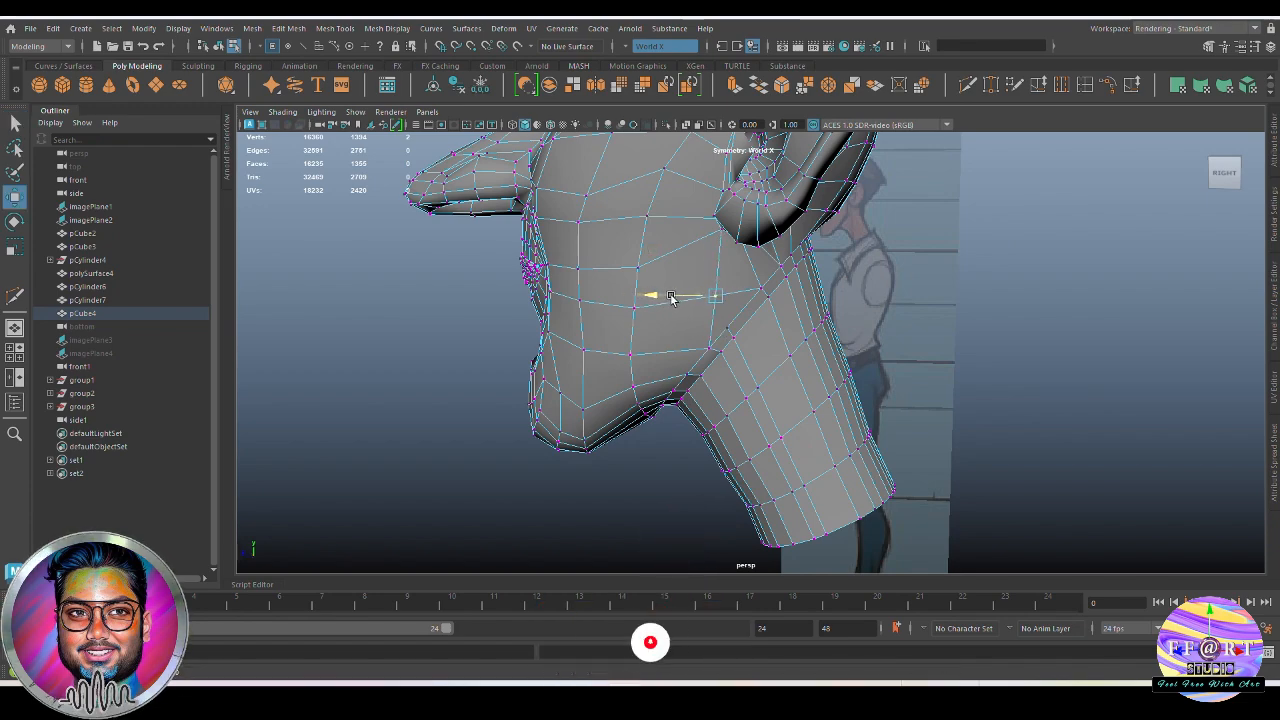
left_click_drag(700, 320, 773, 235, "alt")
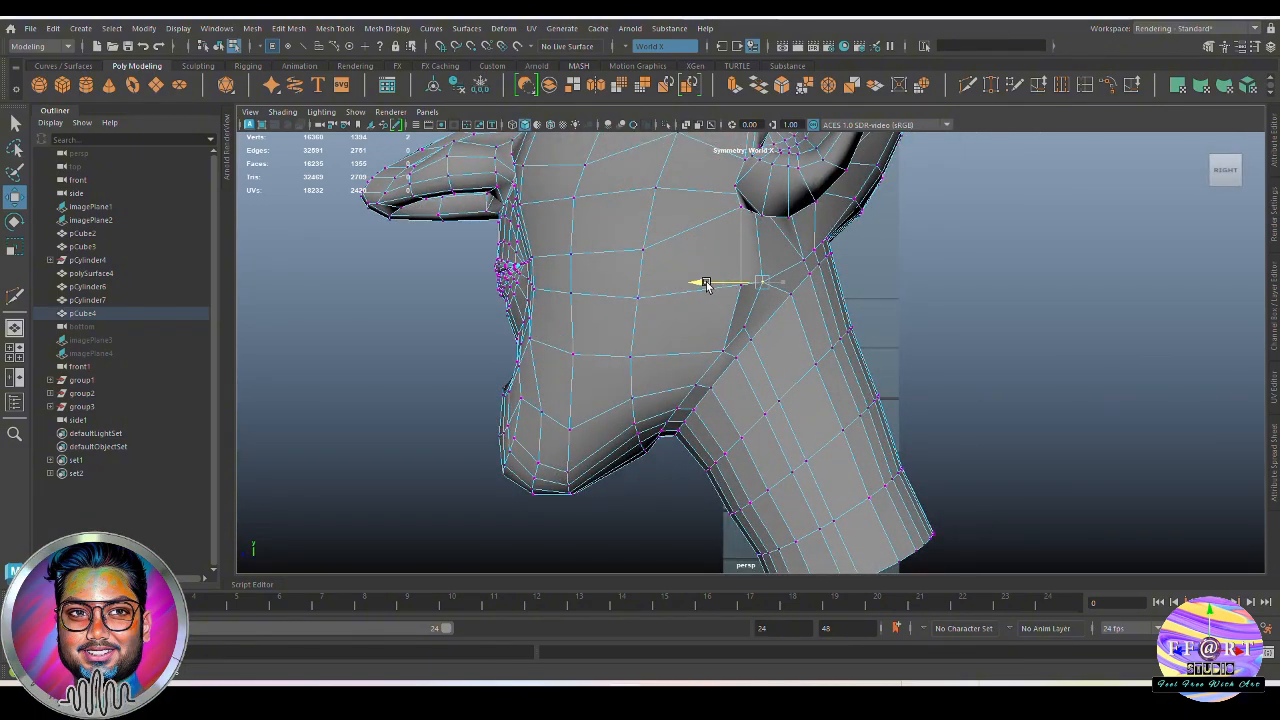
left_click_drag(712, 284, 606, 313, "alt")
Delete the surplus edge below the ear at the back of the neck's base
left_click_drag(606, 313, 669, 300, "alt")
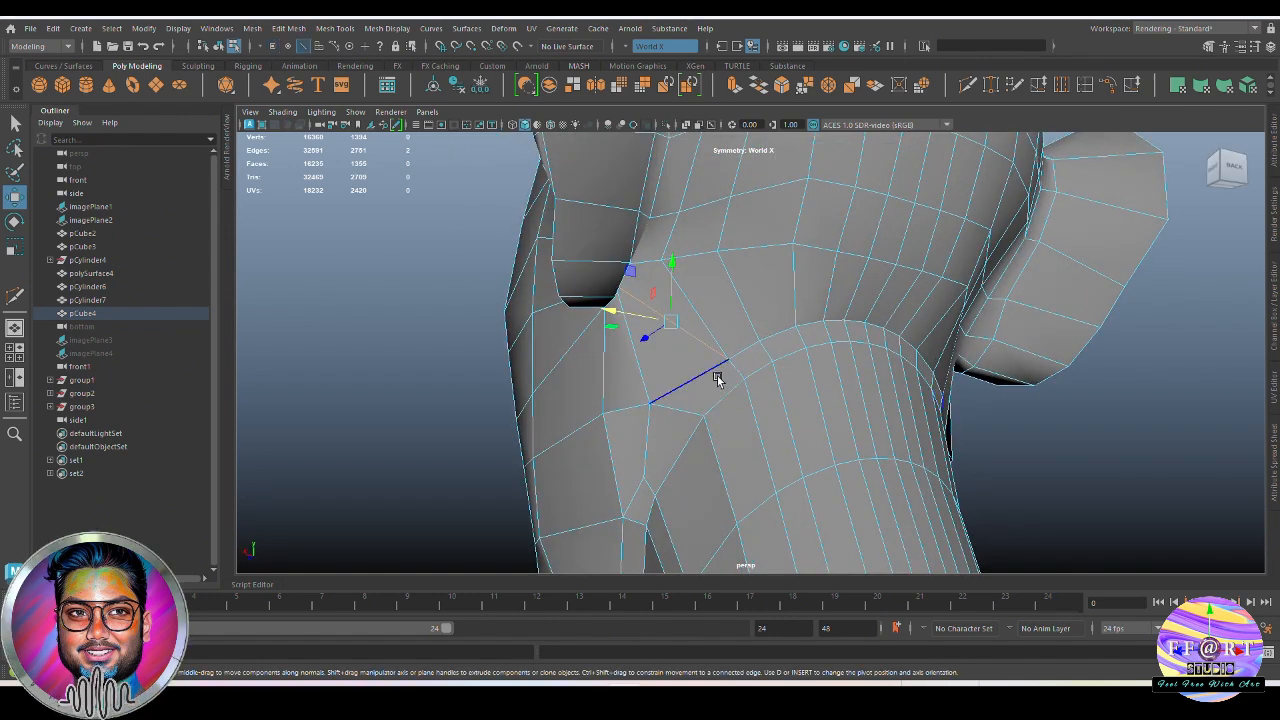
key("Delete")
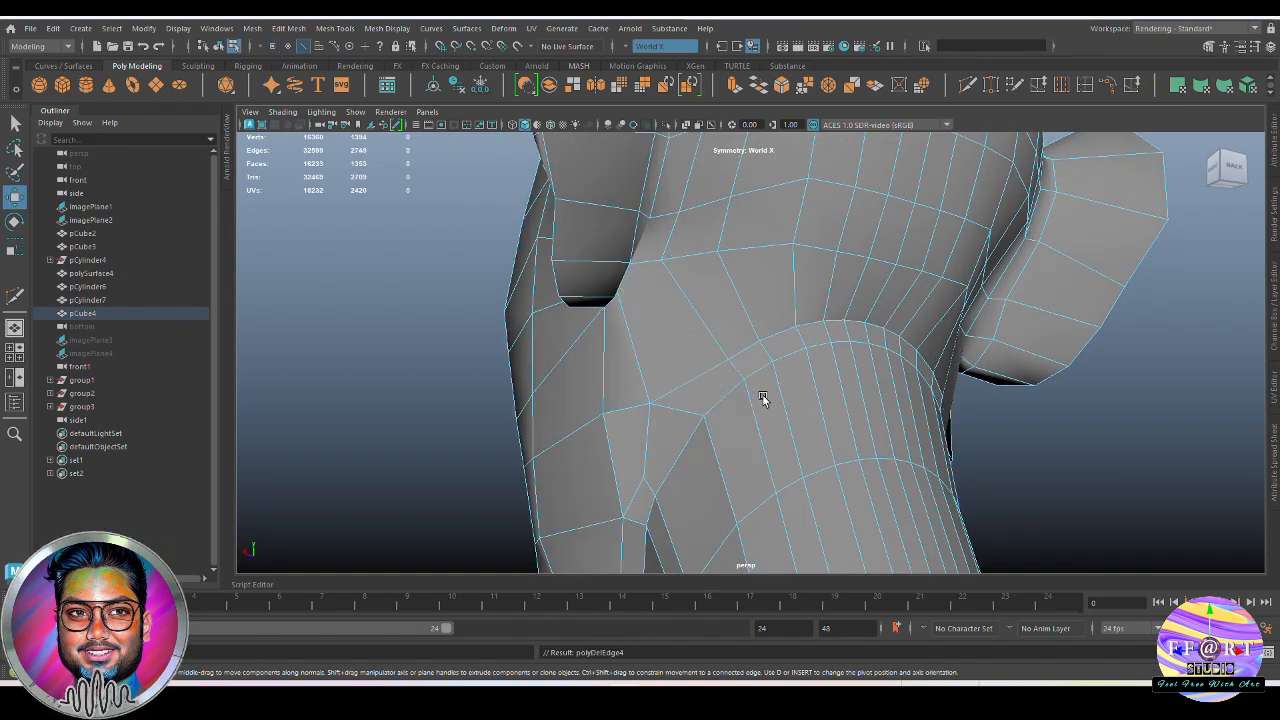
left_click_drag(760, 398, 749, 386, "alt")
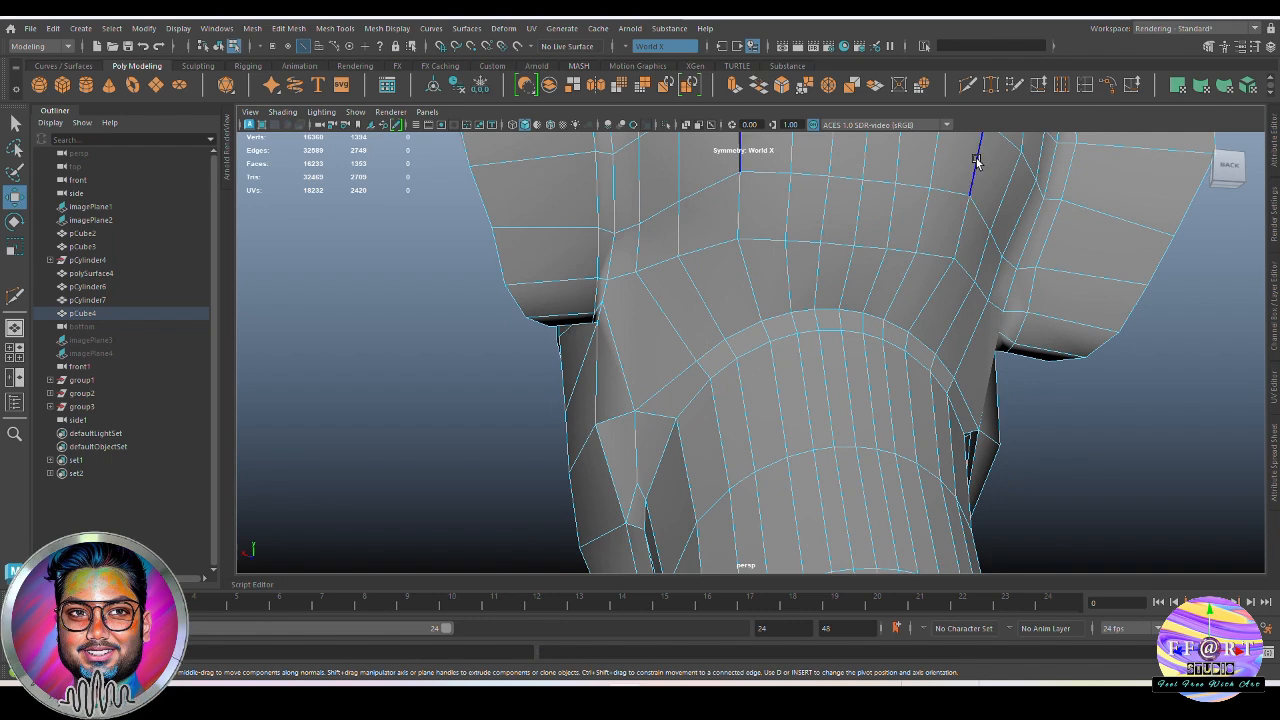
Insert an edge loop around the back of the neck's base and connect it below the ear, using Multi-Cut with Edge Flow enabled
left_click(969, 86)
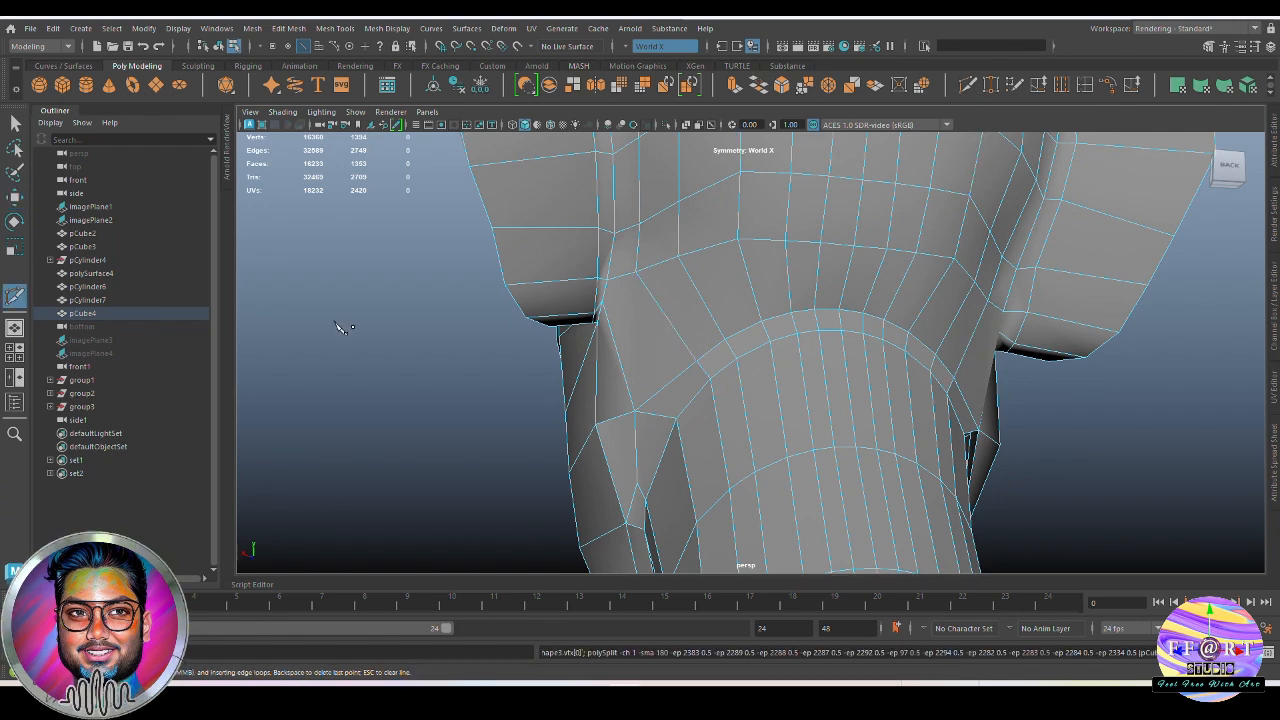
double_click(15, 296)
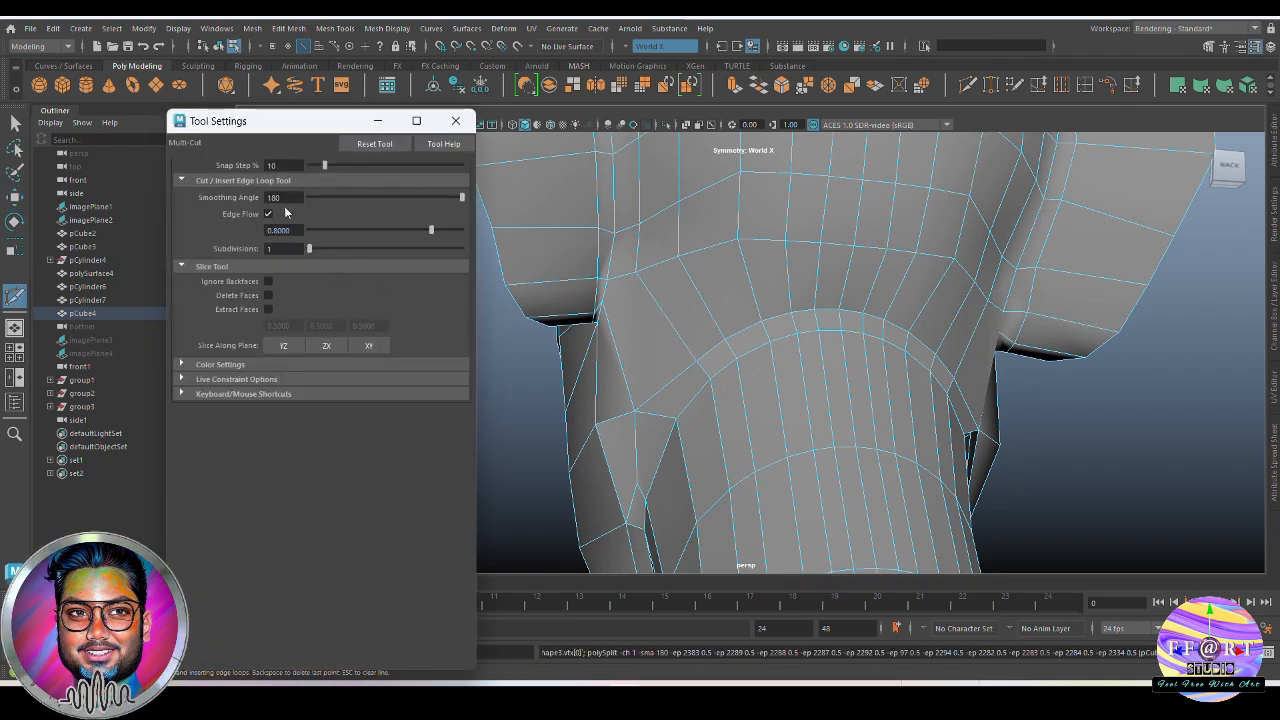
left_click(379, 122)
left_click(666, 313, "ctrl")
left_click(676, 418)
left_click_drag(682, 391, 696, 374, "alt")
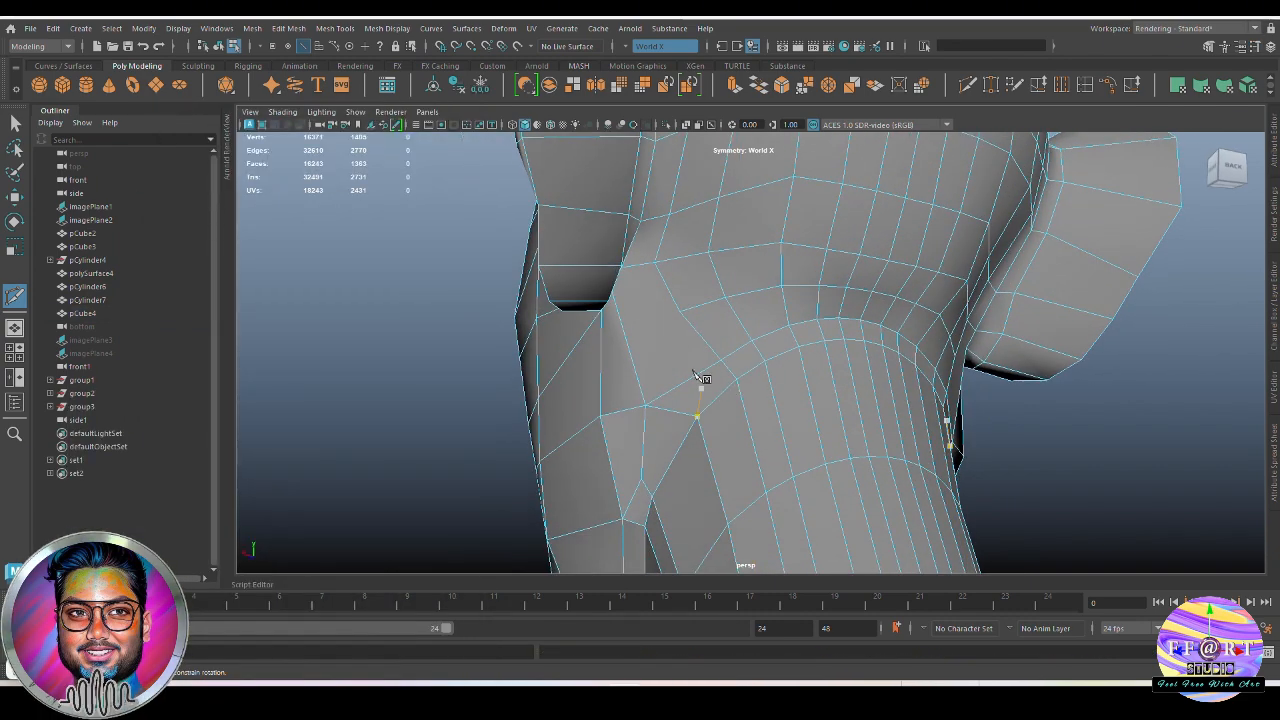
left_click(659, 319)
left_click_drag(677, 311, 680, 360, "alt")
left_click(601, 301)
right_click(672, 363)
key("q")
Apply Edit Edge Flow to the lengthwise edge loop on the side of the neck and preview the smoothed head
scroll(759, 420, "down", 4)
key("F8")
key("3")
key("1")
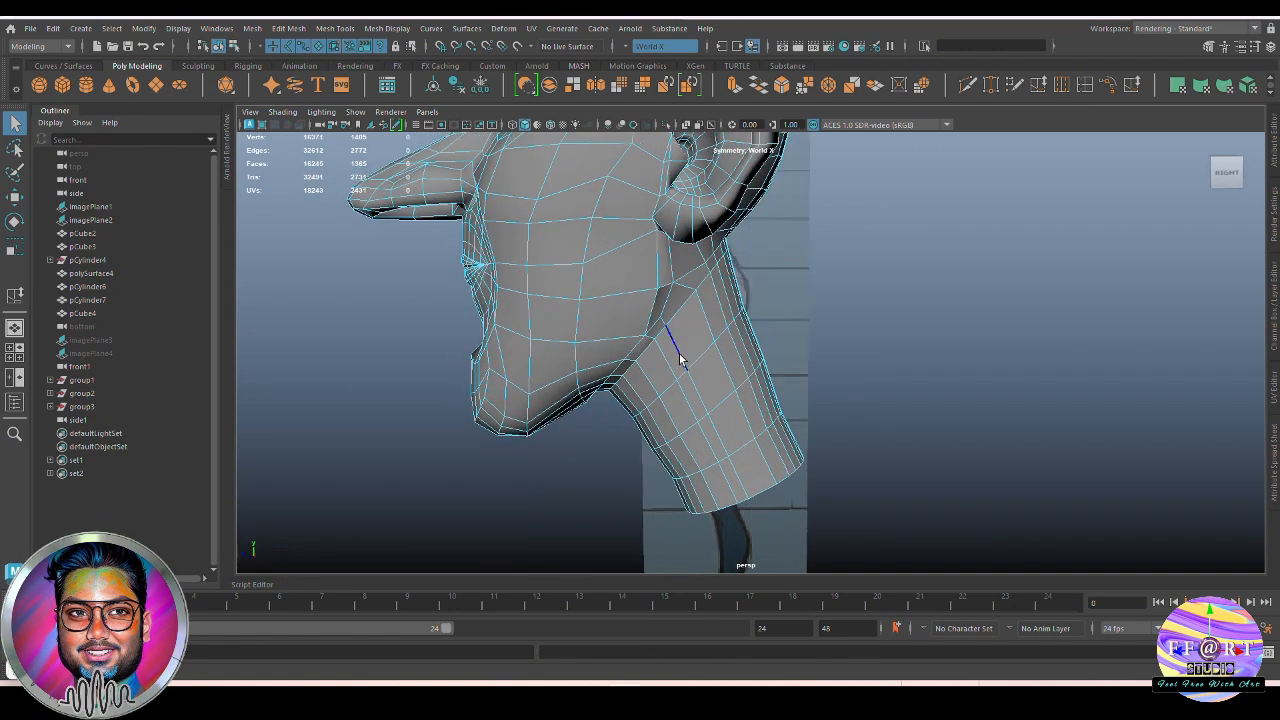
left_click(672, 338)
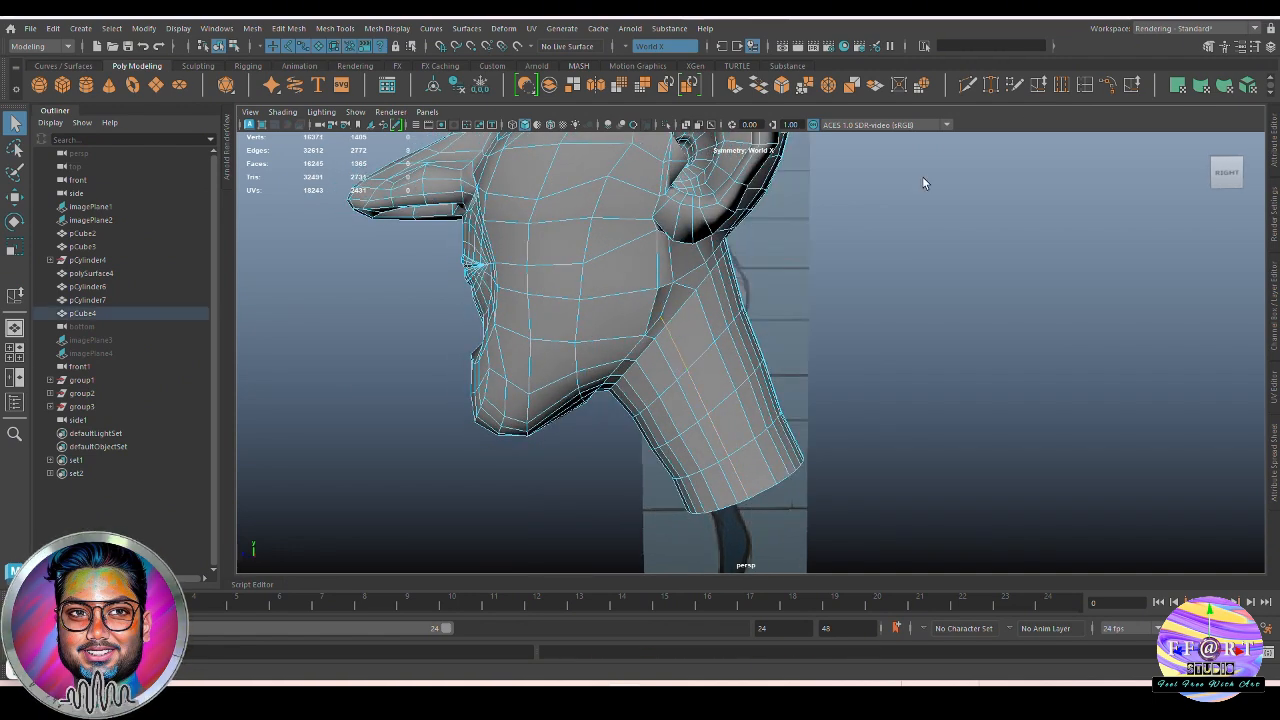
left_click(1108, 86)
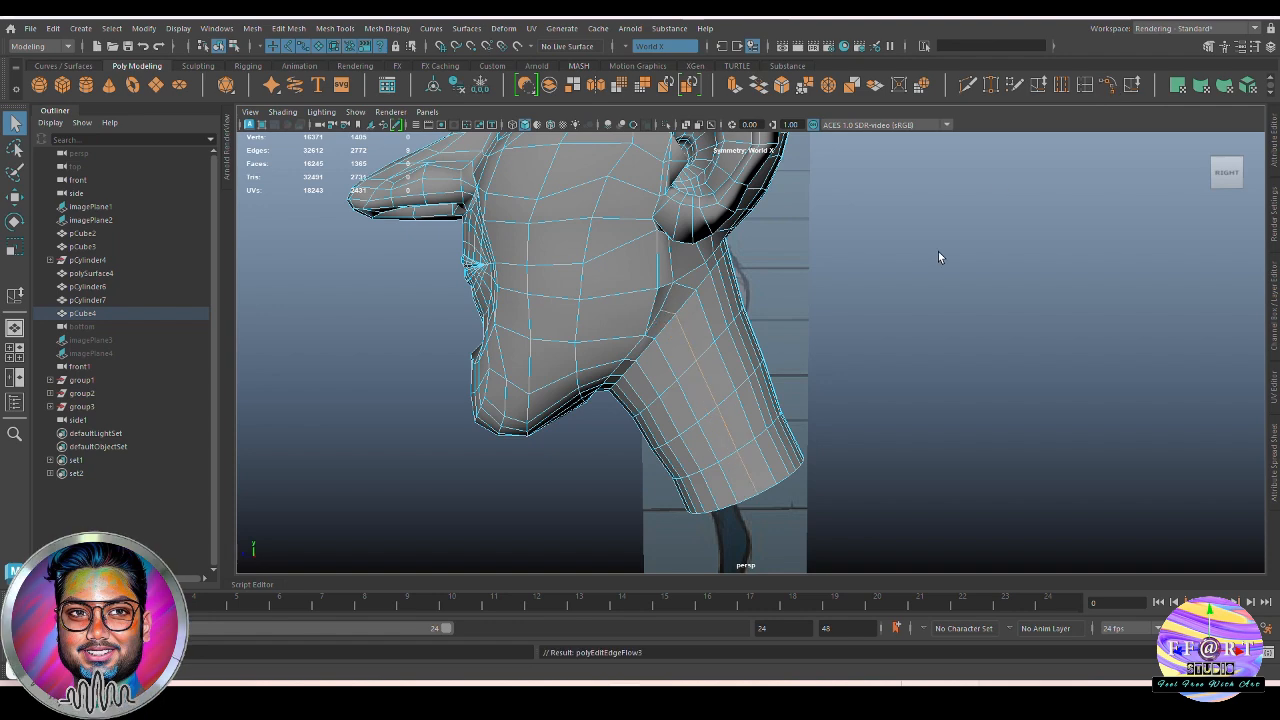
left_click_drag(731, 329, 700, 357, "alt")
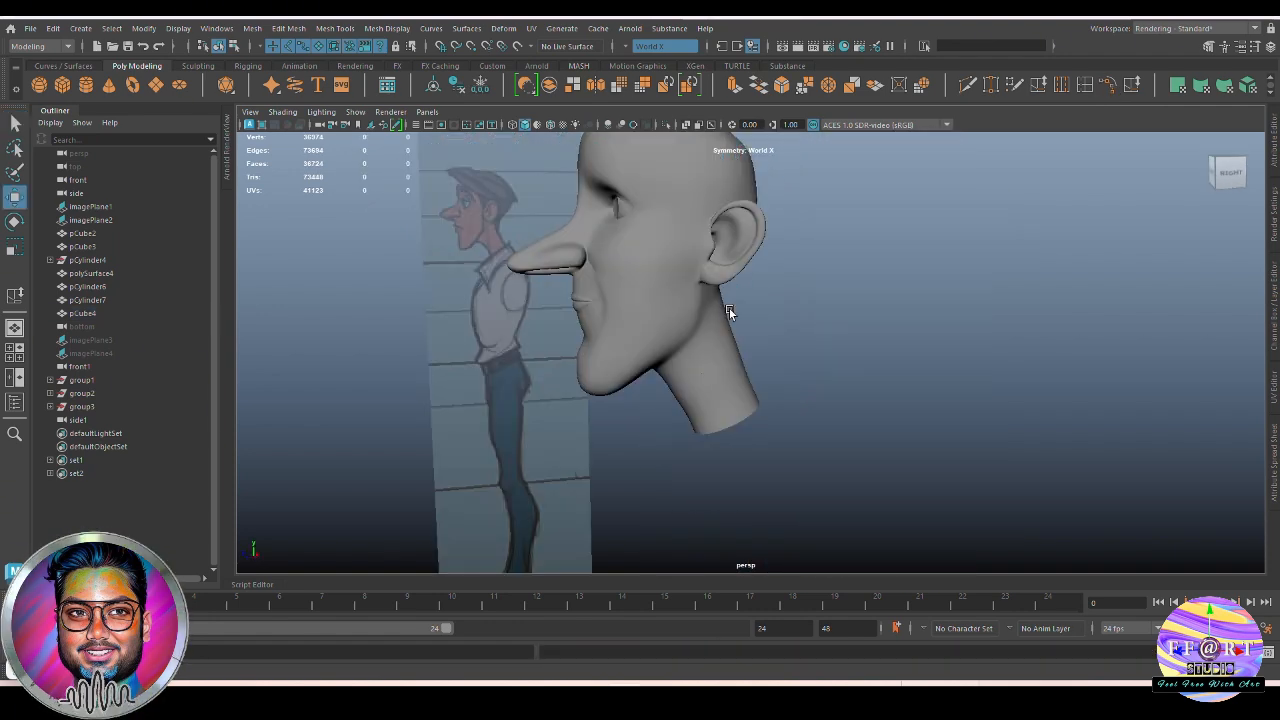
left_click_drag(729, 308, 648, 347, "alt")
scroll(679, 410, "up", 4)
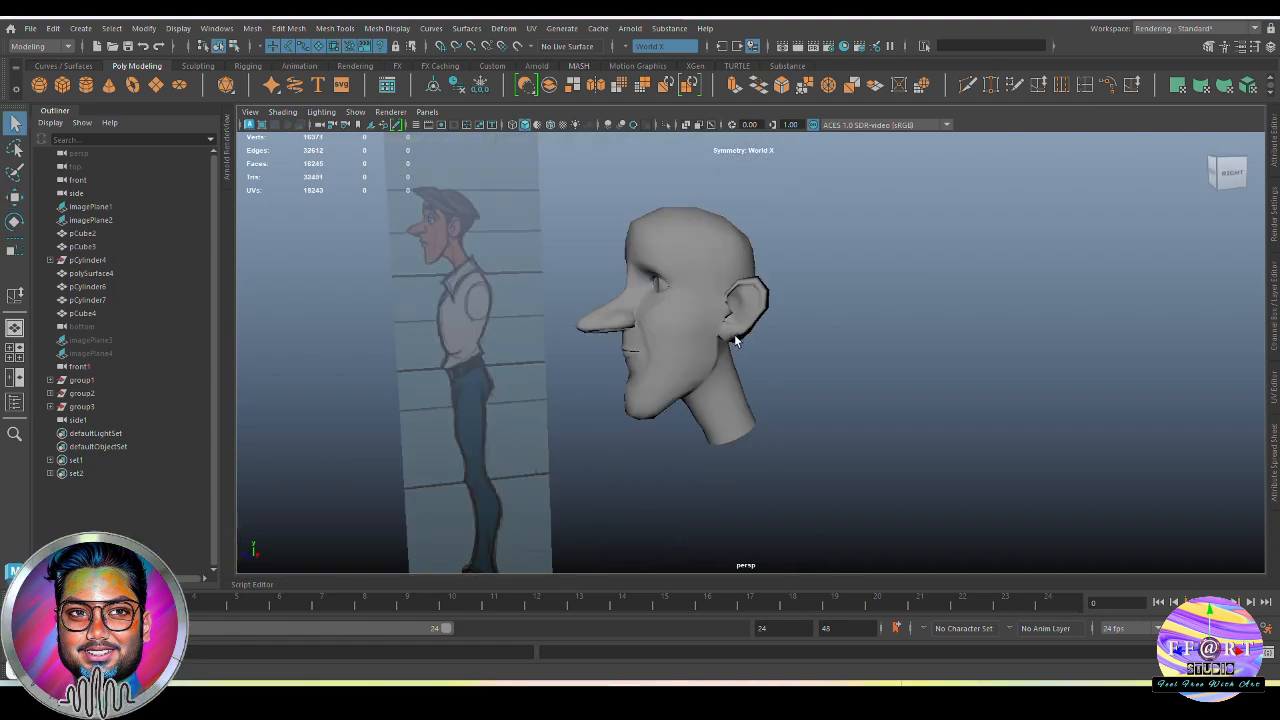
Compare the head and neck with the front and side references, using X-ray display
key("space")
left_click_drag(704, 366, 710, 396)
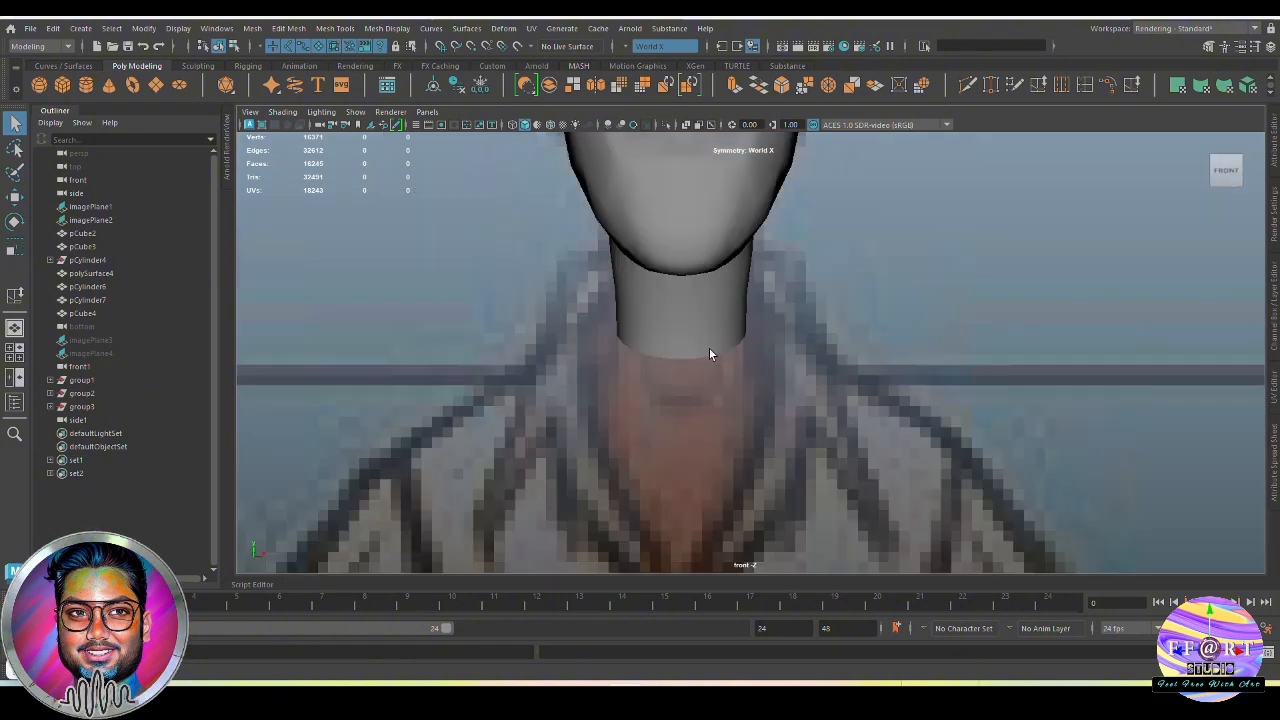
middle_click_drag(709, 348, 824, 467, "alt")
right_click_drag(824, 467, 718, 368, "alt")
left_click(718, 368)
middle_click_drag(675, 368, 643, 368, "alt")
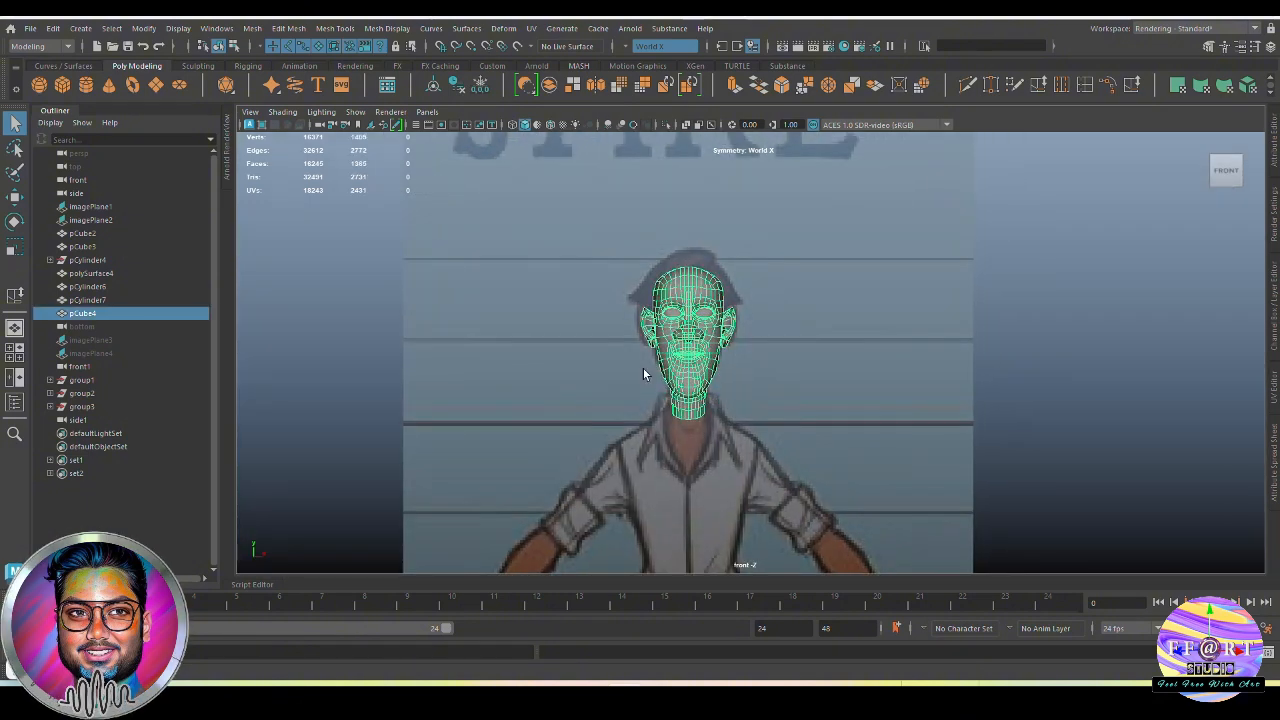
key("space")
left_click_drag(712, 400, 729, 385)
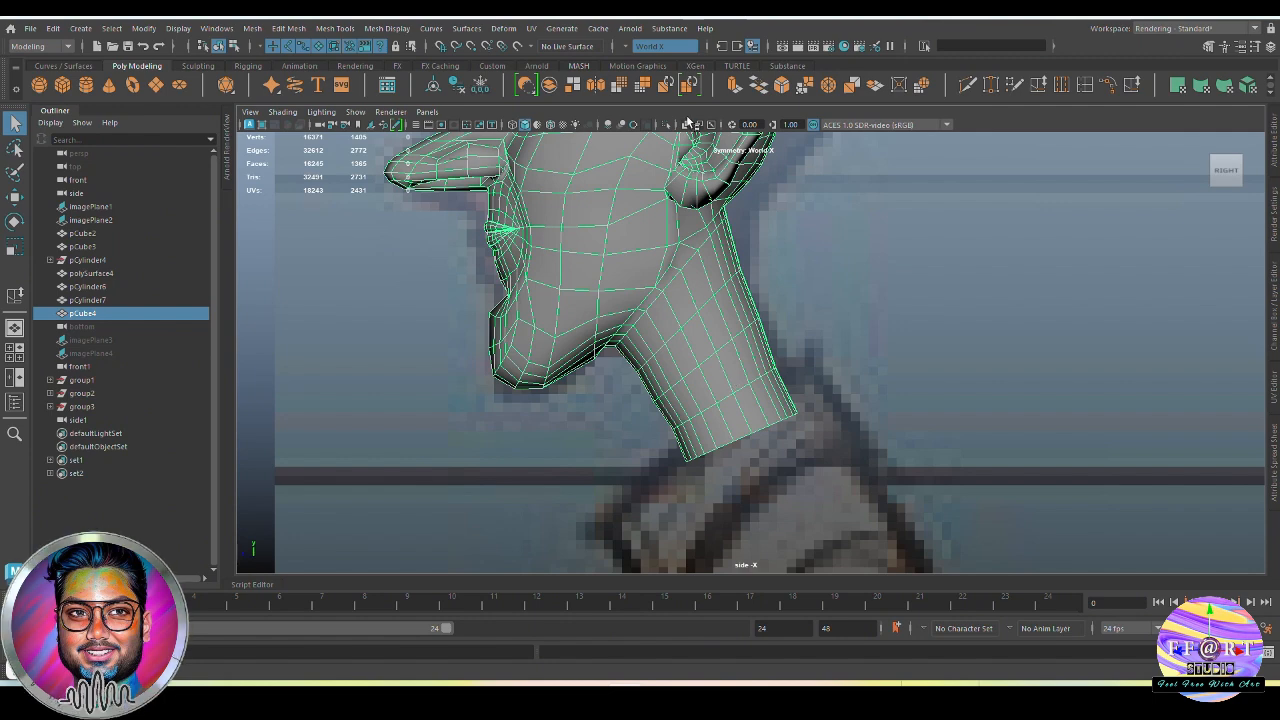
left_click(687, 123)
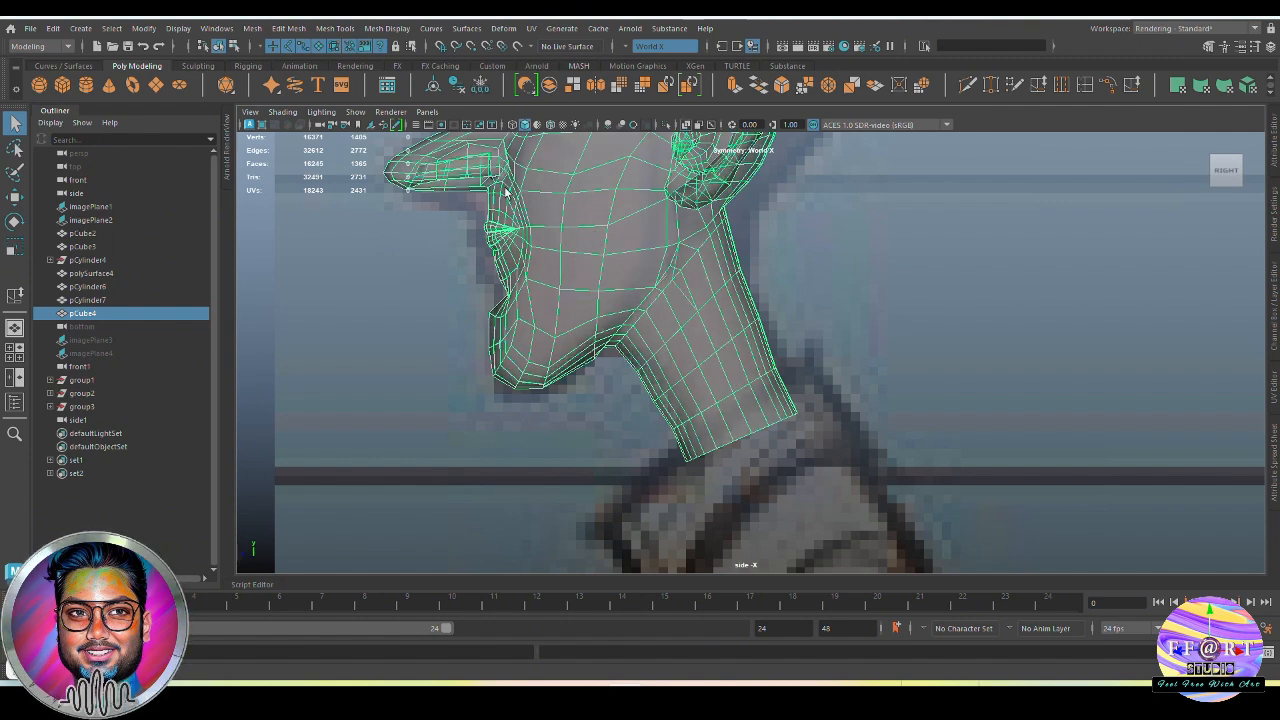
middle_click_drag(597, 273, 535, 325, "alt")
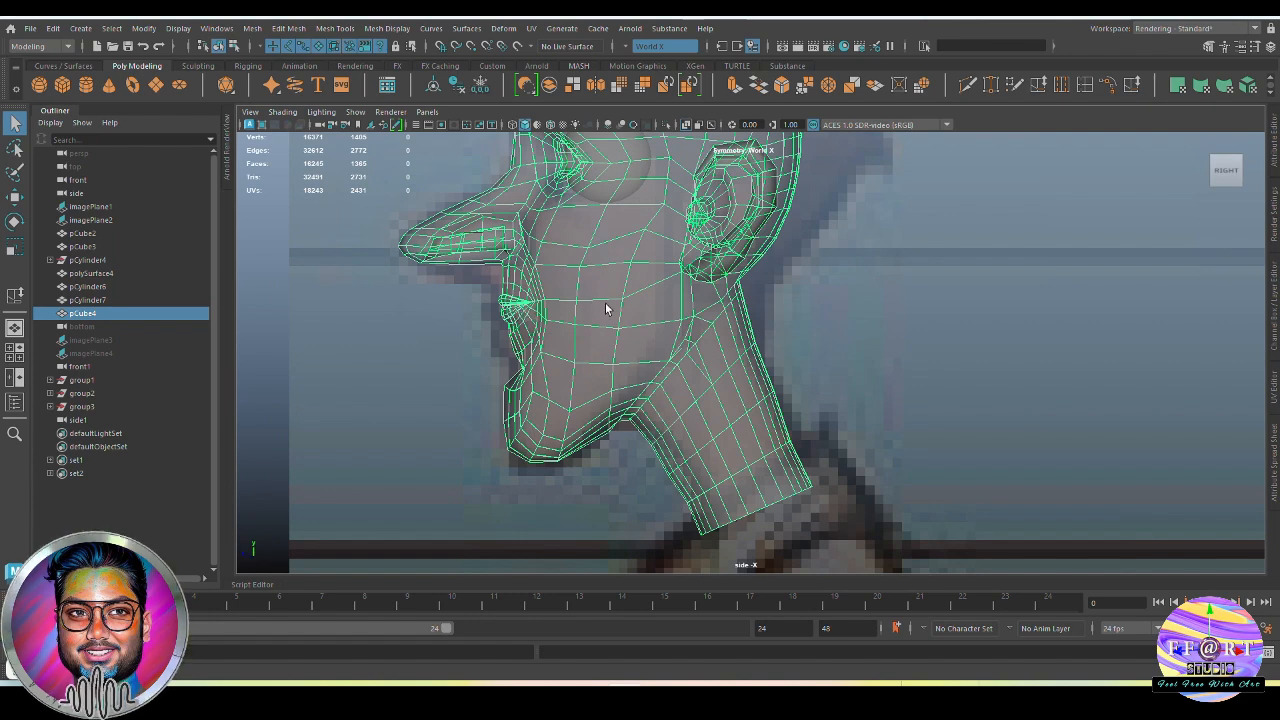
middle_click_drag(605, 308, 561, 353, "alt")
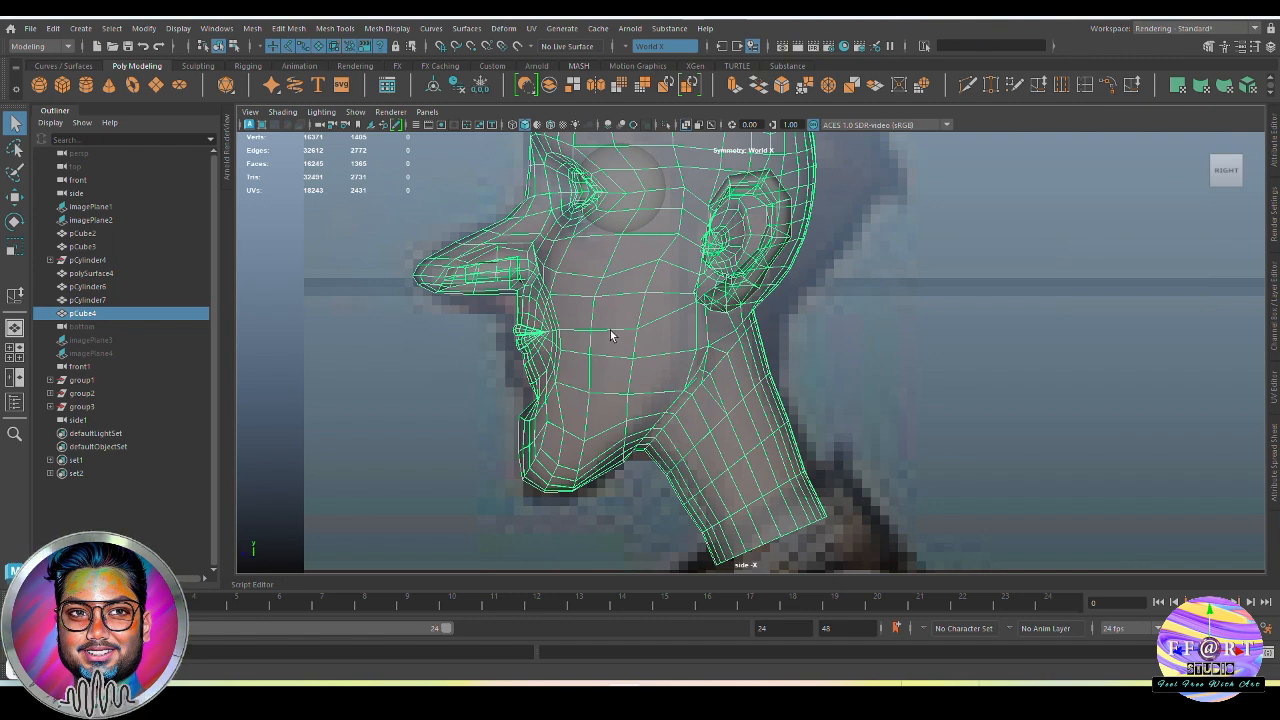
middle_click_drag(567, 346, 568, 394, "alt")
Turn symmetry off and delete the faces on the left half of the head as seen from the front
key("space")
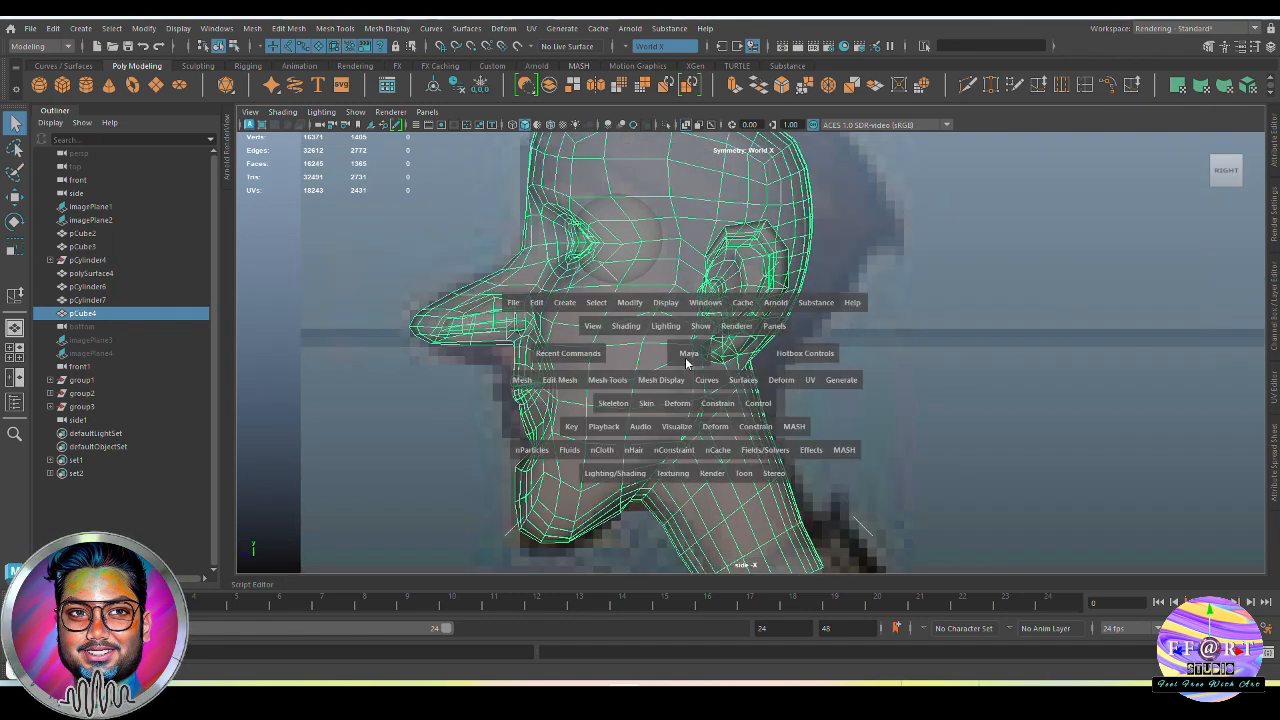
left_click_drag(688, 358, 690, 400)
scroll(745, 386, "down", 2)
right_click_drag(705, 335, 706, 241)
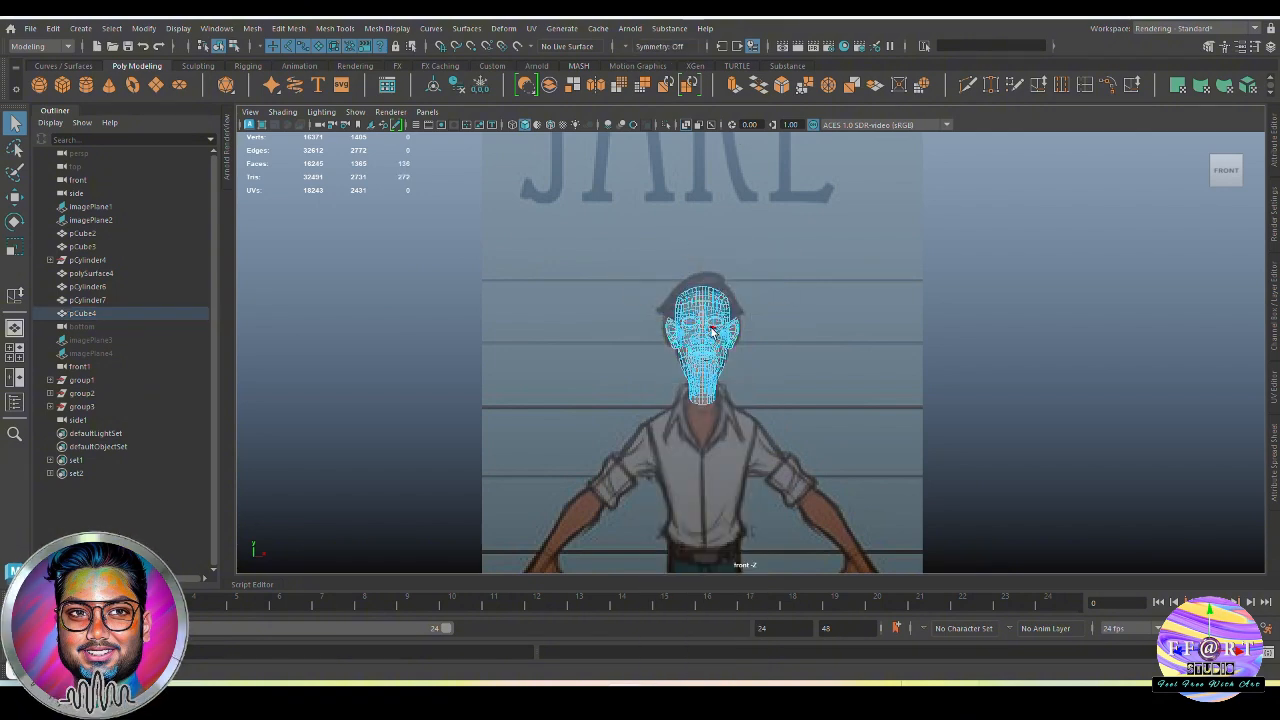
scroll(711, 330, "up", 5)
left_click_drag(507, 142, 657, 555)
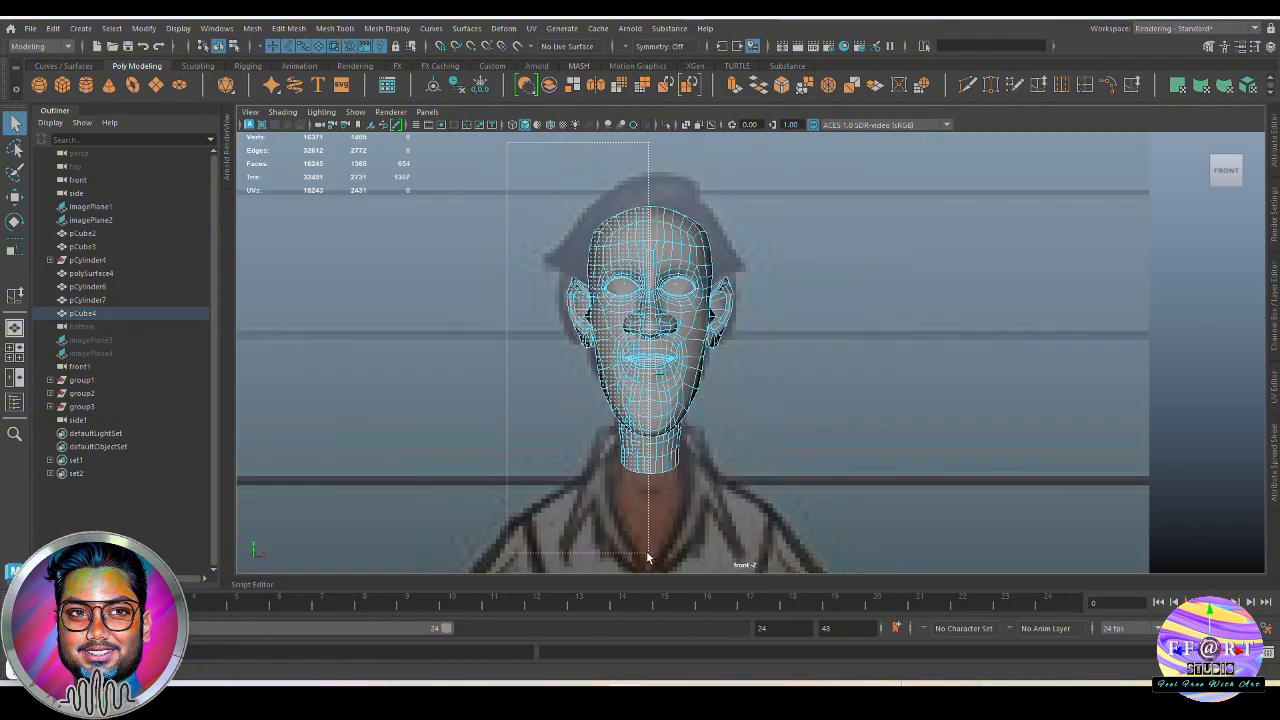
Group the eye meshes, assign them to a new display layer and hide that layer
key("space")
left_click_drag(714, 449, 874, 379)
scroll(874, 379, "up", 2)
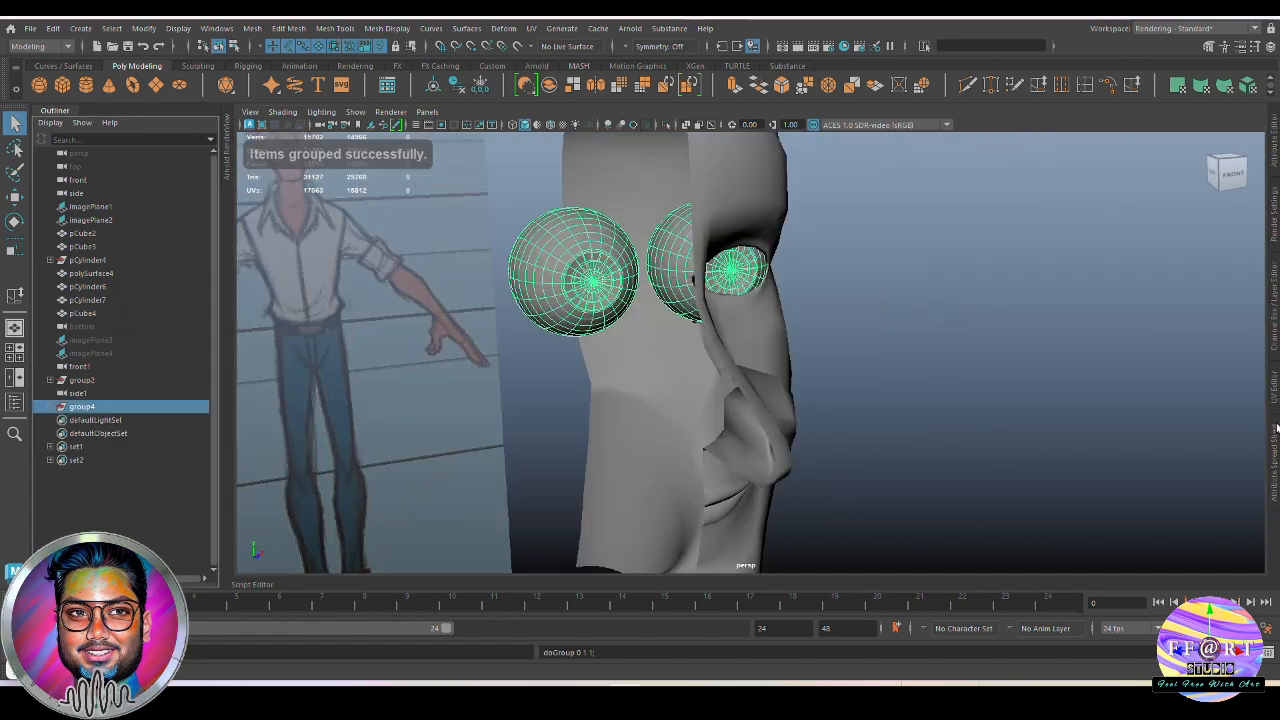
left_click(50, 112)
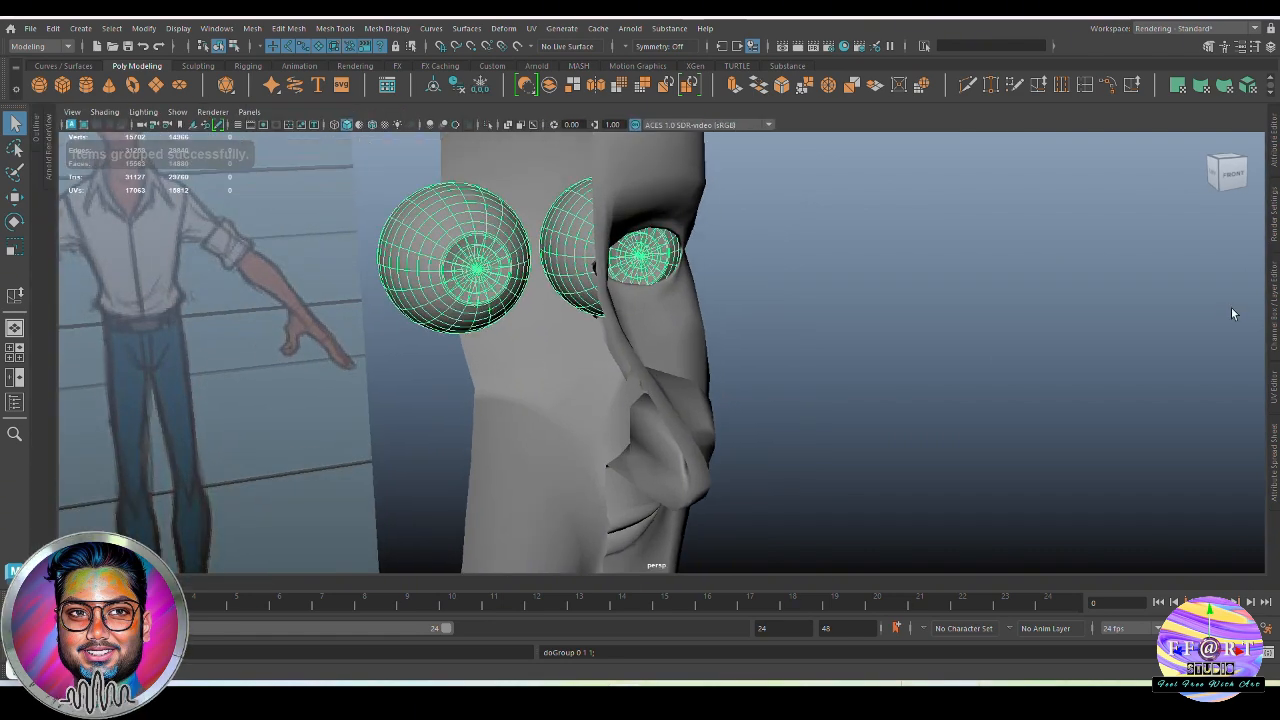
left_click(1274, 322)
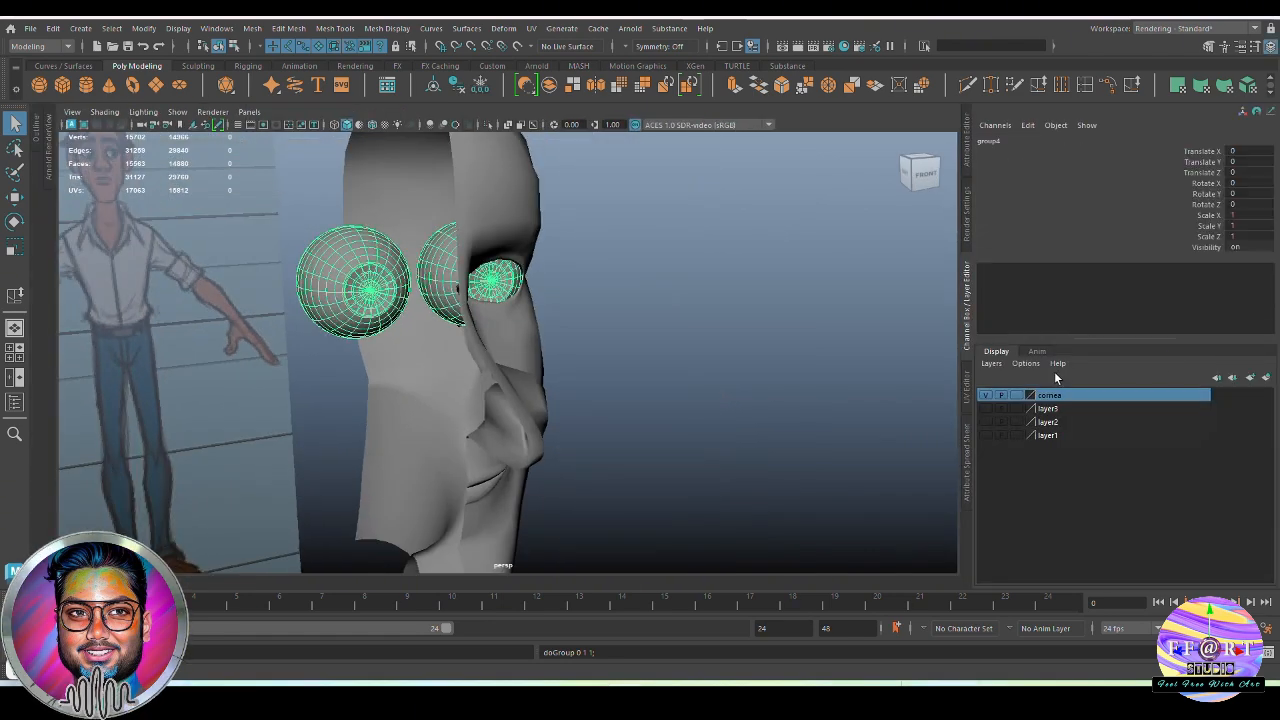
left_click(1267, 378)
left_click(987, 396)
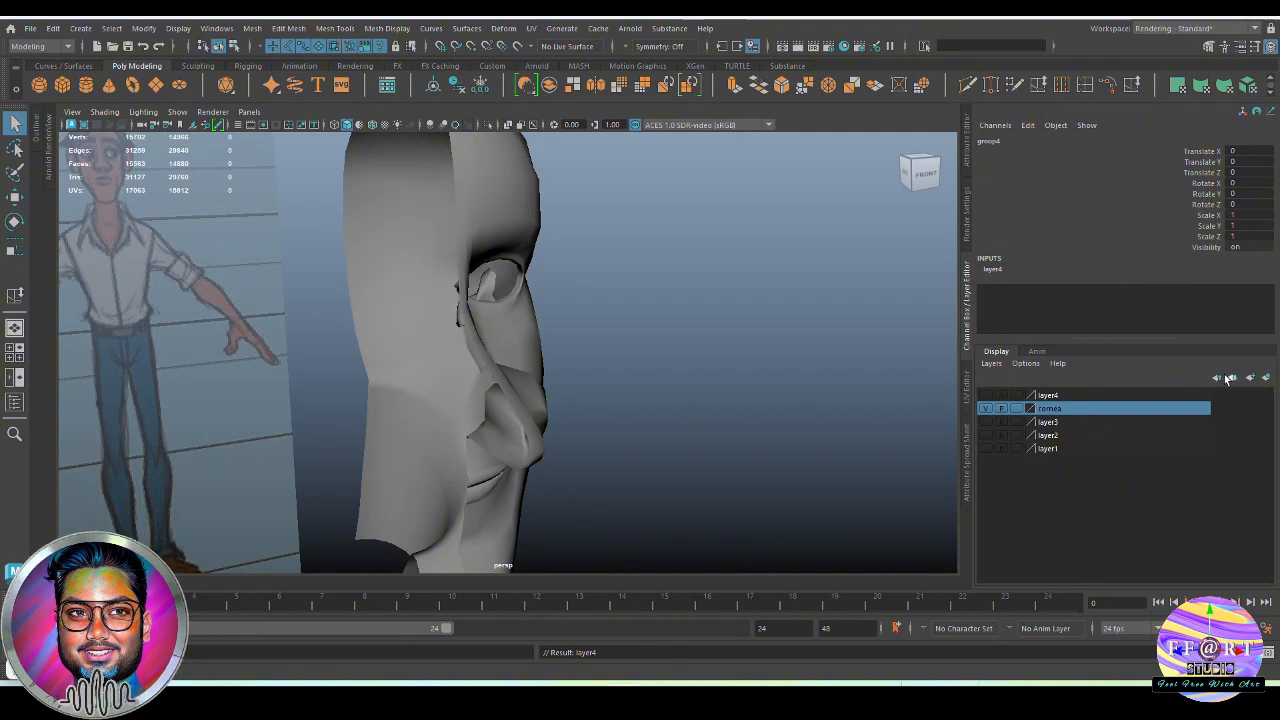
Examine the inner lip edges and mouth opening from the open side of the half head
left_click_drag(632, 408, 577, 394, "alt")
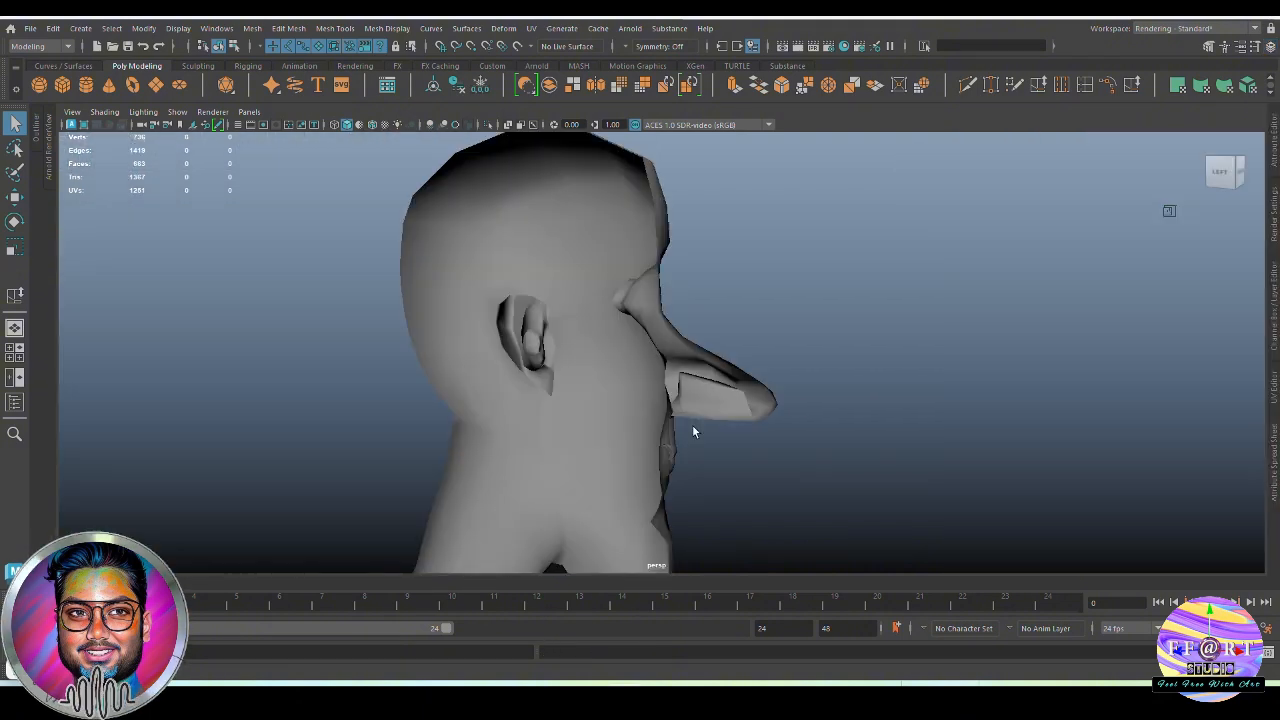
left_click_drag(692, 426, 587, 373, "alt")
left_click(664, 461)
middle_click_drag(587, 373, 612, 330, "alt")
right_click_drag(612, 330, 846, 428, "alt")
left_click_drag(846, 428, 660, 440, "alt")
right_click_drag(660, 440, 960, 511, "alt")
left_click_drag(618, 322, 746, 334, "alt")
right_click_drag(746, 334, 774, 318, "alt")
right_click_drag(773, 300, 771, 114)
middle_click_drag(700, 245, 666, 271, "alt")
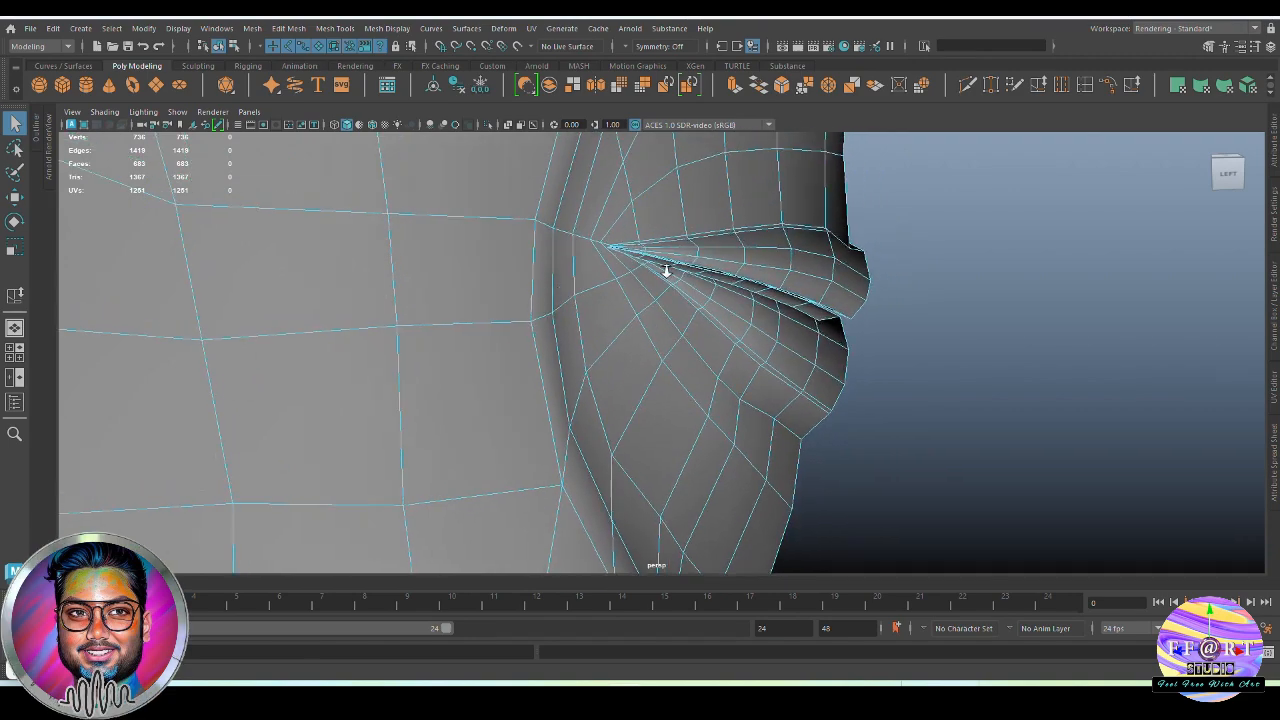
right_click_drag(666, 271, 790, 318, "alt")
left_click_drag(790, 318, 785, 333, "alt")
left_click_drag(877, 331, 964, 352, "alt")
left_click_drag(962, 404, 887, 433, "alt")
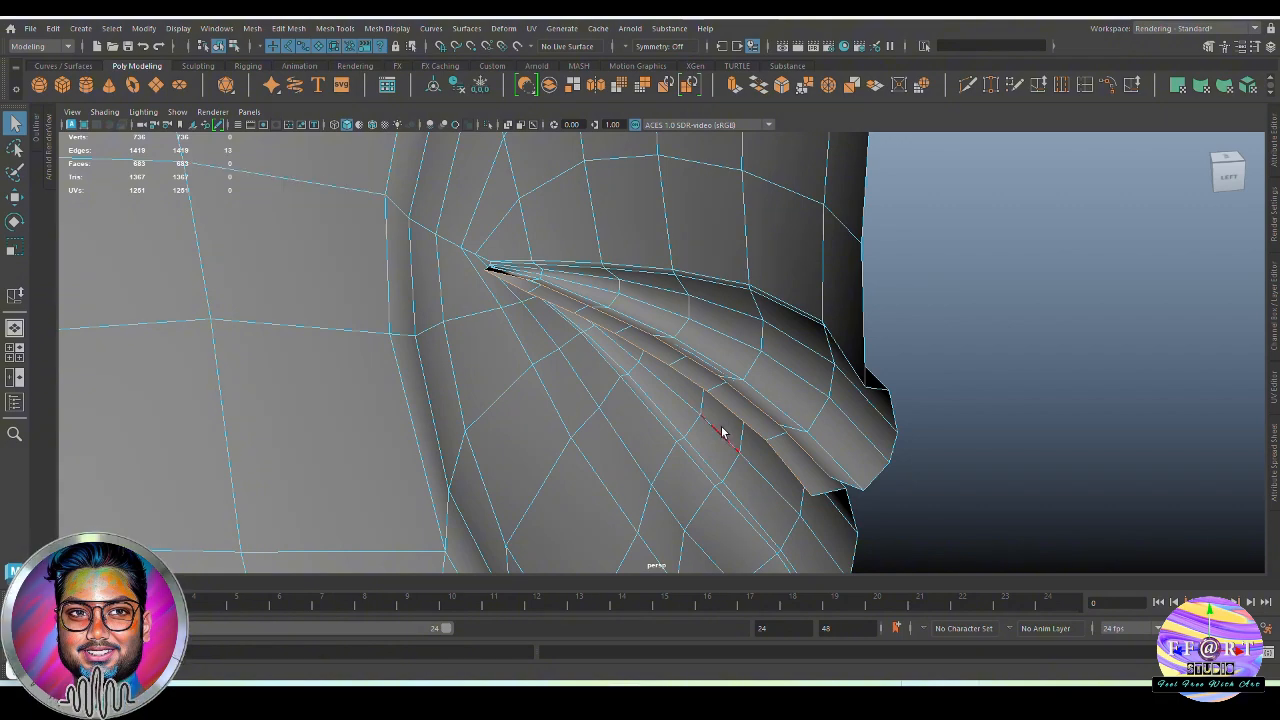
left_click_drag(721, 426, 812, 440, "alt")
left_click(986, 363)
left_click_drag(986, 363, 840, 393, "alt")
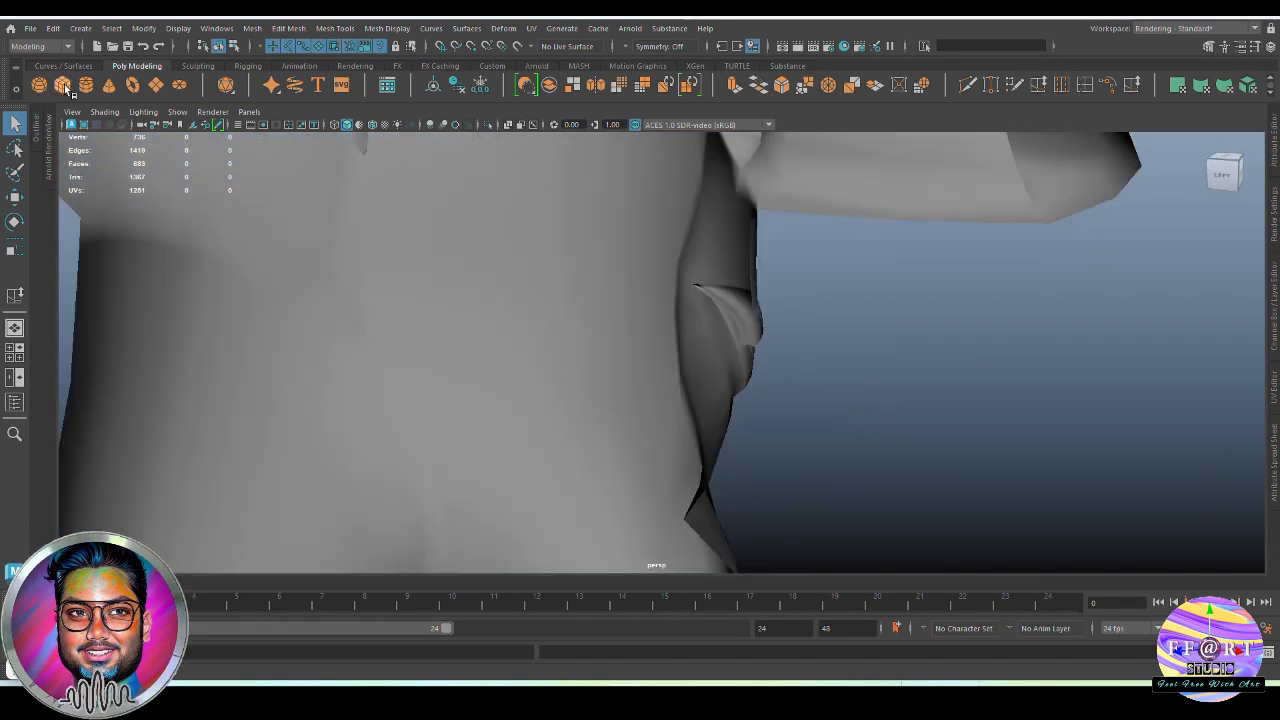
Create a polygon sphere with a radius of about 0.271 at the mouth in the wireframe front view
key("space")
left_click_drag(832, 318, 750, 435)
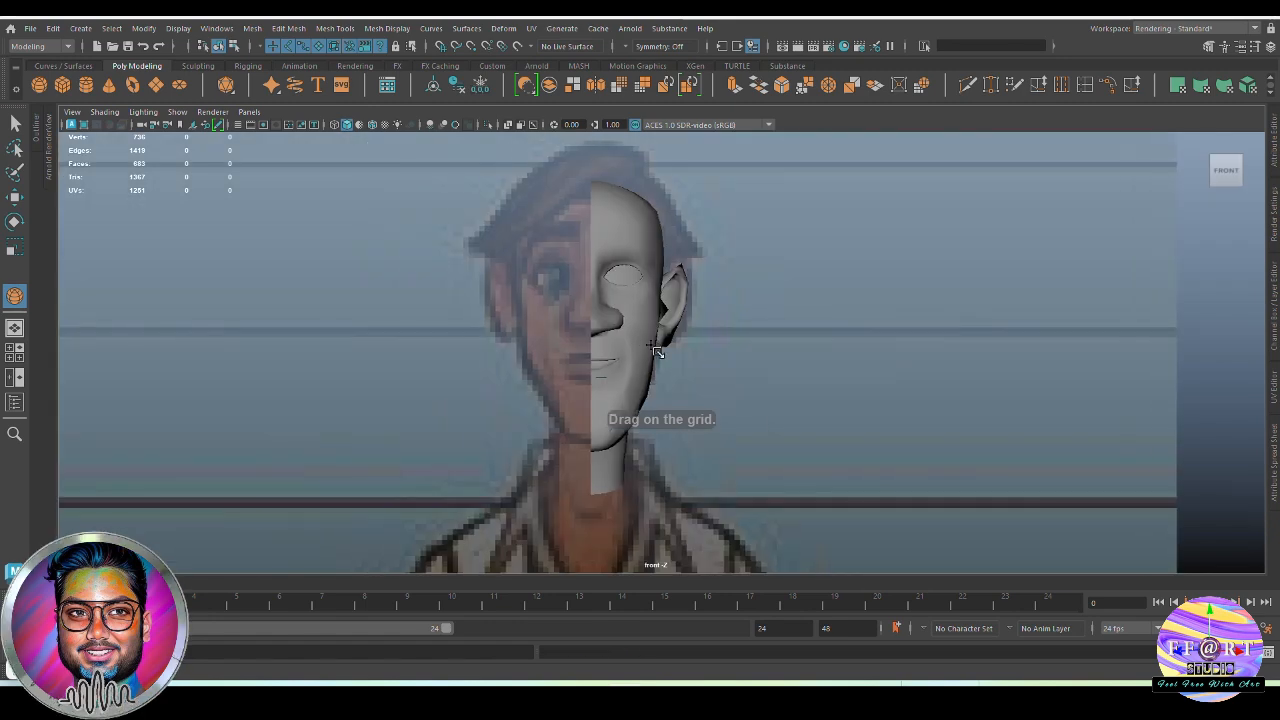
key("4")
scroll(750, 435, "up", 4)
middle_click_drag(500, 436, 643, 449, "alt")
left_click_drag(660, 382, 771, 437)
Move the sphere forward in the side view to sit behind the lips and return to shaded perspective
key("space")
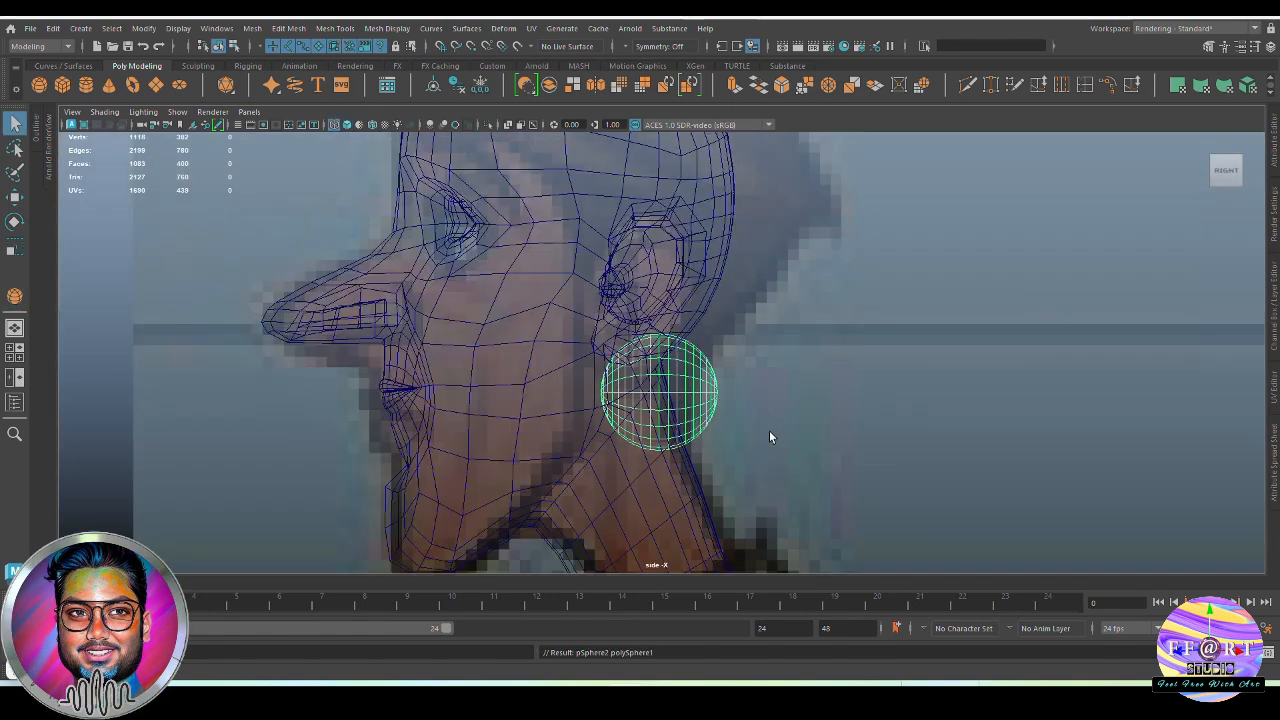
middle_click_drag(771, 437, 815, 441, "alt")
key("w")
left_click_drag(645, 410, 435, 400)
key("space")
left_click_drag(670, 419, 707, 276)
key("5")
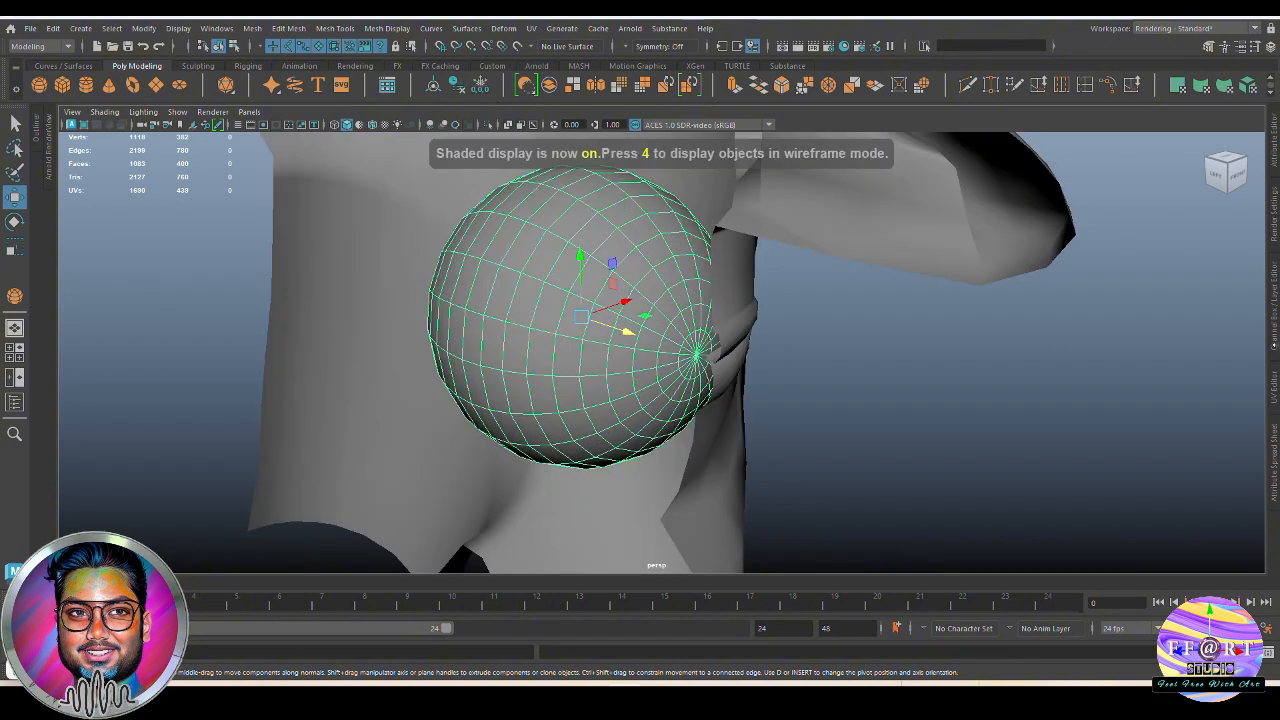
Set the mouth sphere's Subdivisions Axis to 26 and reduce its Subdivisions Height
left_click(1275, 345)
scroll(1163, 316, "down", 2)
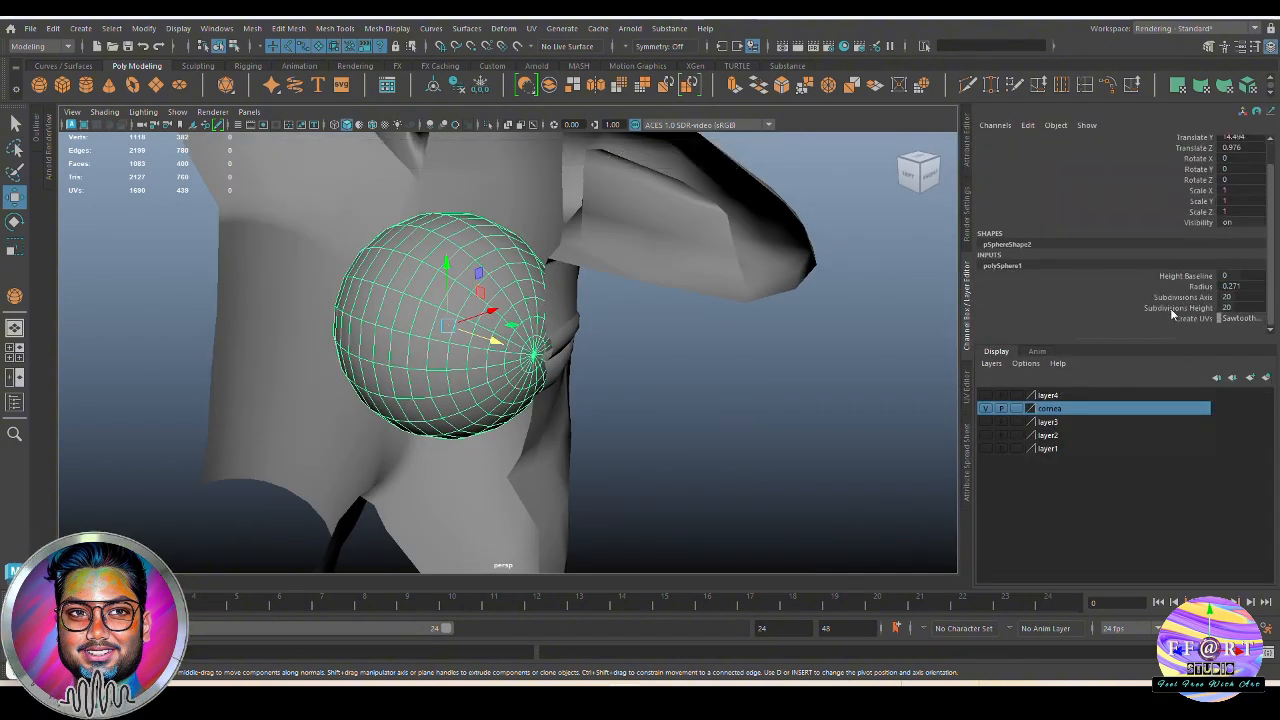
left_click(1180, 297)
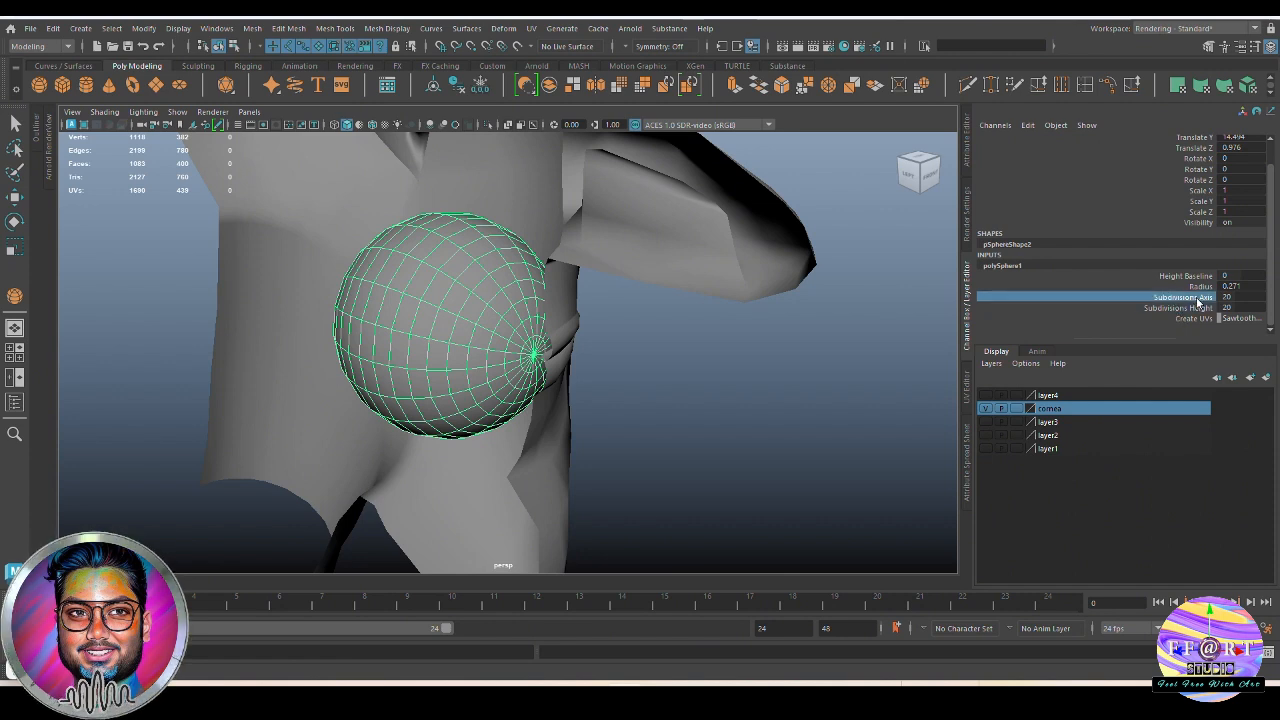
left_click(1240, 297)
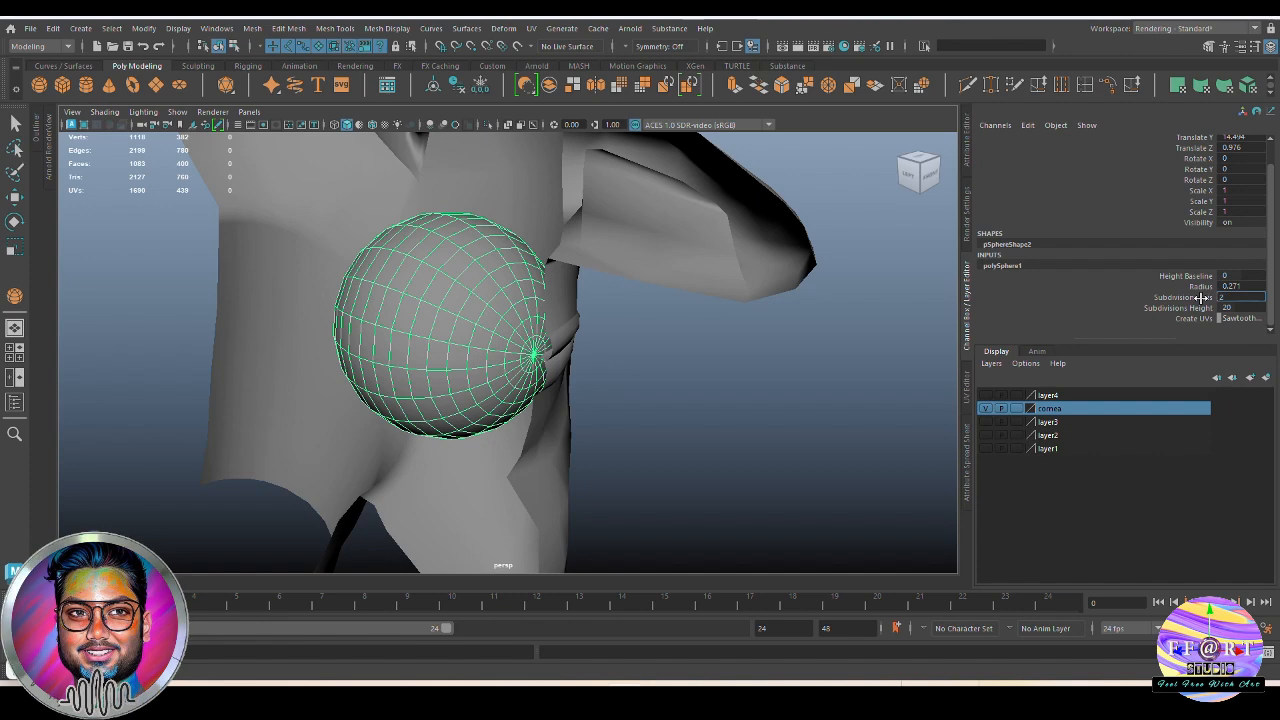
type("26")
key("Return")
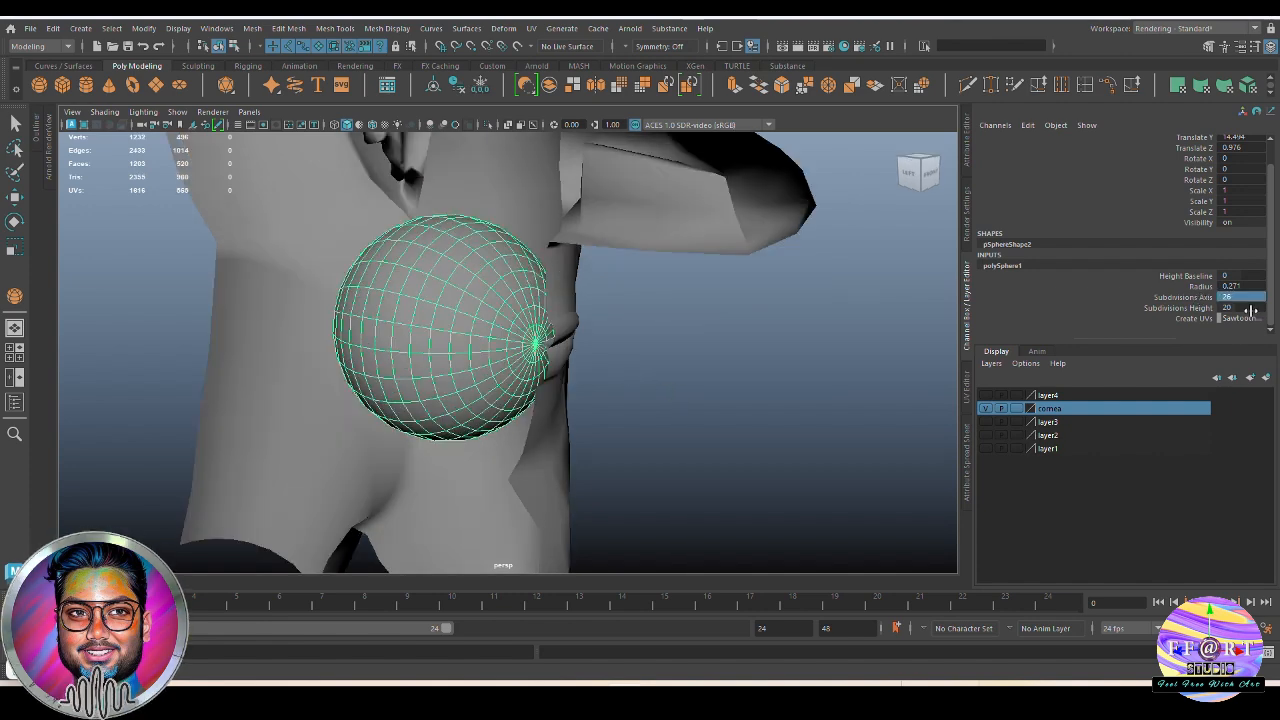
key("Return")
Delete the sphere's faces on the missing side of the head, keeping only a half sphere
left_click_drag(591, 403, 673, 408, "alt")
key("space")
right_click_drag(490, 358, 487, 337)
left_click_drag(433, 287, 476, 379)
left_click_drag(503, 434, 504, 435)
key("q")
key("space")
left_click_drag(612, 420, 567, 385, "alt")
key("Delete")
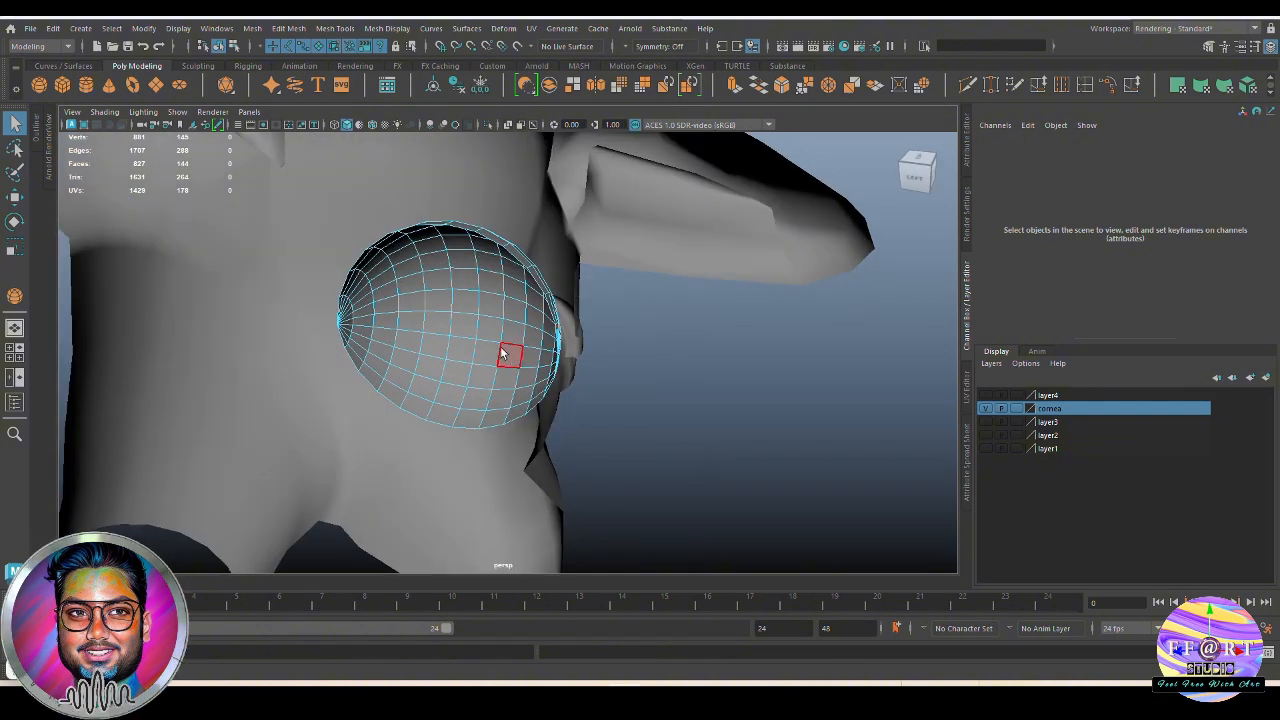
Try stretching the half sphere in the side view to about 1.122 in Y and 1.156 in Z and moving it back
key("space")
left_click_drag(503, 353, 551, 363)
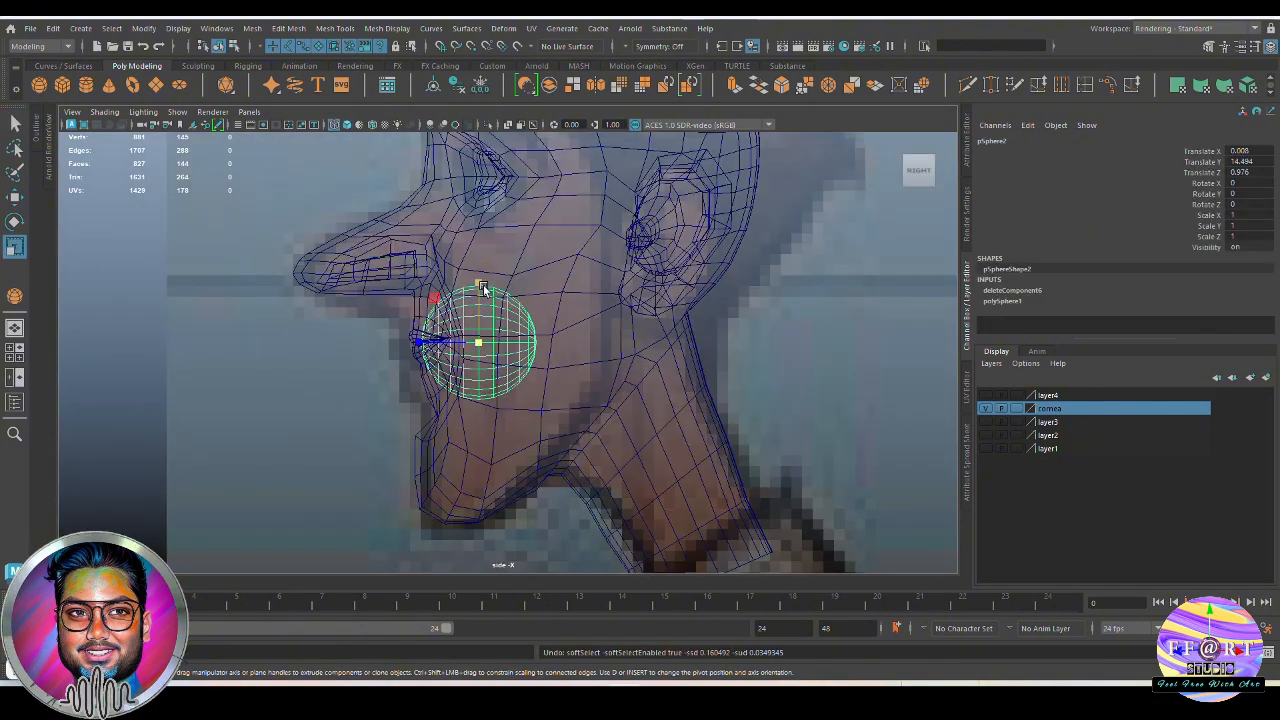
left_click_drag(481, 287, 481, 279)
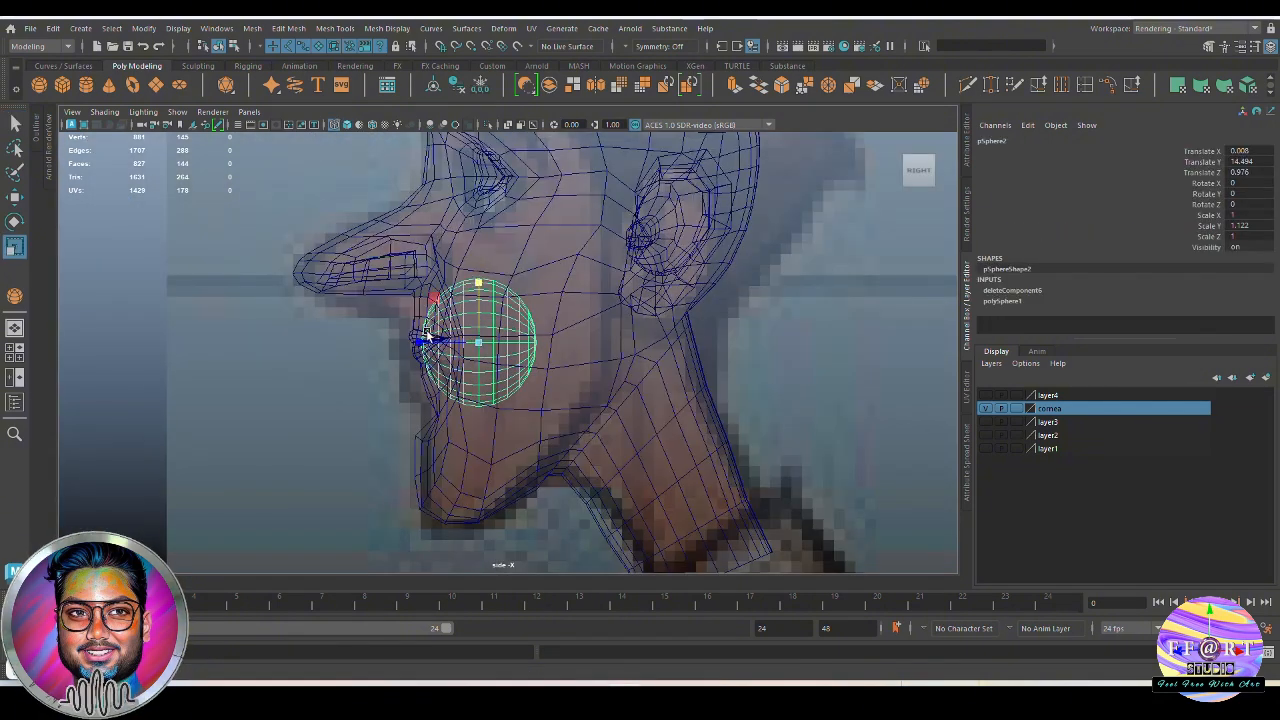
left_click_drag(421, 345, 428, 349)
key("w")
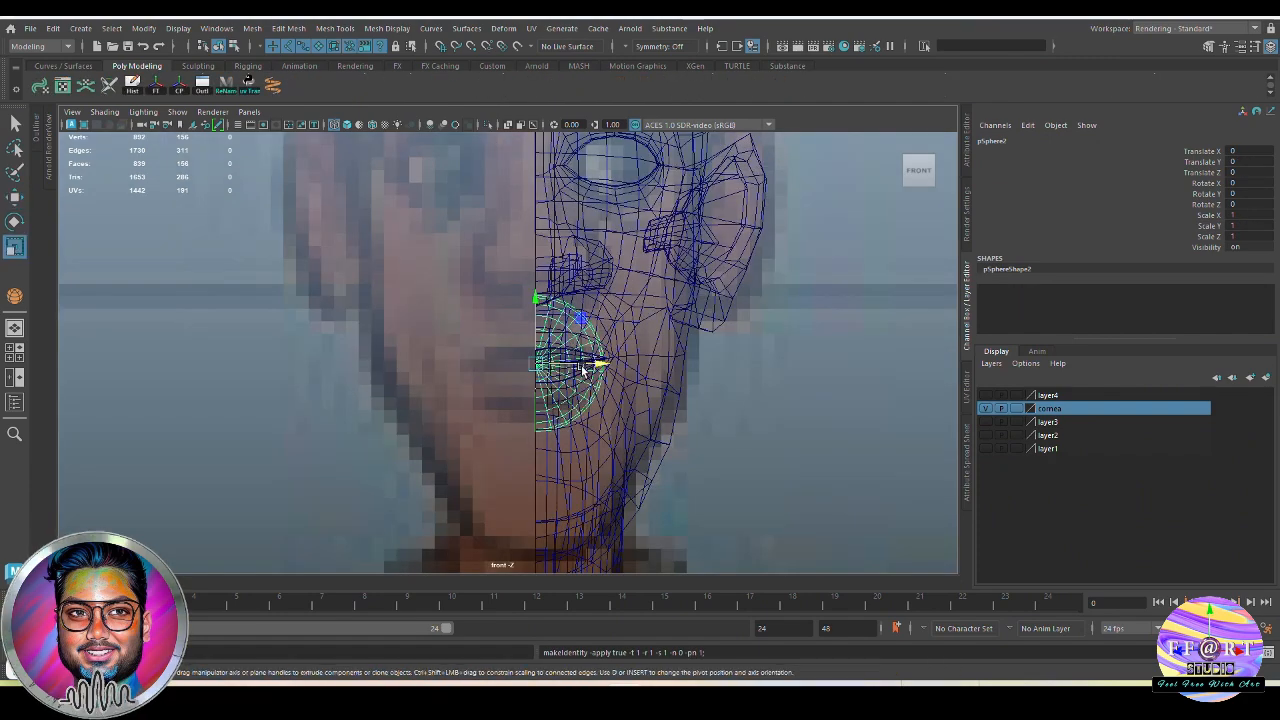
Scale the half sphere in the side view to about 1.175, 1.345 and 1.54 in X, Y and Z, and move it back to Z about -0.135
scroll(571, 363, "up", 3)
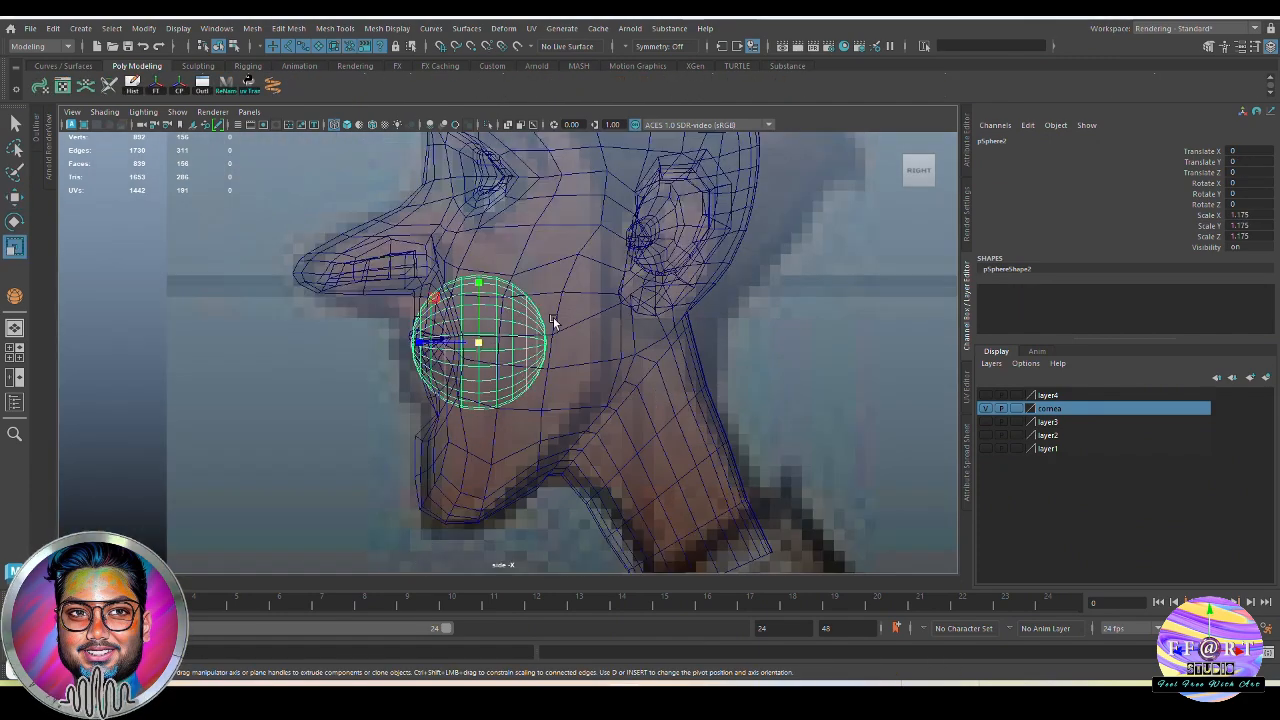
scroll(523, 371, "up", 5)
mouse_move(500, 374)
left_mouse_down()
mouse_move(520, 385)
mouse_move(497, 377)
left_mouse_up()
left_click_drag(577, 314, 577, 306)
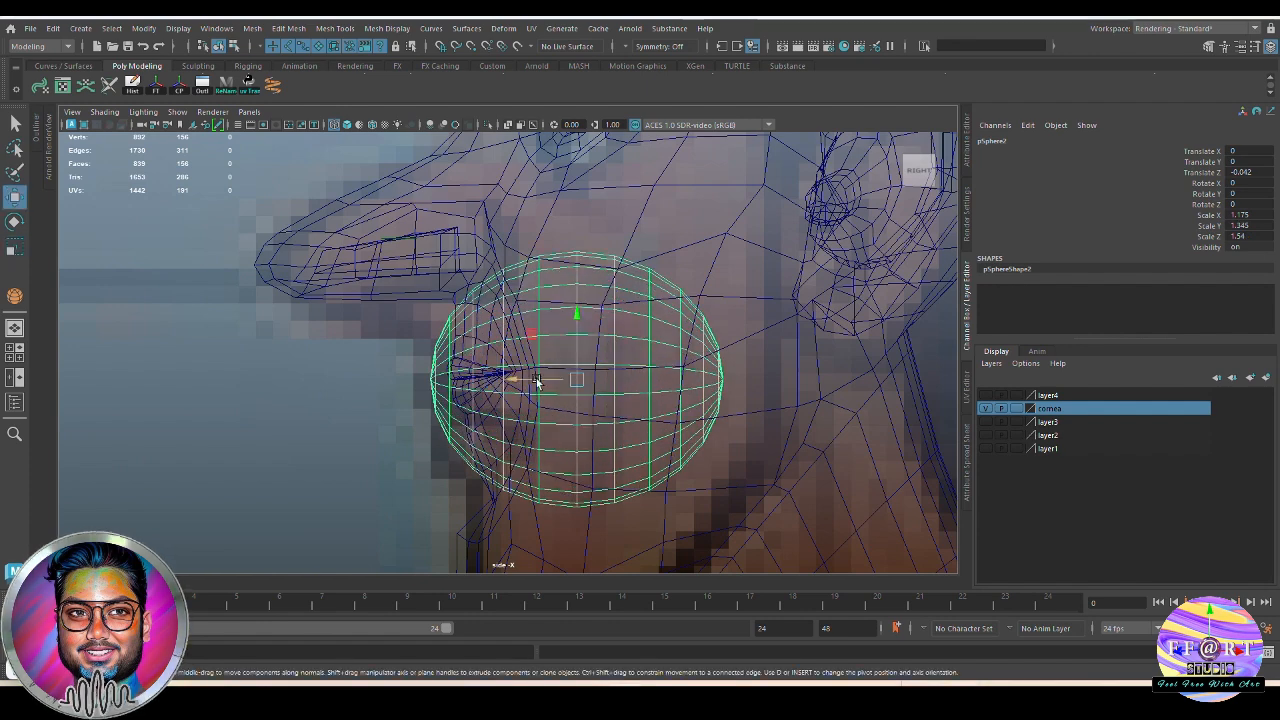
left_click_drag(537, 381, 566, 381)
scroll(762, 411, "down", 3)
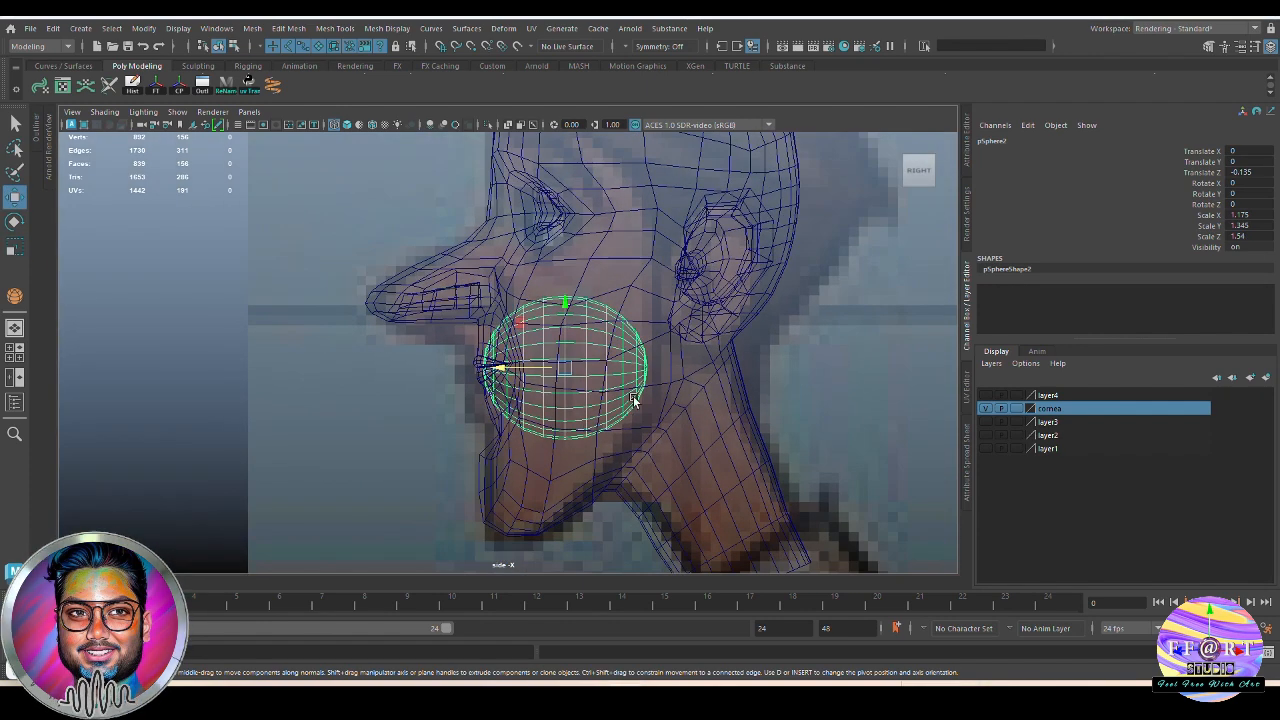
Delete the front faces of the half sphere where it overlaps the lips
key("F11")
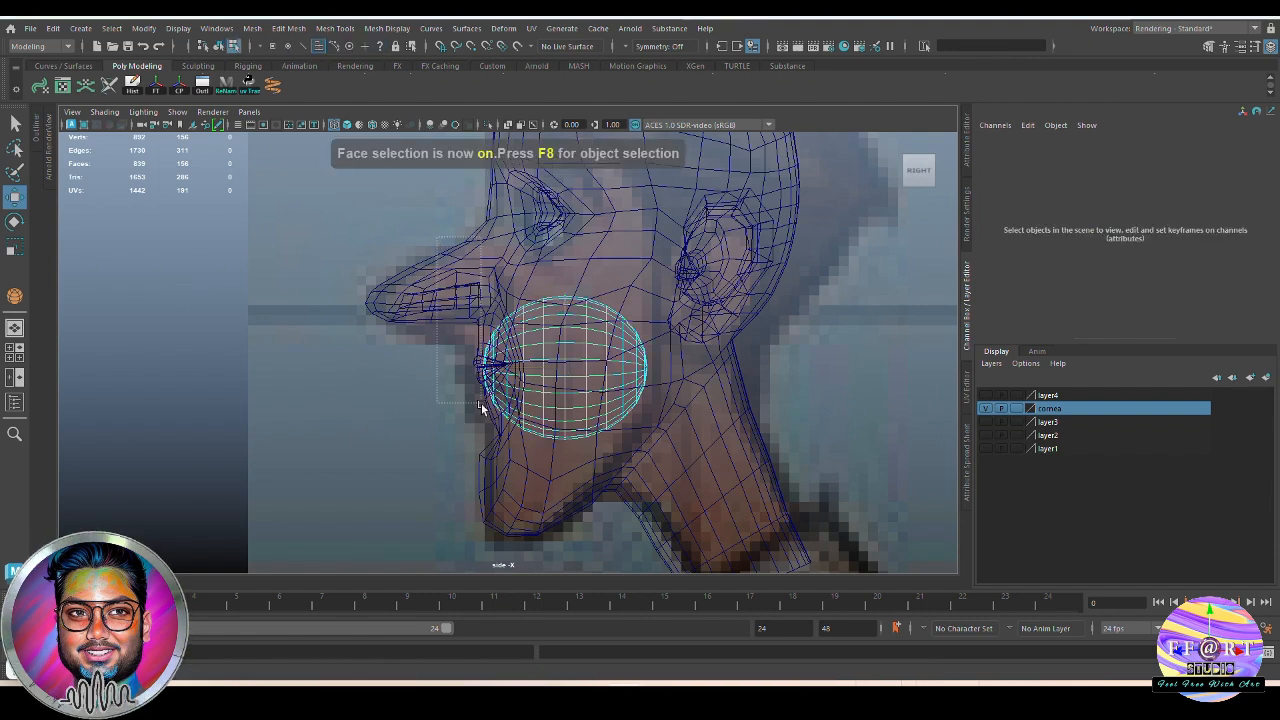
left_click_drag(480, 408, 503, 466)
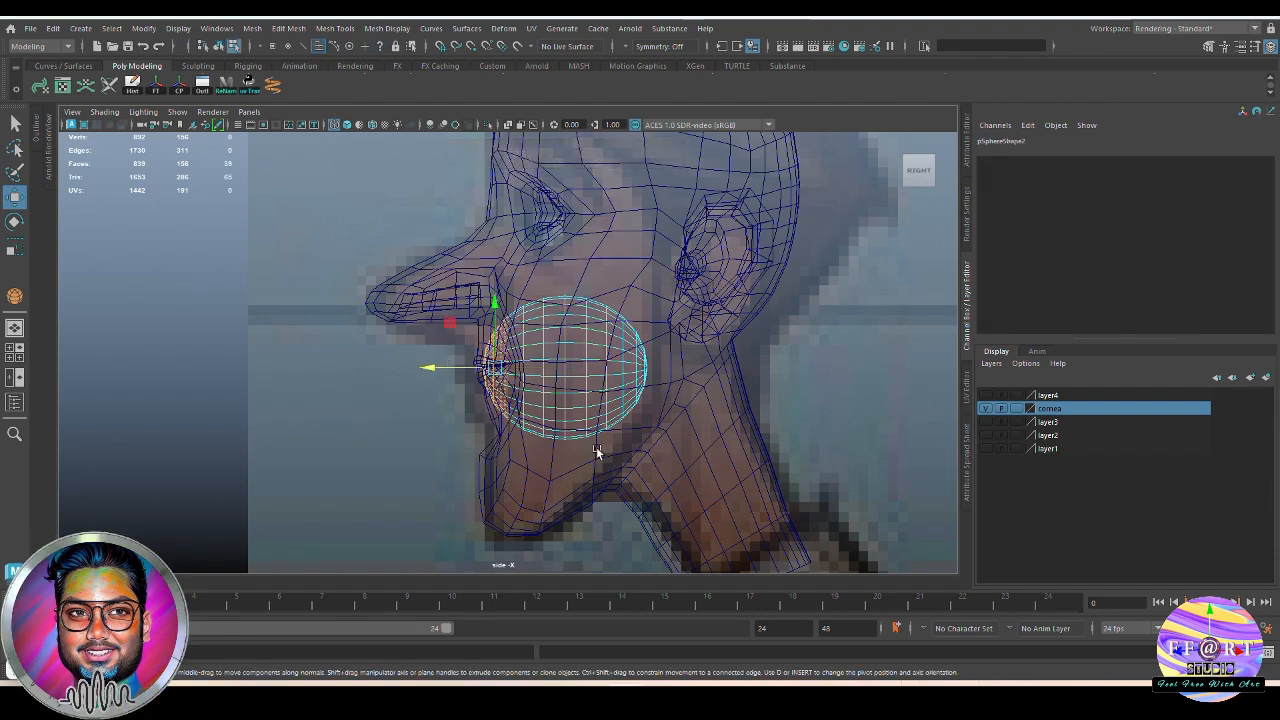
key("F8")
Flatten the half sphere's open-side vertices in the front view and snap them to the centre line
key("F9")
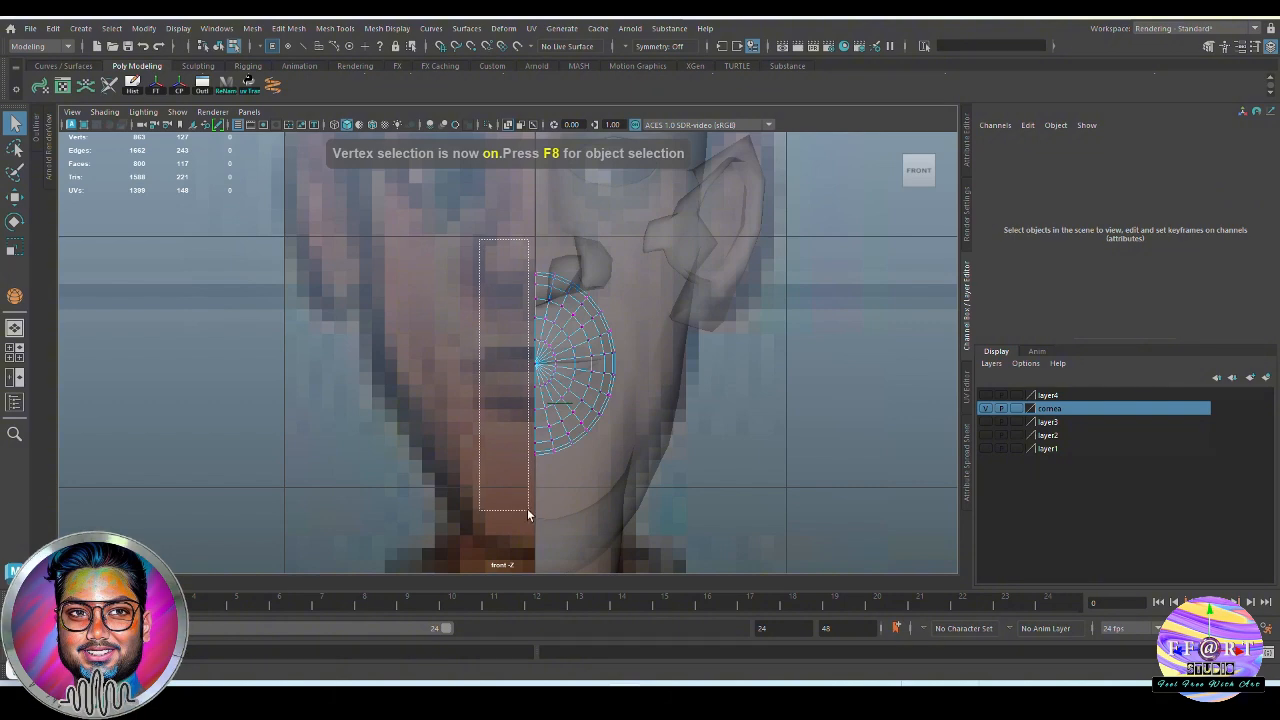
left_click_drag(539, 527, 536, 527)
key("r")
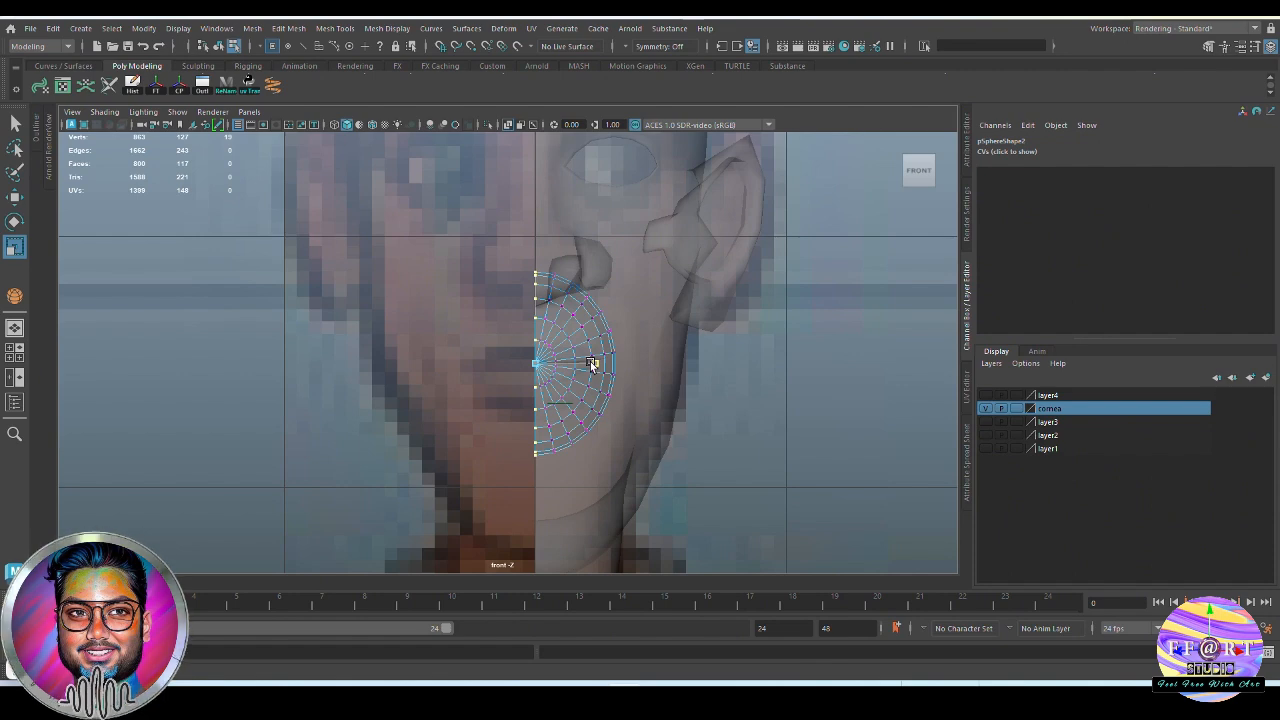
key("w")
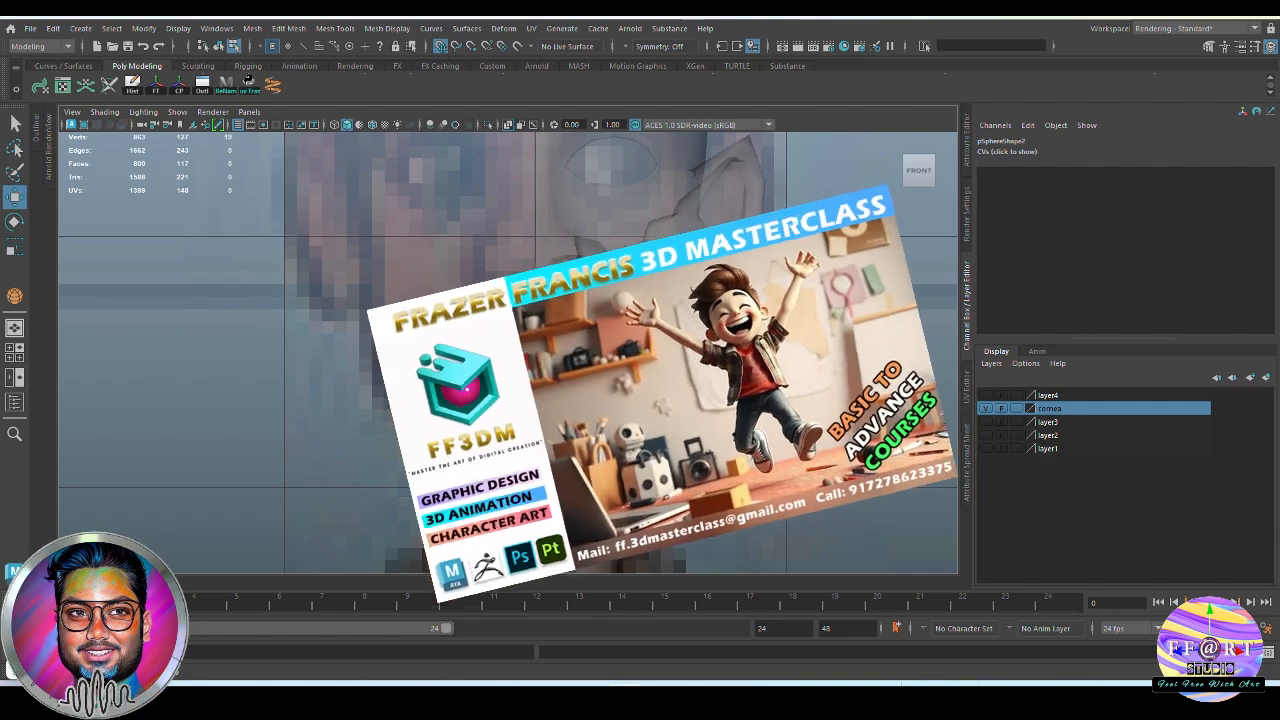
Place the half sphere at Z about -0.033 and widen it to an X scale of about 1.198
key("F8")
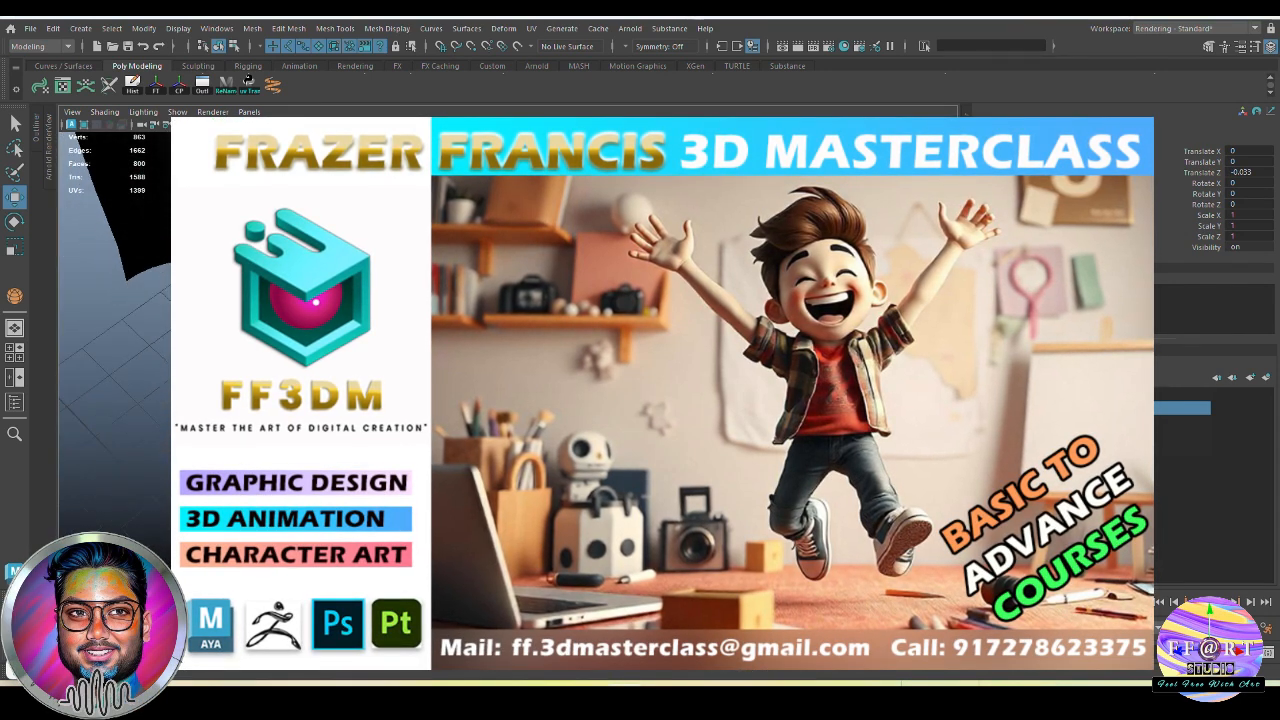
key("r")
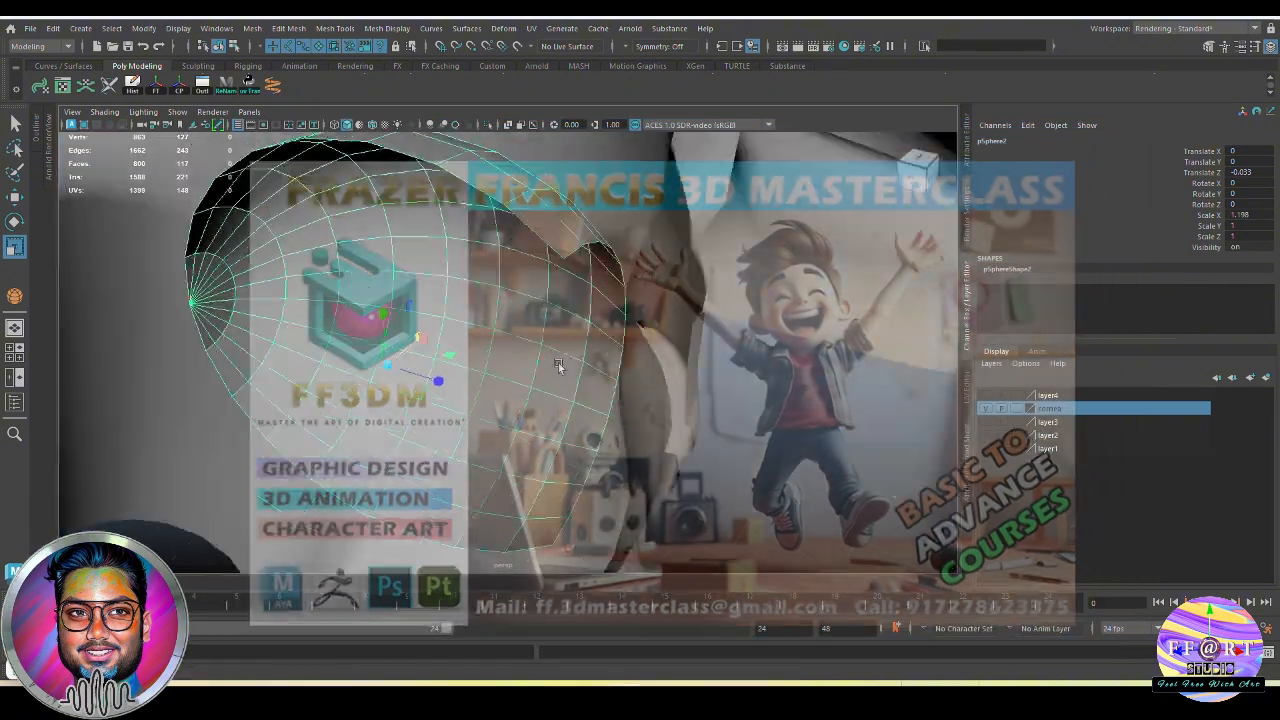
key("q")
Combine the head and the mouth half sphere into one mesh and delete its history
left_click_drag(560, 367, 617, 422, "alt")
left_click(620, 398)
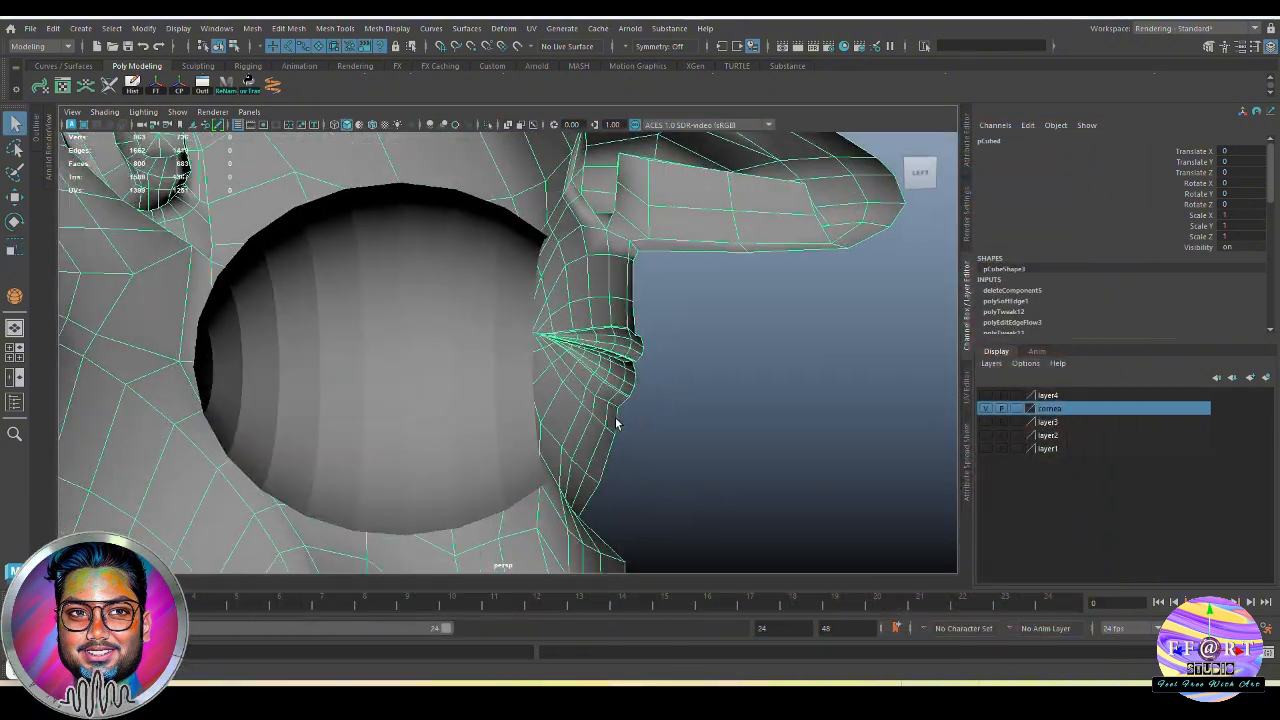
left_click(495, 352, "shift")
right_click(729, 303, "shift")
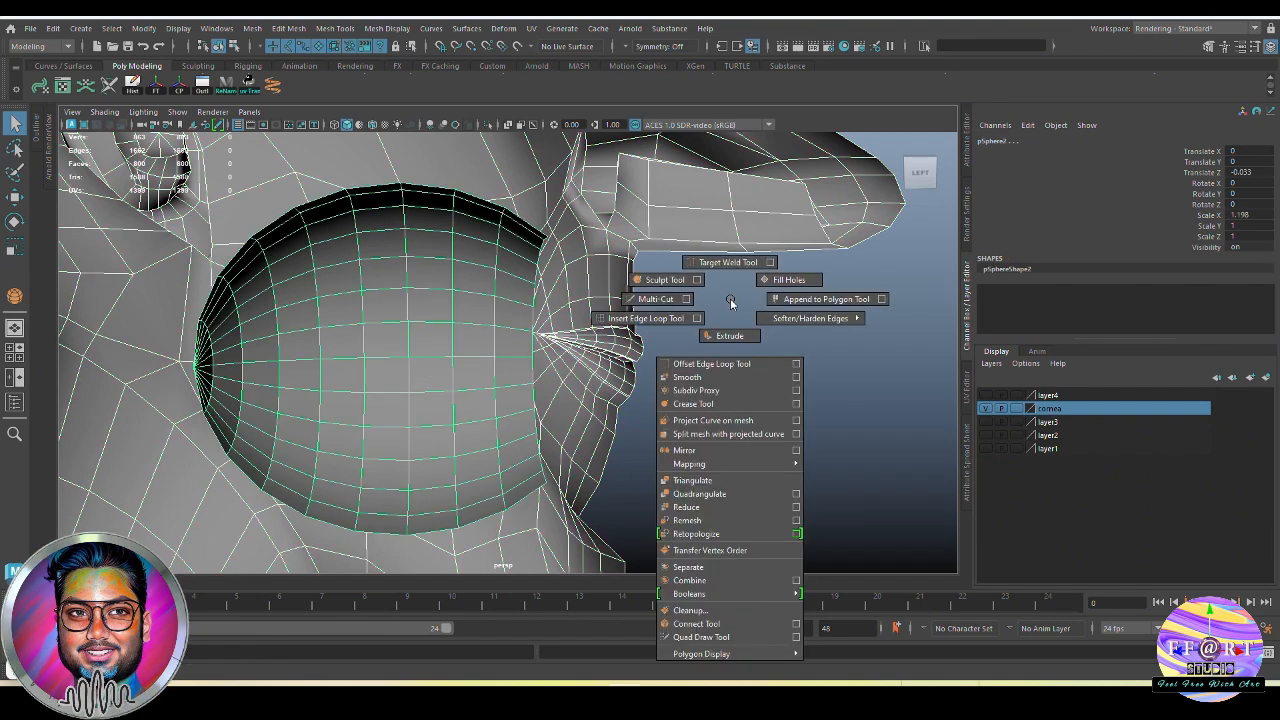
left_click(690, 580)
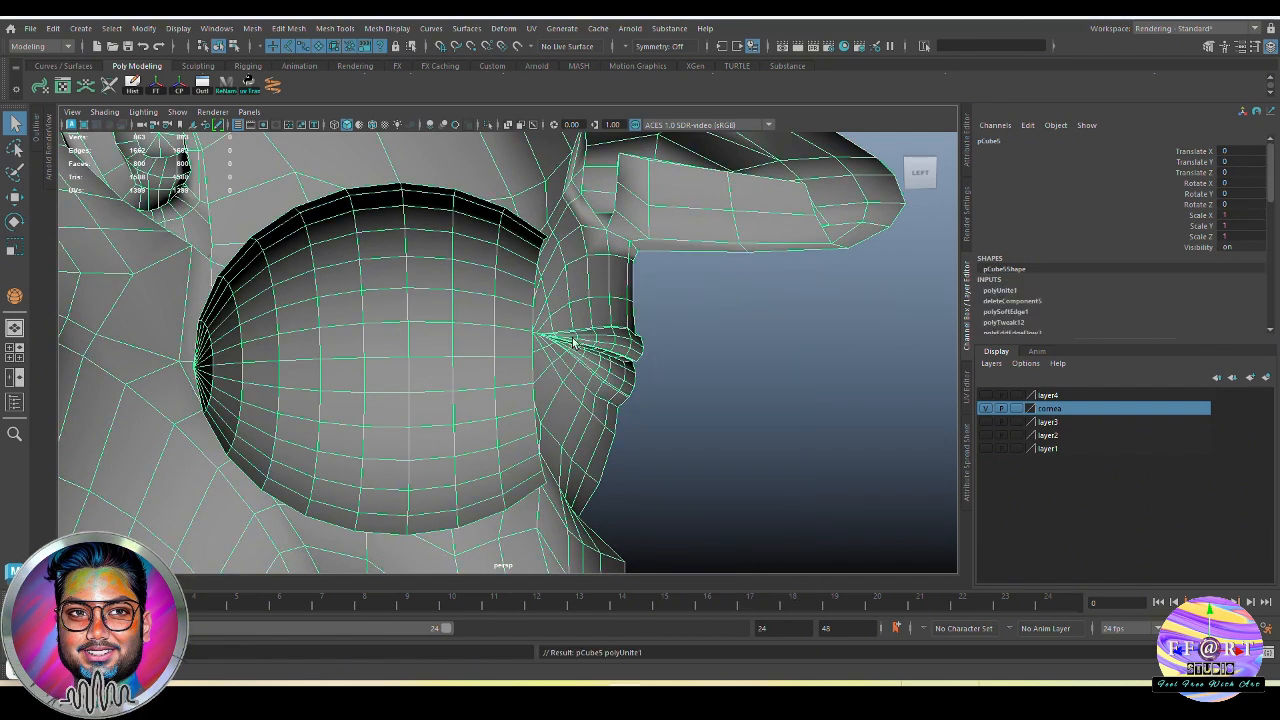
left_click(131, 94)
left_click(732, 420)
left_click_drag(660, 411, 533, 391, "alt")
scroll(533, 391, "down", 3)
right_click_drag(533, 391, 533, 340)
double_click(555, 386)
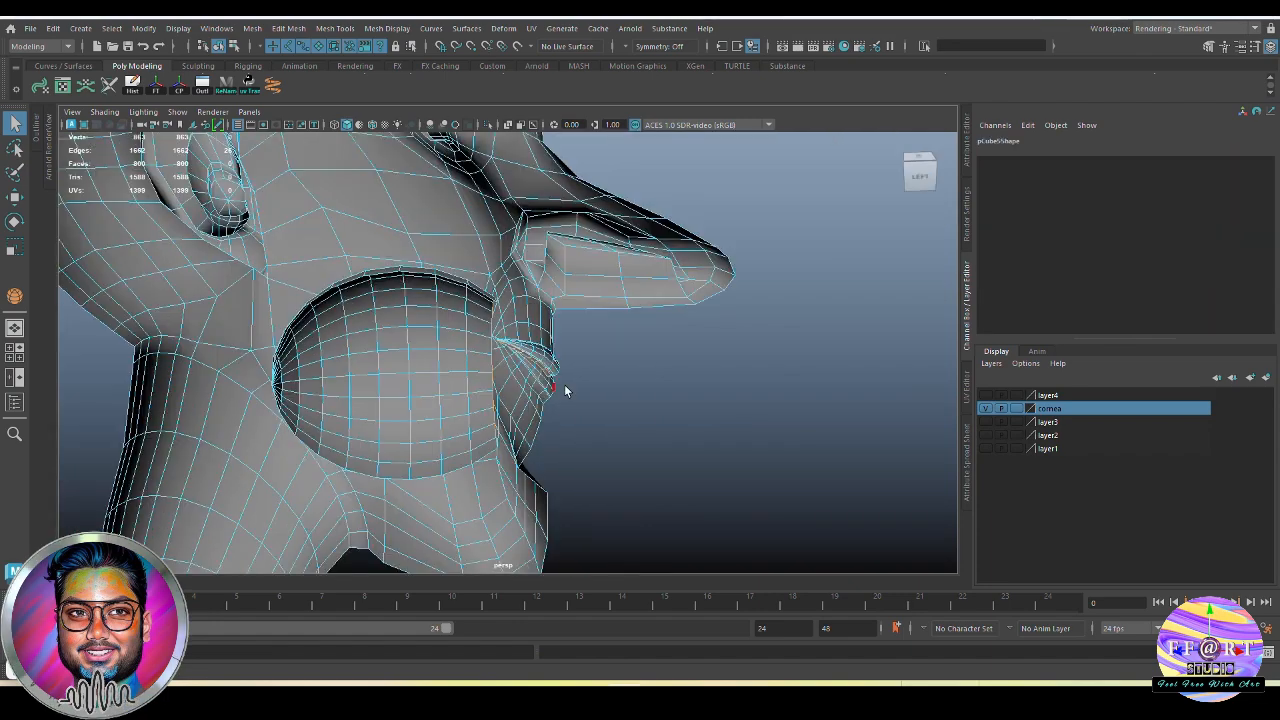
left_click_drag(599, 405, 514, 443, "alt")
right_click_drag(471, 368, 739, 236)
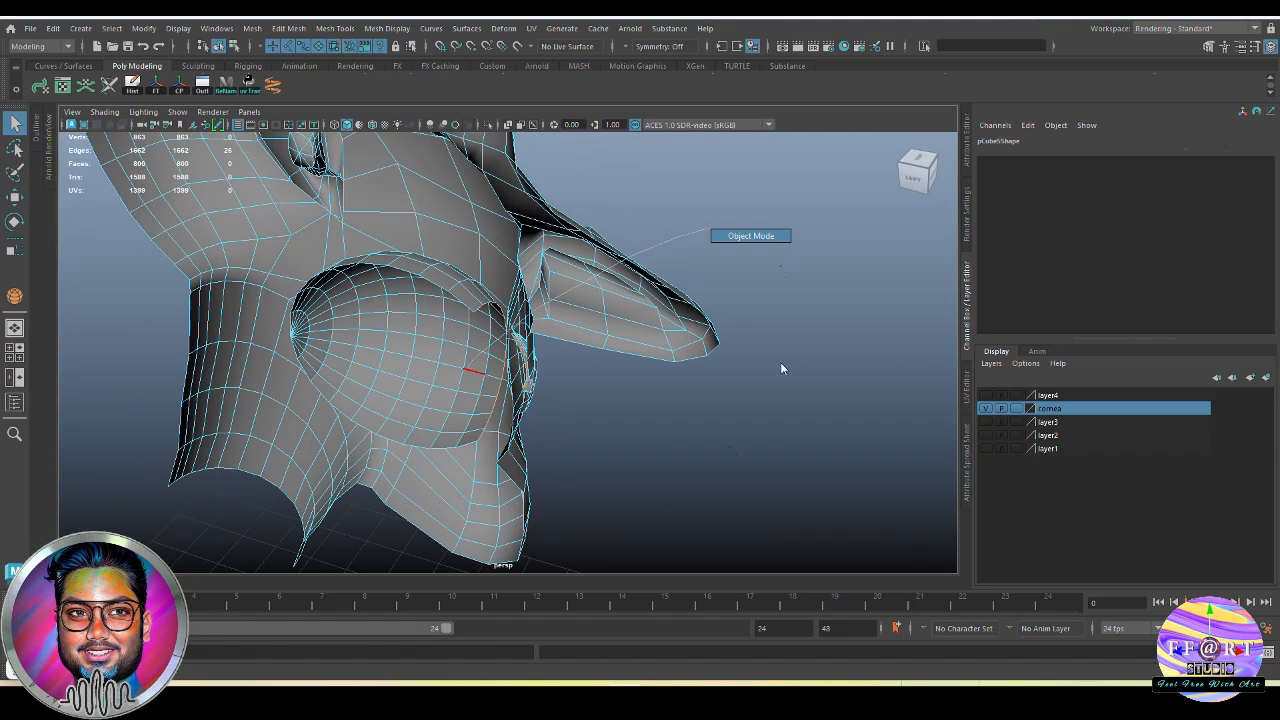
left_click(780, 363)
Turn off two-sided lighting to check the normals of the combined head mesh
left_click(466, 375)
left_click_drag(474, 370, 480, 363, "alt")
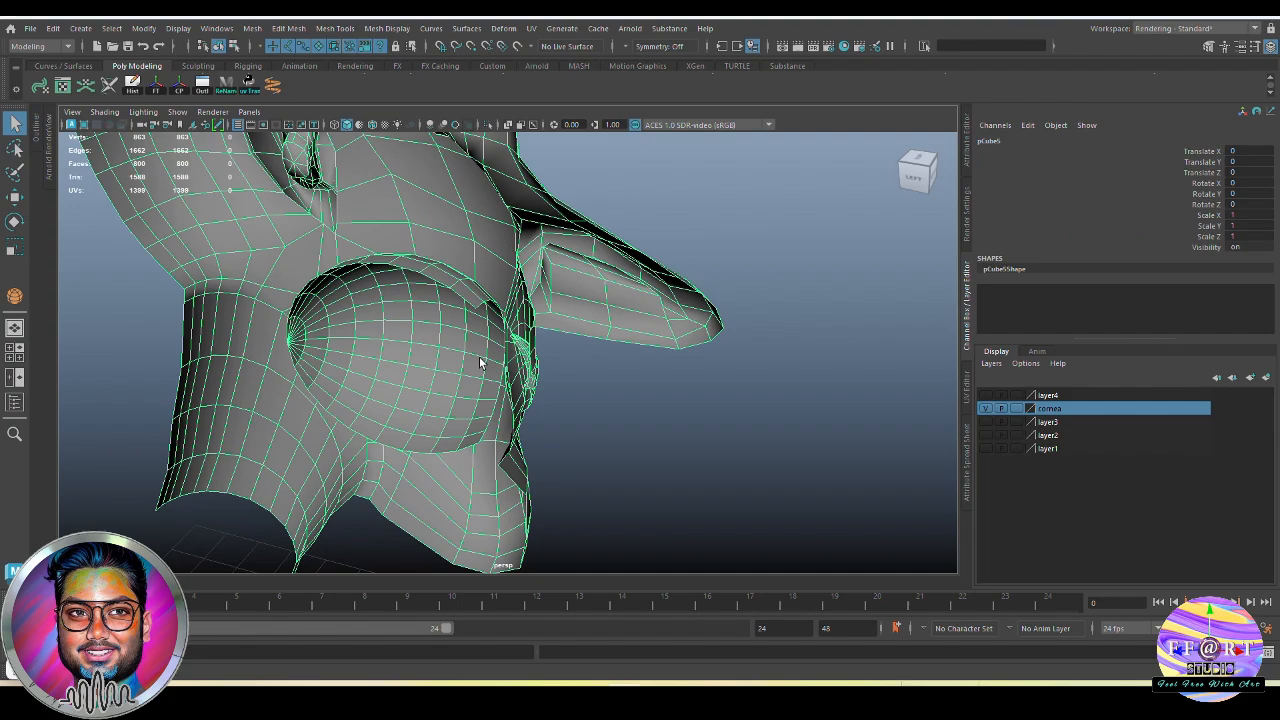
left_click(143, 112)
left_click(195, 207)
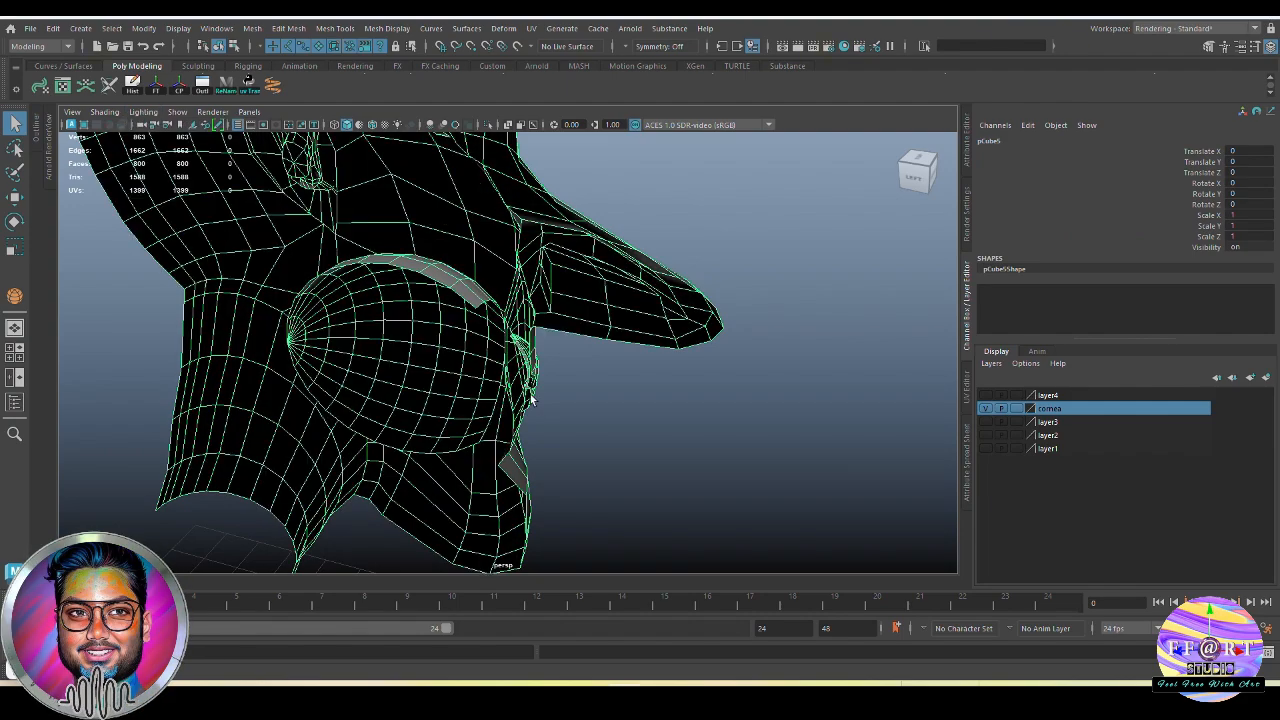
left_click_drag(533, 398, 449, 349, "alt")
Select all faces of the mouth half sphere, flip their normals to match the head, and return to object mode
right_click_drag(449, 349, 457, 386)
double_click(449, 331)
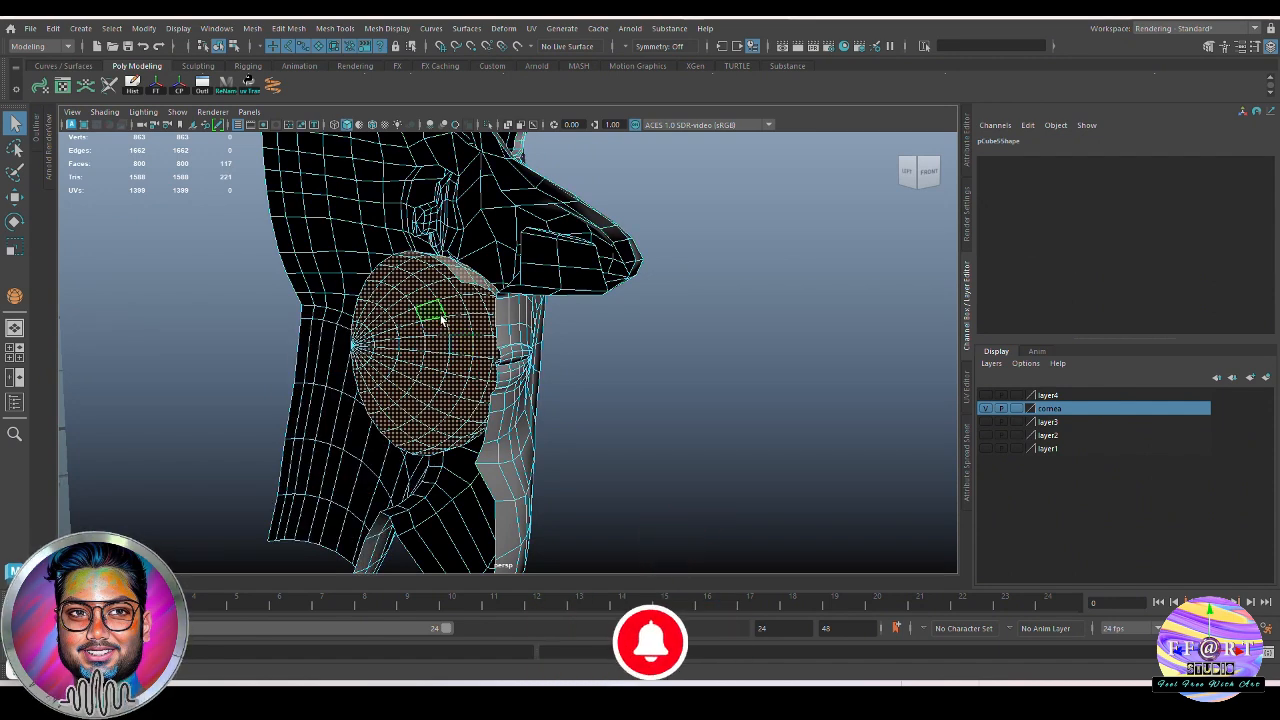
left_click_drag(443, 318, 448, 291, "alt")
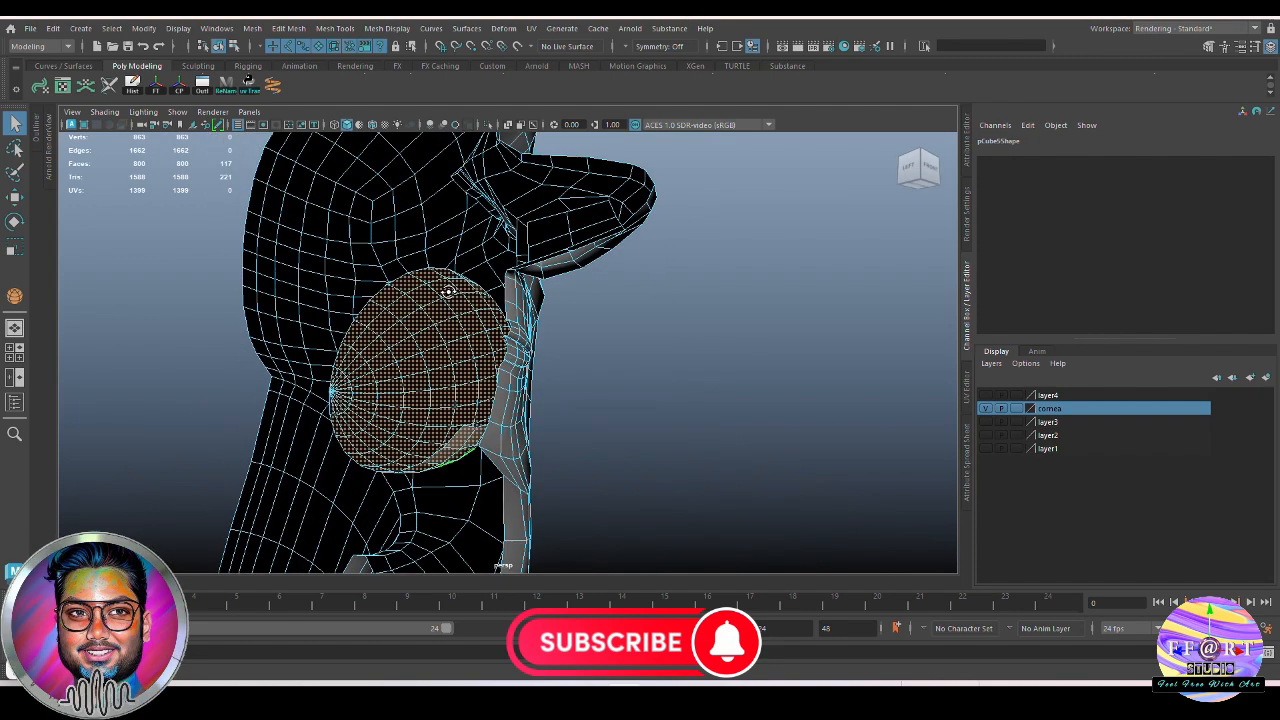
left_click_drag(491, 378, 558, 383, "alt")
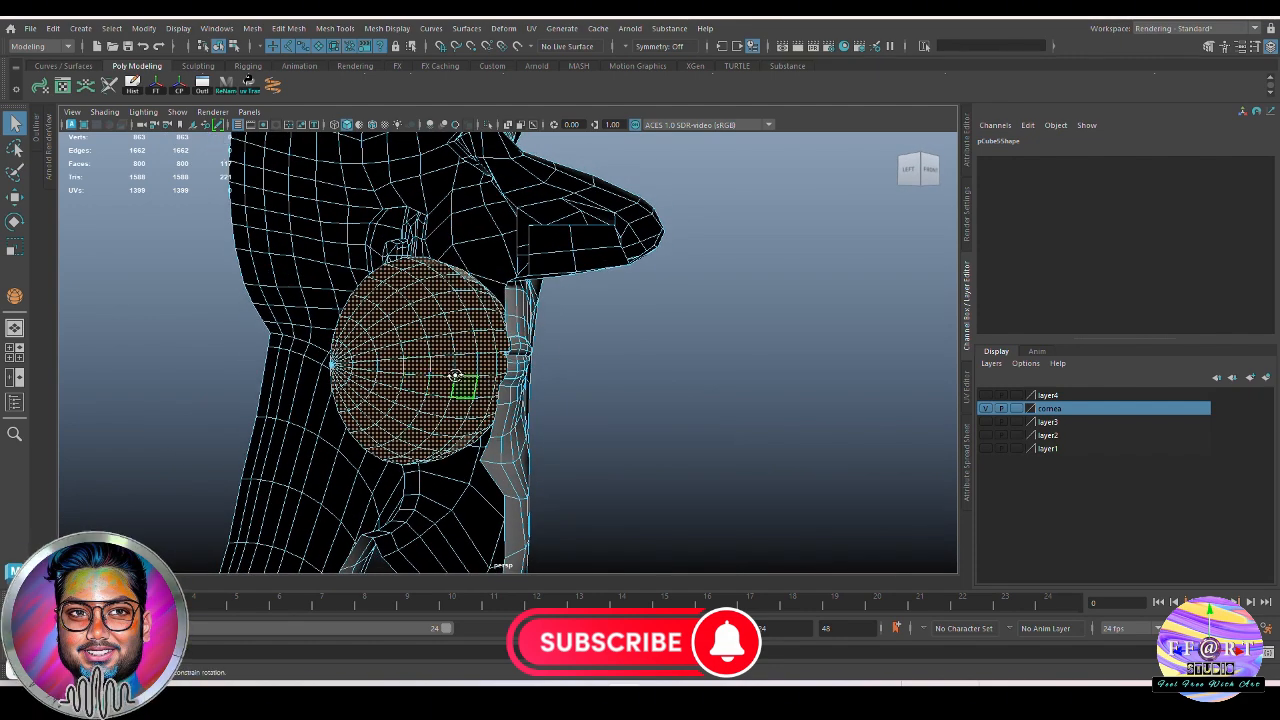
left_click_drag(455, 376, 413, 402, "alt")
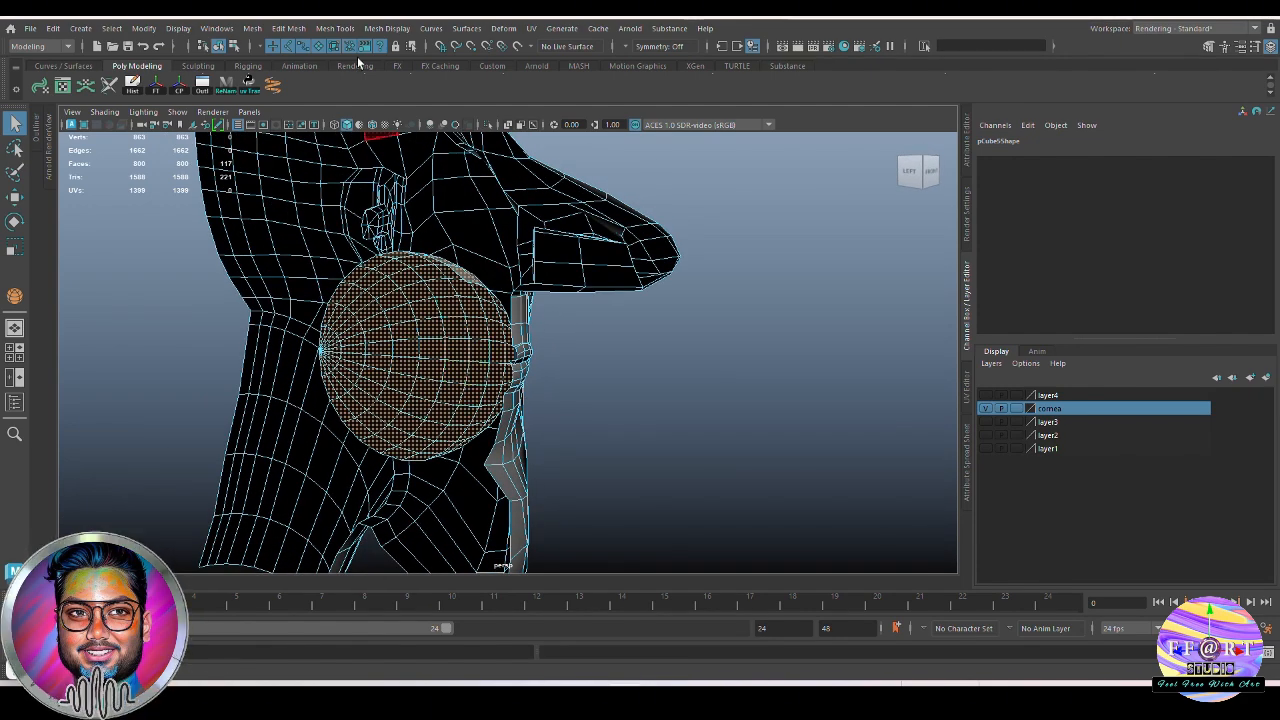
left_click(388, 33)
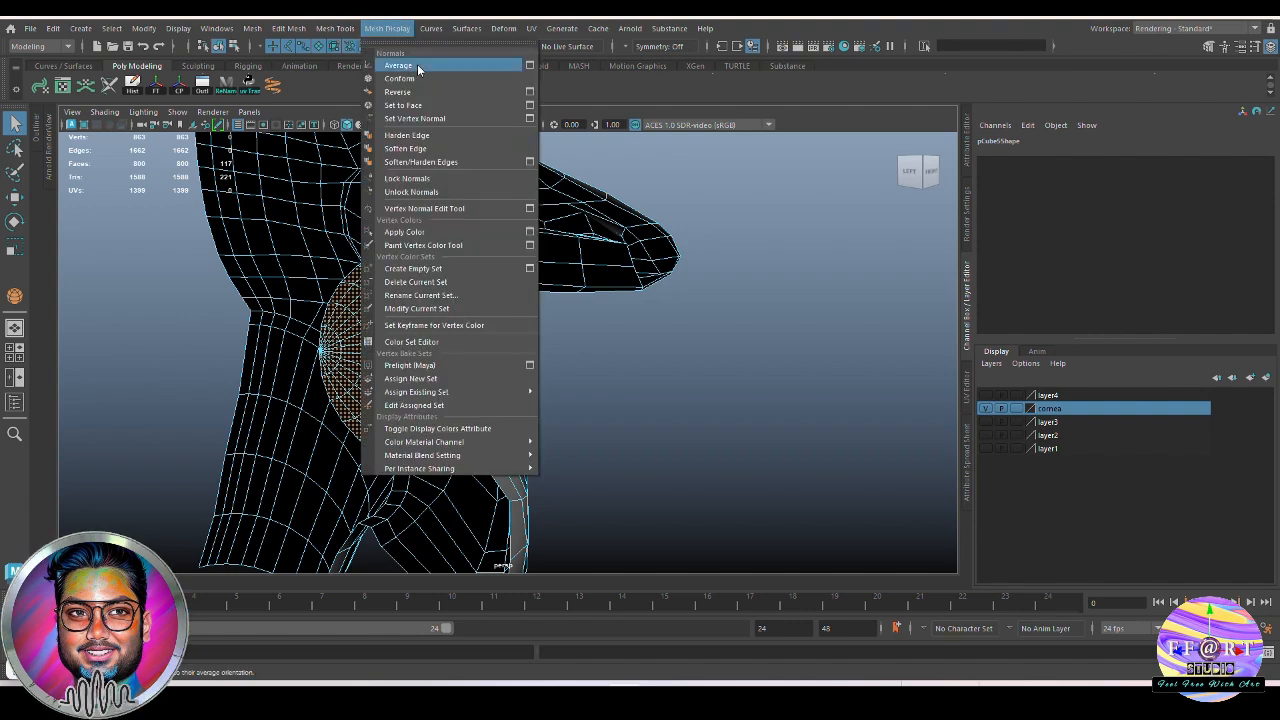
left_click(427, 81)
mouse_move(505, 352)
left_mouse_down("alt")
mouse_move(469, 369)
mouse_move(497, 334)
left_mouse_up("alt")
right_click_drag(497, 332, 823, 186)
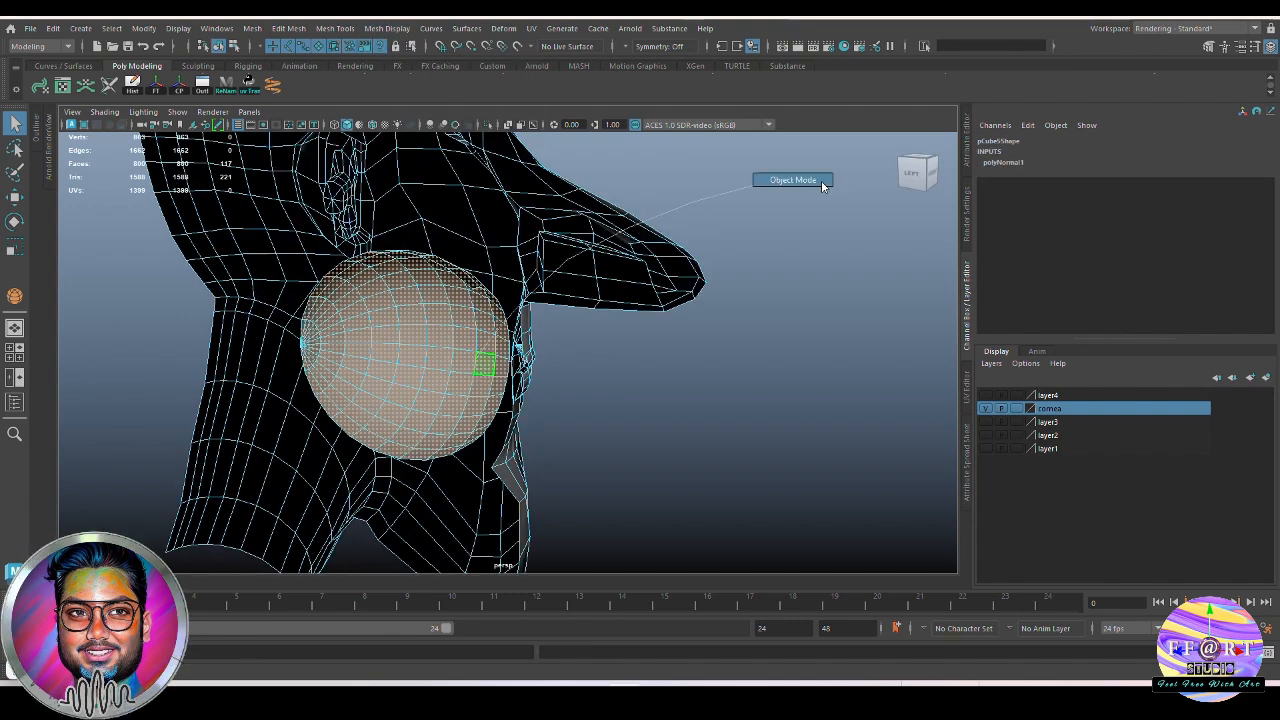
left_click(655, 400)
Bridge the inner lip border edges to the front border edges of the mouth half sphere
left_click_drag(640, 415, 455, 425, "alt")
left_click(511, 404)
right_click_drag(450, 440, 443, 402)
left_click_drag(443, 402, 545, 413, "alt")
scroll(542, 423, "up", 3)
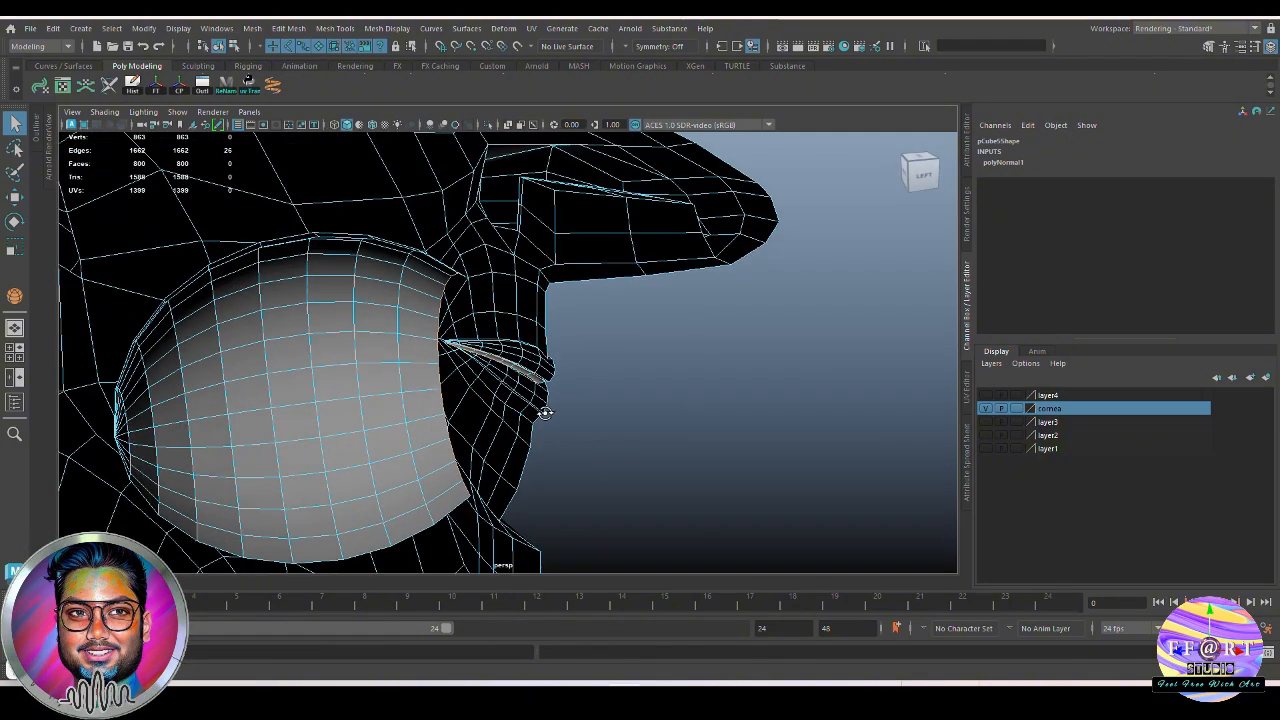
left_click_drag(659, 354, 614, 391, "alt")
right_click(645, 362, "shift")
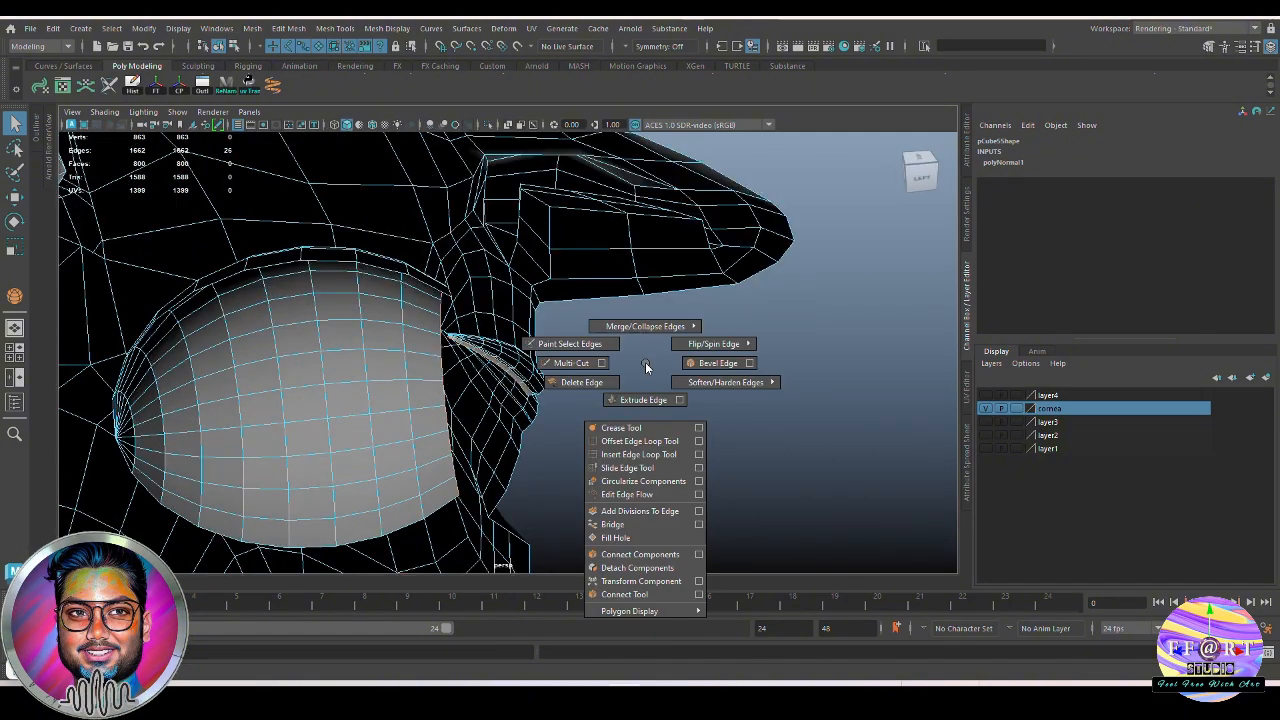
left_click(648, 522)
Inspect the new bridge faces from both sides and set the bridge's divisions to 2
left_click_drag(648, 522, 606, 445, "alt")
scroll(622, 426, "up", 3)
left_click_drag(456, 392, 474, 330, "alt")
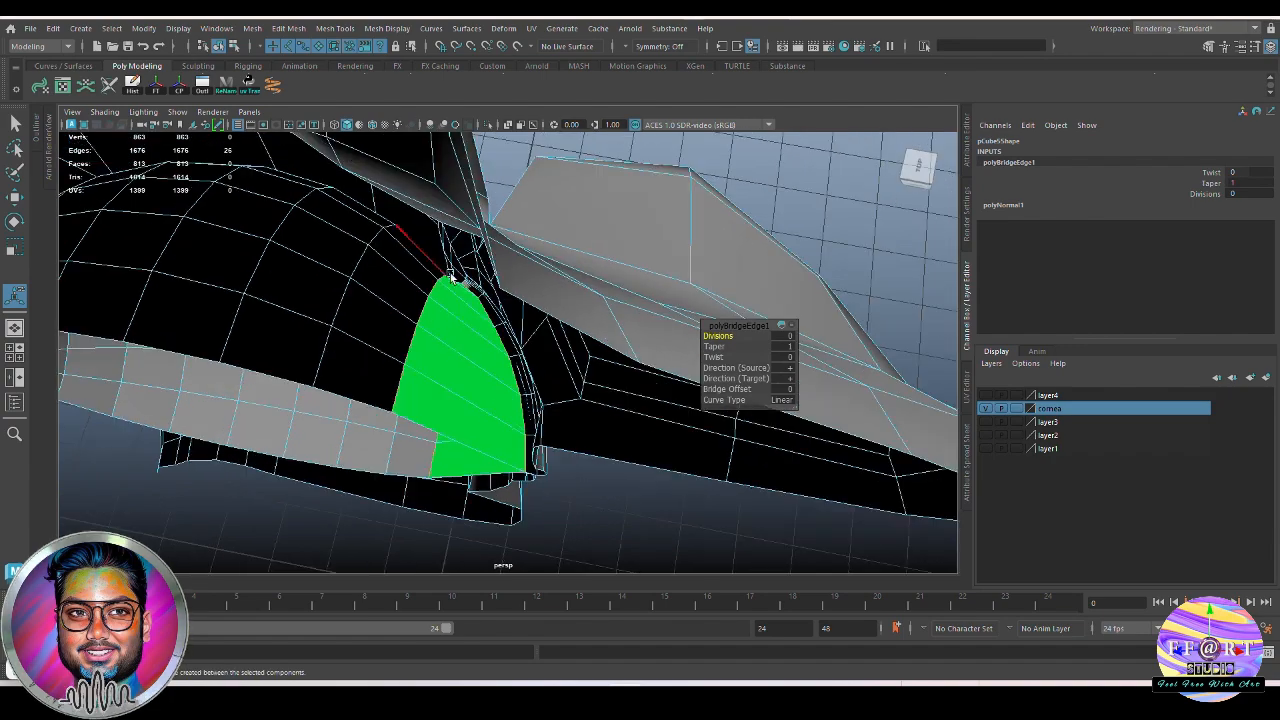
left_click_drag(456, 287, 514, 251, "alt")
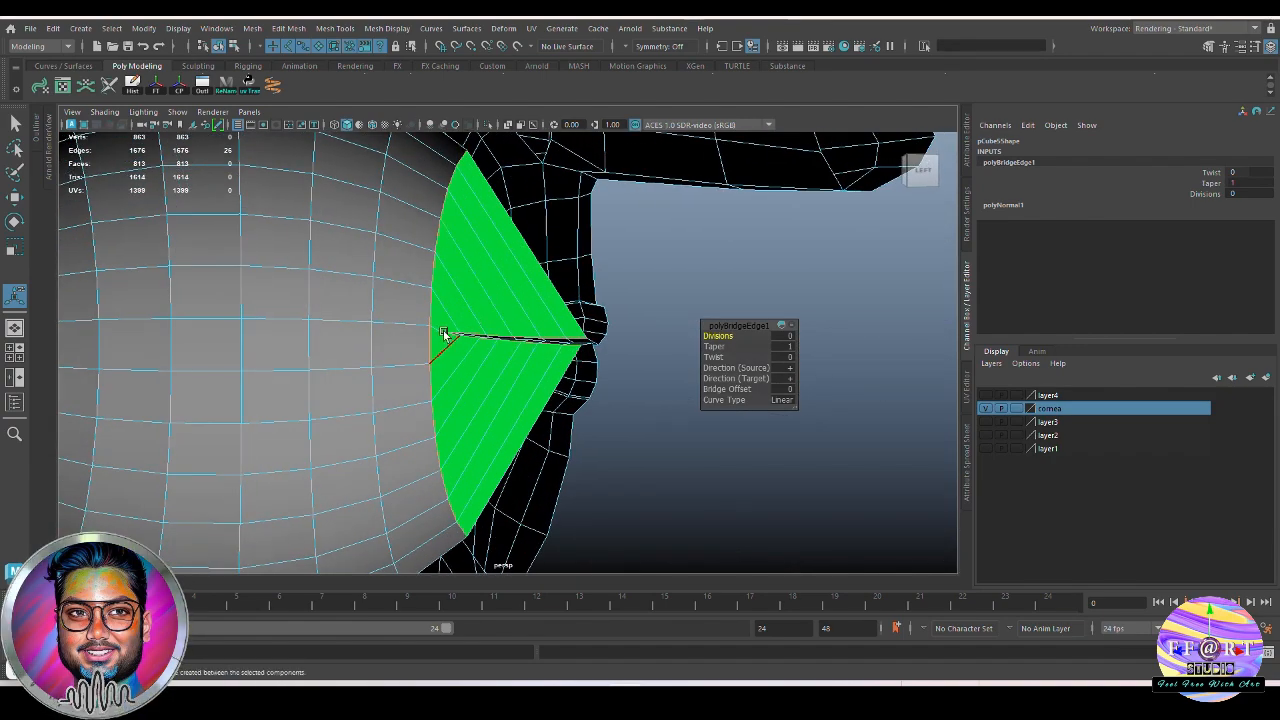
mouse_move(450, 372)
left_mouse_down("alt")
mouse_move(508, 363)
mouse_move(461, 379)
left_mouse_up("alt")
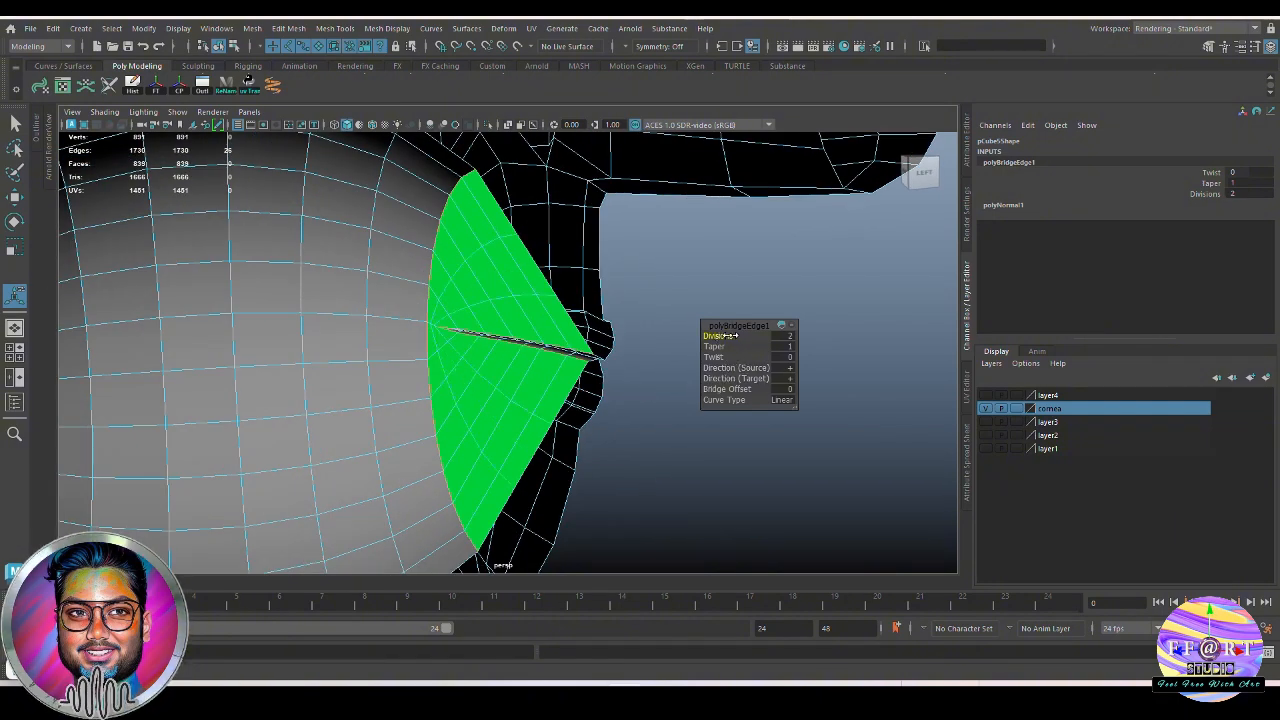
Return the bridged head mesh to object mode and deselect it
left_click_drag(728, 336, 532, 395, "alt")
right_click_drag(728, 299, 743, 672)
right_click_drag(848, 638, 848, 638)
left_click(816, 420)
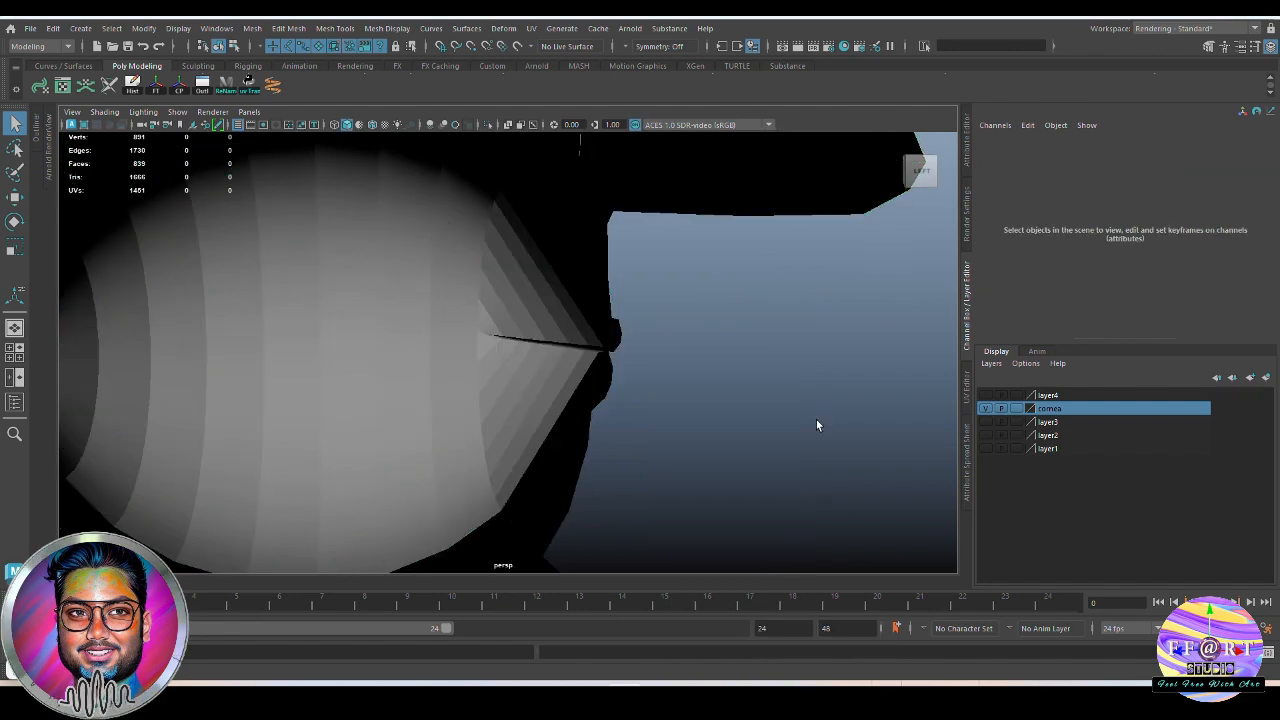
Soften the edges of the whole head mesh, including the bridged mouth half sphere
left_click_drag(816, 420, 794, 429, "alt")
scroll(424, 337, "down", 7)
right_click_drag(424, 337, 413, 308)
scroll(411, 311, "down", 4)
scroll(411, 310, "down", 1)
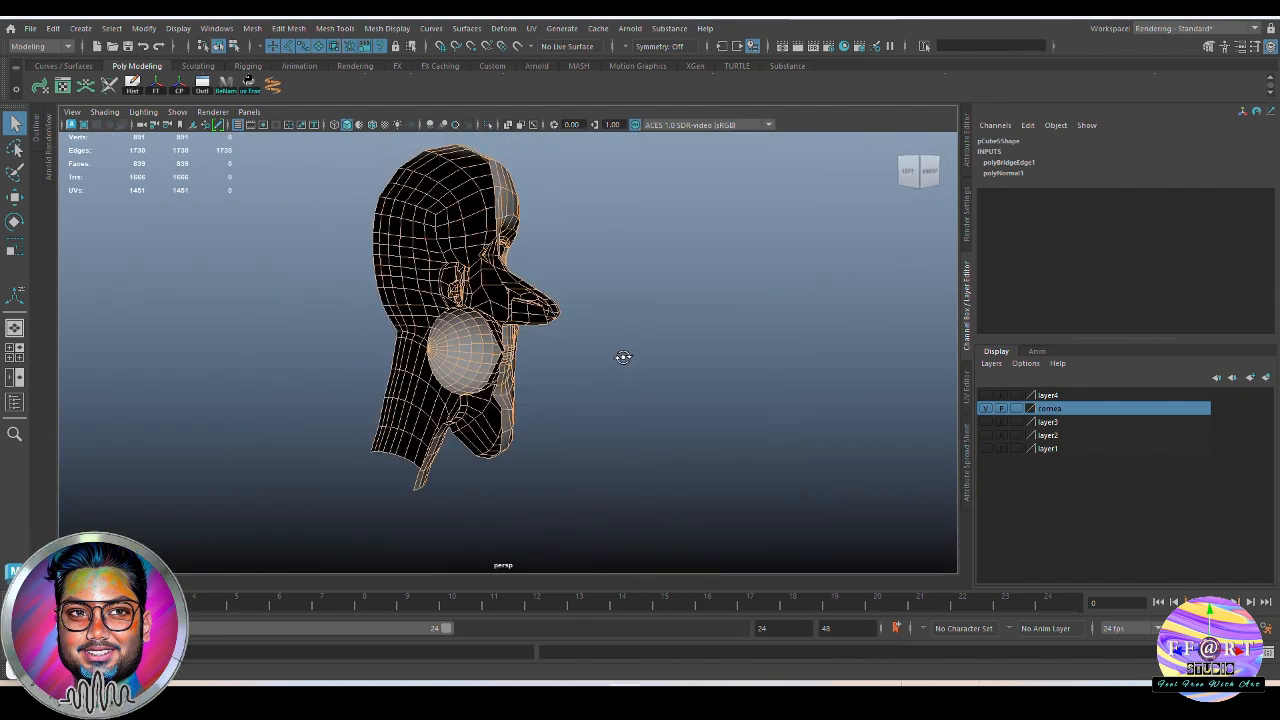
right_click_drag(461, 344, 766, 186, "shift")
left_click(657, 317)
scroll(600, 345, "up", 7)
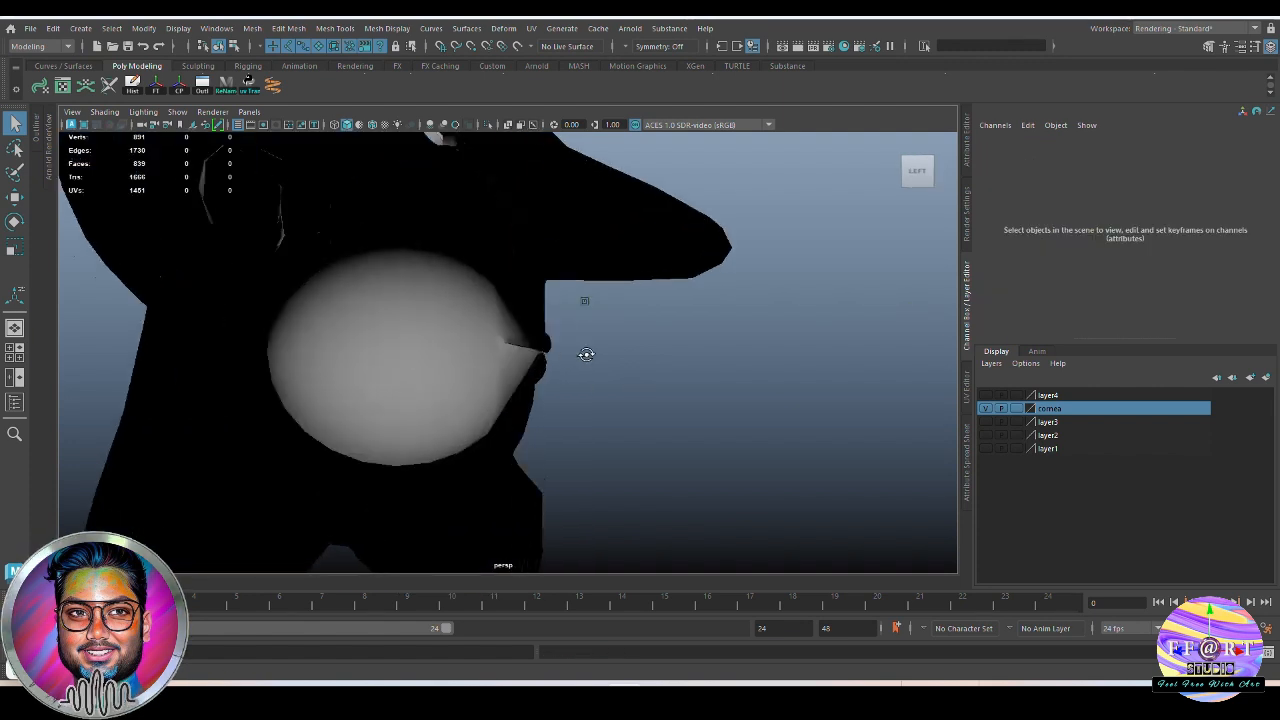
Turn two-sided lighting back on for the perspective view
mouse_move(586, 354)
left_mouse_down("alt")
mouse_move(606, 364)
mouse_move(531, 355)
mouse_move(580, 350)
left_mouse_up("alt")
right_click_drag(580, 350, 302, 287, "alt")
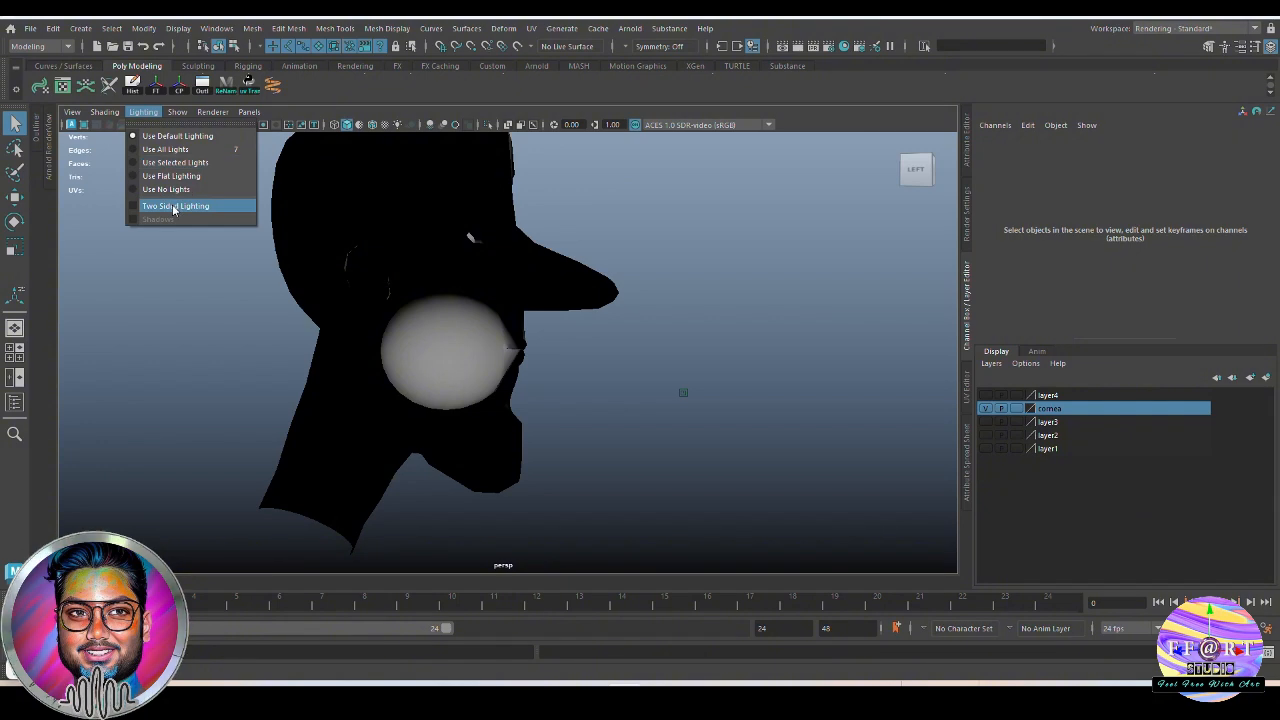
left_click(171, 206)
left_click_drag(444, 305, 562, 325, "alt")
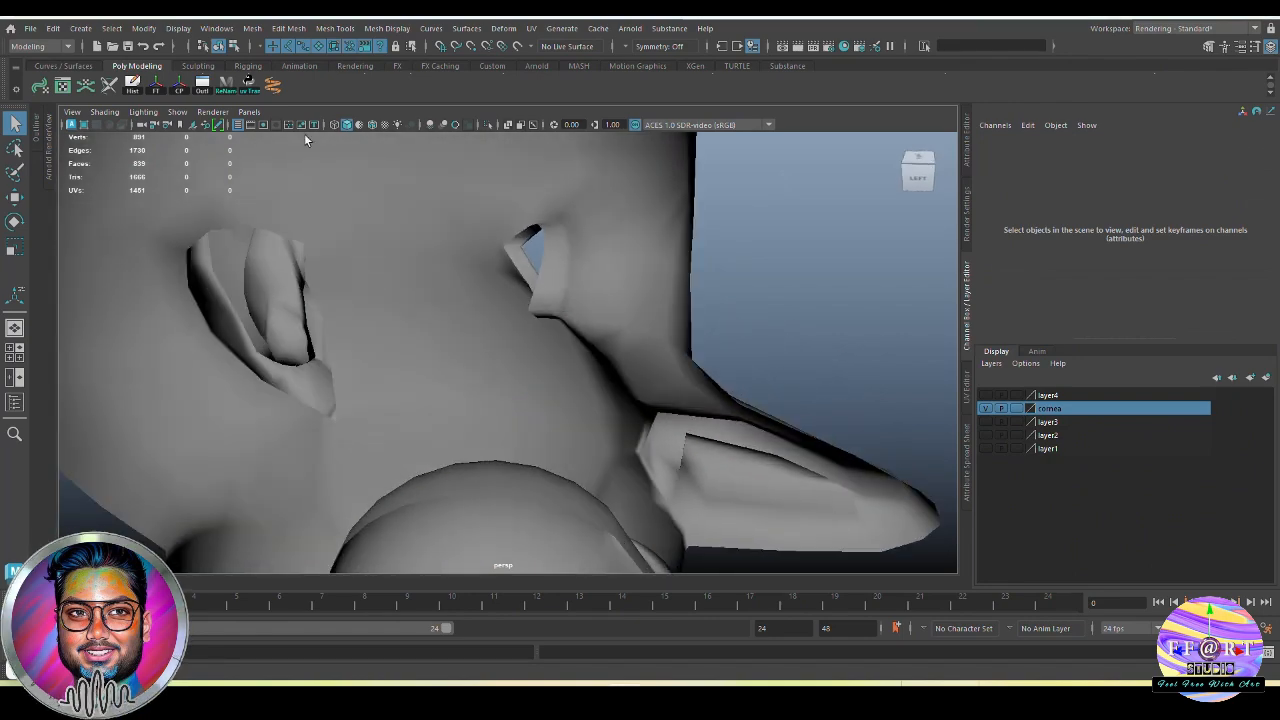
Select the border edge loop of the head's eye opening to count its edges
left_click(568, 270)
left_click_drag(573, 230, 600, 319, "alt")
key("F10")
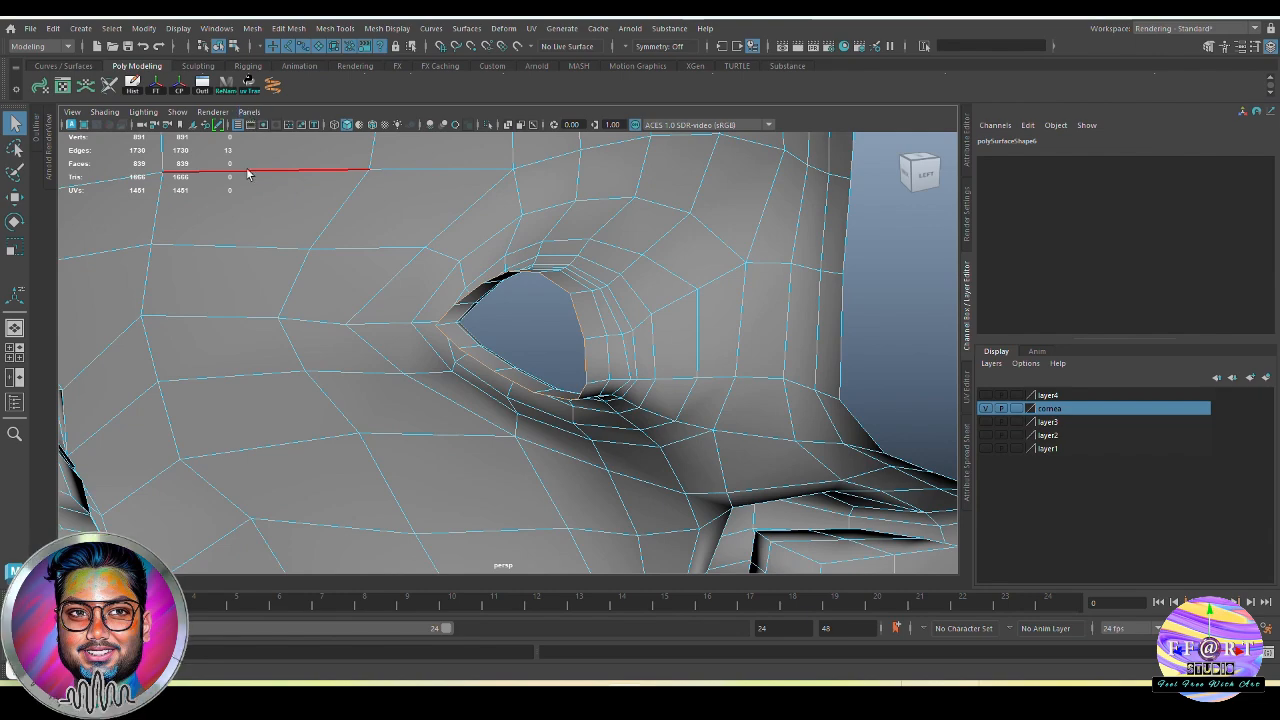
scroll(560, 272, "down", 3)
left_click(754, 329)
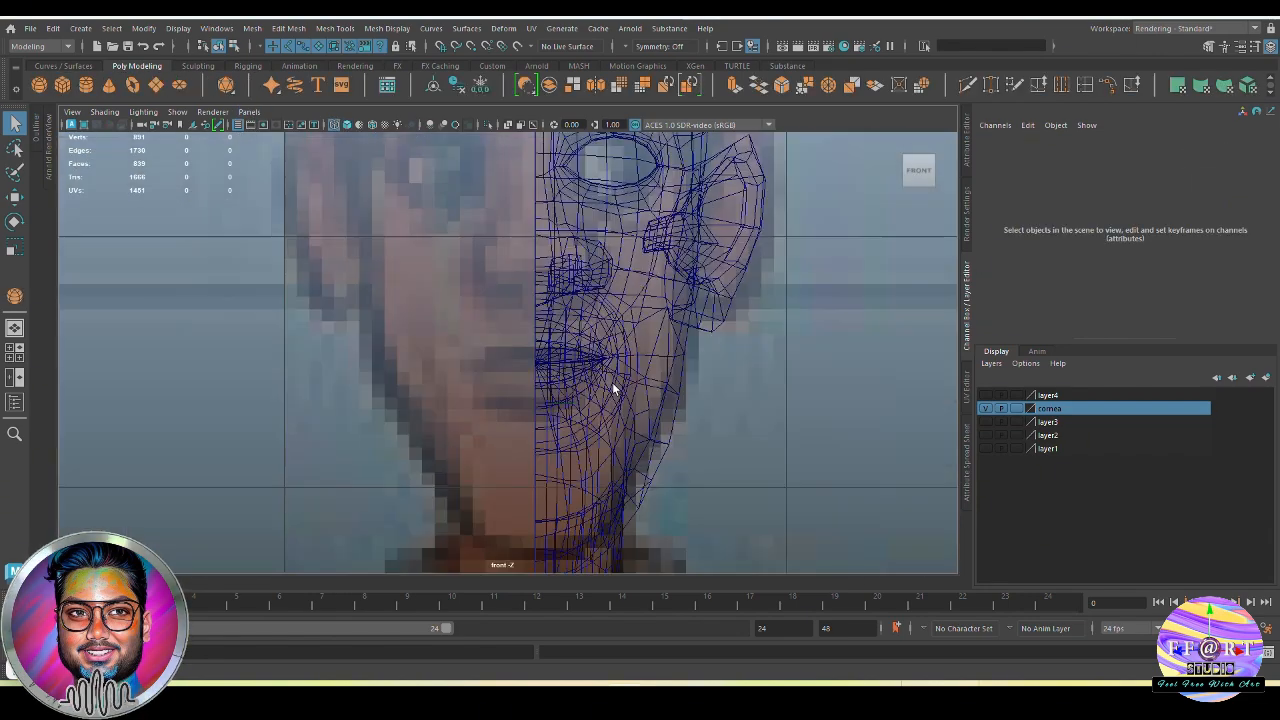
Create a polygon sphere of about 0.242 radius centred on the eye in the front view and shift it along Z to the socket
middle_click_drag(585, 454, 572, 520, "alt")
scroll(572, 520, "up", 2)
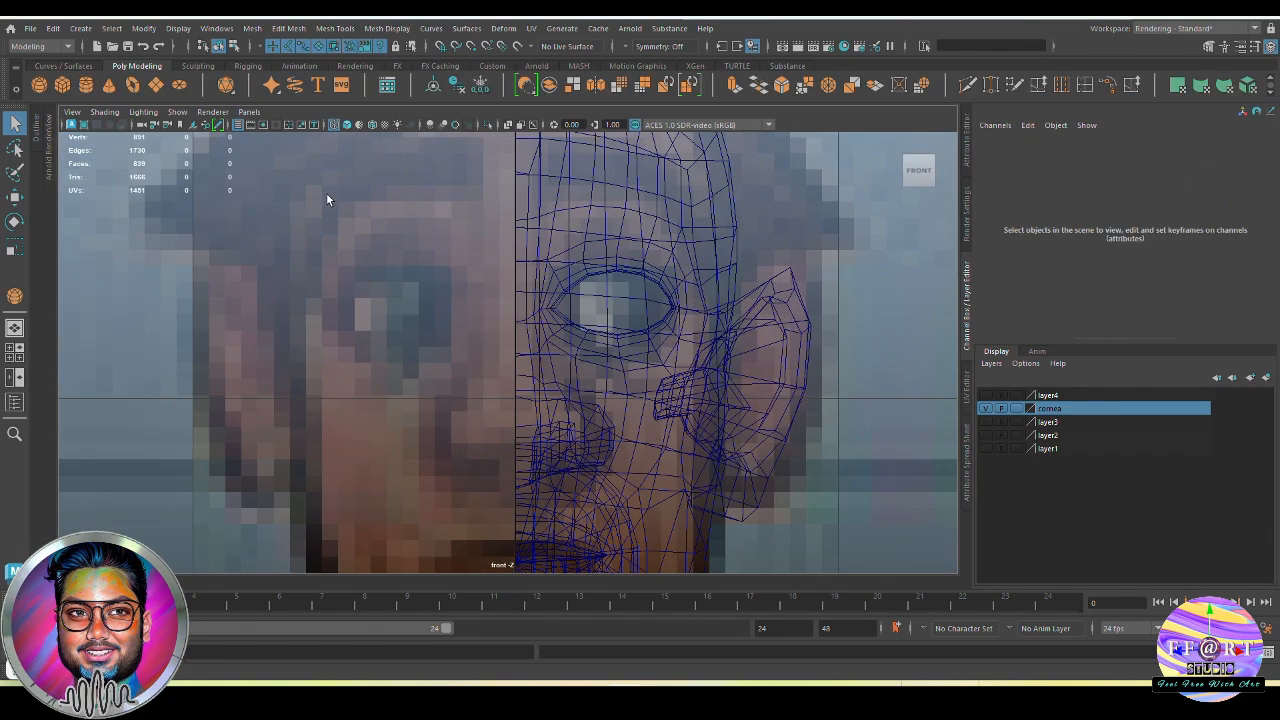
left_click(40, 84)
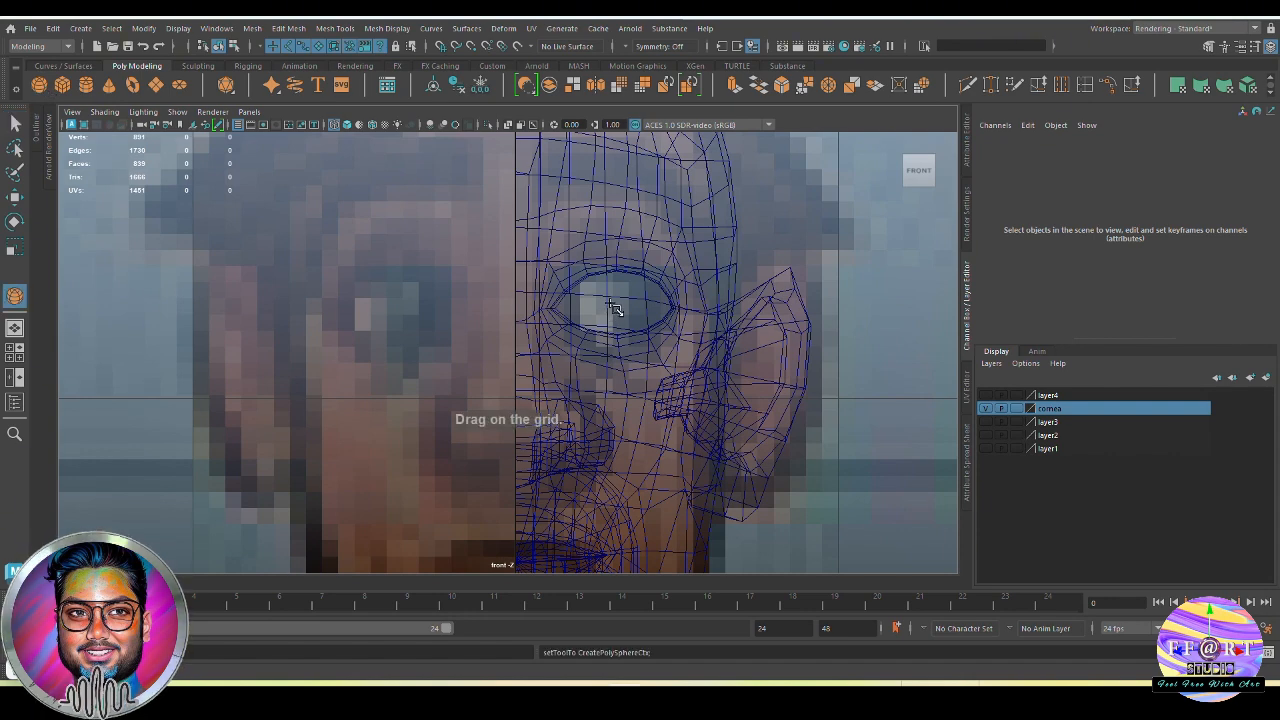
left_click_drag(617, 306, 708, 385)
key("space")
key("space")
middle_click_drag(705, 388, 650, 420, "alt")
key("w")
left_click_drag(640, 345, 455, 355)
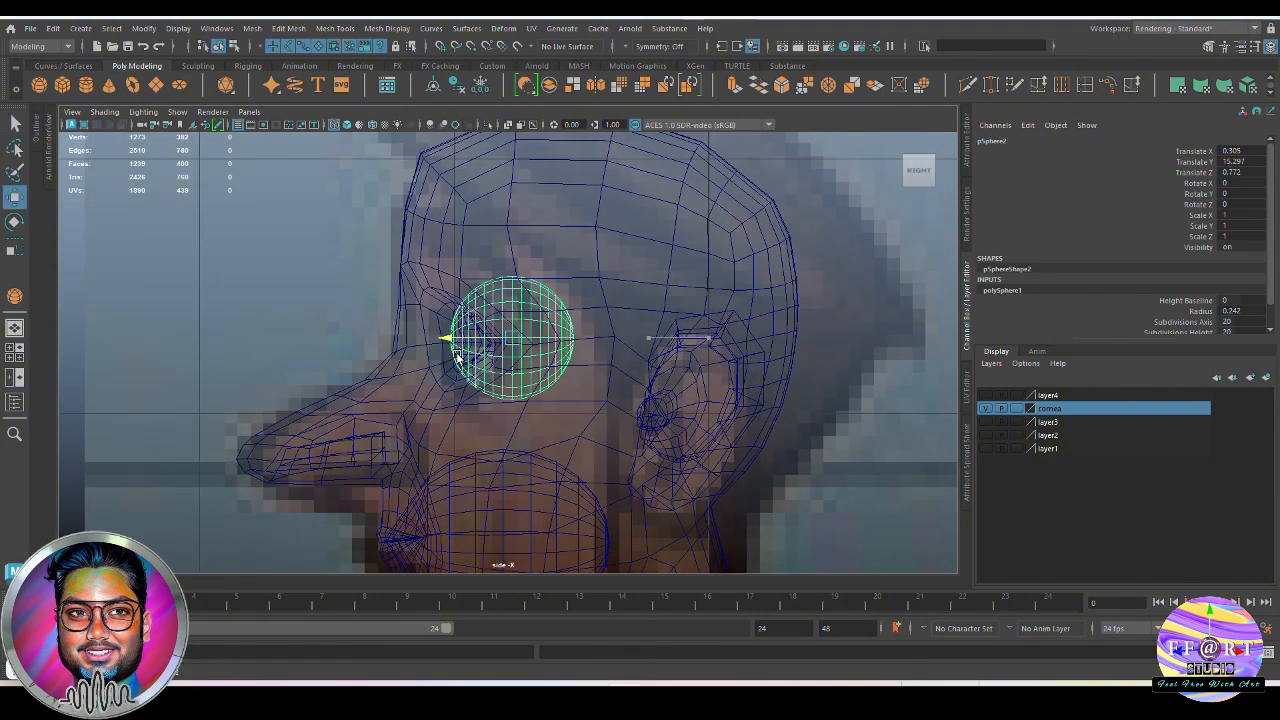
Show layer4 and fit the new sphere around the eyeball, scaling it uniformly to about 1.082
left_click(987, 396)
scroll(596, 376, "up", 3)
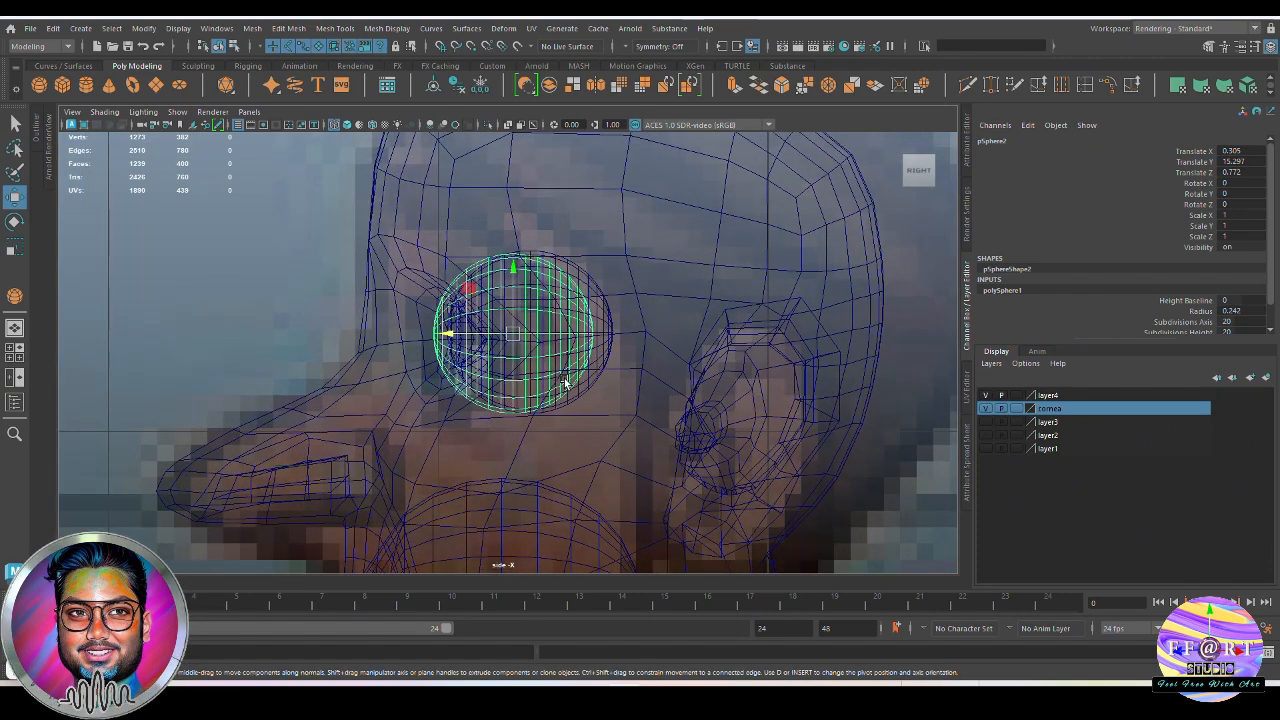
middle_click_drag(598, 375, 596, 410, "alt")
scroll(596, 410, "up", 1)
key("r")
left_click_drag(514, 371, 630, 365)
key("w")
key("r")
key("space")
key("space")
key("w")
Set the eye sphere's axis subdivisions to 13 and its height subdivisions to 12
left_click_drag(1269, 308, 1269, 332)
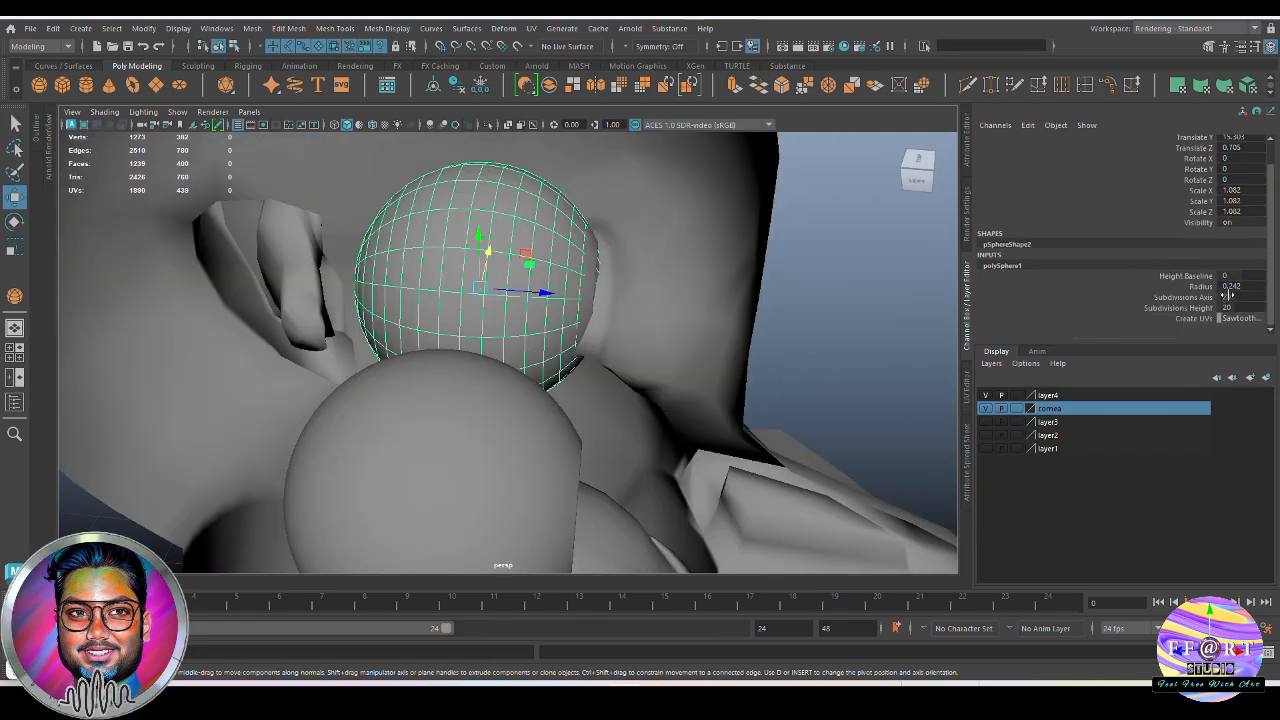
double_click(1237, 298)
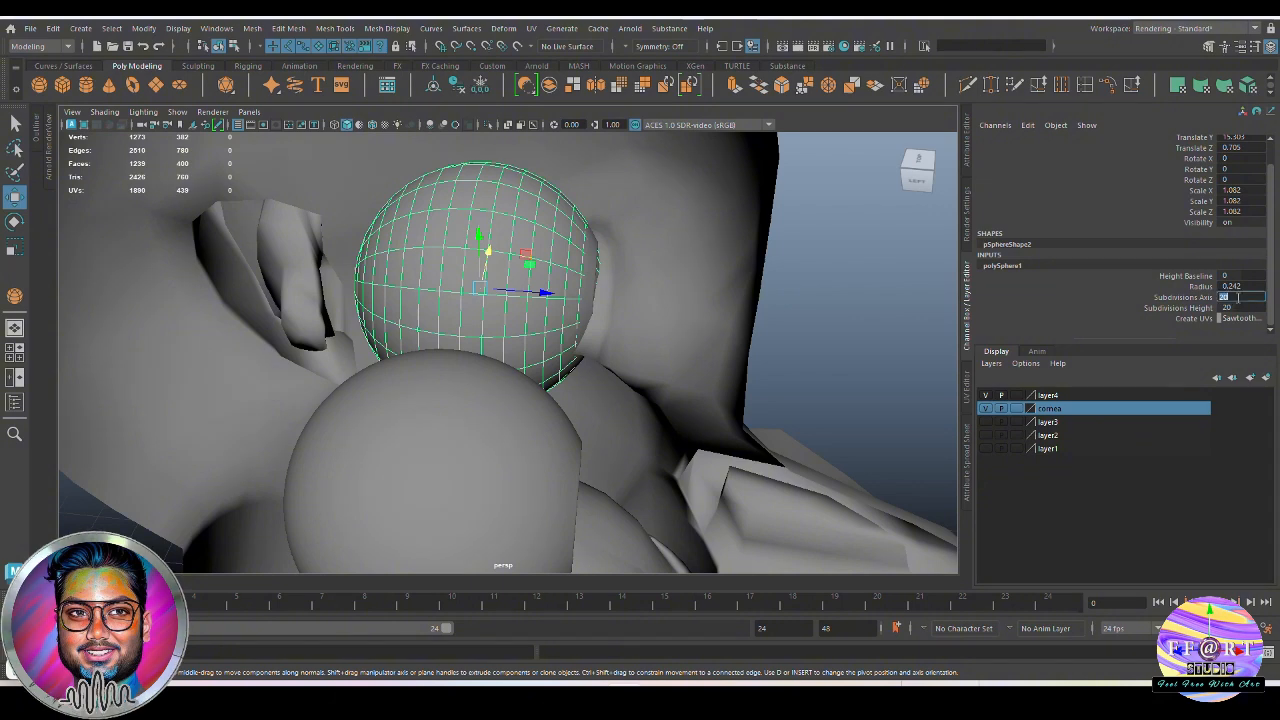
key("Return")
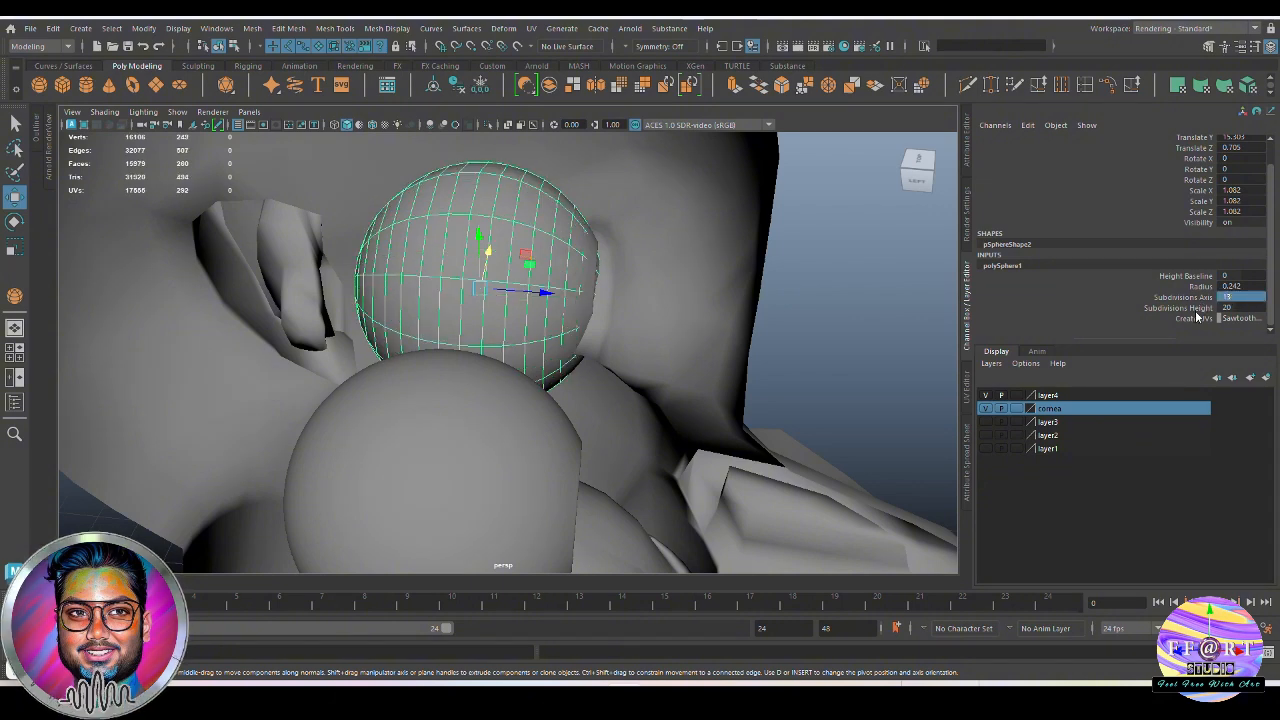
double_click(1234, 307)
type("12")
key("Return")
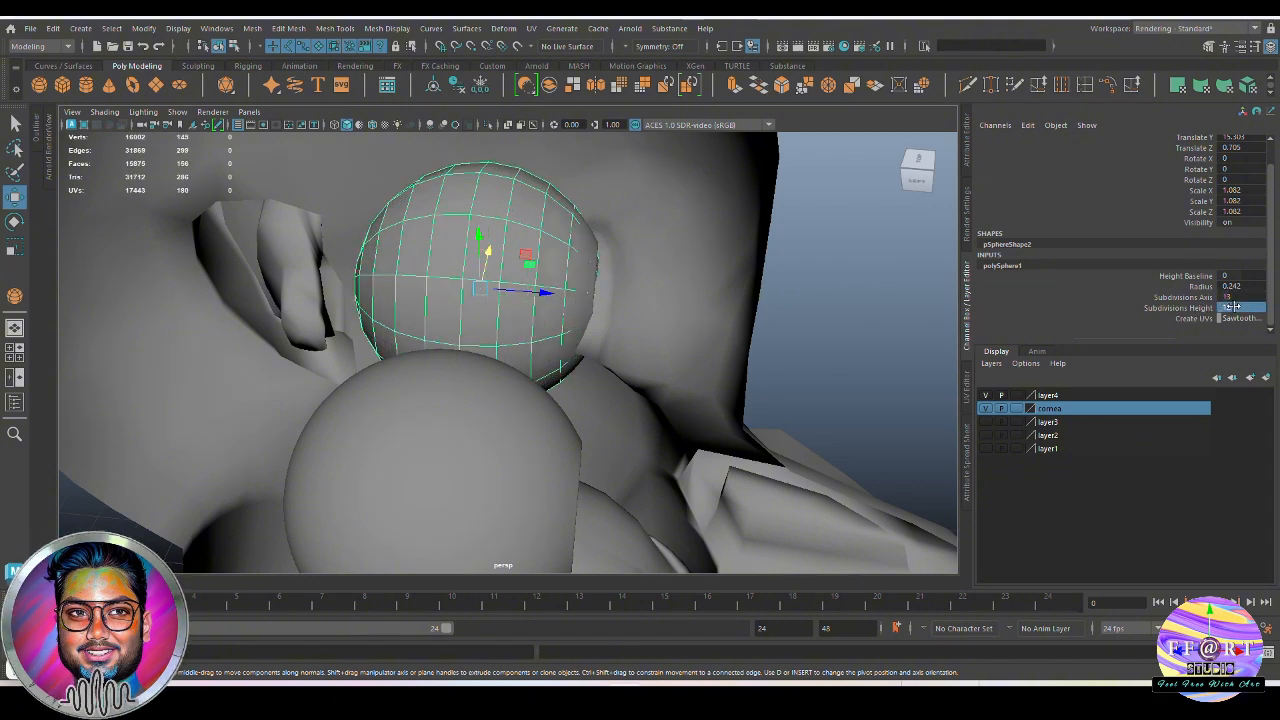
Reduce the eye sphere's height subdivisions to 8
left_click_drag(587, 271, 605, 276, "alt")
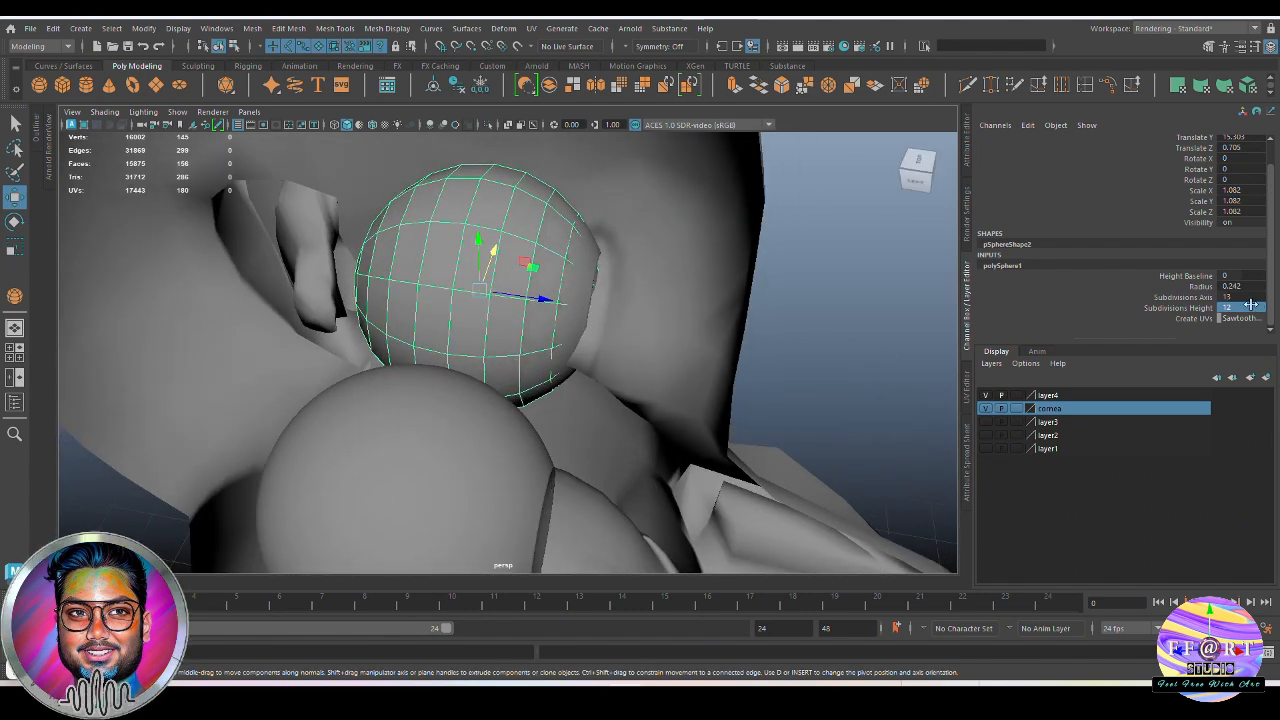
double_click(1250, 306)
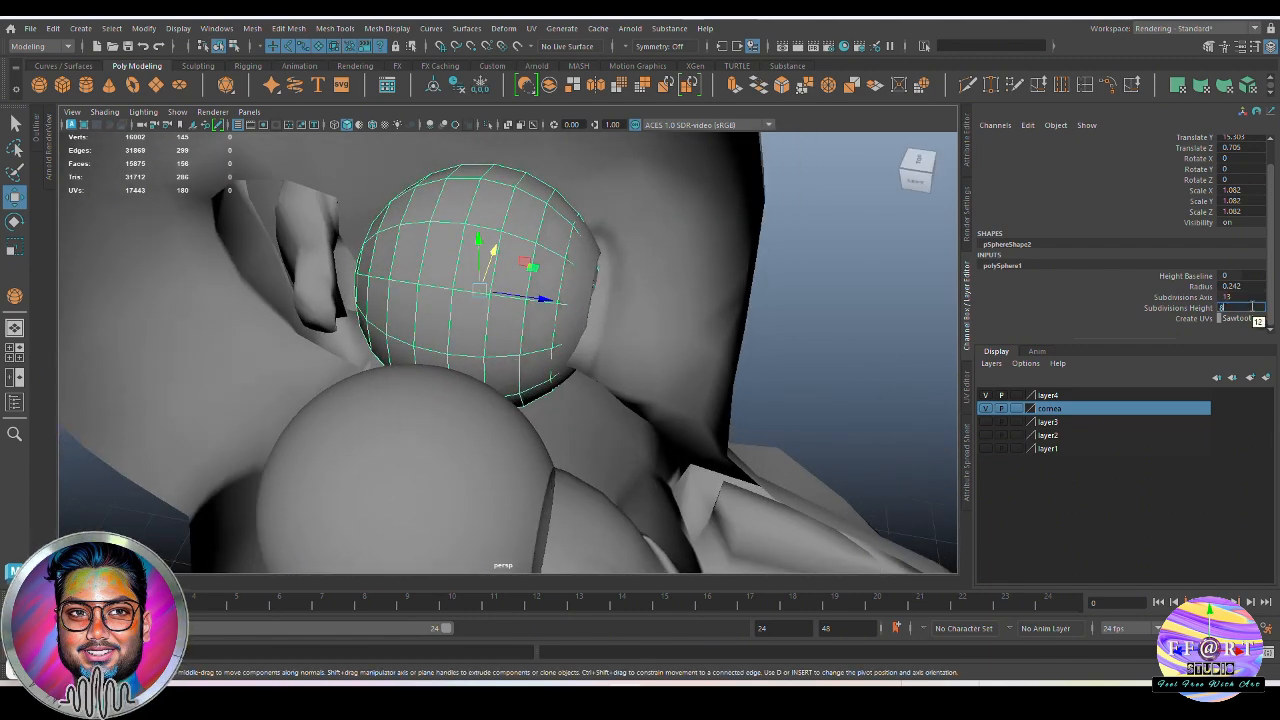
key("Return")
Delete the two frontmost rings of faces on the eye sphere, return to object mode and hide layer4
left_click_drag(567, 330, 629, 317, "alt")
right_click_drag(830, 214, 836, 261)
left_click_drag(592, 360, 592, 200, "alt")
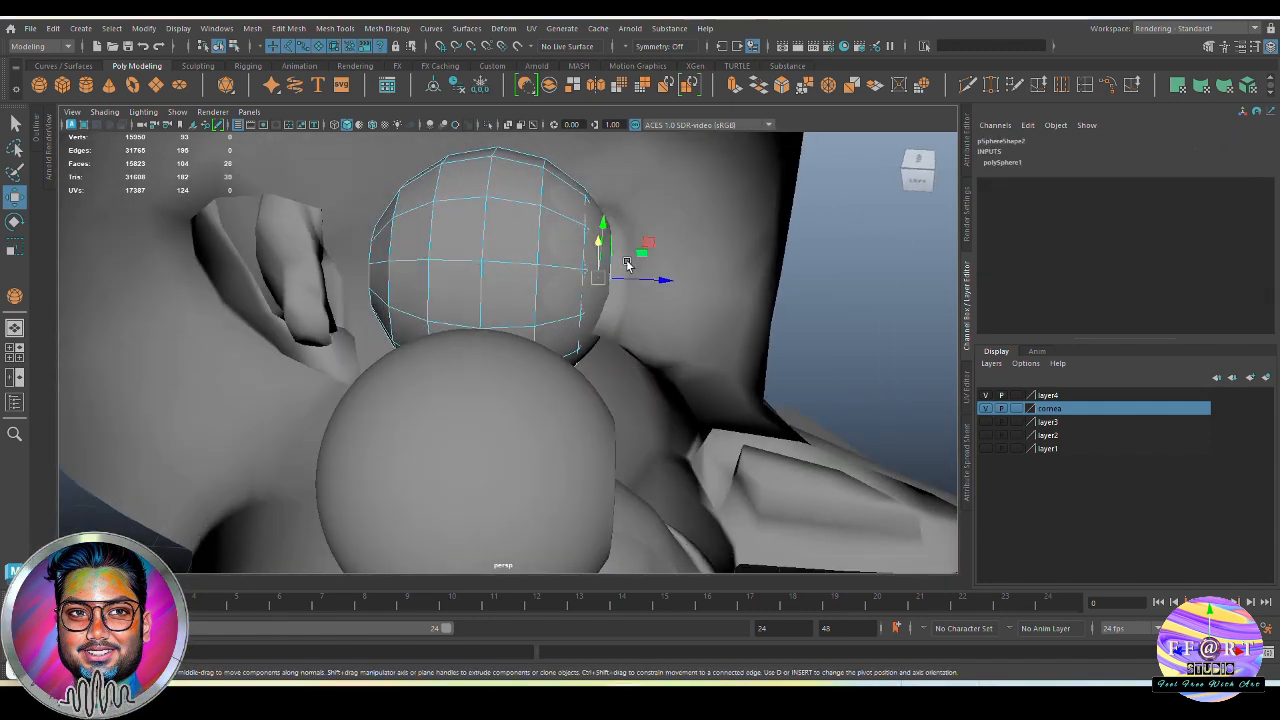
key("Delete")
left_click_drag(674, 331, 632, 292, "alt")
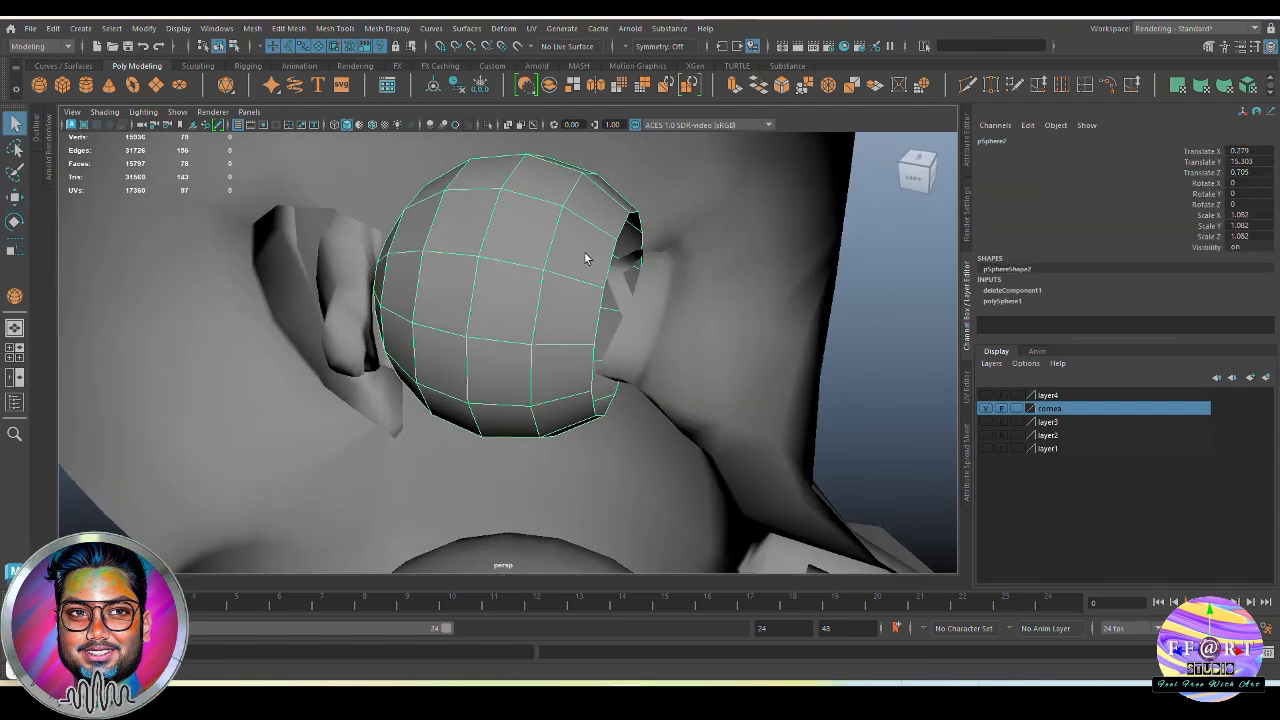
Try to reposition the open border edge loop at the front of the eye sphere
right_click_drag(585, 253, 586, 222)
double_click(617, 252)
key("w")
left_click(663, 316)
key("ctrl+z")
mouse_move(664, 320)
left_mouse_down()
mouse_move(635, 315)
mouse_move(674, 306)
left_mouse_up()
Delete the frontmost remaining ring of faces on the eye sphere
right_click_drag(600, 220, 601, 255)
left_click(608, 228)
double_click(632, 165, "shift")
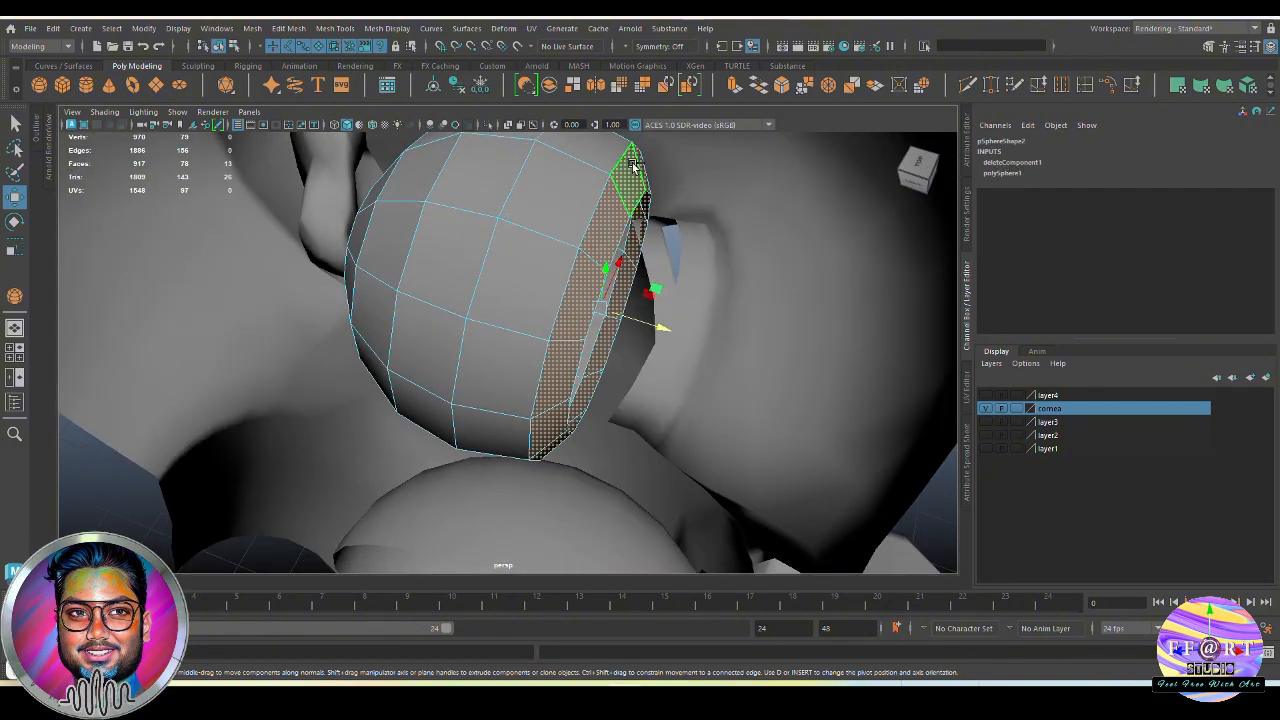
key("Delete")
Rotate the eye half sphere about 9.725 degrees around Y and scale it to about 1.068 to suit the eye opening
left_click_drag(697, 220, 677, 308, "alt")
left_click_drag(373, 393, 392, 308, "alt")
right_click_drag(392, 306, 597, 180)
scroll(560, 220, "down", 4)
left_click_drag(540, 250, 473, 341, "alt")
key("e")
left_click_drag(470, 305, 632, 329, "alt")
key("w")
scroll(617, 240, "up", 4)
key("F10")
key("F8")
left_click_drag(463, 391, 593, 398, "alt")
left_click(610, 390)
scroll(605, 390, "down", 5)
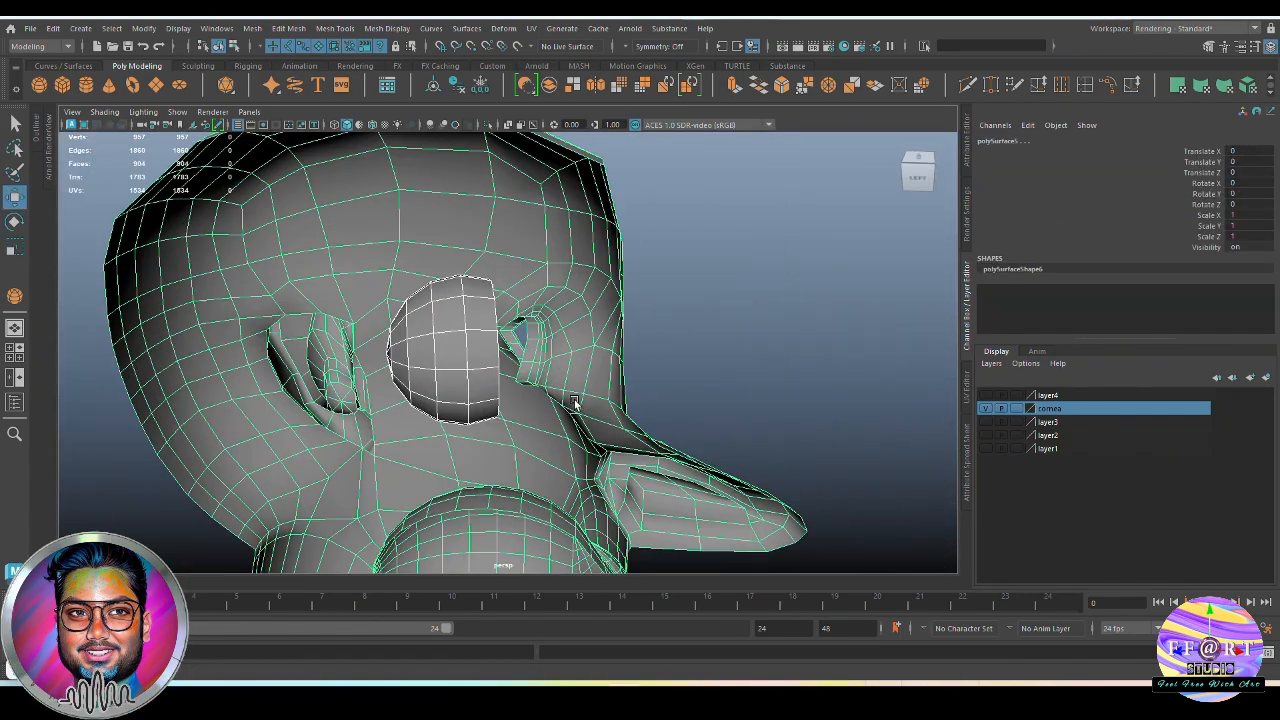
Reverse the normals of the eye half sphere and check its shading
left_click(434, 366)
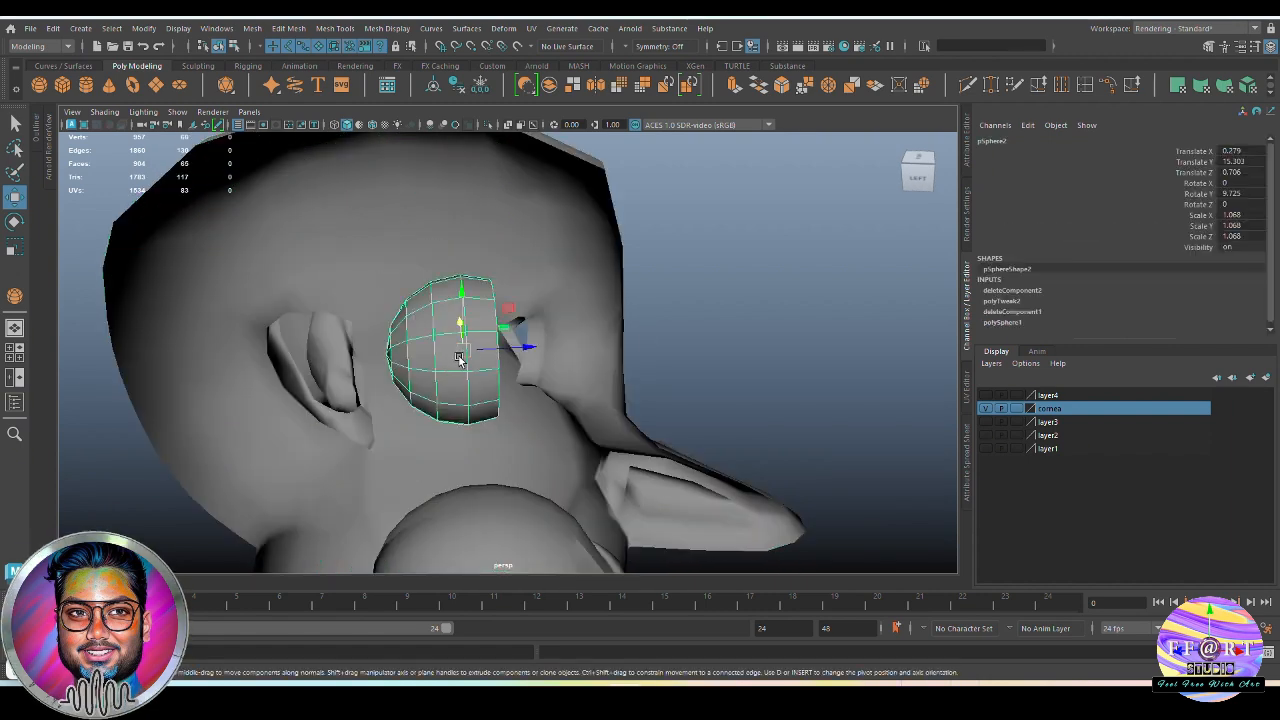
left_click(390, 29)
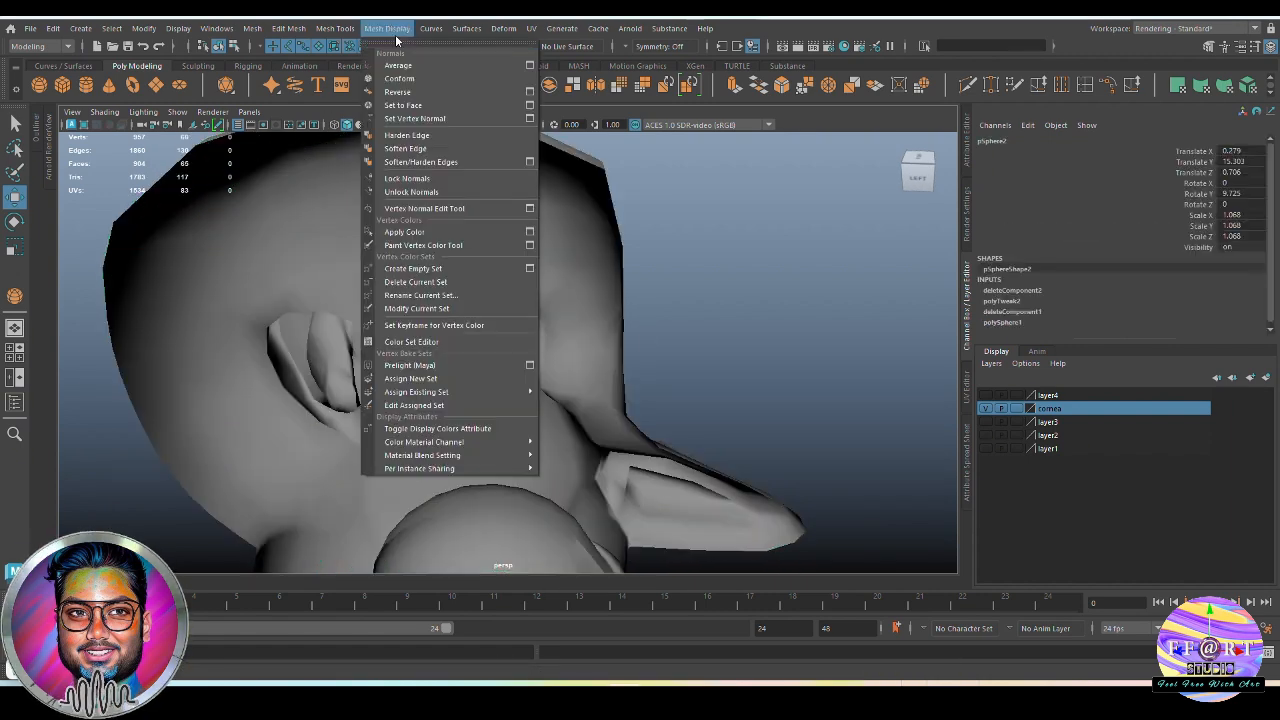
left_click(433, 91)
left_click(667, 290)
left_click_drag(667, 290, 559, 366, "alt")
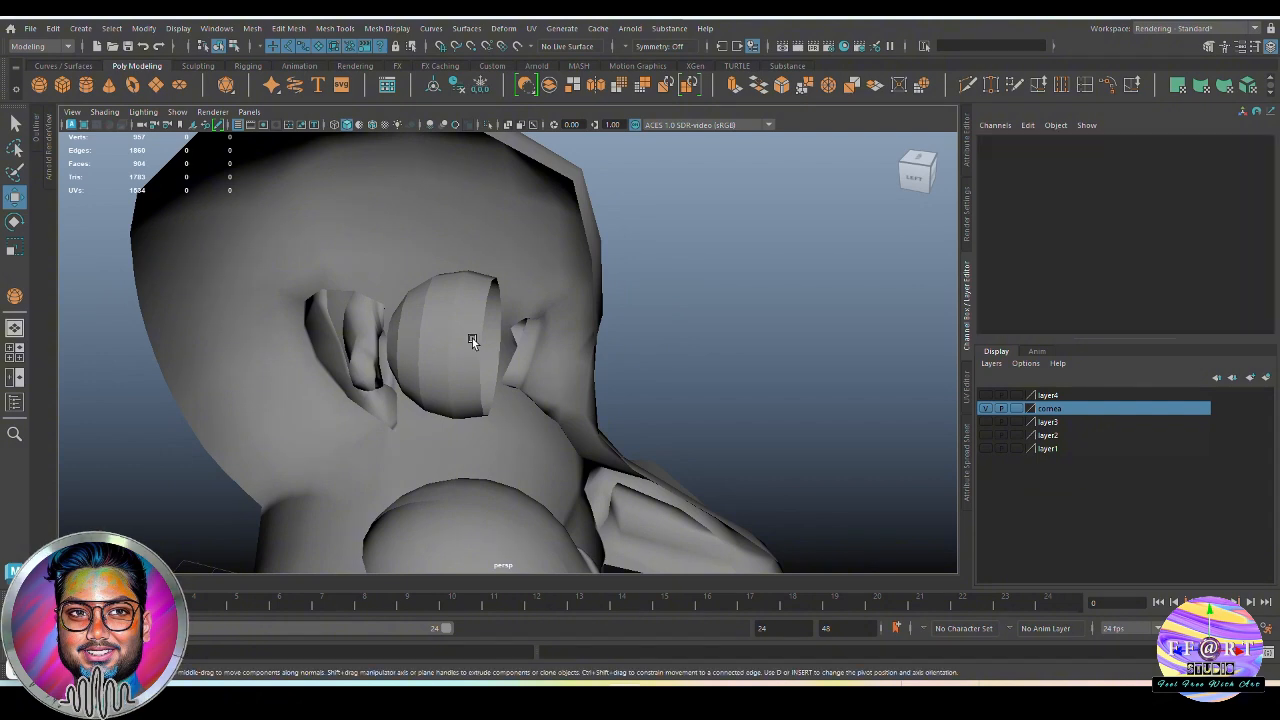
Combine the eye half sphere with the head mesh and delete the combined mesh's history
left_click(472, 338)
left_click(546, 366, "shift")
right_click_drag(667, 273, 670, 552, "shift")
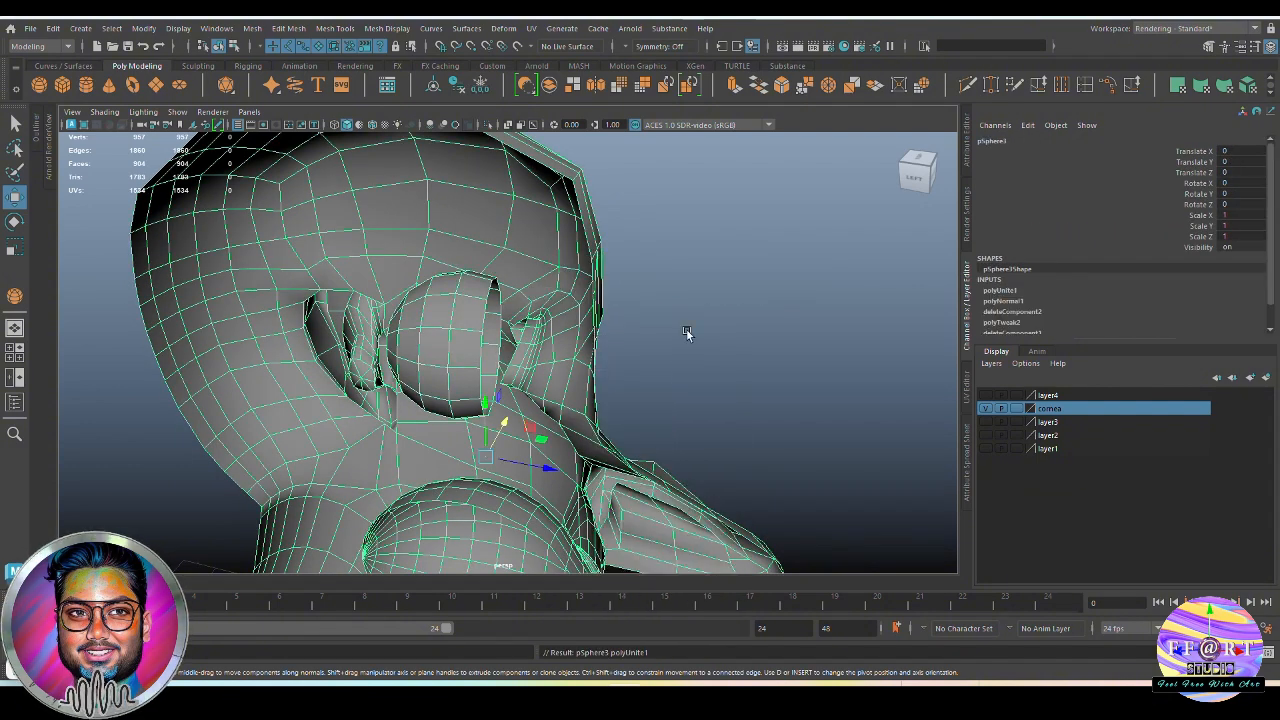
scroll(157, 95, "down", 1)
left_click(133, 90)
Bridge the border edges of the eye opening to the front border edges of the eye half sphere
right_click_drag(571, 333, 560, 285)
scroll(500, 285, "up", 3)
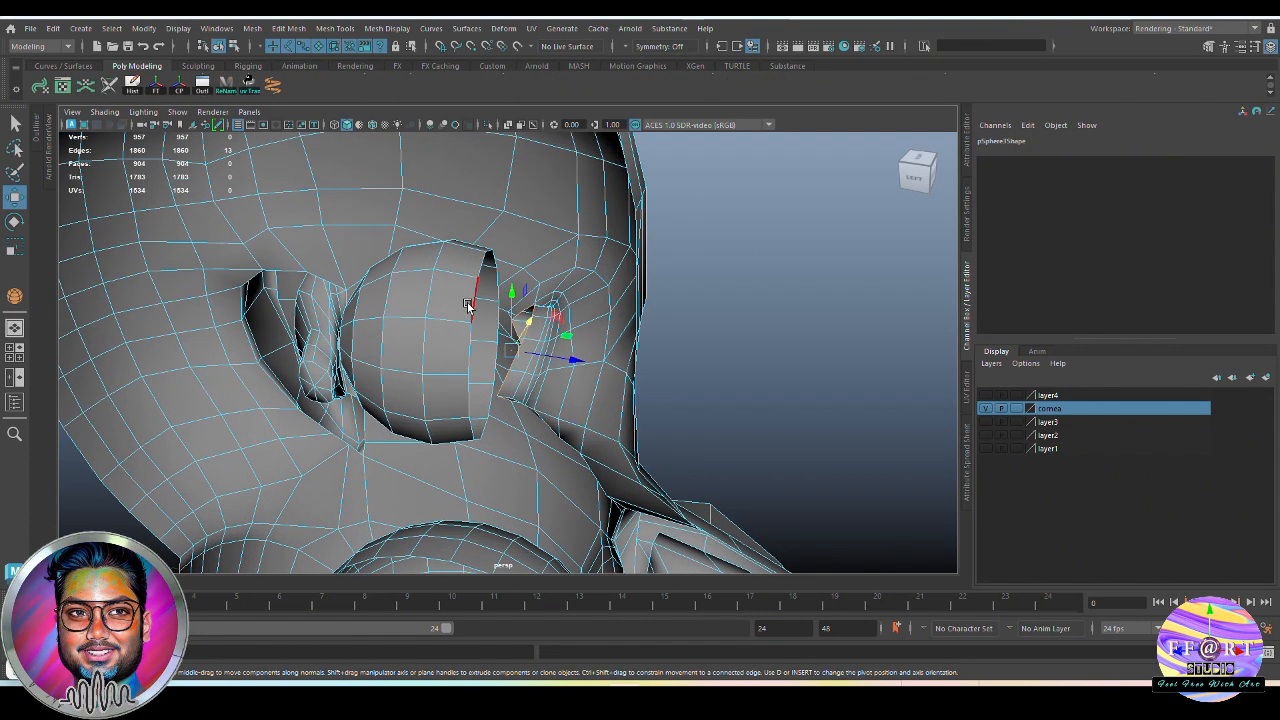
left_click(467, 305, "shift")
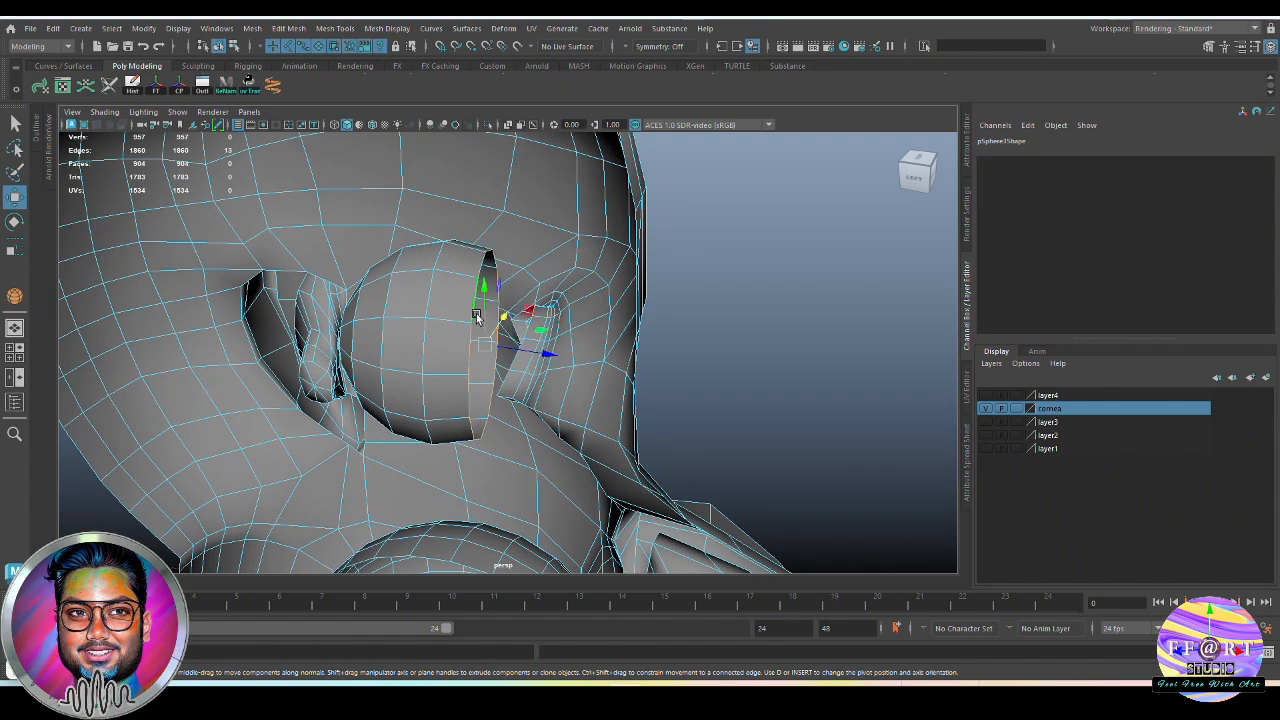
double_click(502, 379, "shift")
left_click_drag(560, 350, 599, 363, "alt")
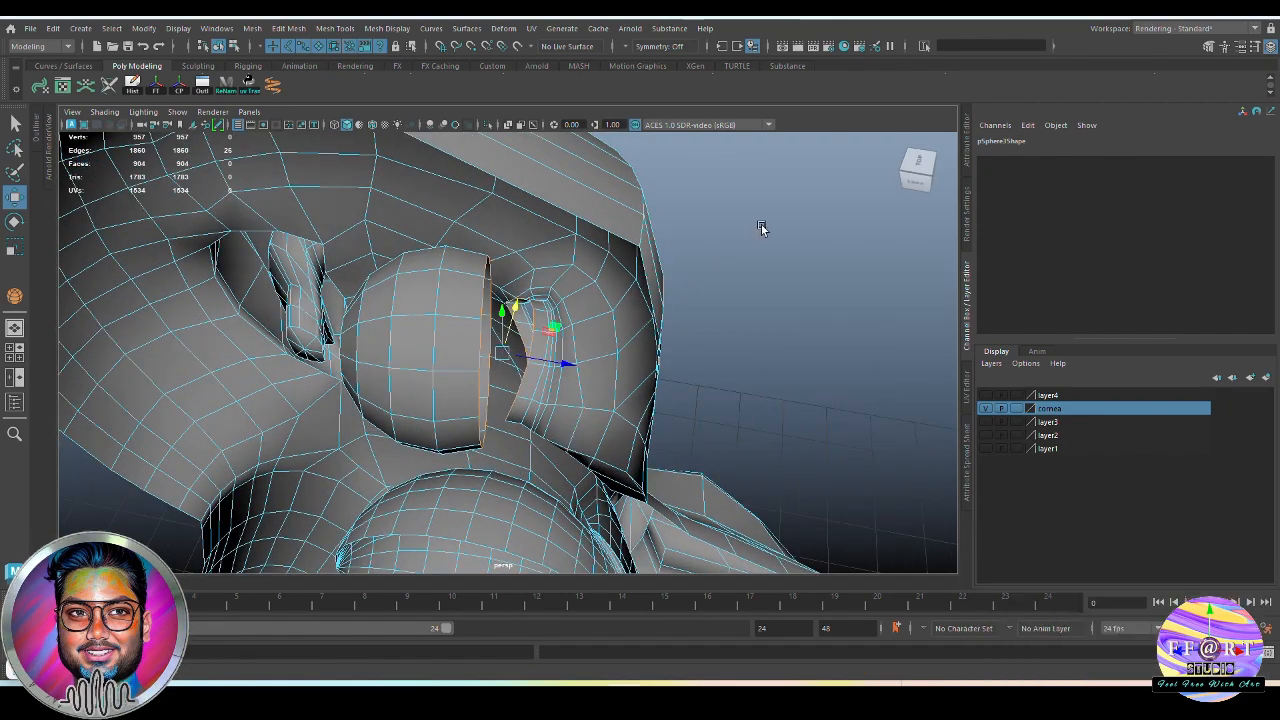
right_click(762, 227, "shift")
right_click_drag(762, 227, 762, 388, "shift")
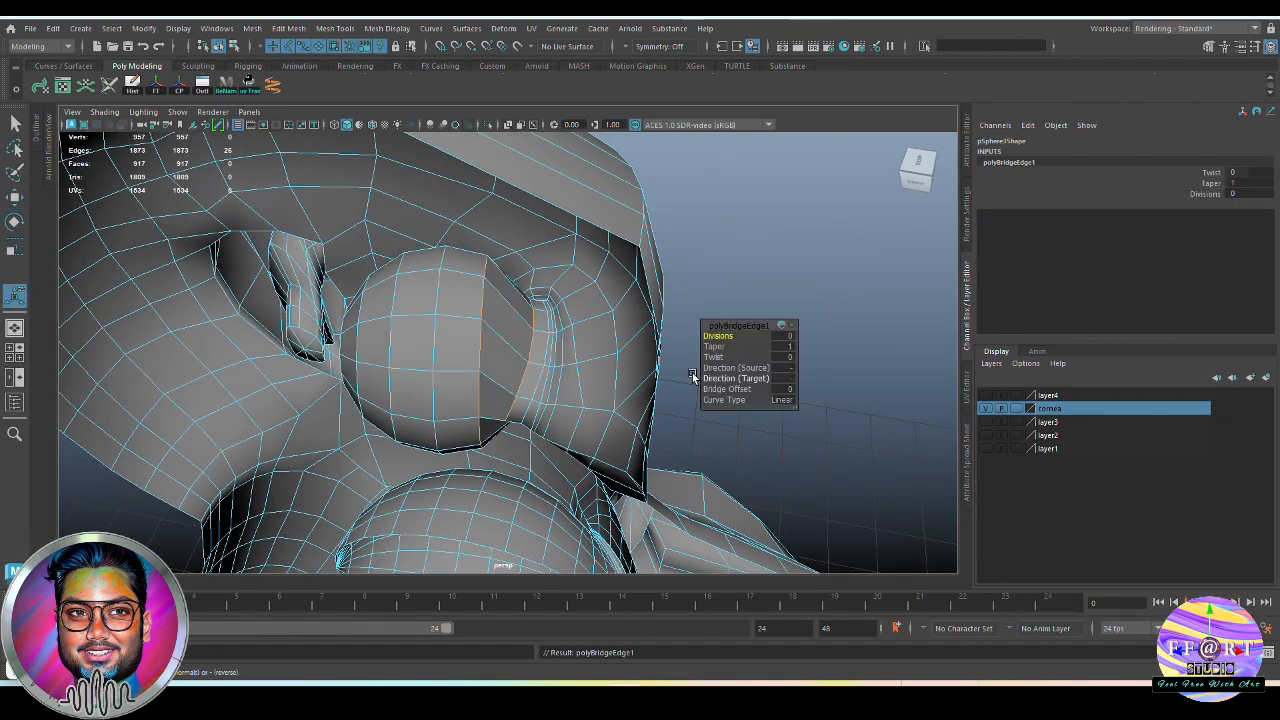
Set the eye bridge's divisions to 2 and return the head to object mode
left_click_drag(691, 377, 655, 376, "alt")
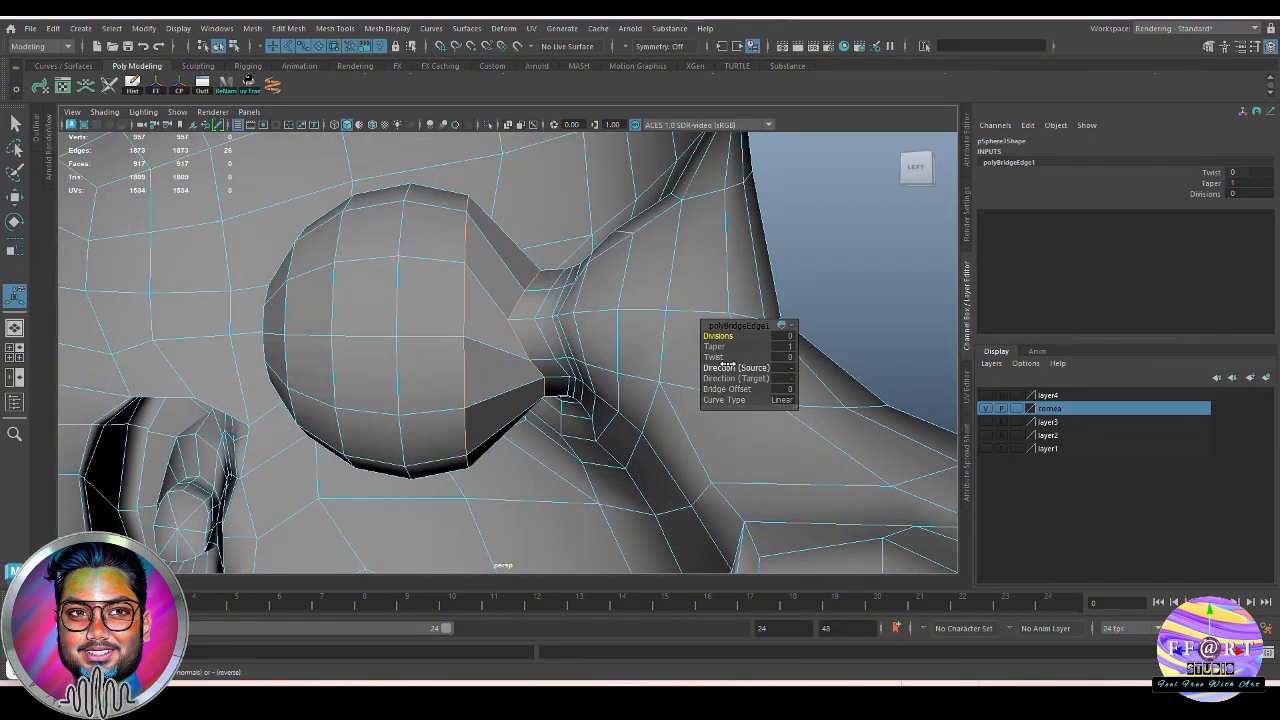
left_click_drag(718, 336, 727, 336)
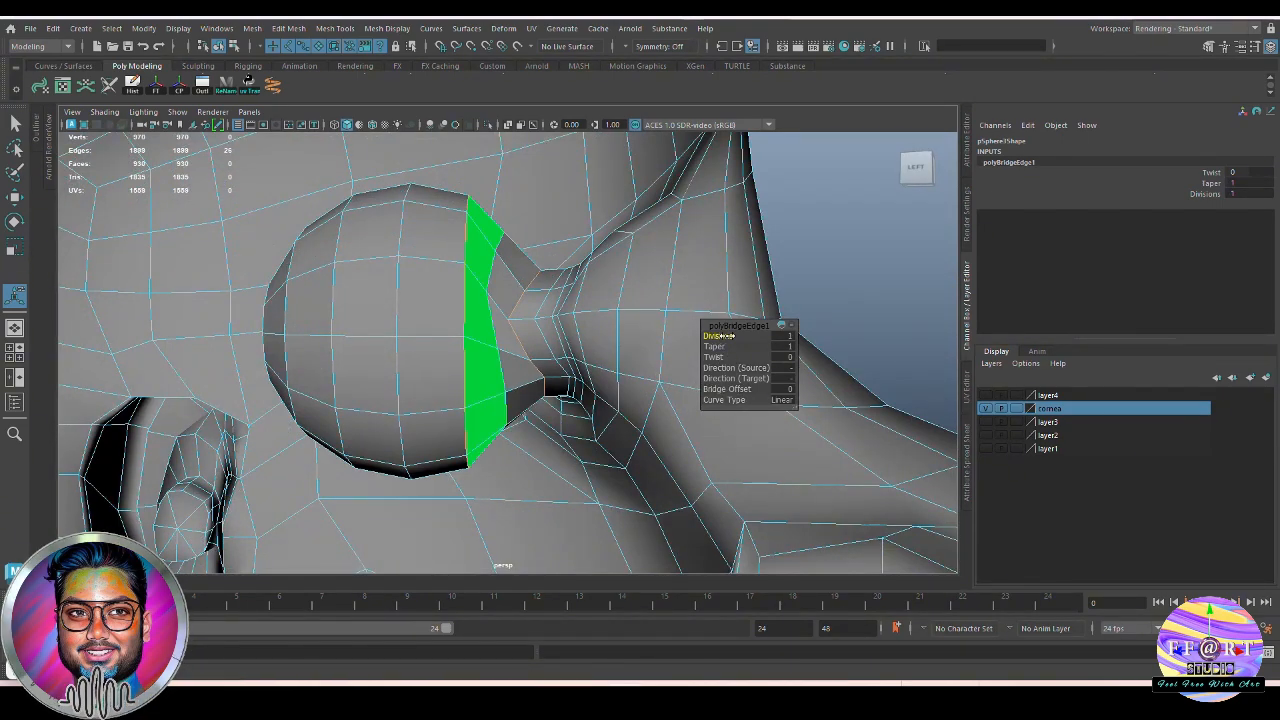
left_click_drag(473, 315, 514, 280, "alt")
left_click_drag(717, 337, 727, 337)
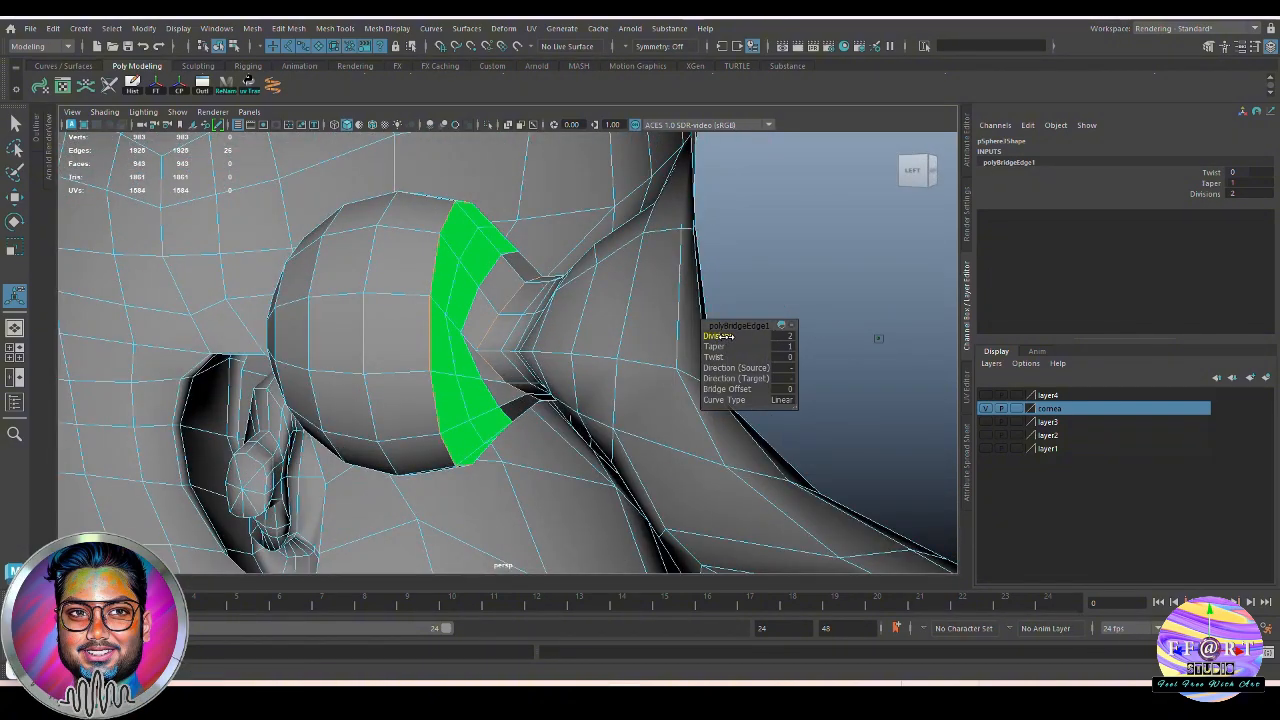
mouse_move(548, 300)
left_mouse_down("alt")
mouse_move(587, 288)
mouse_move(606, 331)
mouse_move(565, 305)
left_mouse_up("alt")
key("q")
right_click_drag(813, 234, 911, 617)
left_click(800, 430)
Apply Edit Edge Flow to the two new edge loops of the eye bridge and return to object mode
left_click_drag(590, 362, 511, 367, "alt")
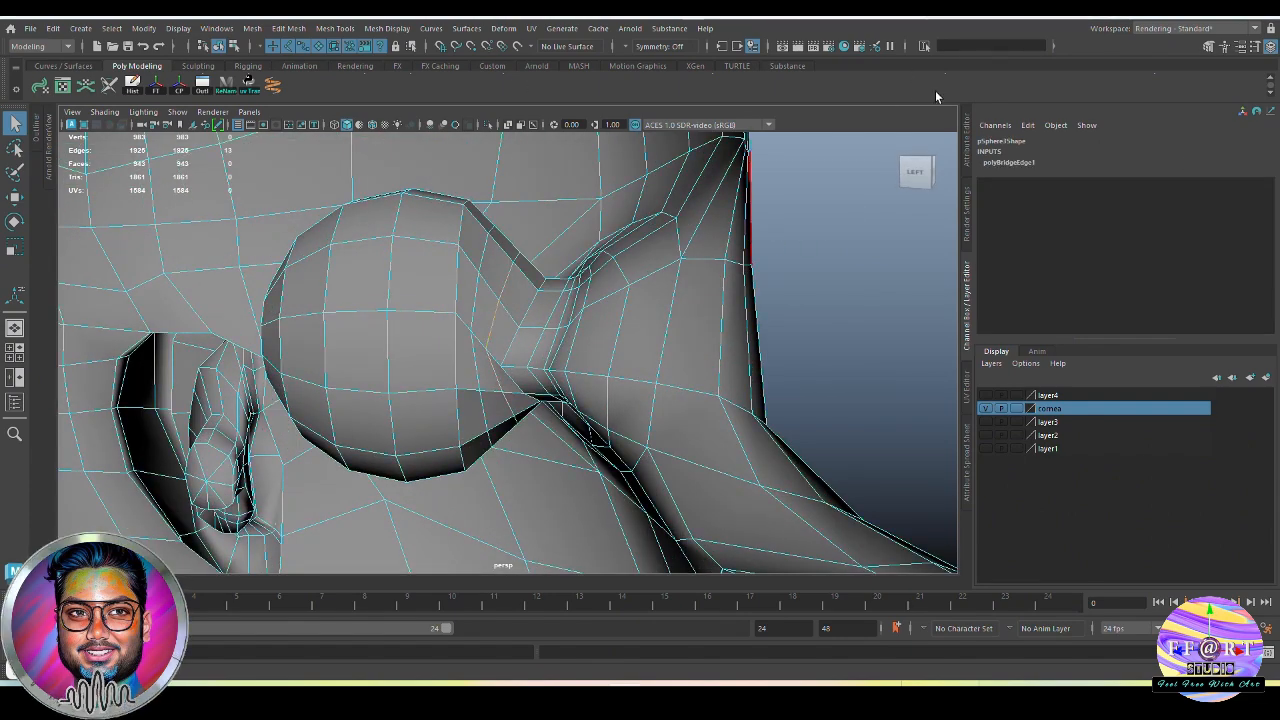
left_click(1109, 86)
left_click_drag(580, 300, 537, 307, "alt")
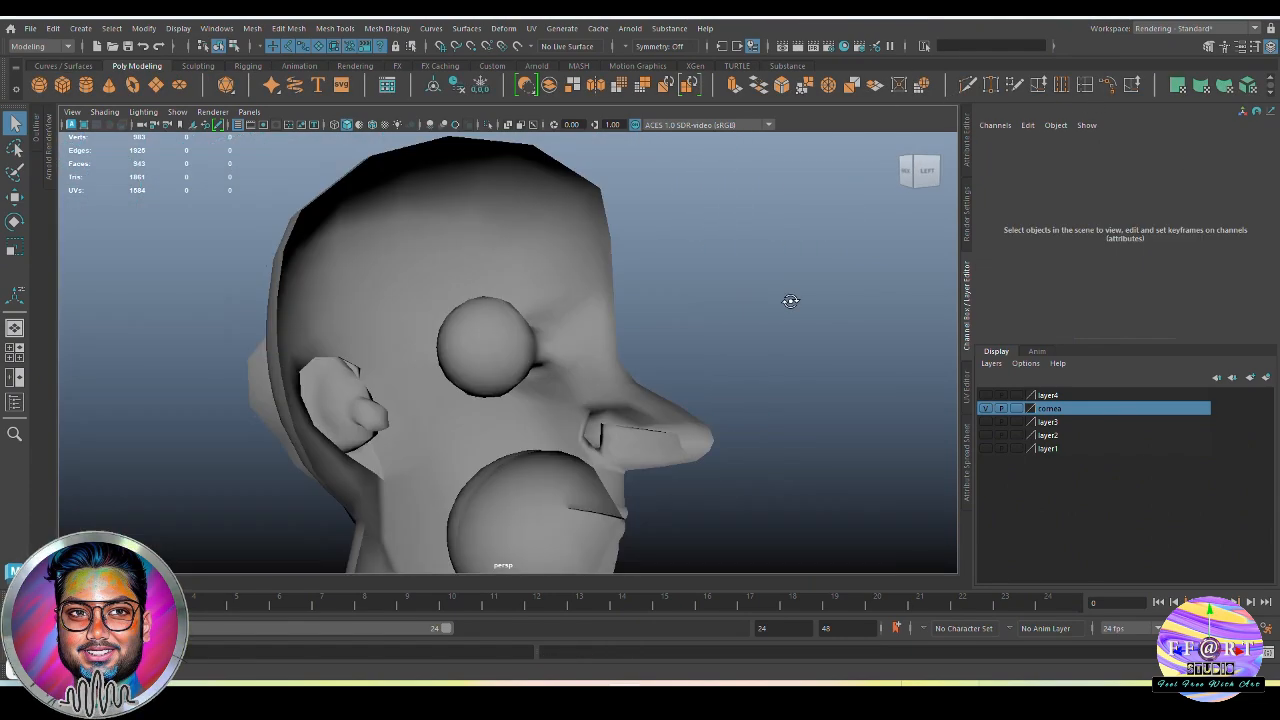
left_click_drag(789, 297, 777, 367, "alt")
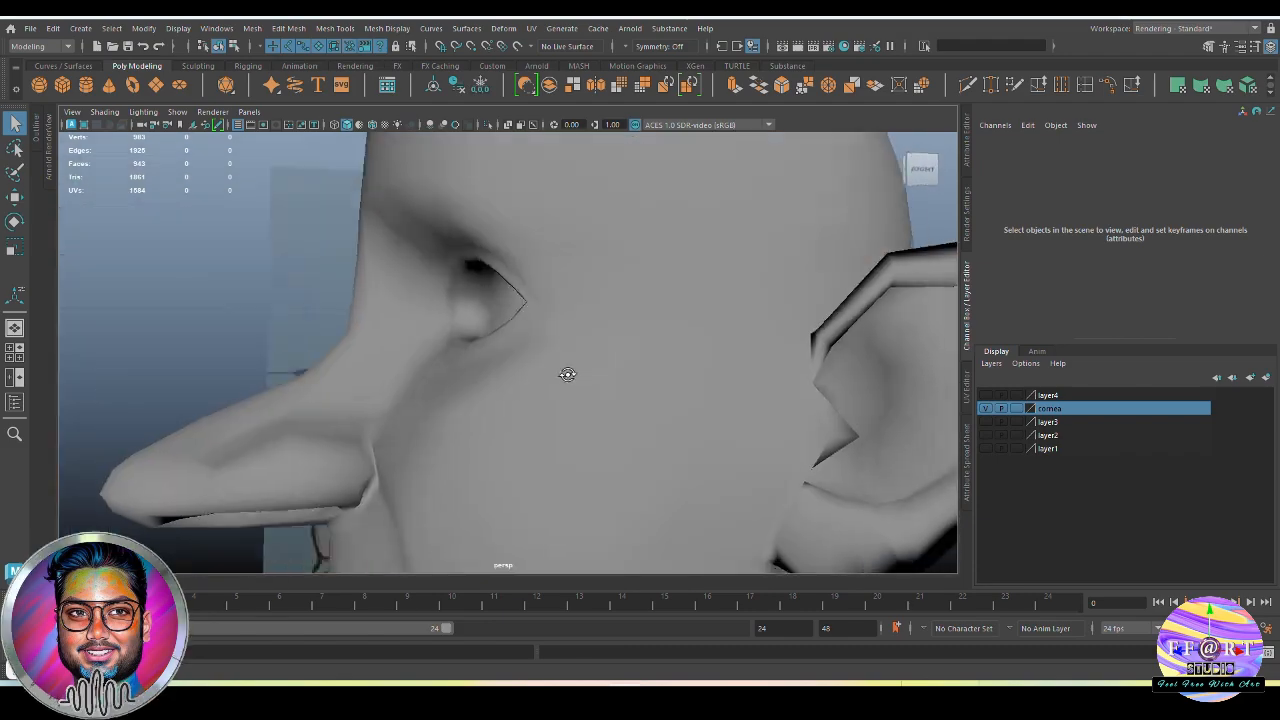
Examine the head with its bridged eye socket and mouth interiors from the front and from the open inner side
left_click(551, 400)
scroll(529, 393, "up", 3)
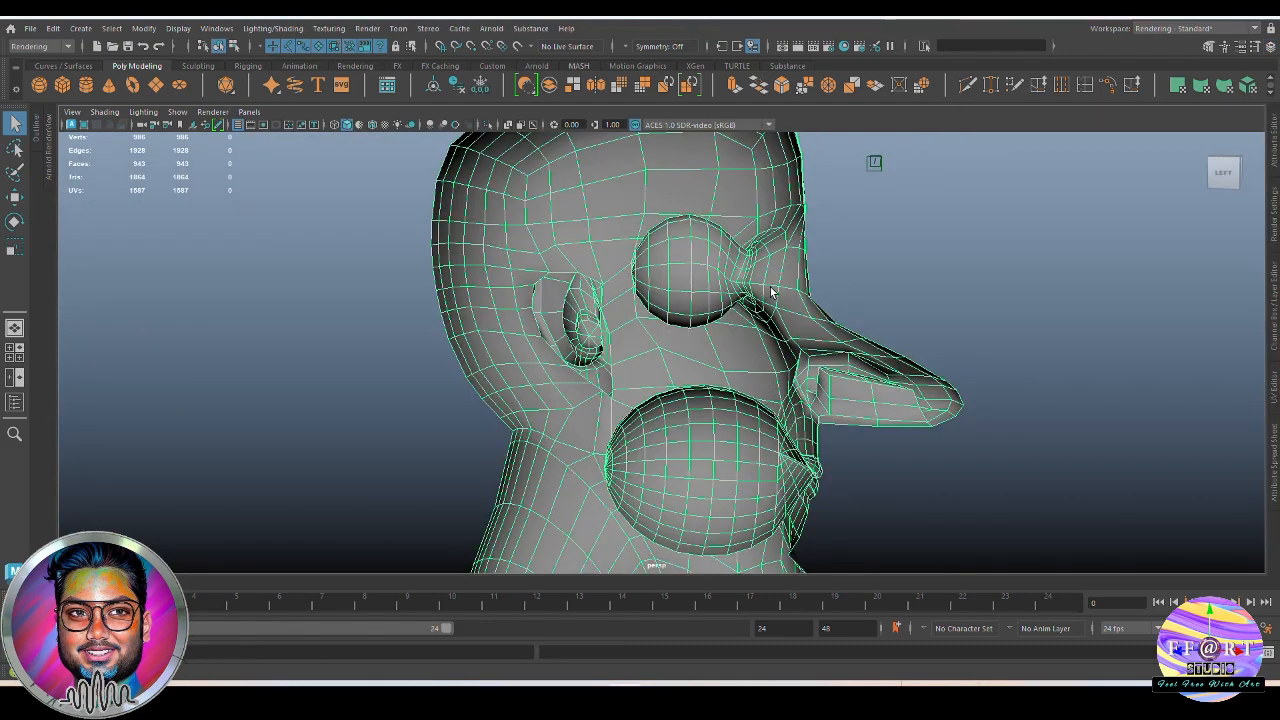
left_click_drag(771, 291, 745, 300, "alt")
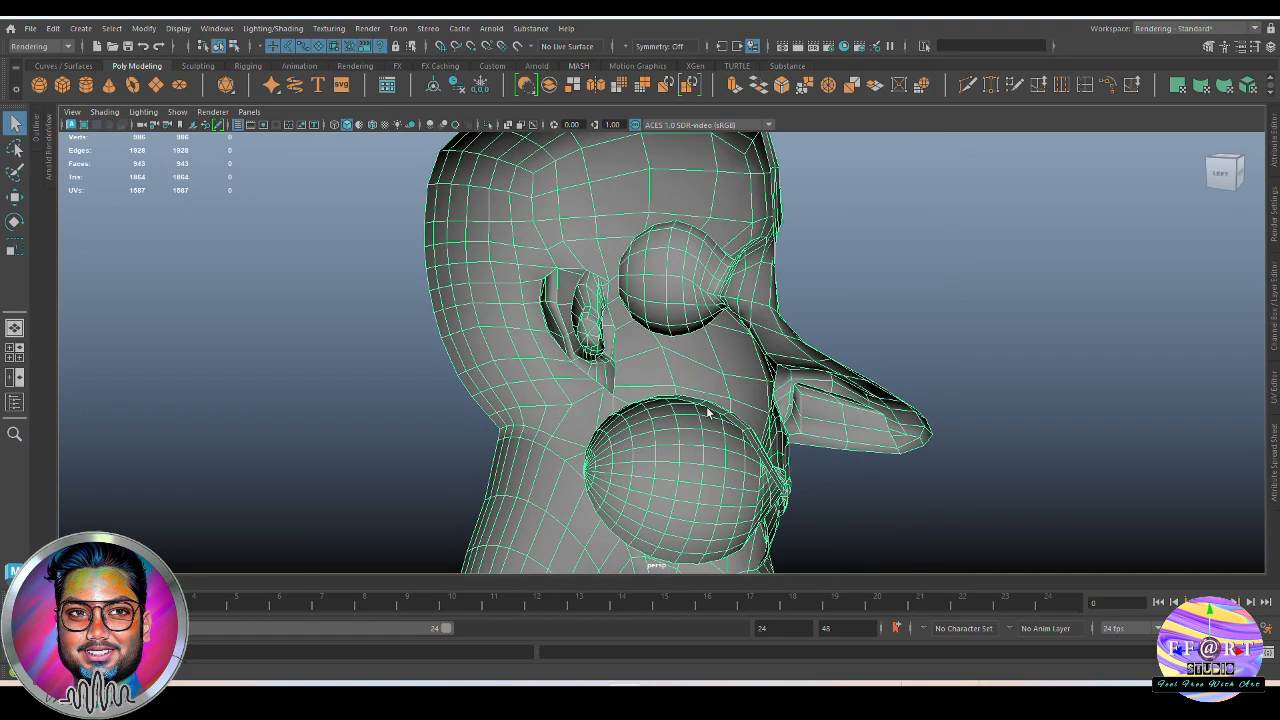
middle_click_drag(790, 468, 790, 399, "alt")
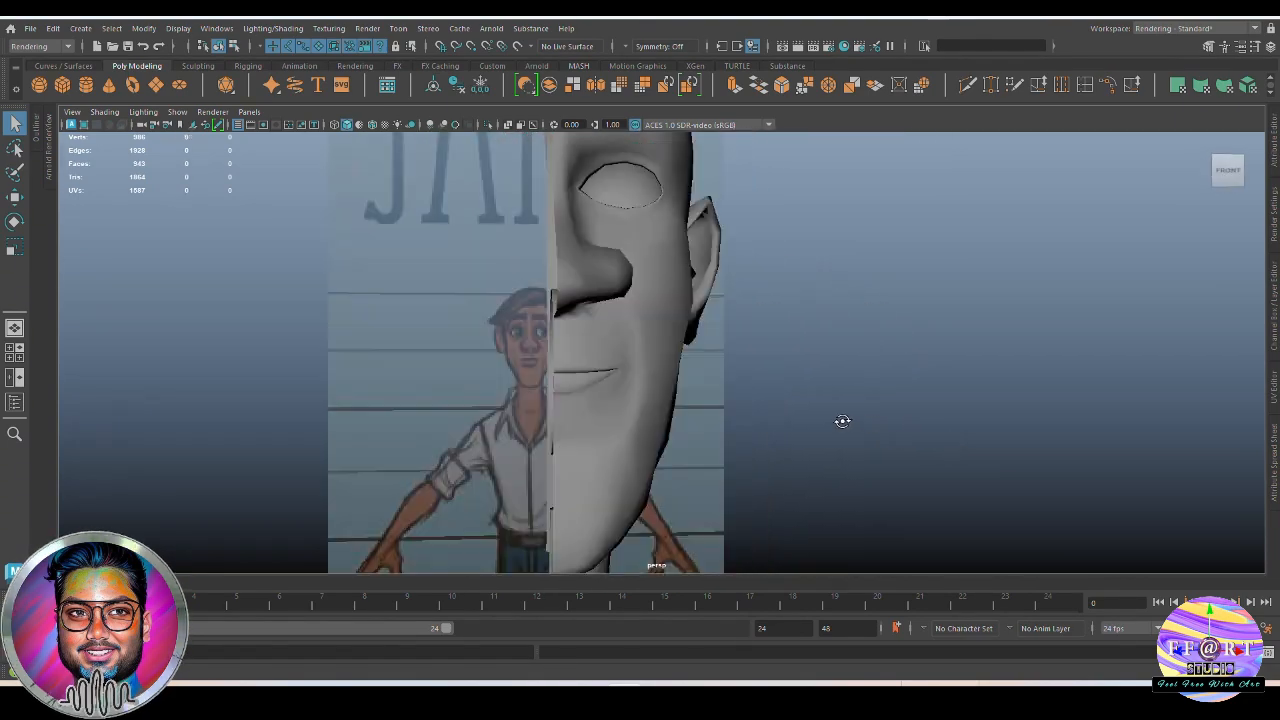
left_click_drag(843, 423, 777, 457, "alt")
Snap the half head's pivot to the central vertical grid line in the front view
left_click(726, 400)
key("space")
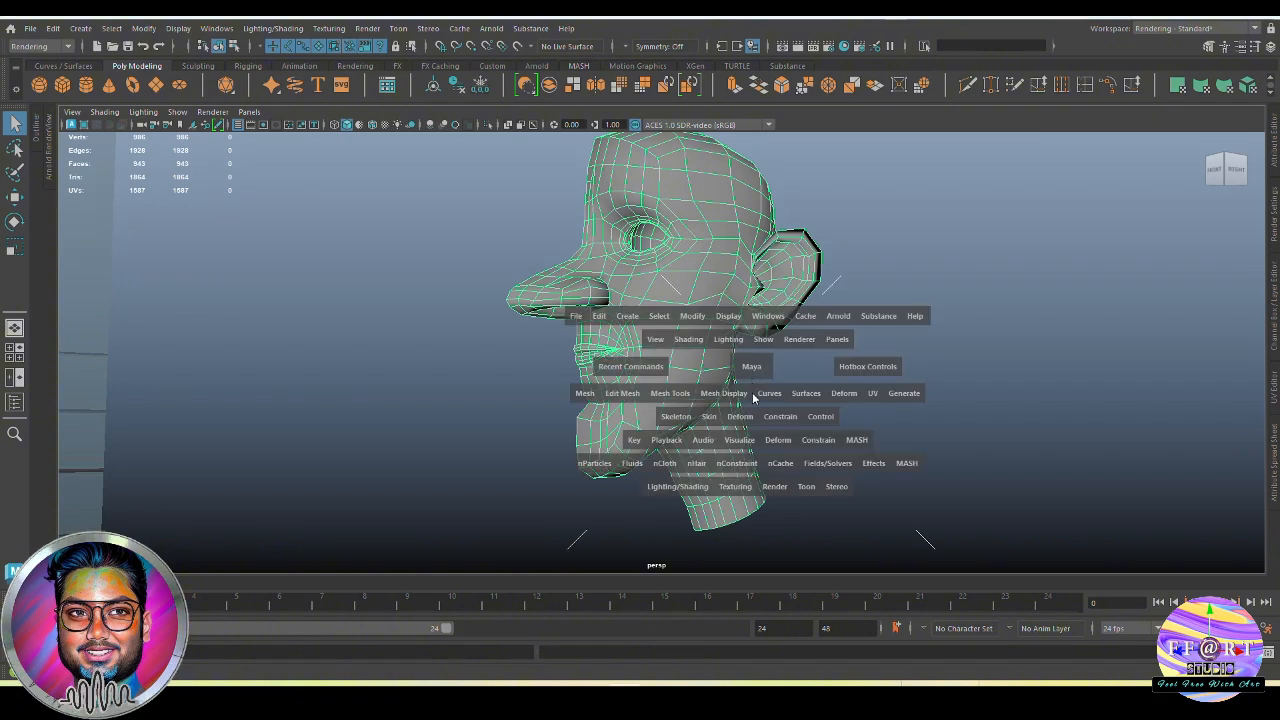
left_click_drag(748, 400, 817, 441)
right_click_drag(817, 441, 790, 438, "alt")
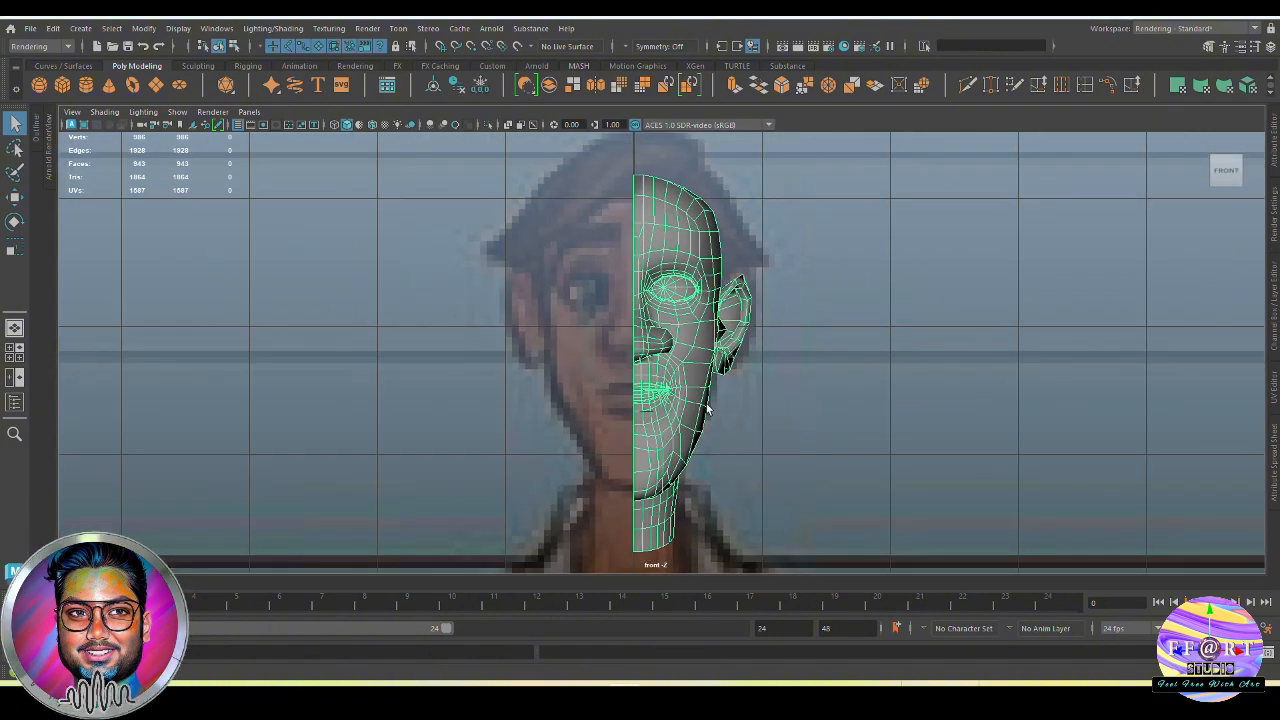
key("w")
right_click_drag(566, 312, 813, 446, "alt")
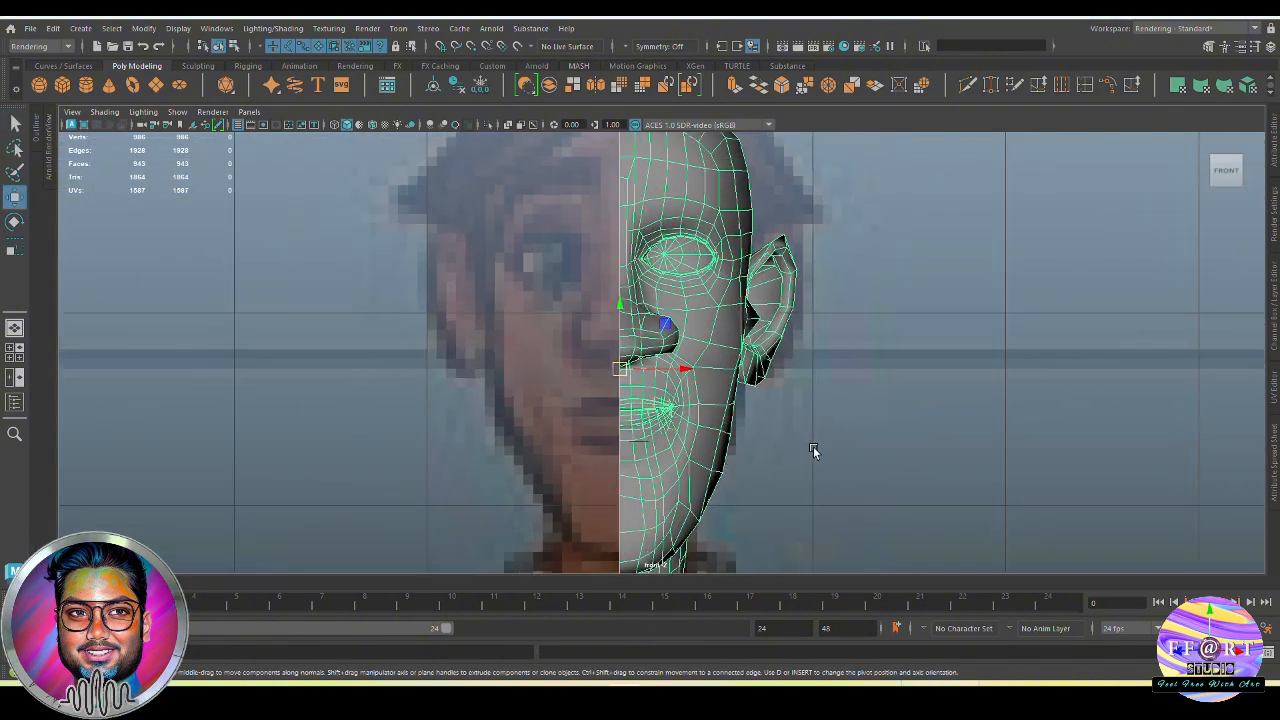
middle_click_drag(597, 380, 615, 345, "alt")
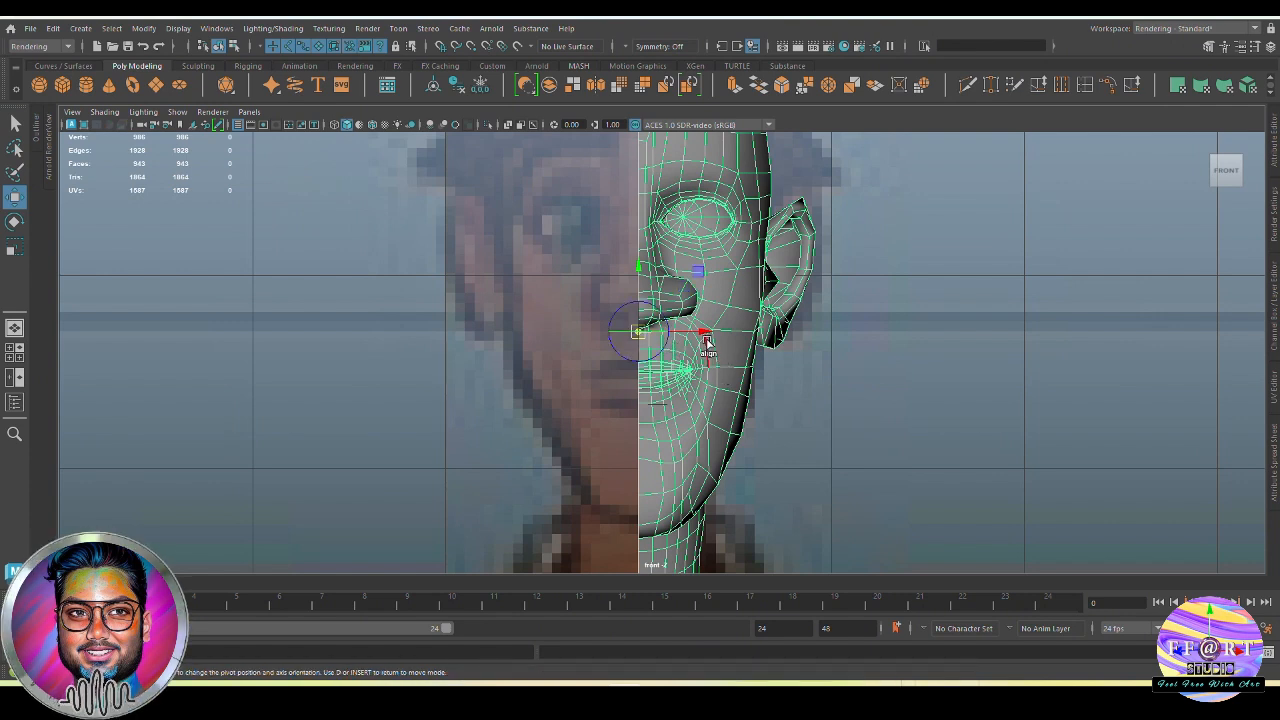
key("x")
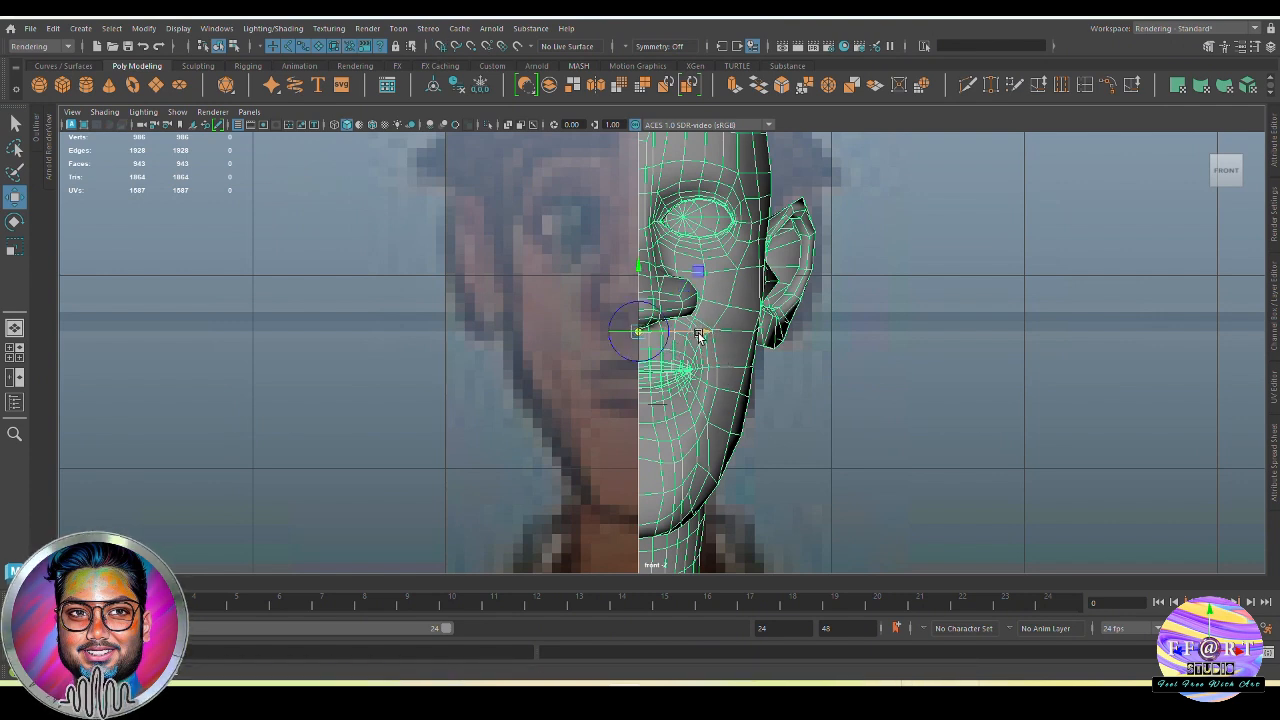
mouse_move(700, 334)
left_mouse_down()
mouse_move(720, 335)
mouse_move(703, 334)
left_mouse_up()
key("x")
key("d")
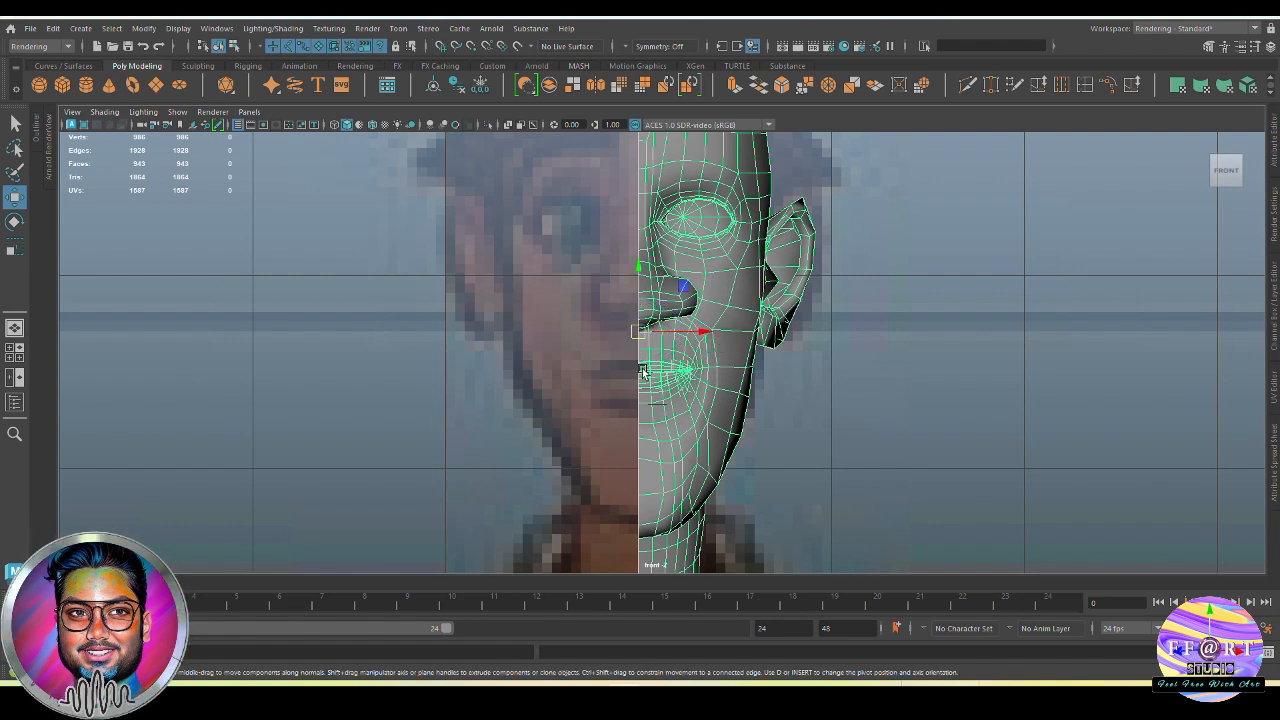
key("q")
Mirror the half head across the world X axis in the negative direction, combining with the original and merging border vertices
scroll(706, 264, "down", 5)
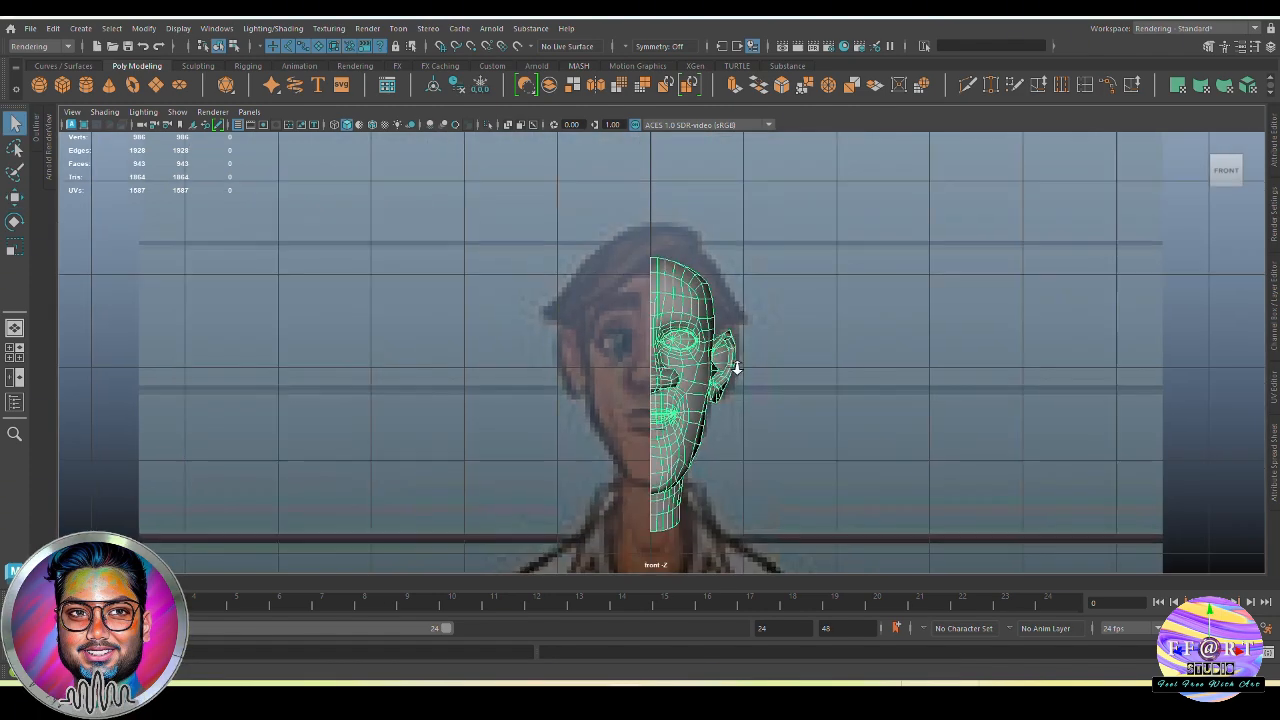
middle_click_drag(706, 261, 696, 363, "alt")
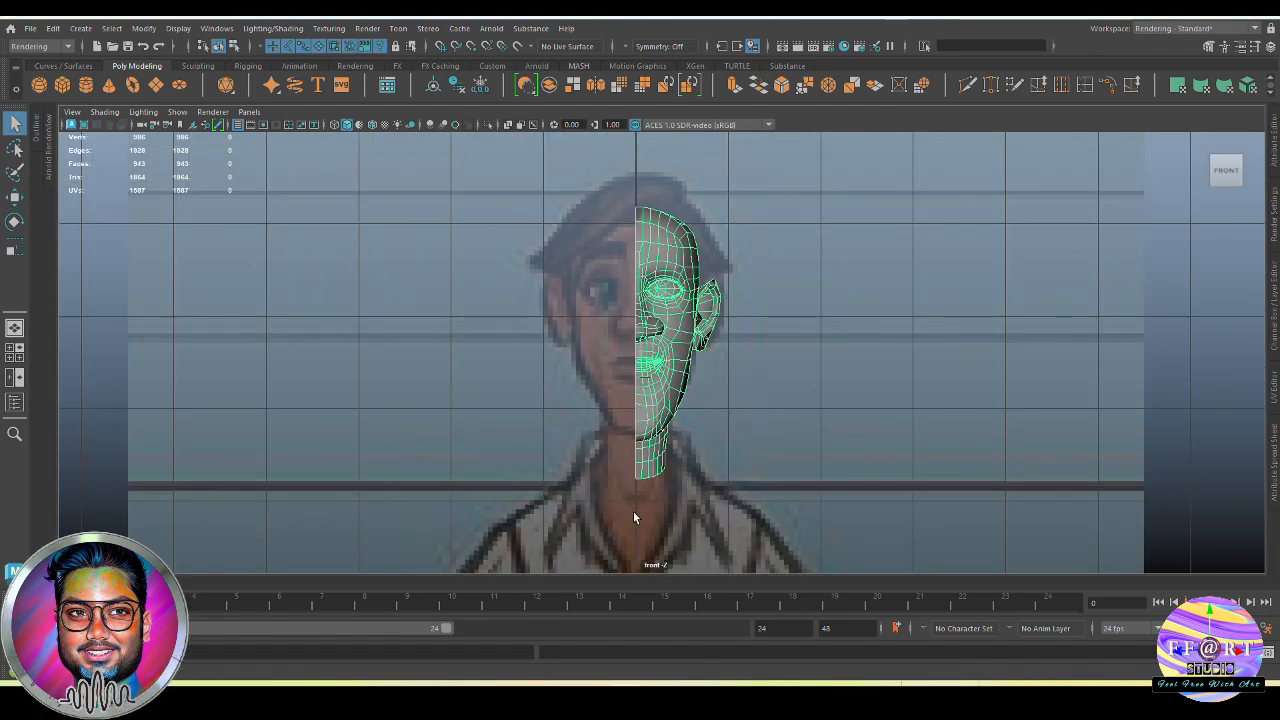
middle_click_drag(683, 418, 691, 435, "alt")
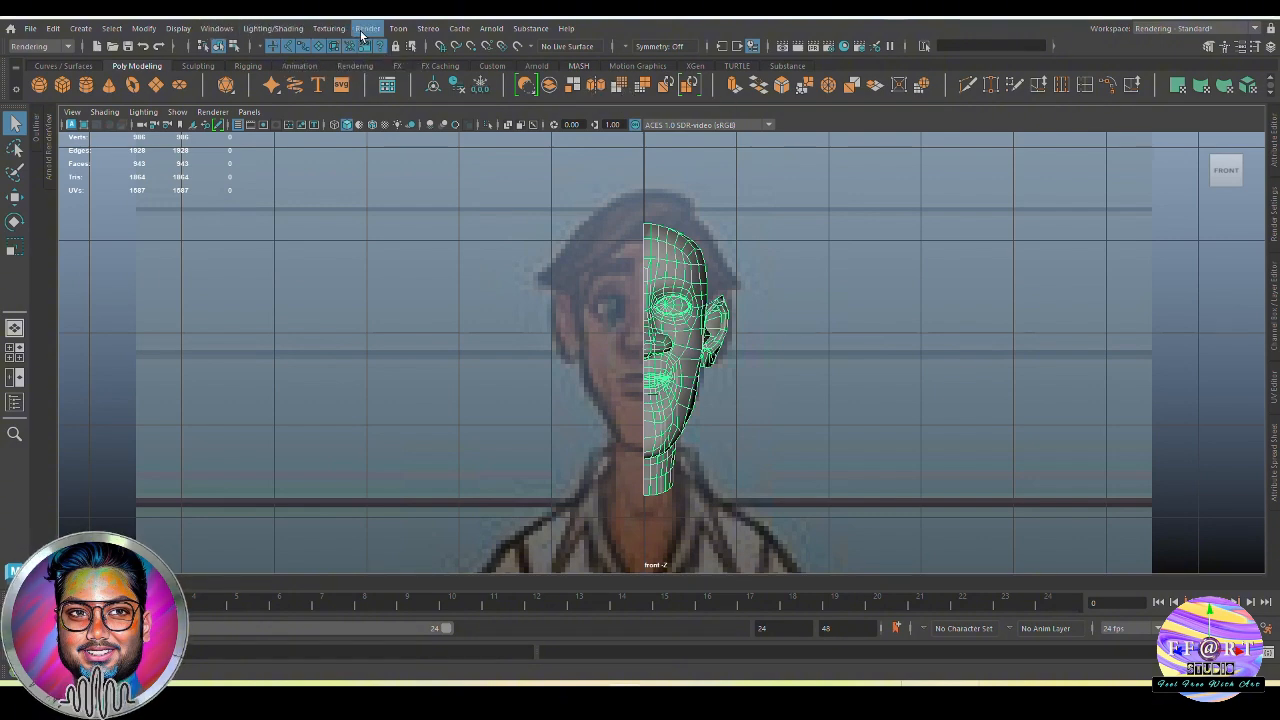
left_click(68, 47)
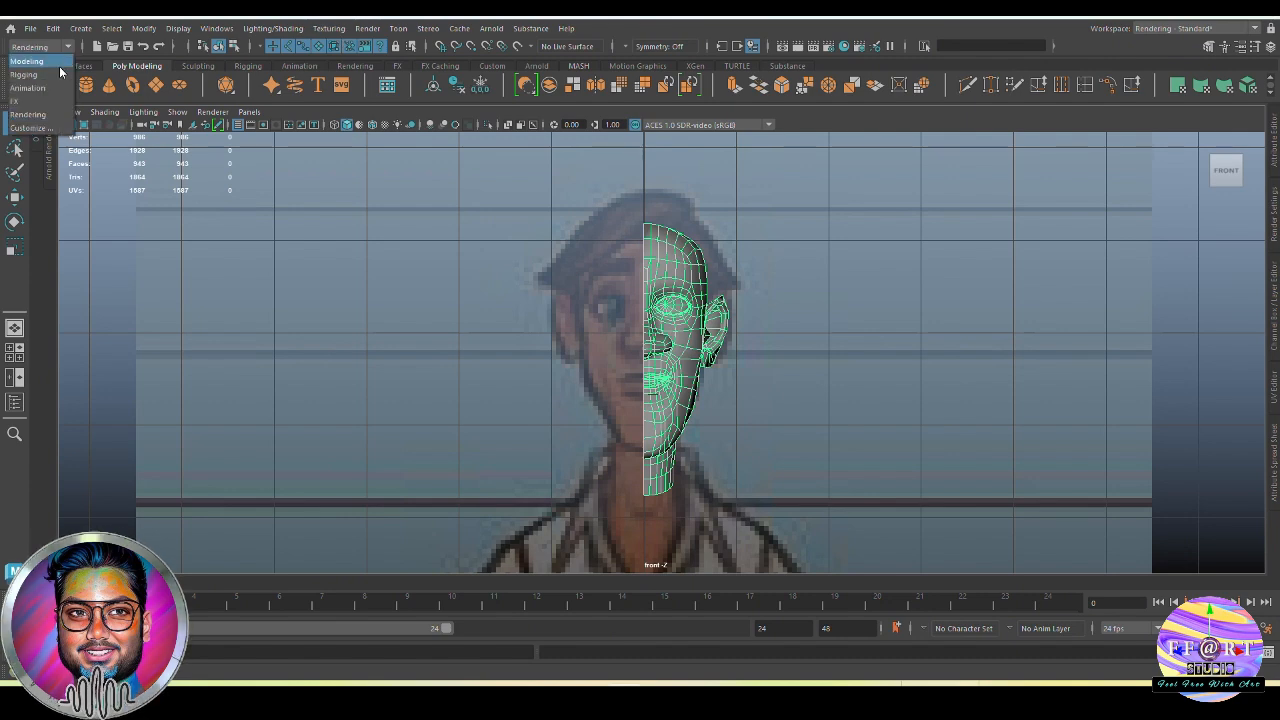
left_click(58, 62)
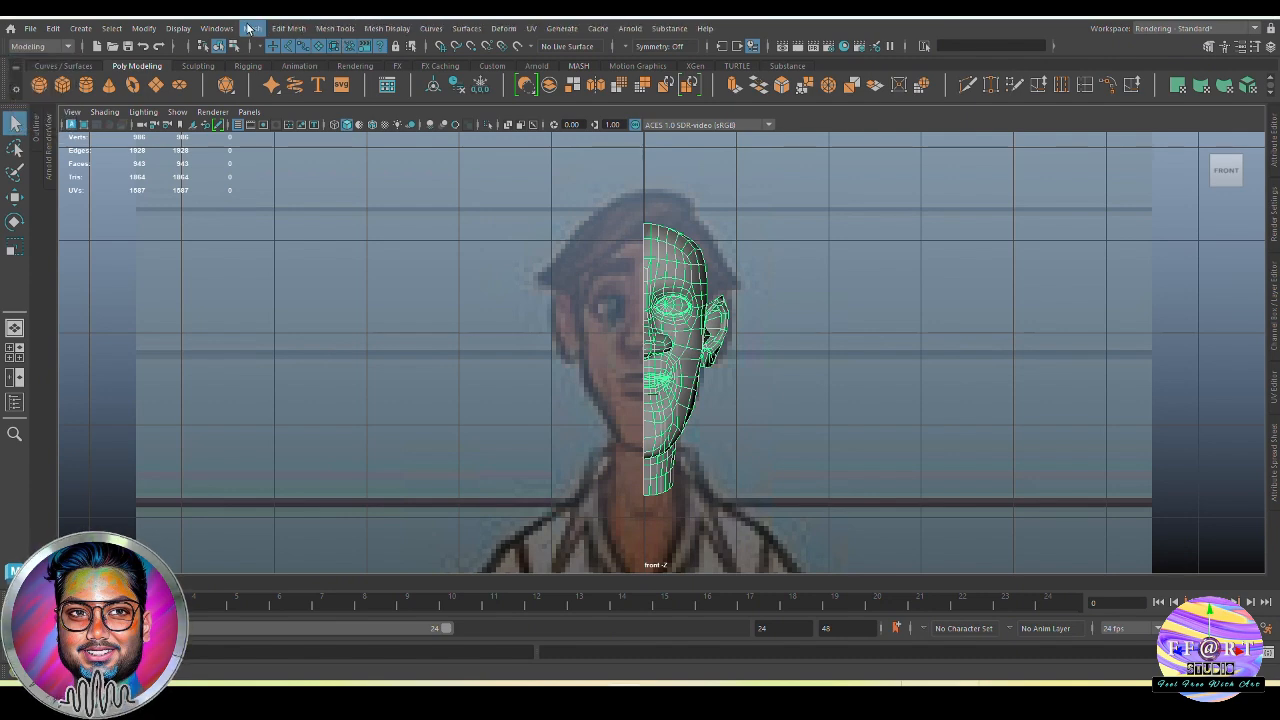
left_click(249, 28)
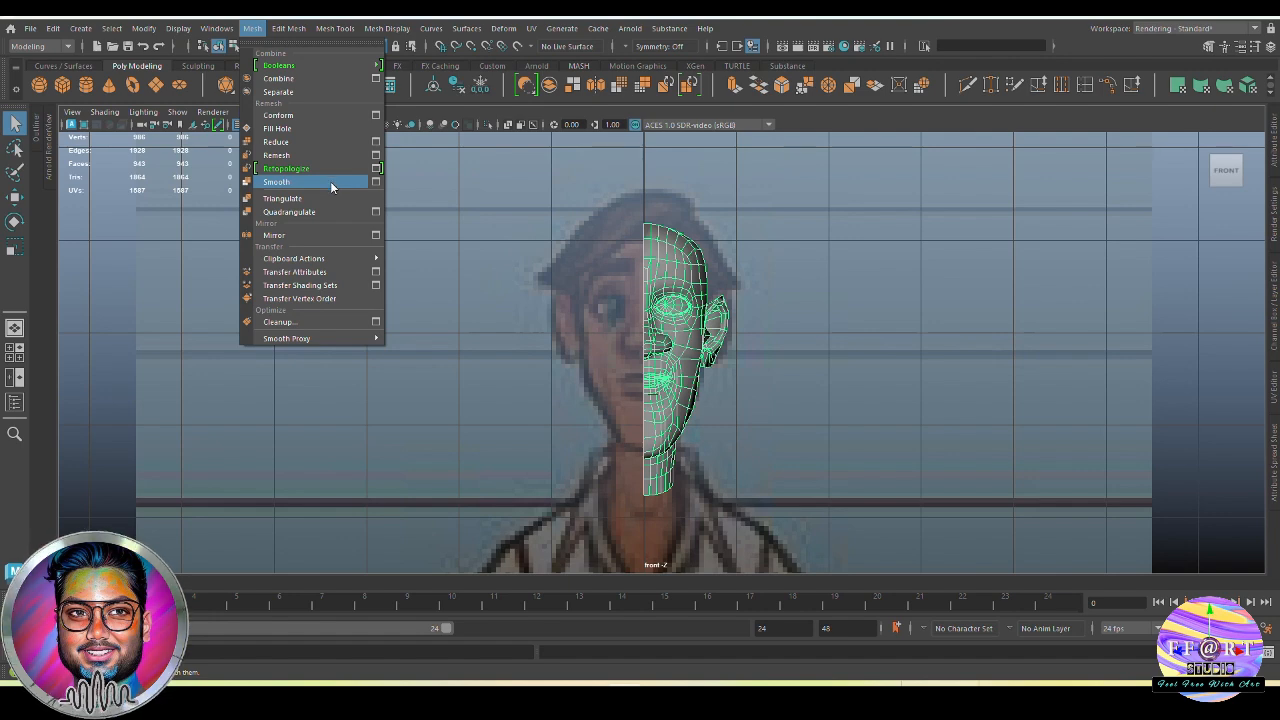
left_click(376, 235)
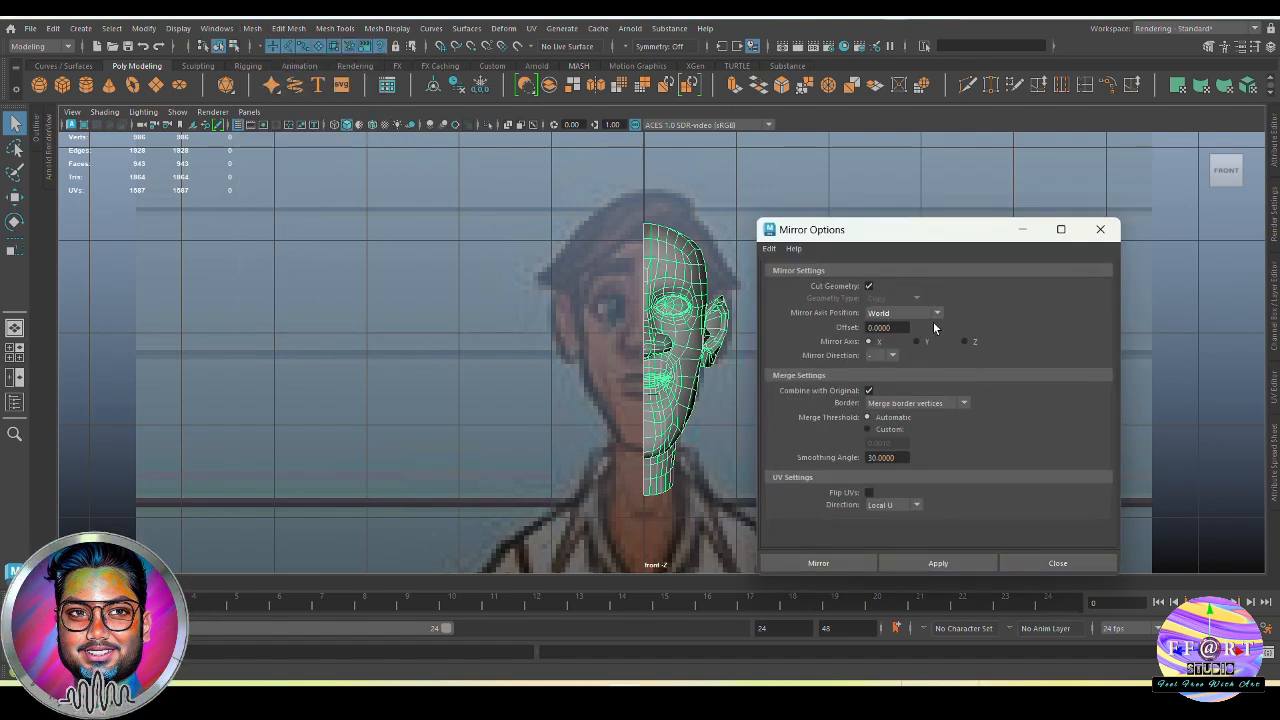
left_click_drag(936, 238, 963, 181)
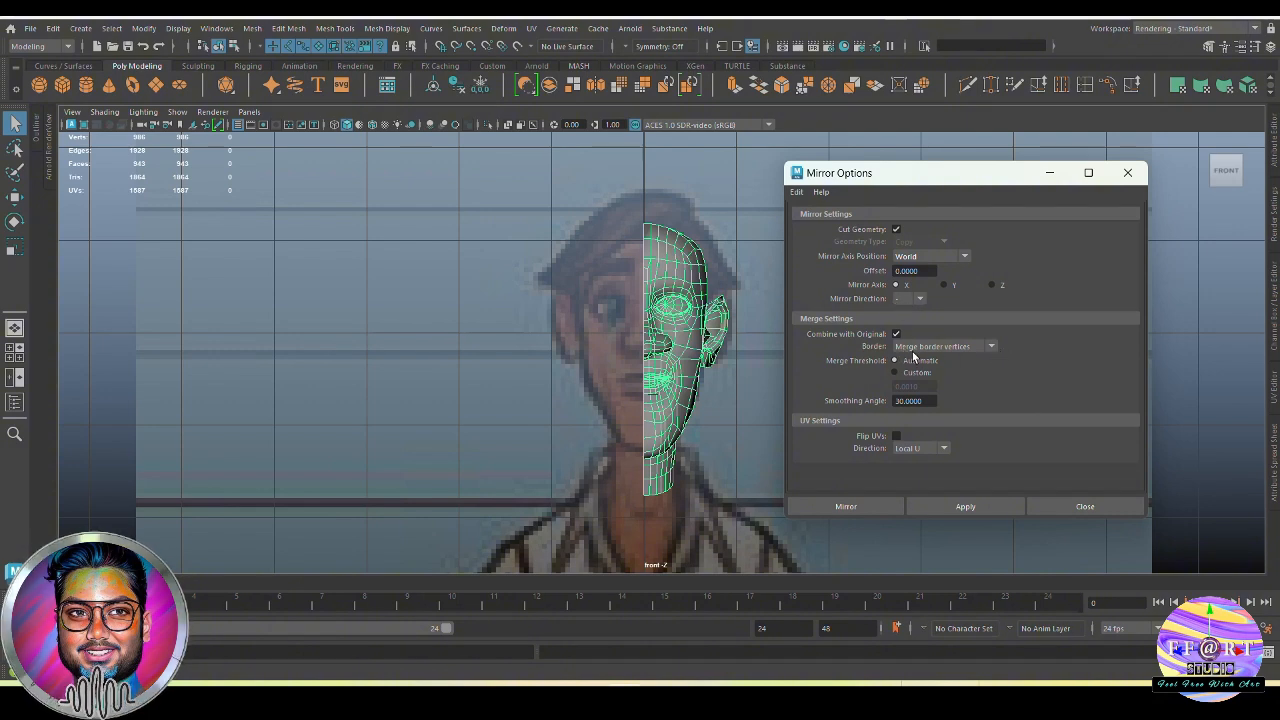
left_click(944, 504)
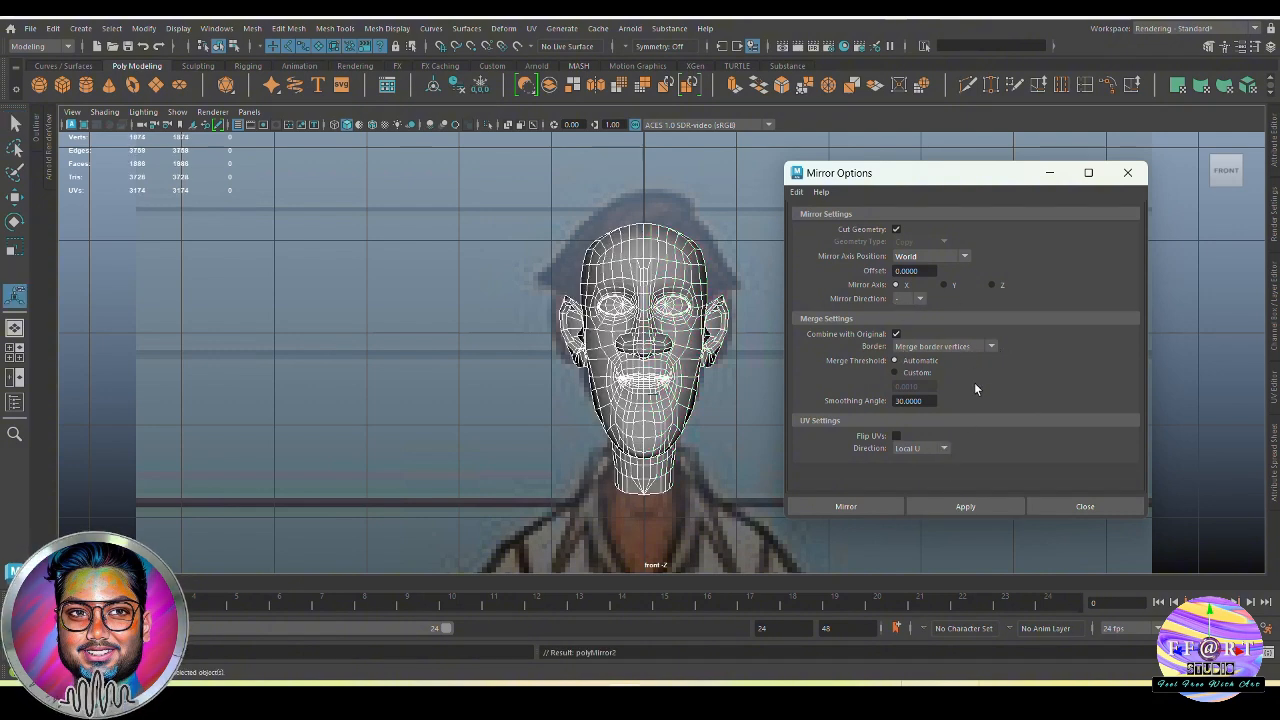
left_click(1128, 172)
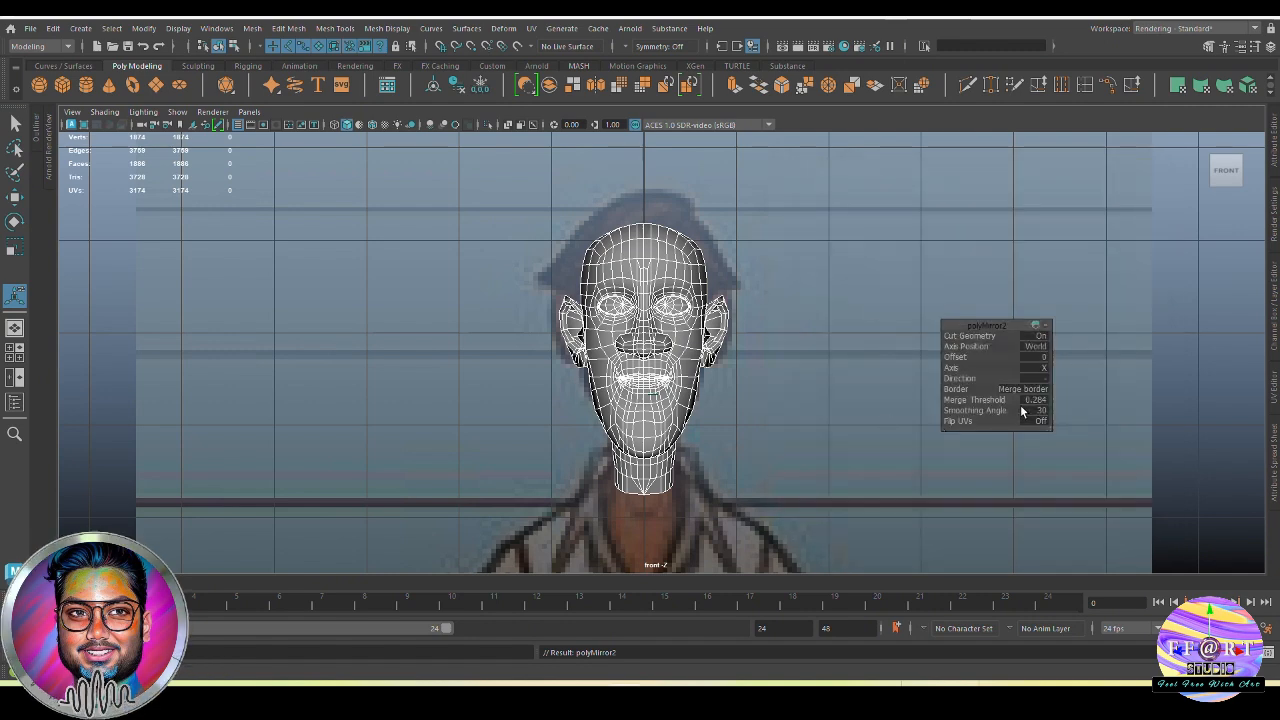
Set the mirror's merge threshold to 0.001
scroll(768, 435, "up", 2)
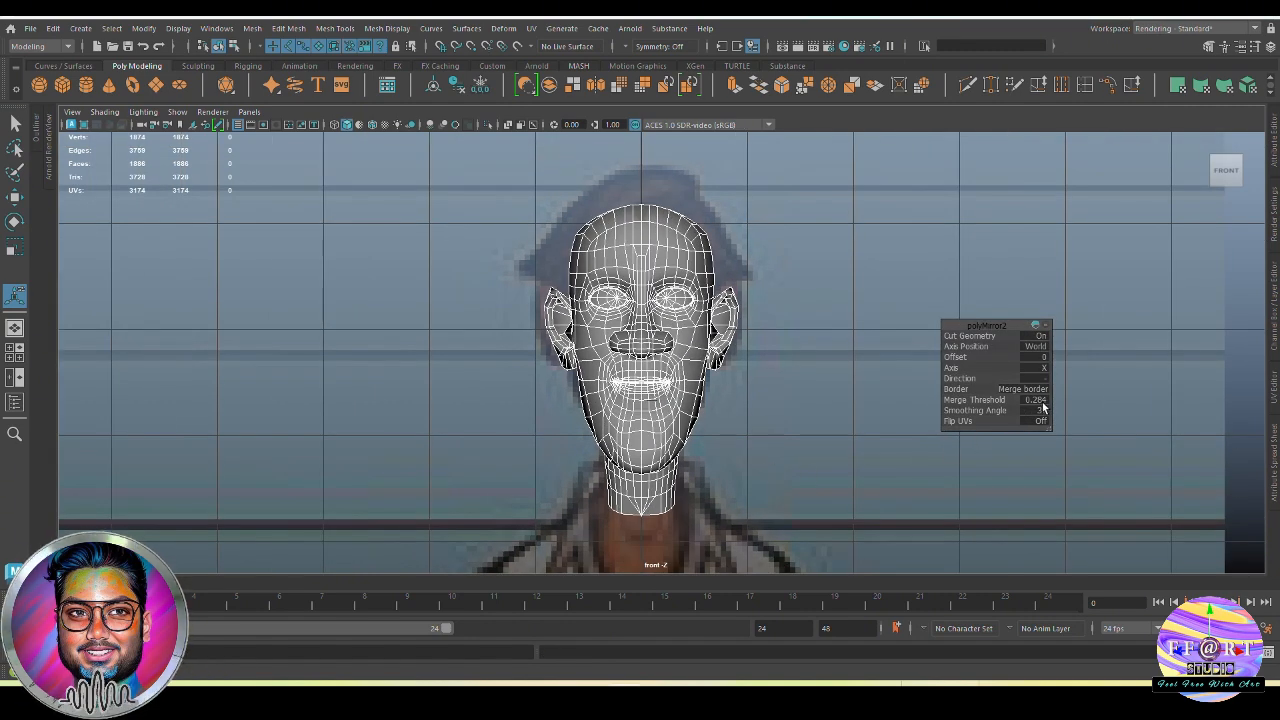
key("space")
left_click_drag(679, 519, 705, 440)
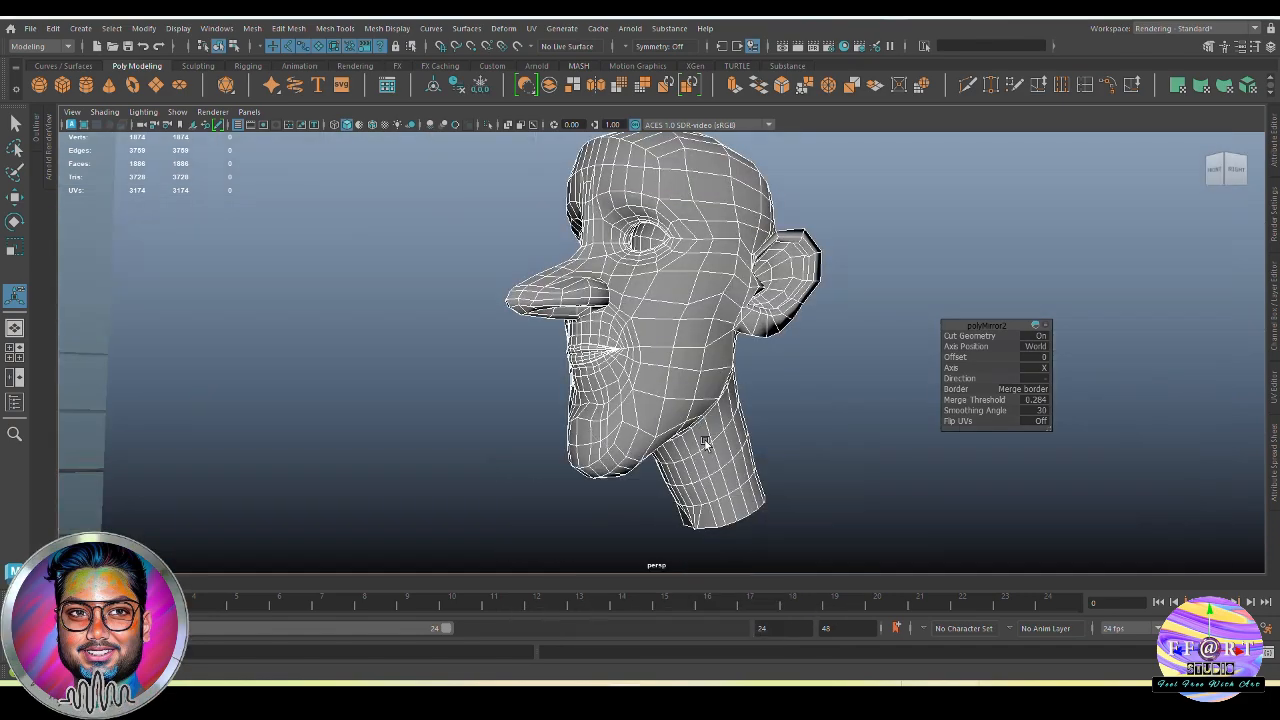
left_click_drag(722, 484, 684, 418, "alt")
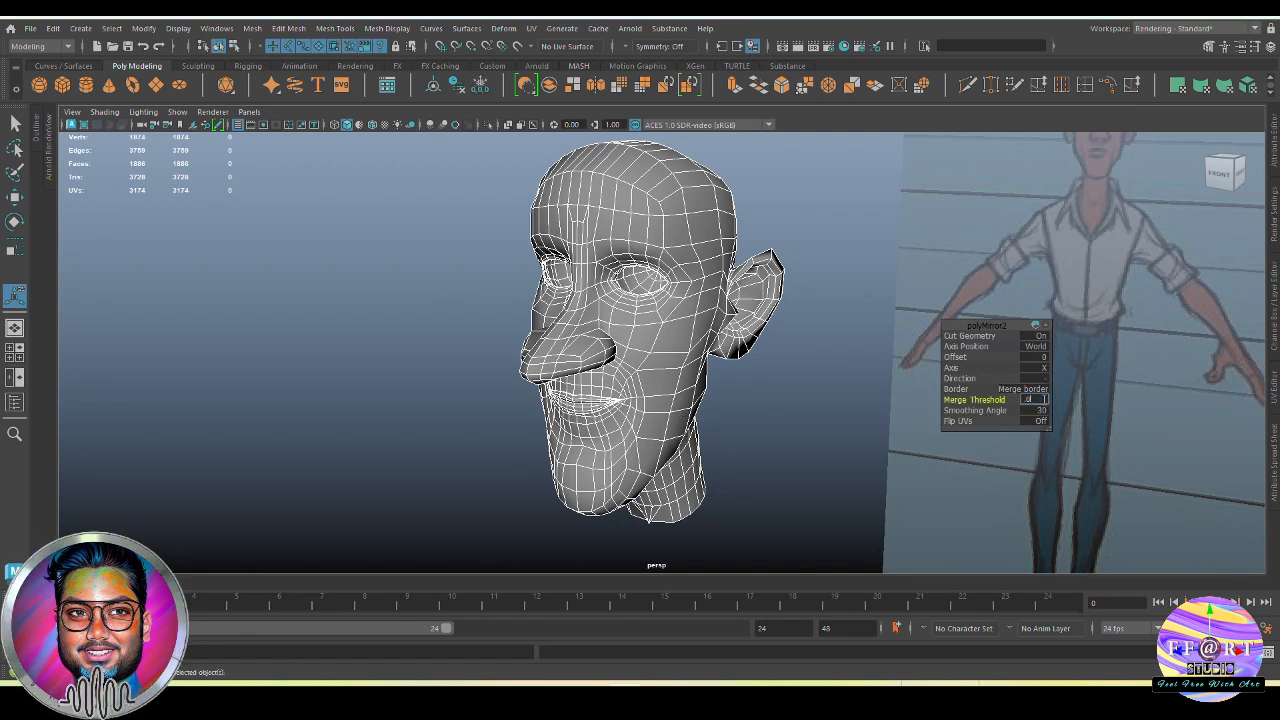
key("Return")
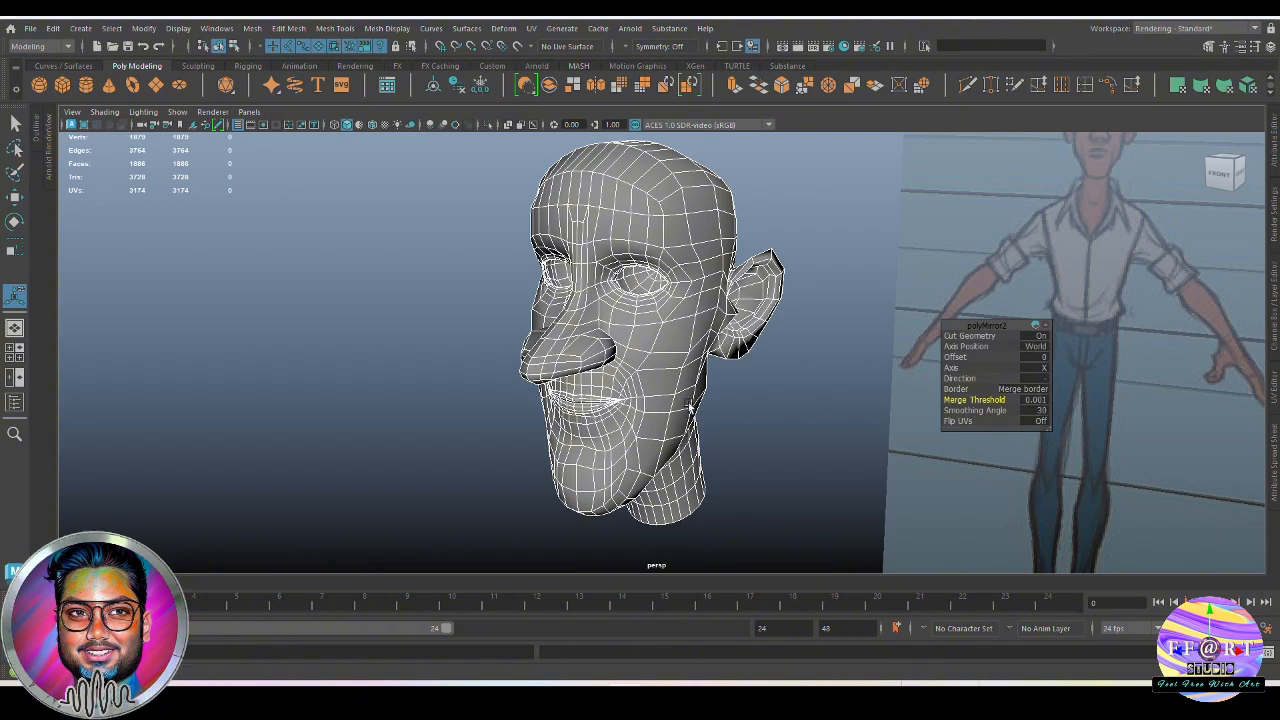
Examine the mirrored head's centre seam and topology across the face, forehead and top of the skull
left_click_drag(690, 408, 745, 289, "alt")
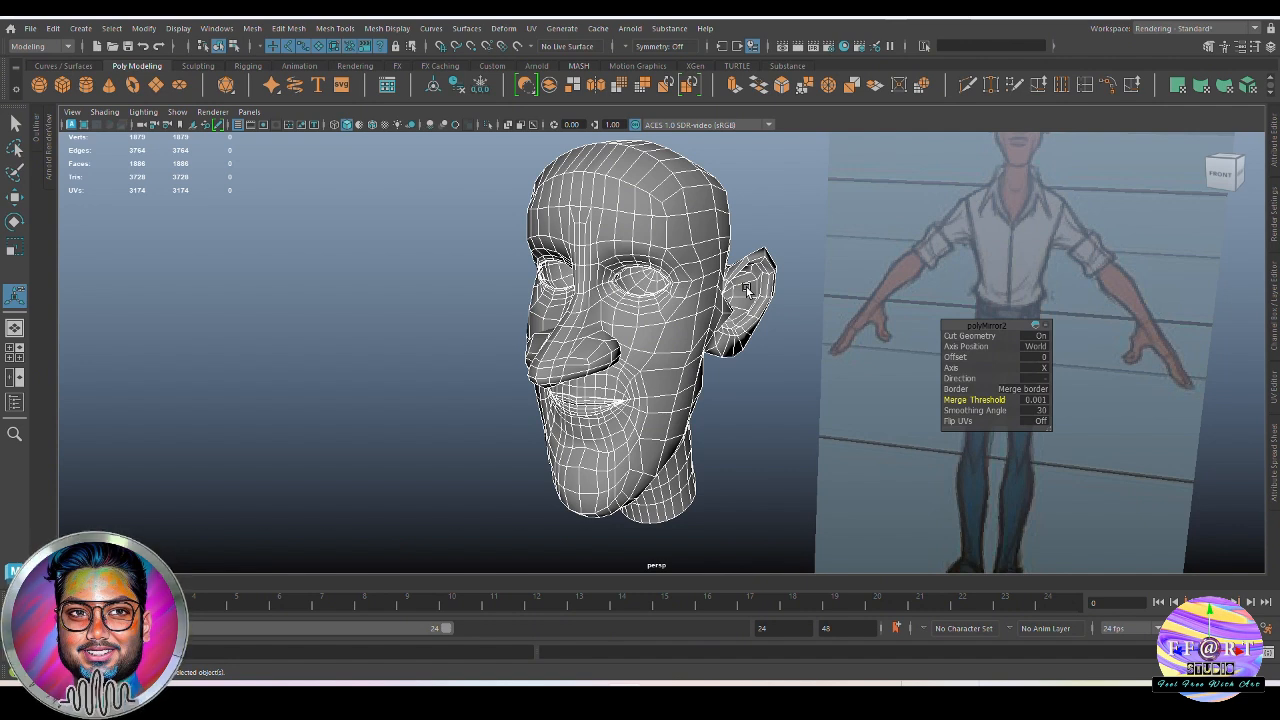
left_click(743, 431)
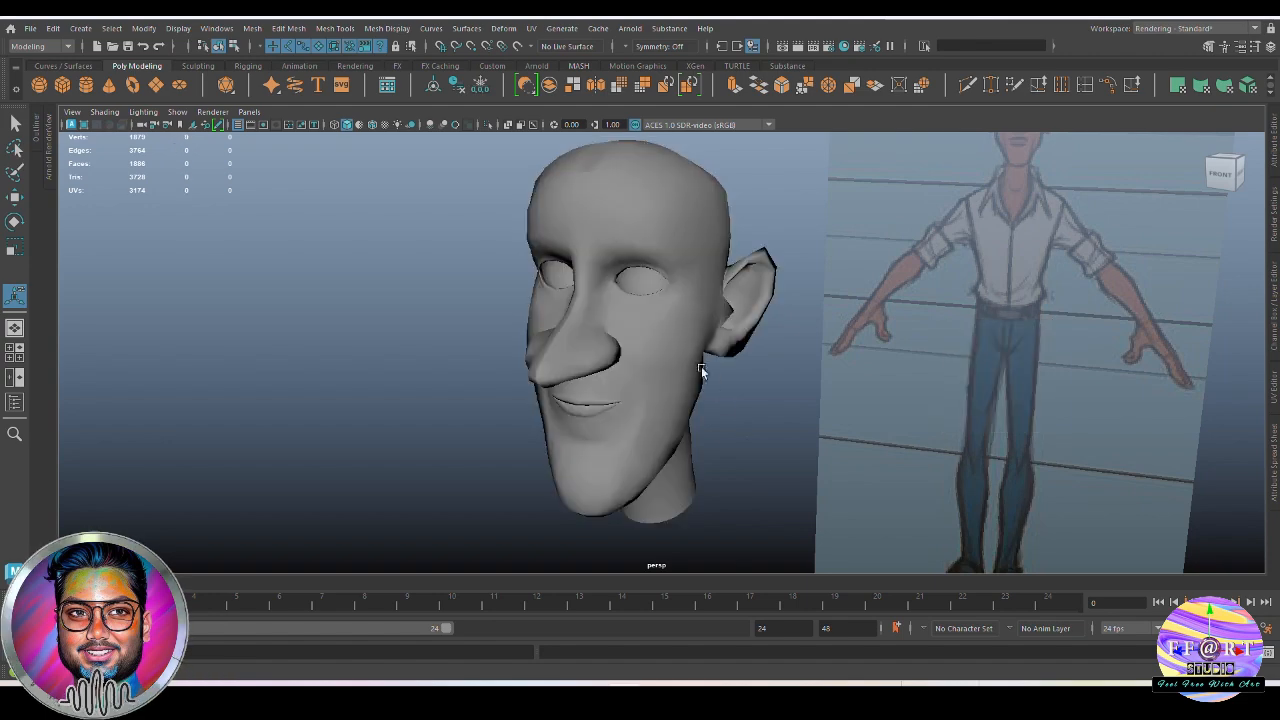
left_click(687, 312)
left_click_drag(700, 334, 717, 427, "alt")
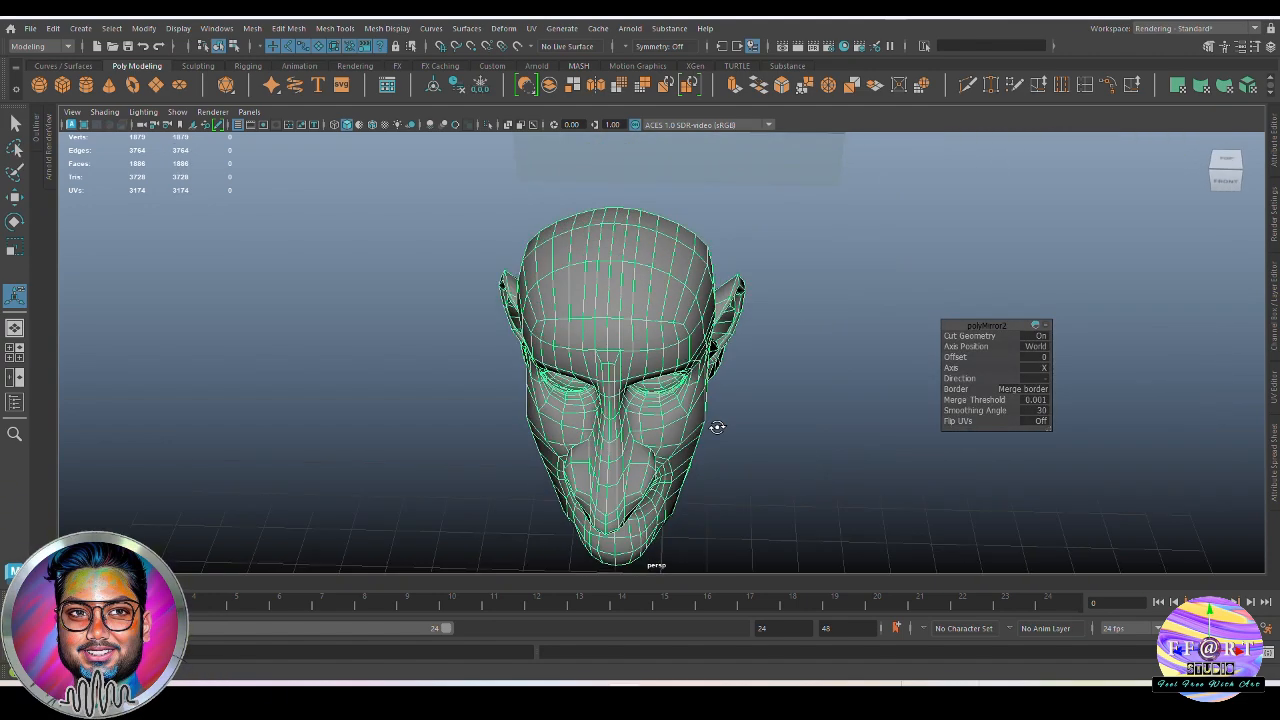
left_click(787, 375)
left_click_drag(787, 375, 738, 370, "alt")
left_click(652, 305)
scroll(668, 294, "up", 5)
middle_click_drag(669, 294, 677, 352, "alt")
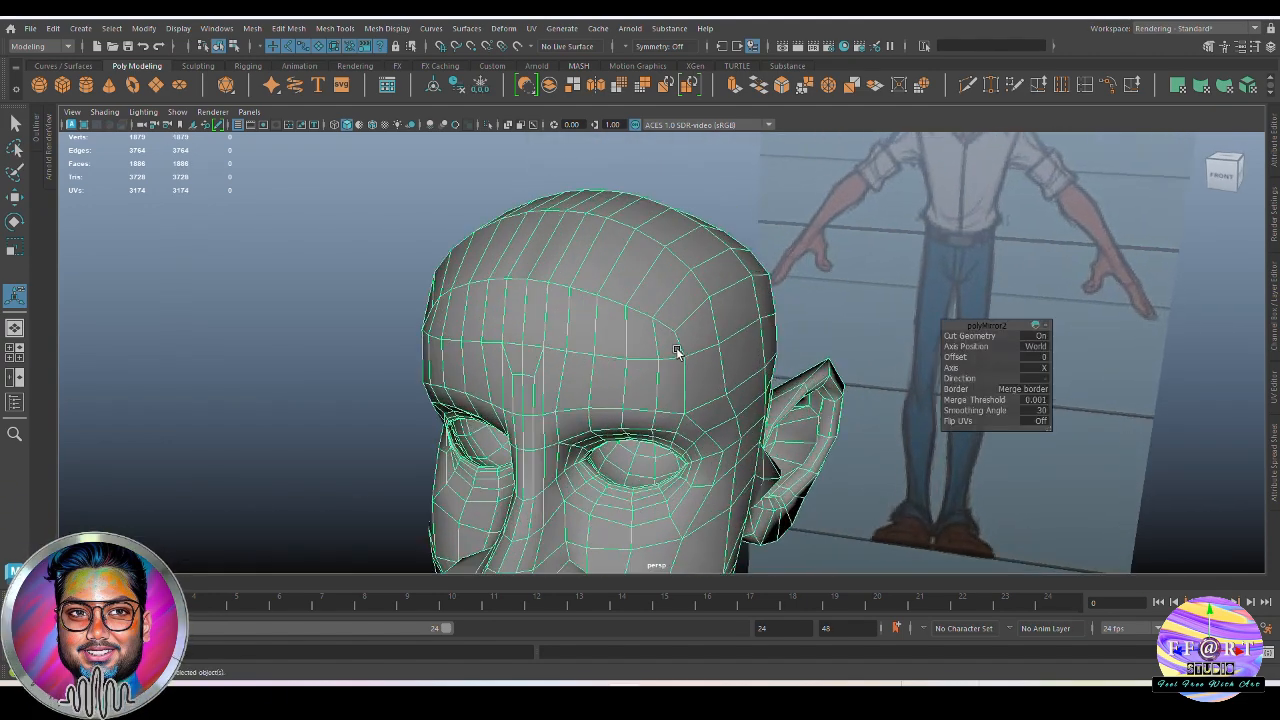
right_click_drag(619, 303, 563, 336)
left_click_drag(555, 320, 563, 357, "alt")
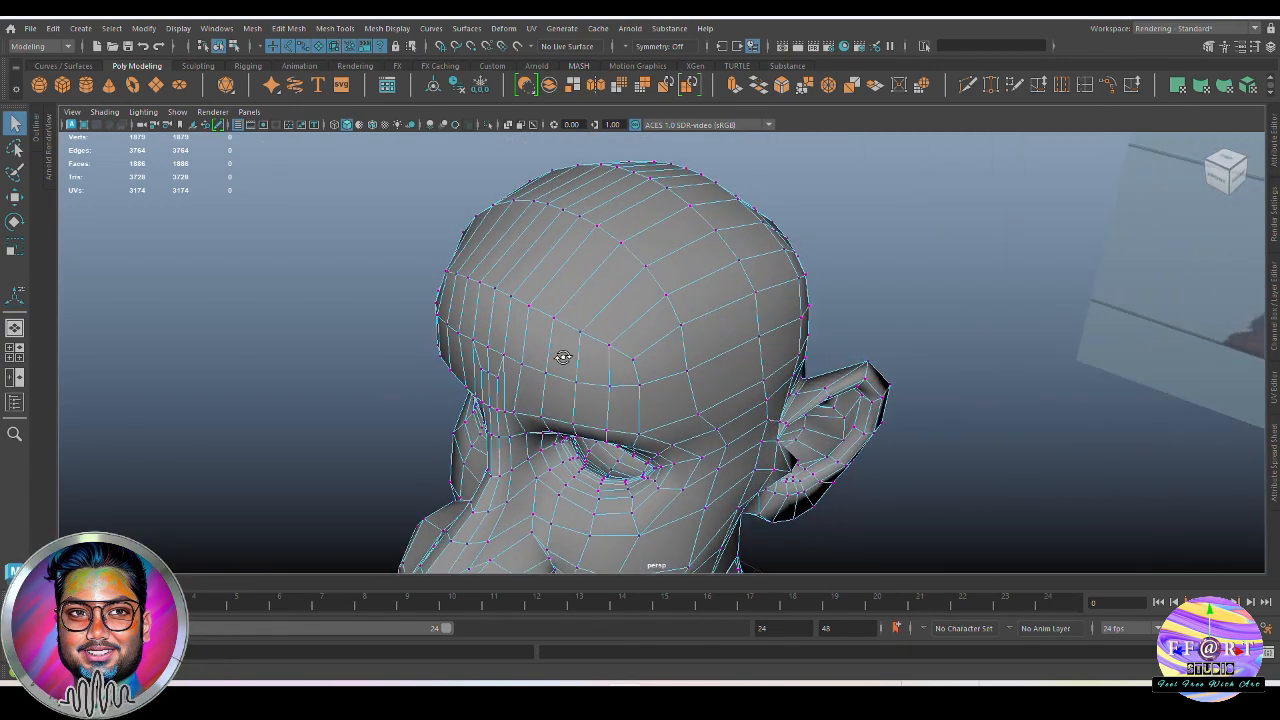
Display the full head in smooth mesh preview and return it to object mode
key("3")
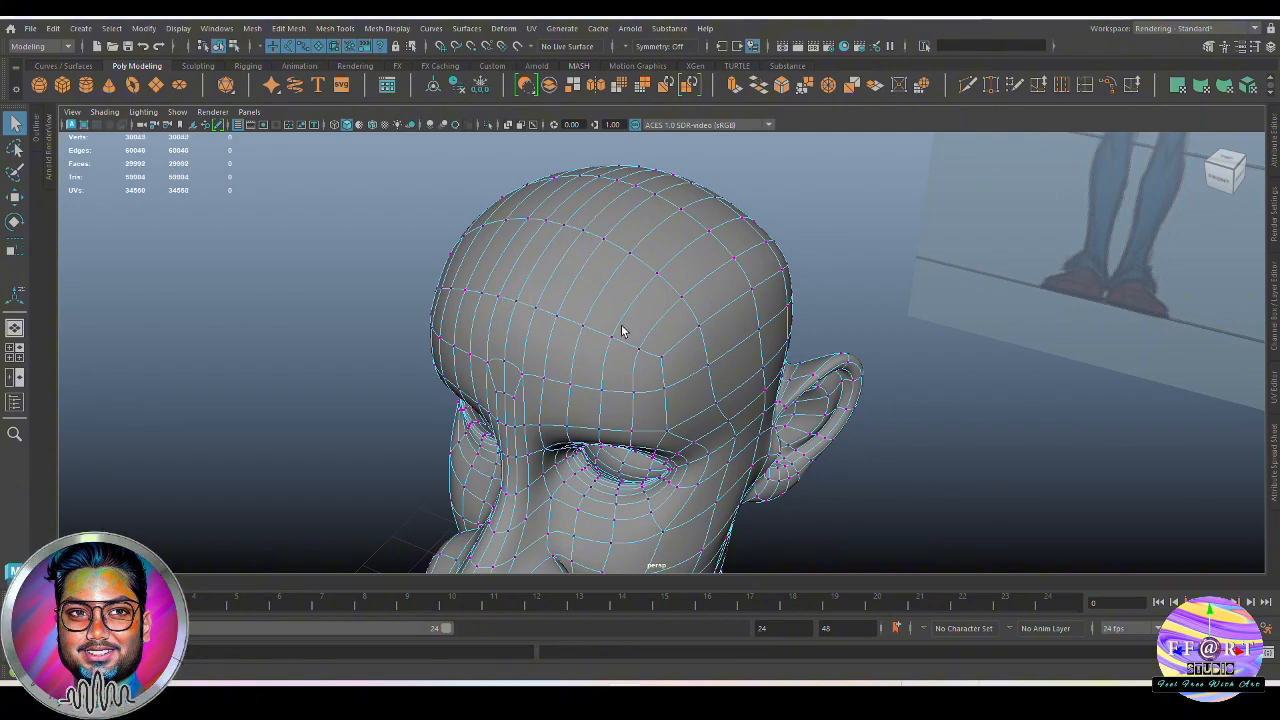
left_click_drag(621, 330, 703, 332, "alt")
scroll(659, 341, "down", 2)
left_click(894, 418)
scroll(620, 328, "down", 5)
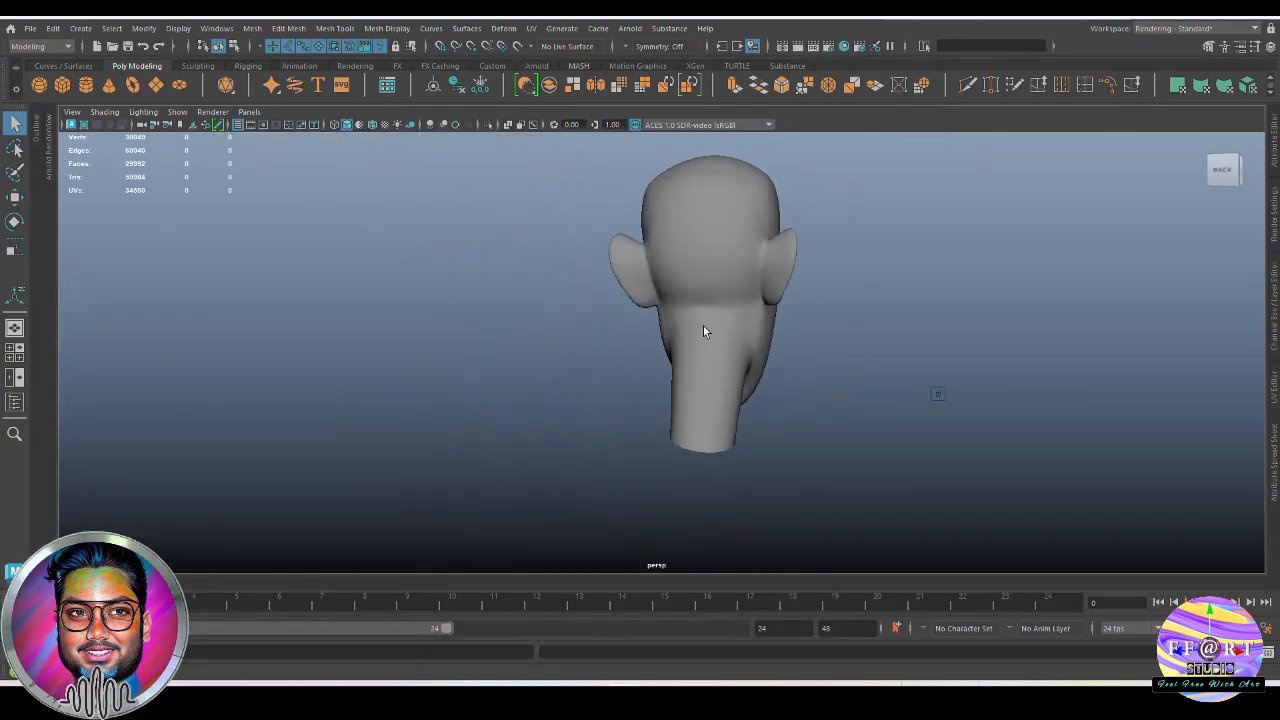
Delete the stray vertex on the centre edge at the back of the neck and return to object mode
left_click(704, 331)
scroll(782, 307, "up", 4)
left_click_drag(782, 307, 742, 390, "alt")
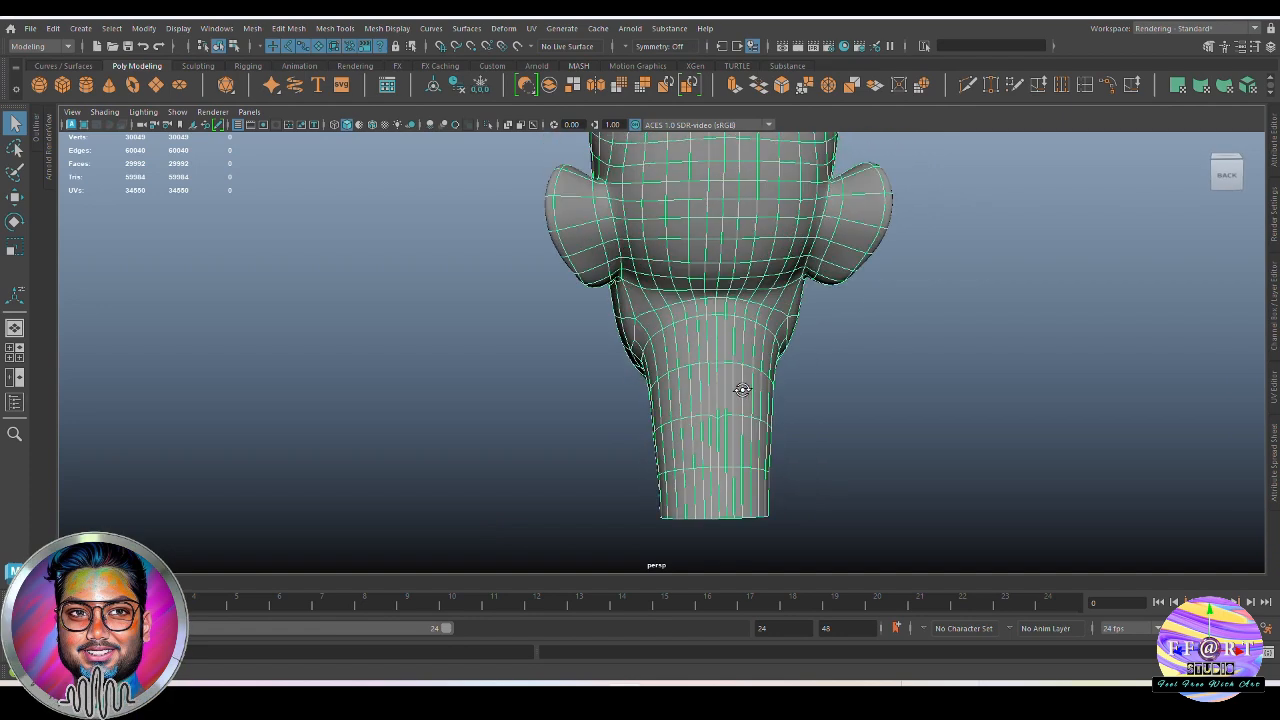
scroll(742, 390, "up", 3)
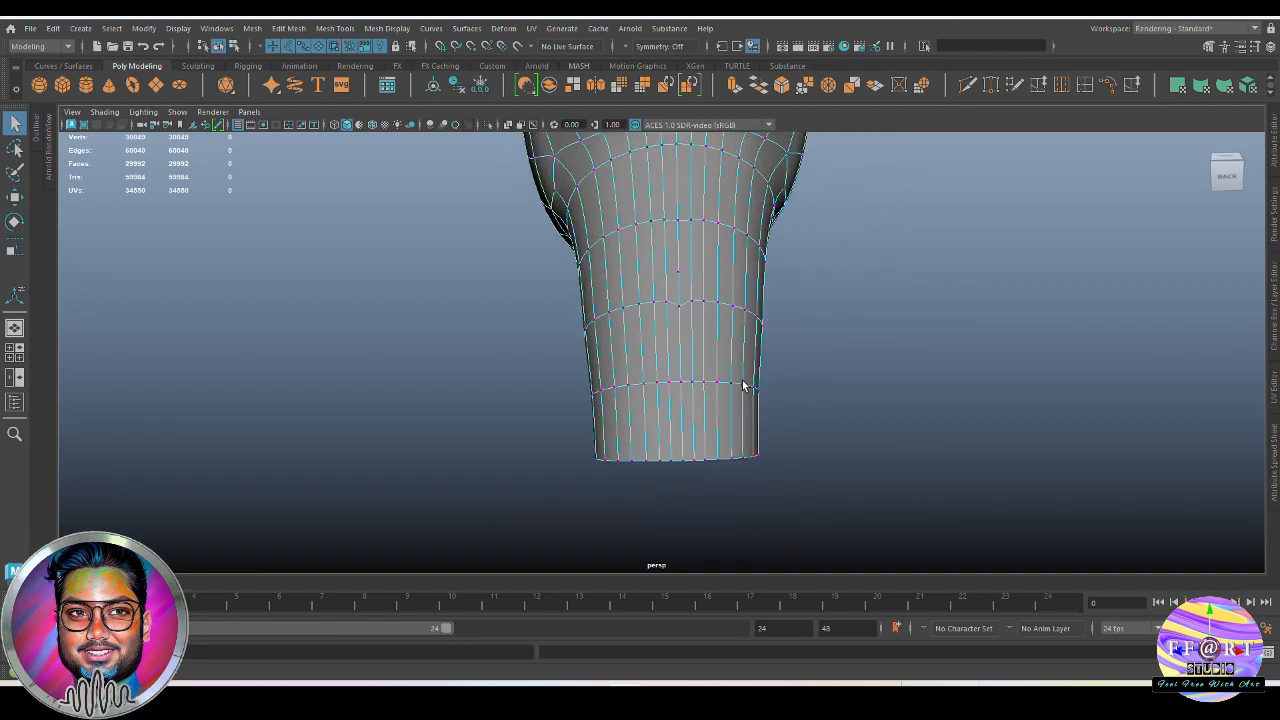
right_click_drag(742, 380, 671, 356)
scroll(731, 378, "up", 3)
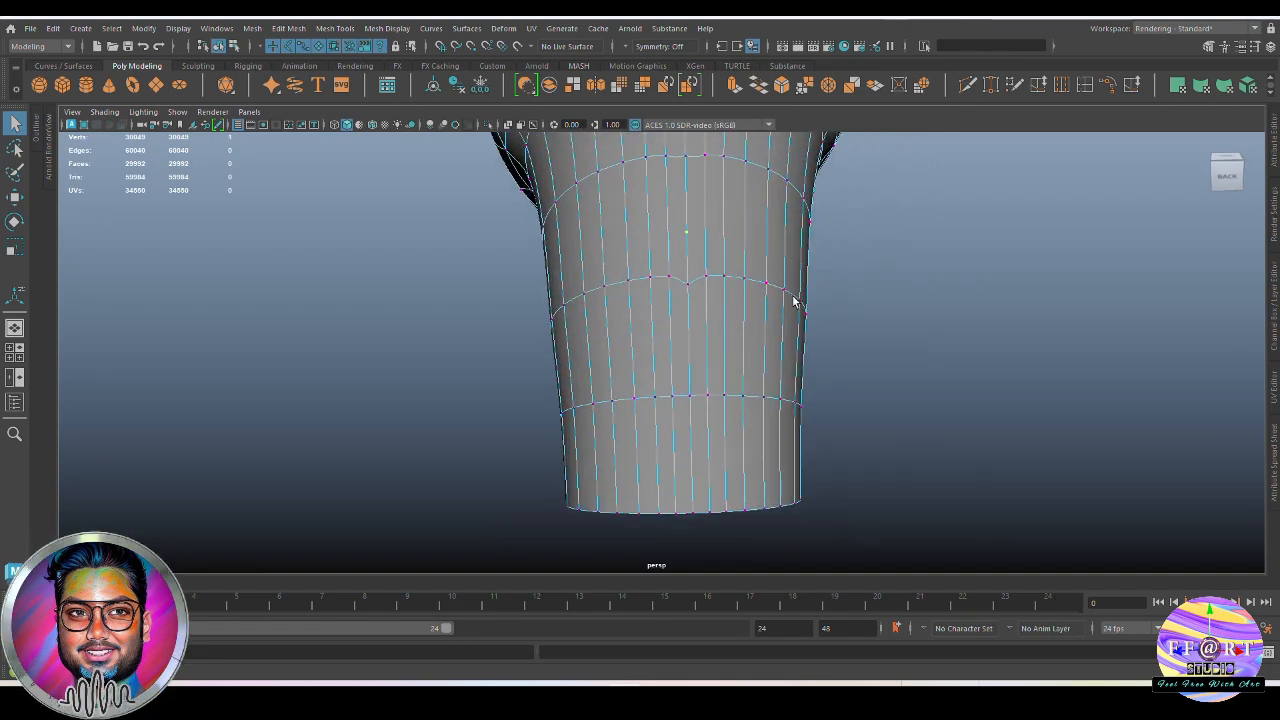
left_click_drag(784, 330, 829, 323, "alt")
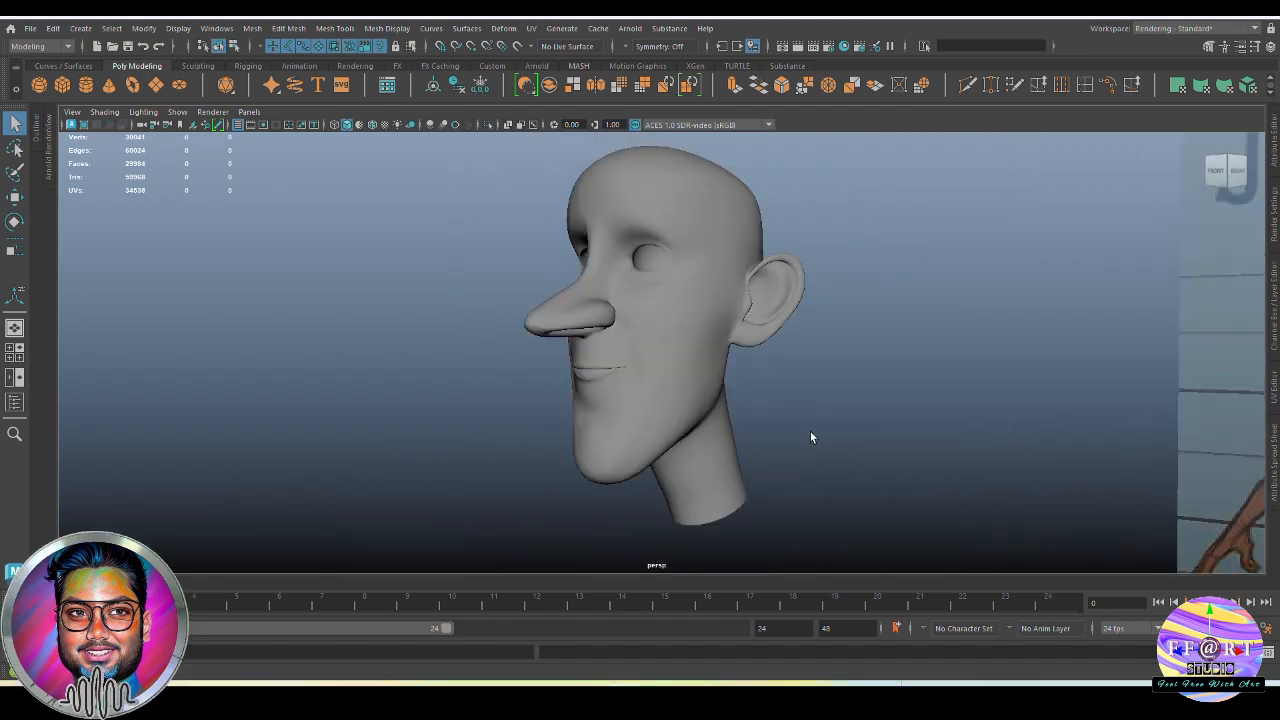
left_click_drag(810, 437, 735, 425, "alt")
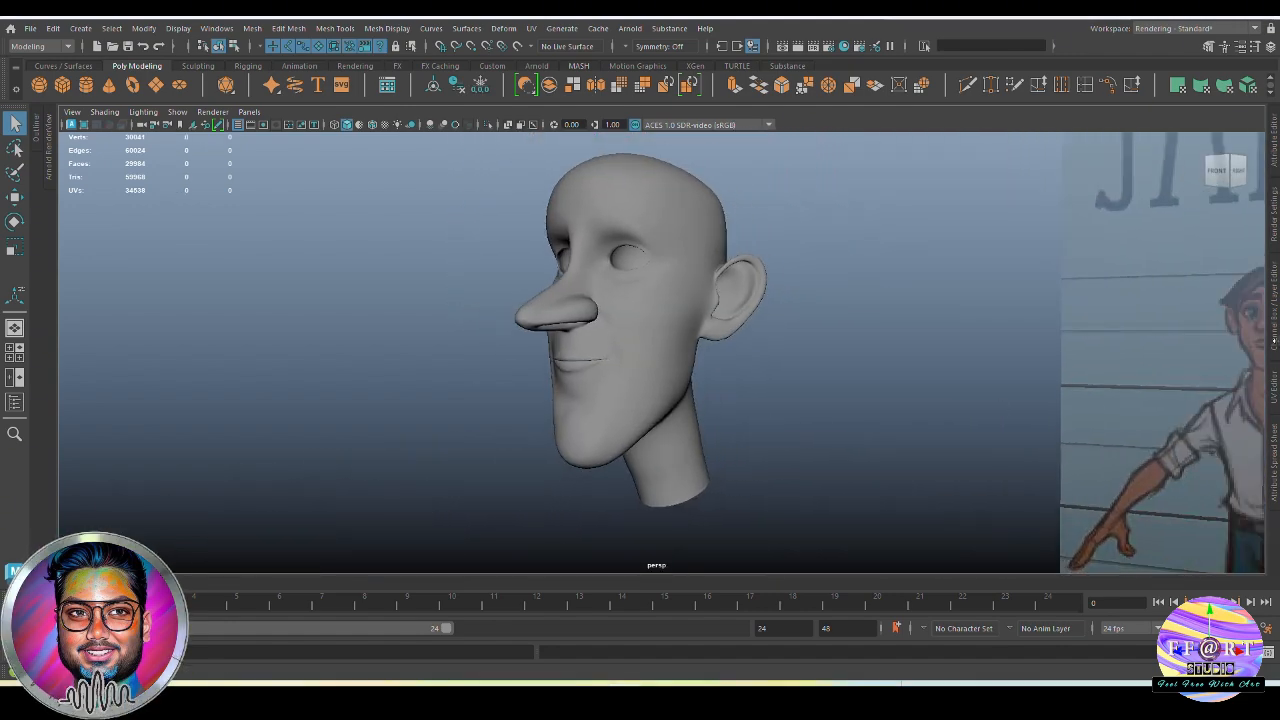
scroll(659, 399, "down", 3)
middle_click_drag(1191, 419, 1150, 391, "alt")
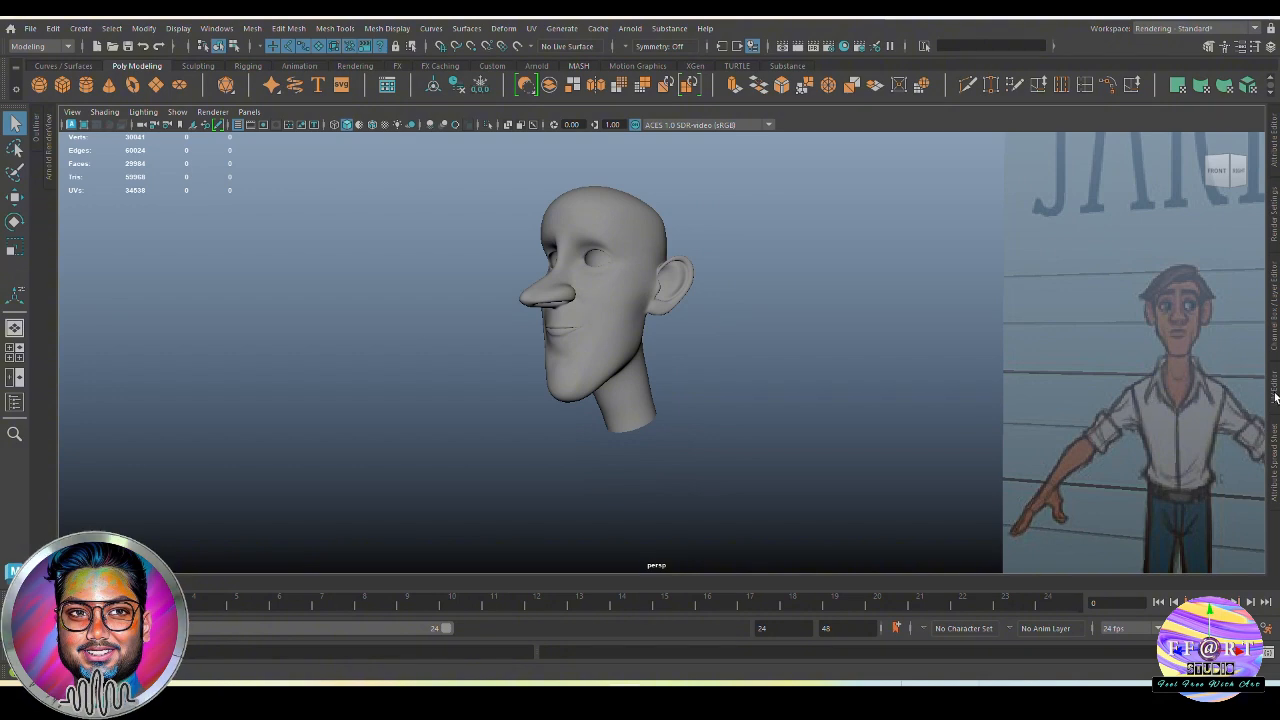
Show layer1 and select the torso mesh beneath the head
left_click(1274, 320)
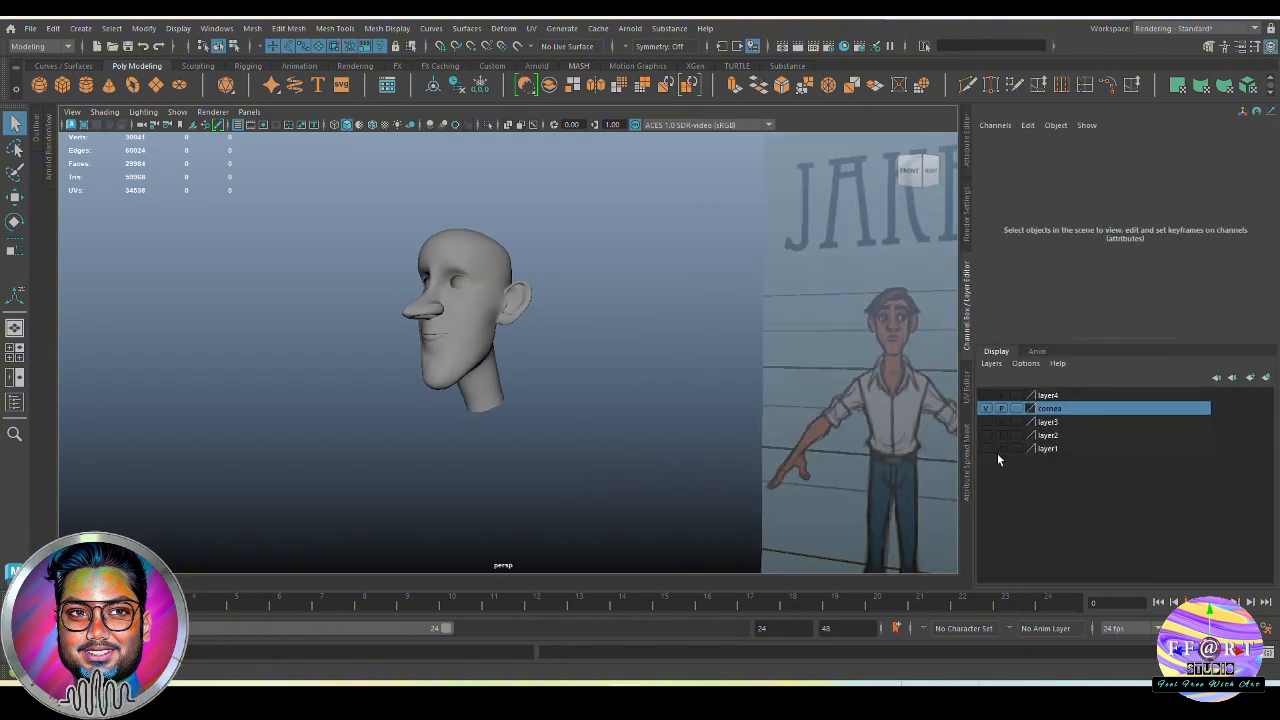
left_click(987, 449)
middle_click_drag(610, 473, 591, 433, "alt")
left_click(520, 413)
left_click_drag(591, 433, 510, 428, "alt")
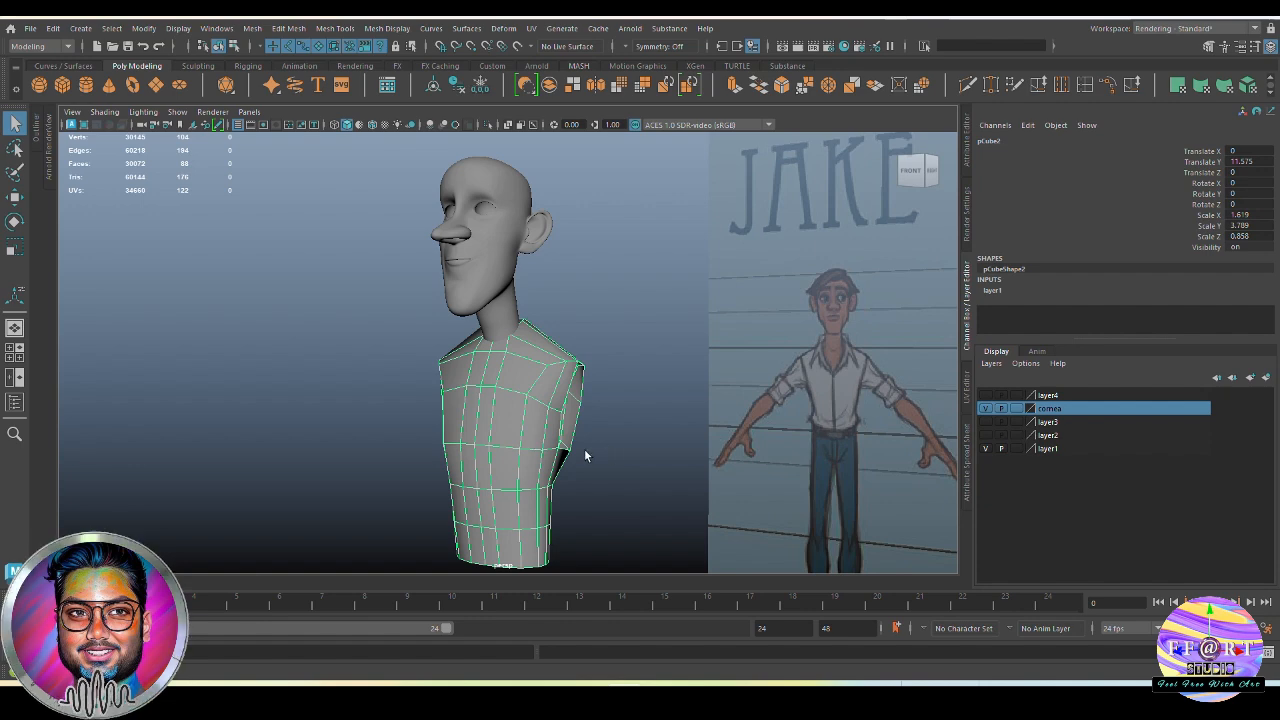
middle_click_drag(585, 450, 590, 432, "alt")
Show the clothing on layer2 temporarily and compare the torso with the shirt and reference drawing in front wireframe view
left_click(986, 435)
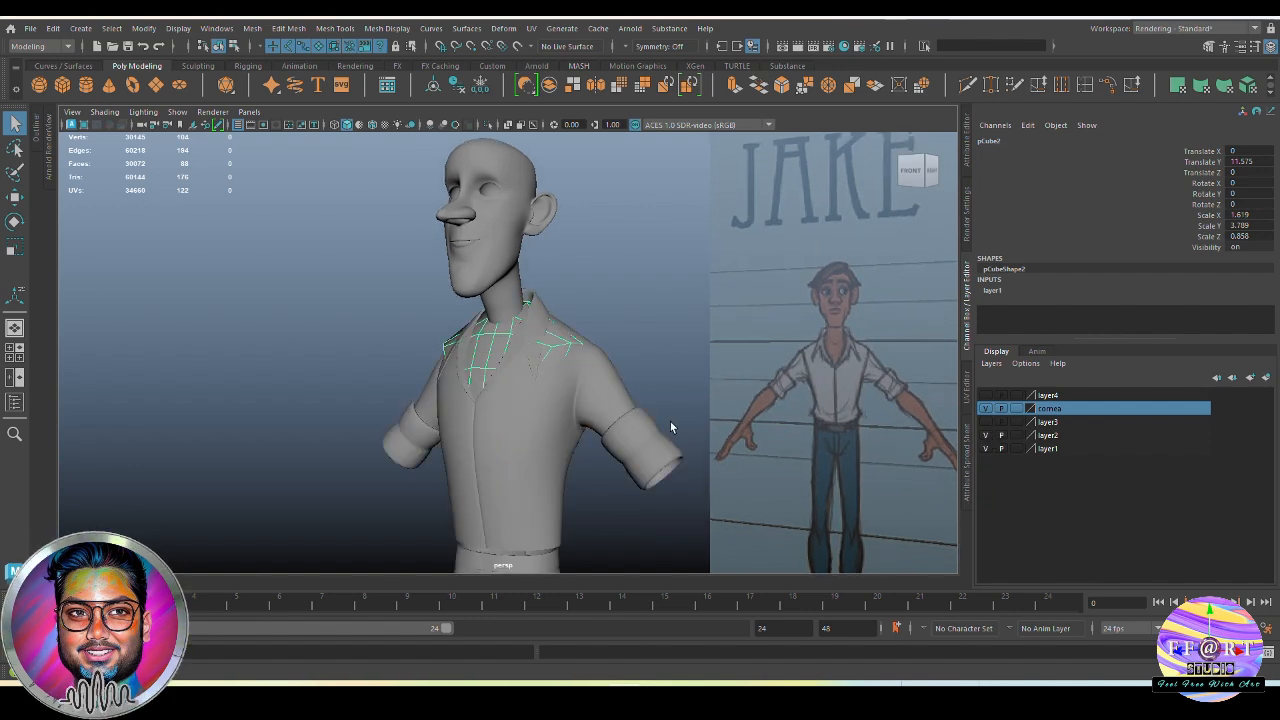
left_click_drag(670, 421, 657, 374, "alt")
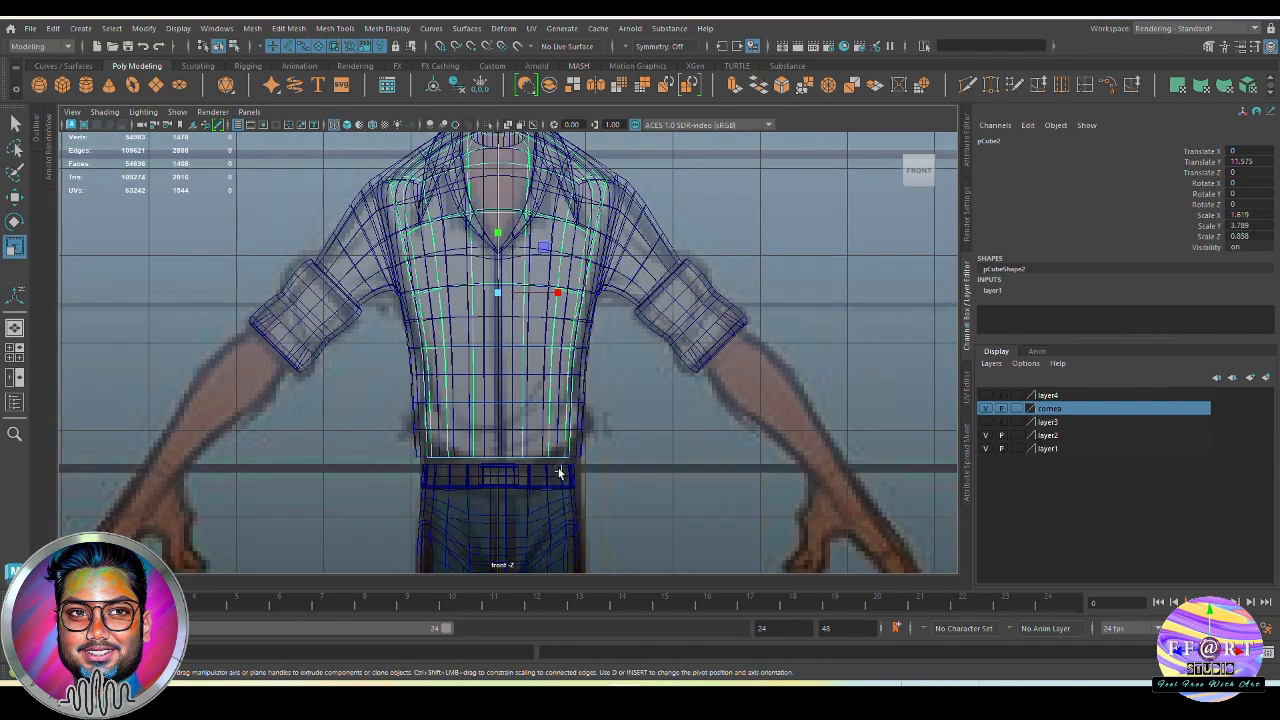
middle_click_drag(541, 388, 533, 466, "alt")
key("space")
left_click_drag(572, 390, 575, 349)
mouse_move(575, 356)
left_mouse_down("alt")
mouse_move(526, 376)
mouse_move(579, 378)
mouse_move(557, 395)
left_mouse_up("alt")
key("5")
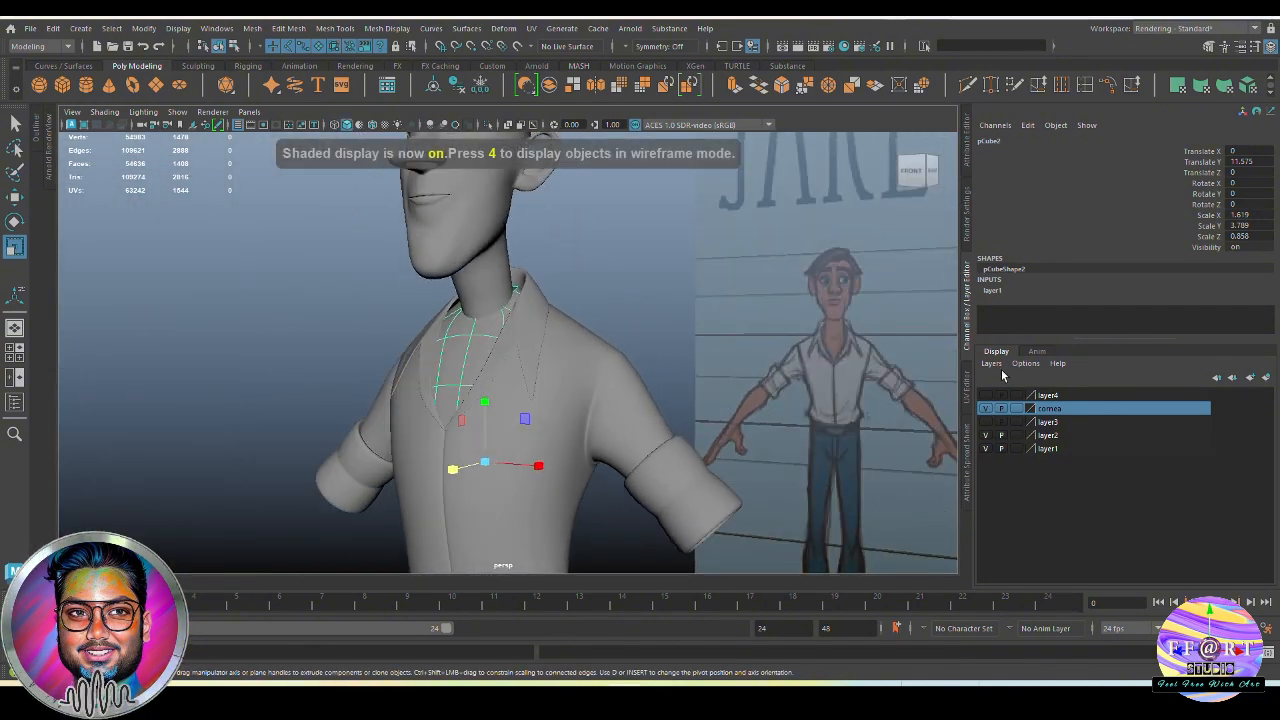
left_click(985, 435)
Display the torso without smoothing and select the head's border edge loop at the base of the neck
mouse_move(560, 330)
left_mouse_down("alt")
mouse_move(569, 317)
mouse_move(567, 339)
left_mouse_up("alt")
key("1")
right_click_drag(577, 291, 691, 404, "alt")
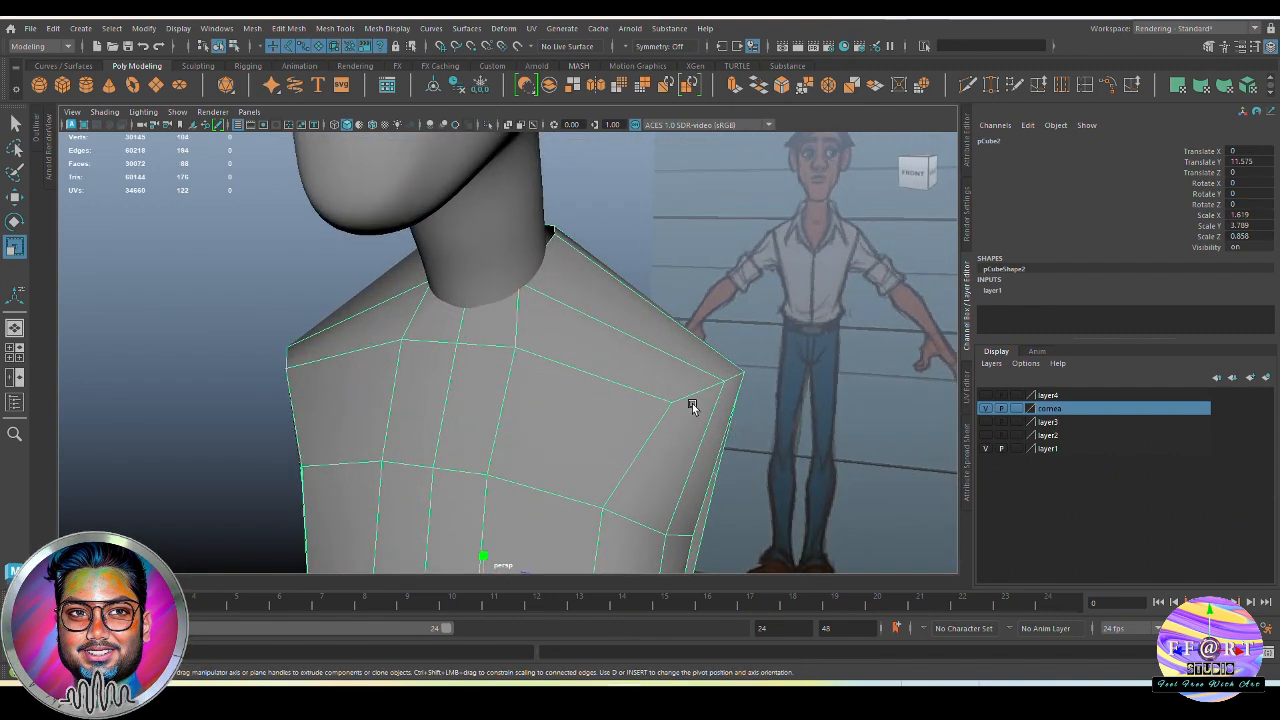
left_click_drag(691, 404, 614, 435, "alt")
left_click_drag(617, 381, 551, 346, "alt")
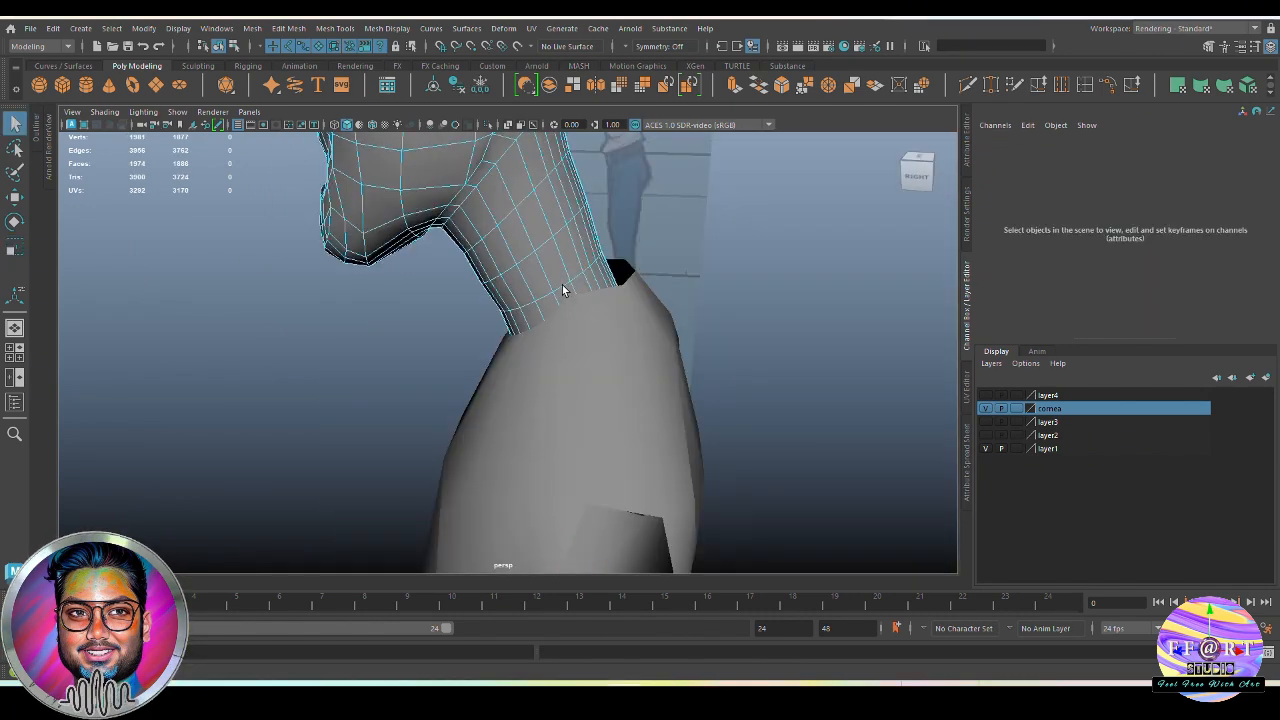
left_click_drag(563, 289, 627, 318, "alt")
right_click_drag(627, 318, 690, 368, "alt")
left_click_drag(690, 368, 663, 342, "alt")
double_click(737, 360)
Move the neck's bottom edge loop along its object axis to fit the torso opening and return to object mode
left_click_drag(305, 262, 346, 224, "alt")
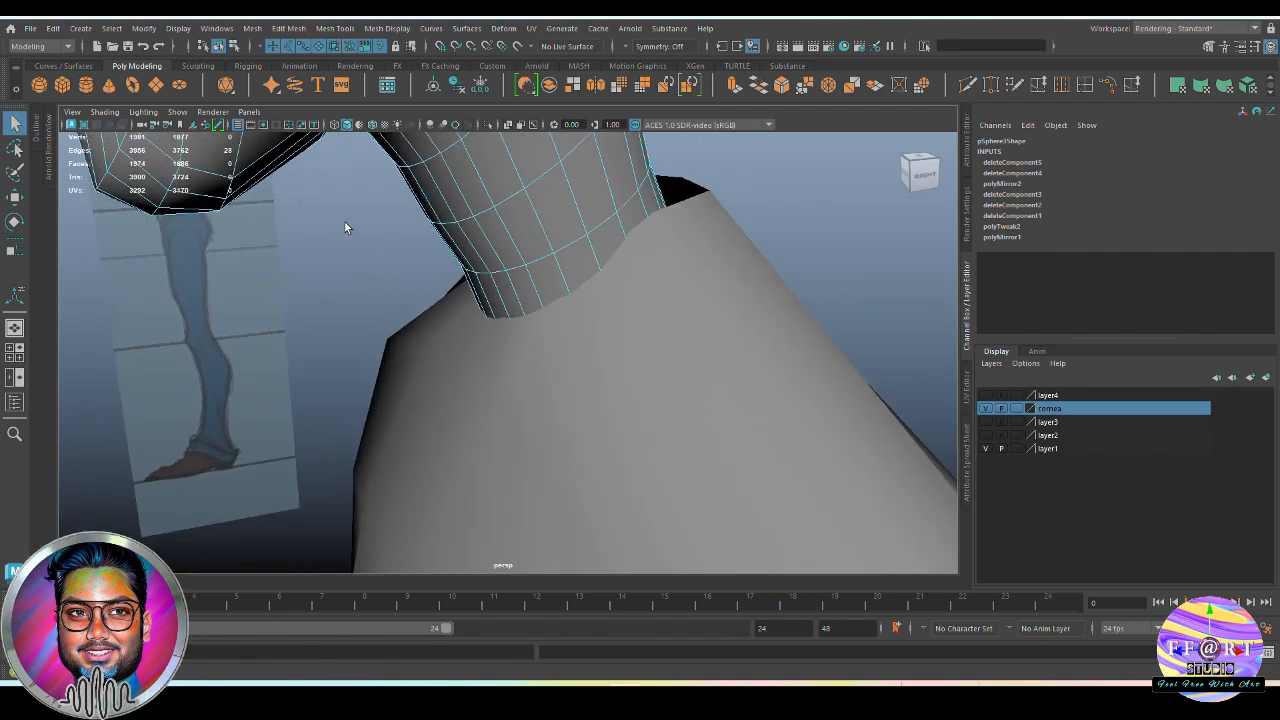
left_click_drag(212, 160, 258, 157, "alt")
middle_click_drag(234, 154, 337, 297, "alt")
left_click_drag(337, 297, 326, 309, "alt")
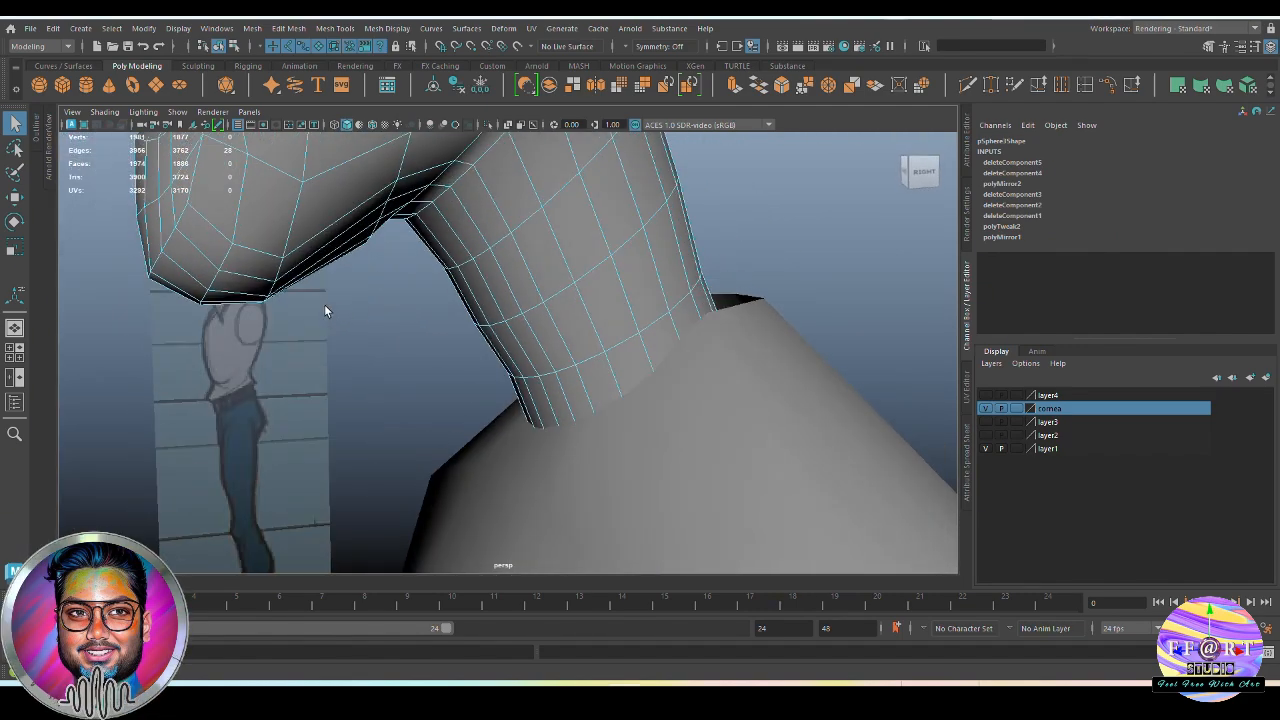
middle_click_drag(326, 309, 497, 409, "alt")
left_click_drag(228, 158, 668, 425, "alt")
key("w")
key("w")
left_click(750, 291)
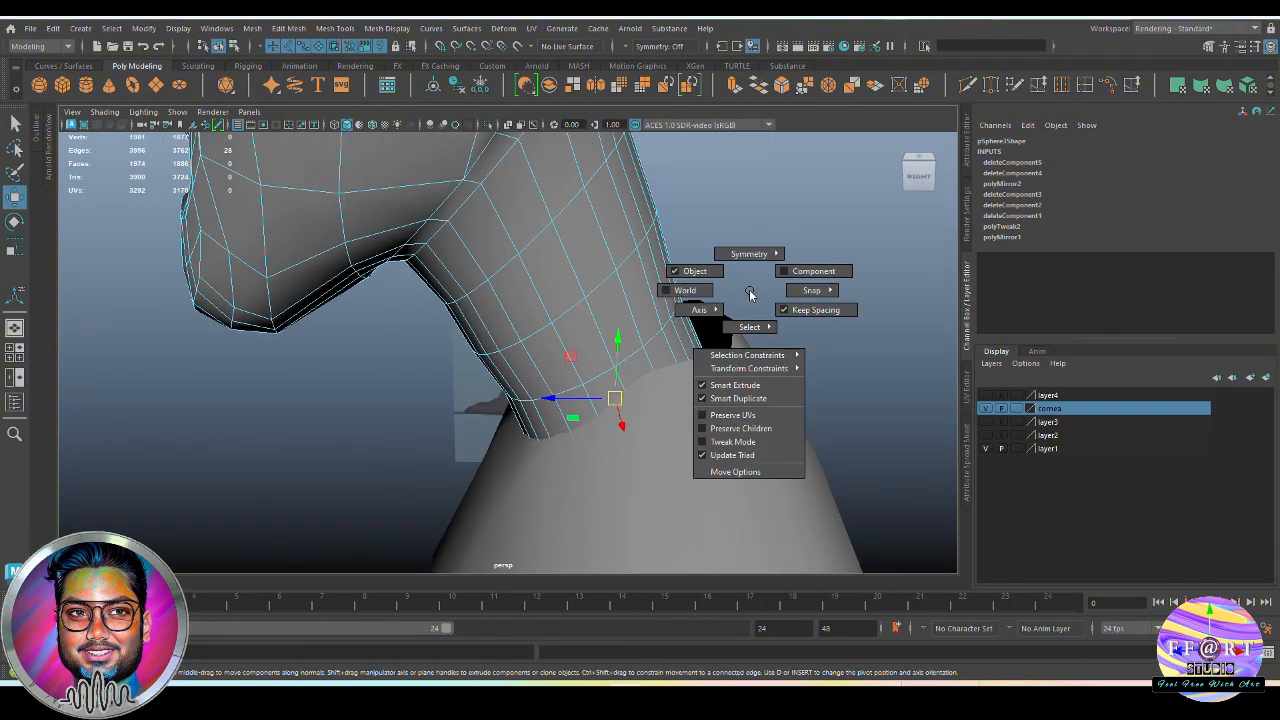
left_click_drag(750, 291, 708, 433, "alt")
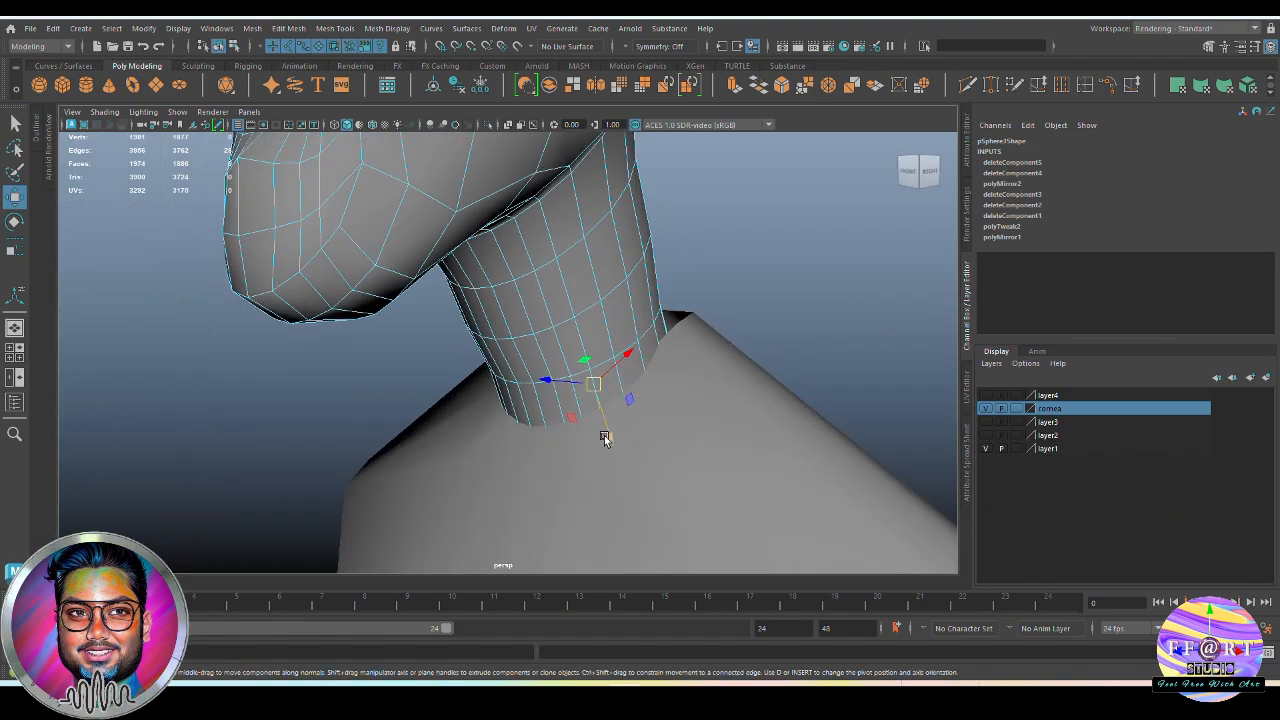
middle_click_drag(604, 438, 600, 421)
left_click_drag(597, 416, 638, 419, "alt")
key("F8")
left_click(730, 193)
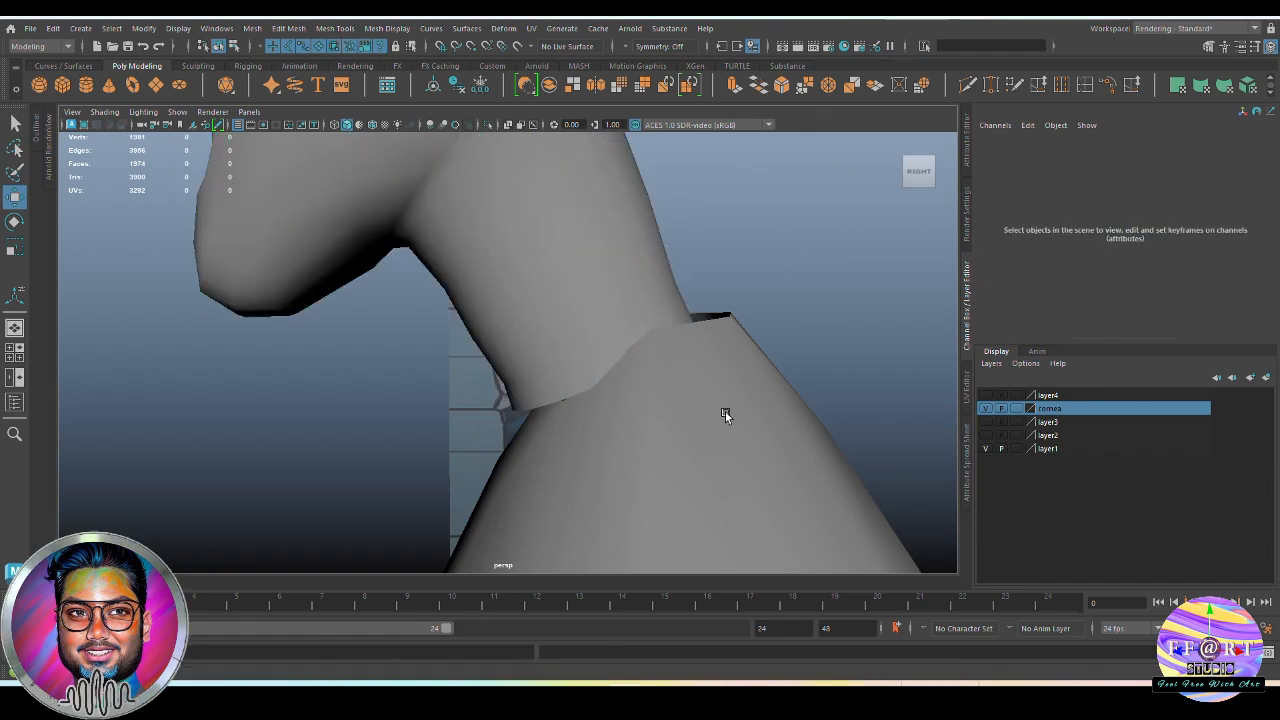
Isolate the torso mesh in the viewport and switch it to edge selection
left_click(725, 412)
left_click_drag(725, 412, 635, 440, "alt")
scroll(559, 430, "down", 4)
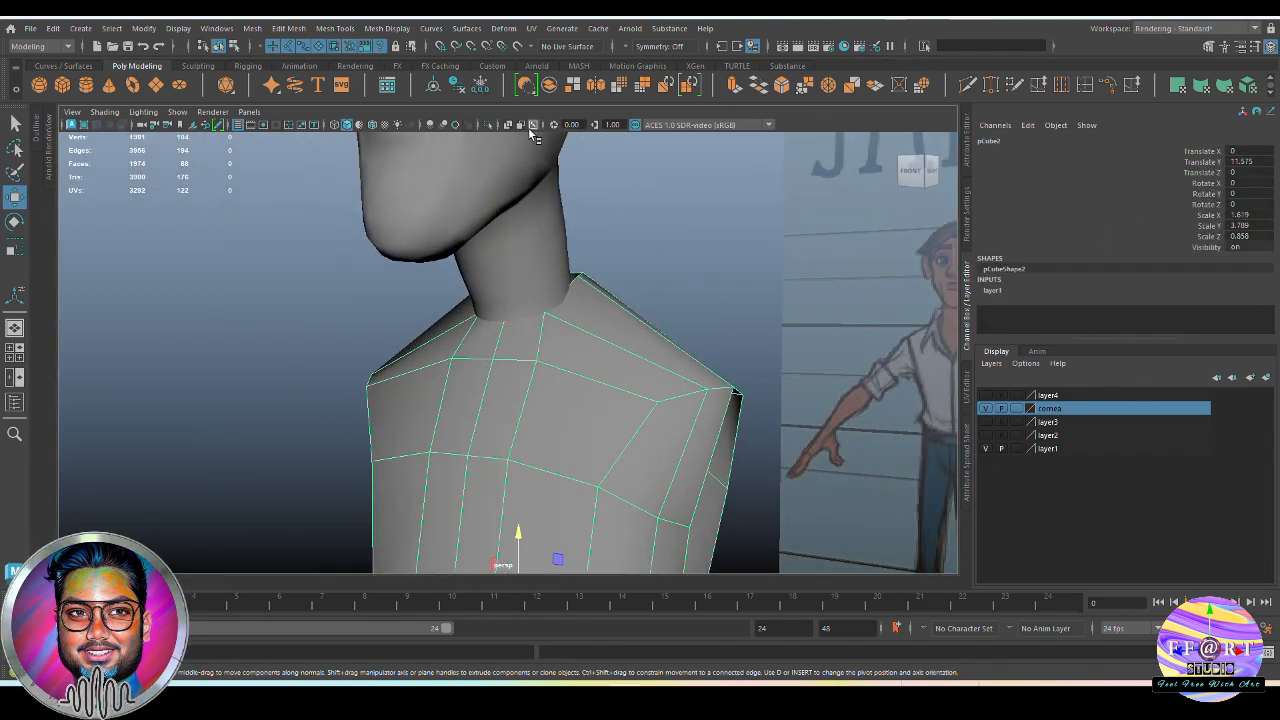
left_click(486, 123)
left_click_drag(600, 306, 637, 389, "alt")
key("F10")
double_click(558, 290)
left_click(612, 377)
left_click(614, 381)
Check the Multi-Cut tool's settings and turn on World X symmetry for editing the torso
key("q")
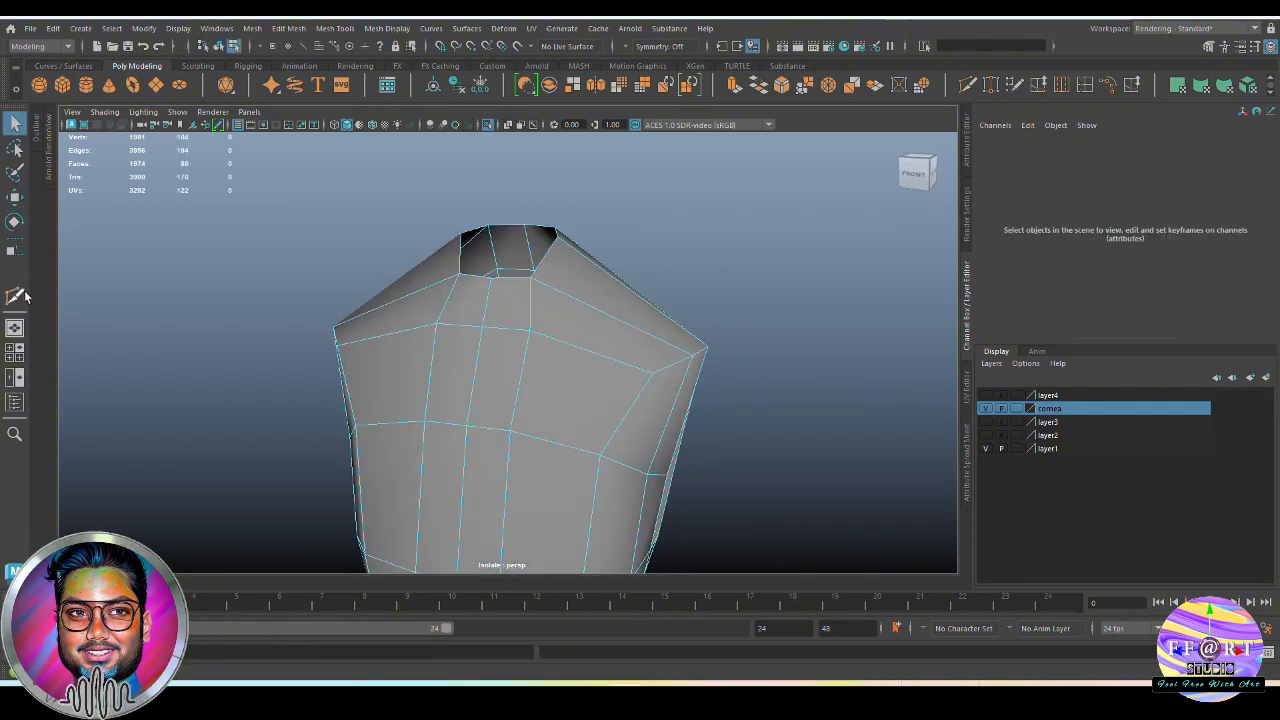
left_click(22, 296)
double_click(20, 296)
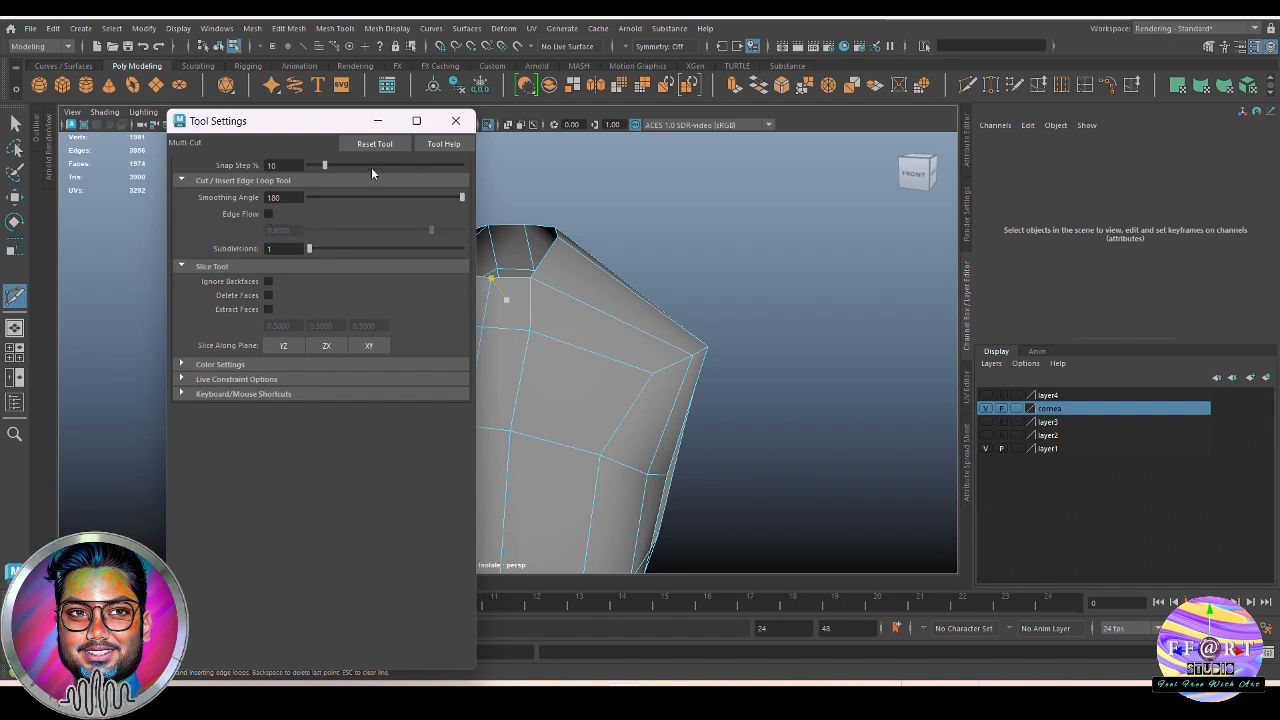
left_click(377, 124)
key("q")
left_click_drag(625, 300, 593, 206)
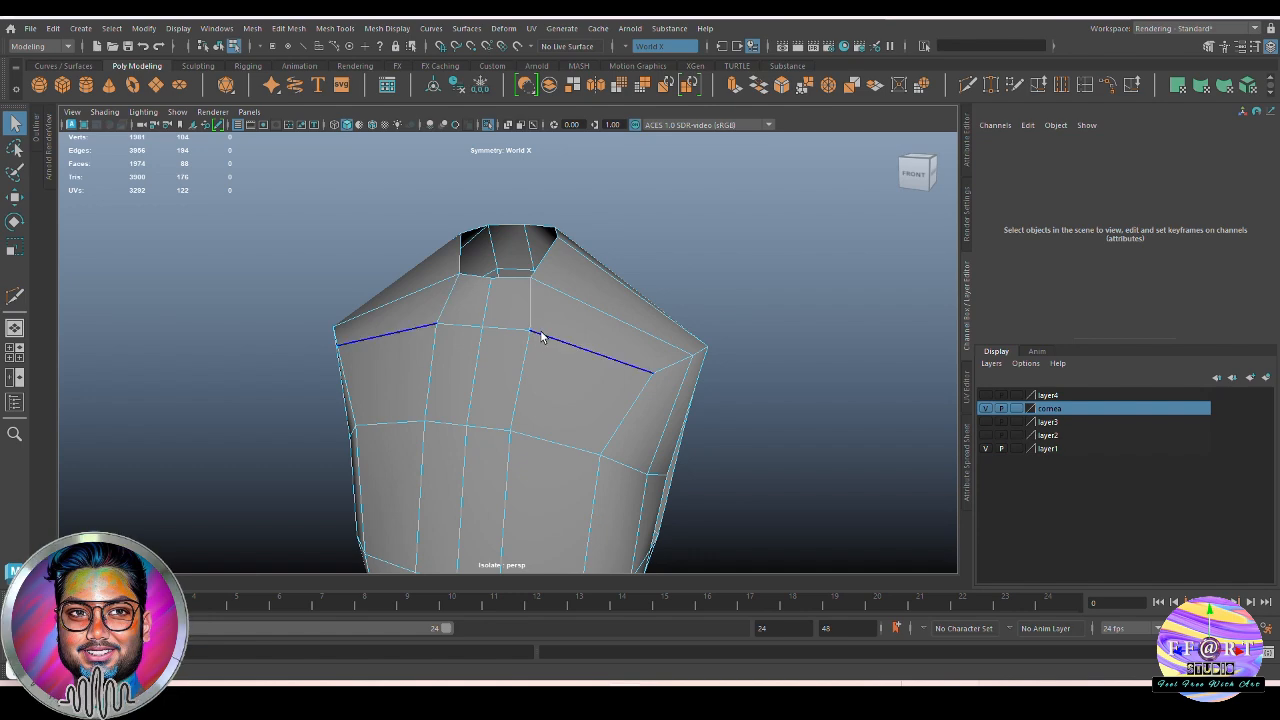
Cut mirrored edges with Multi-Cut across the shoulders around the neck opening and connect them to its border
left_click_drag(289, 346, 543, 408, "alt")
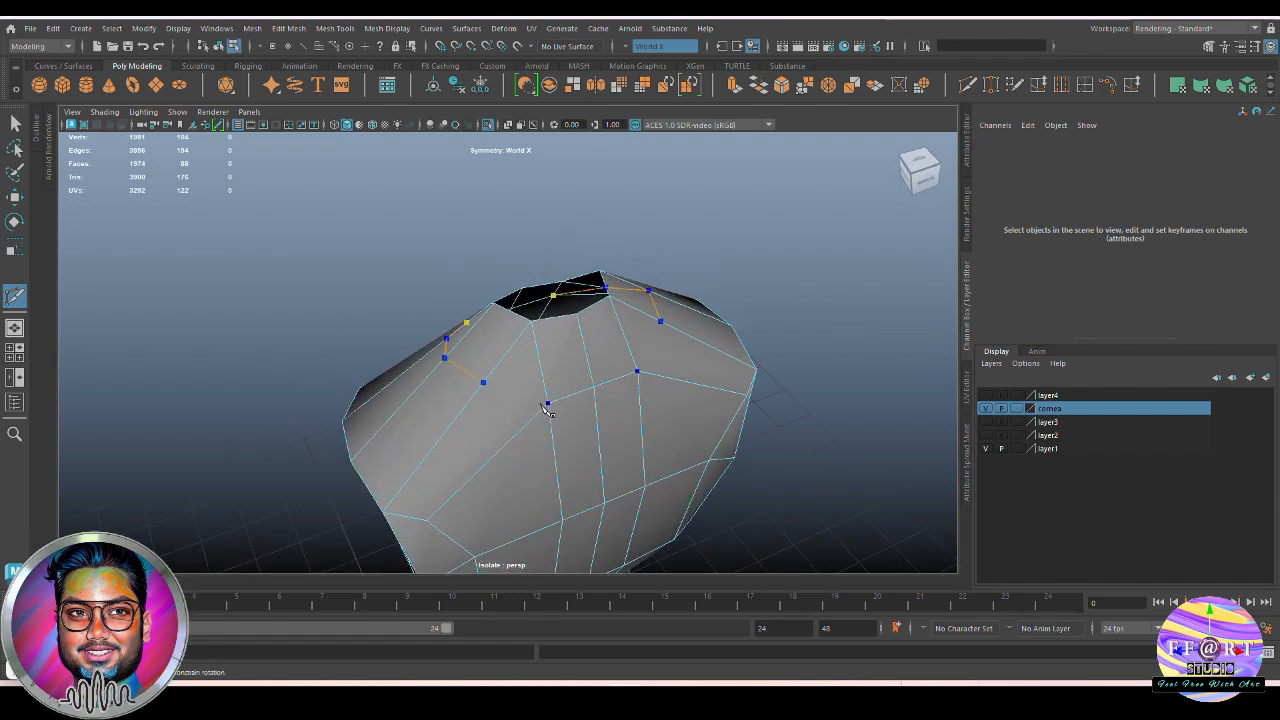
key("Return")
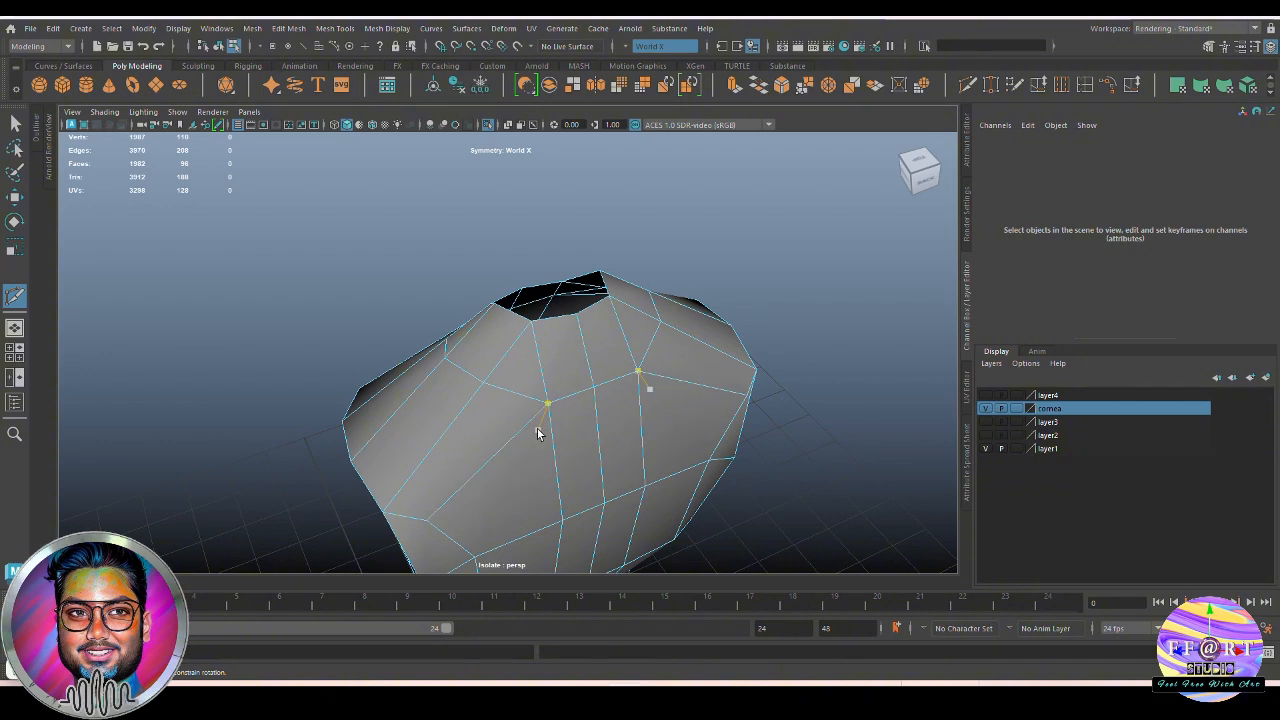
left_click_drag(528, 425, 535, 398, "alt")
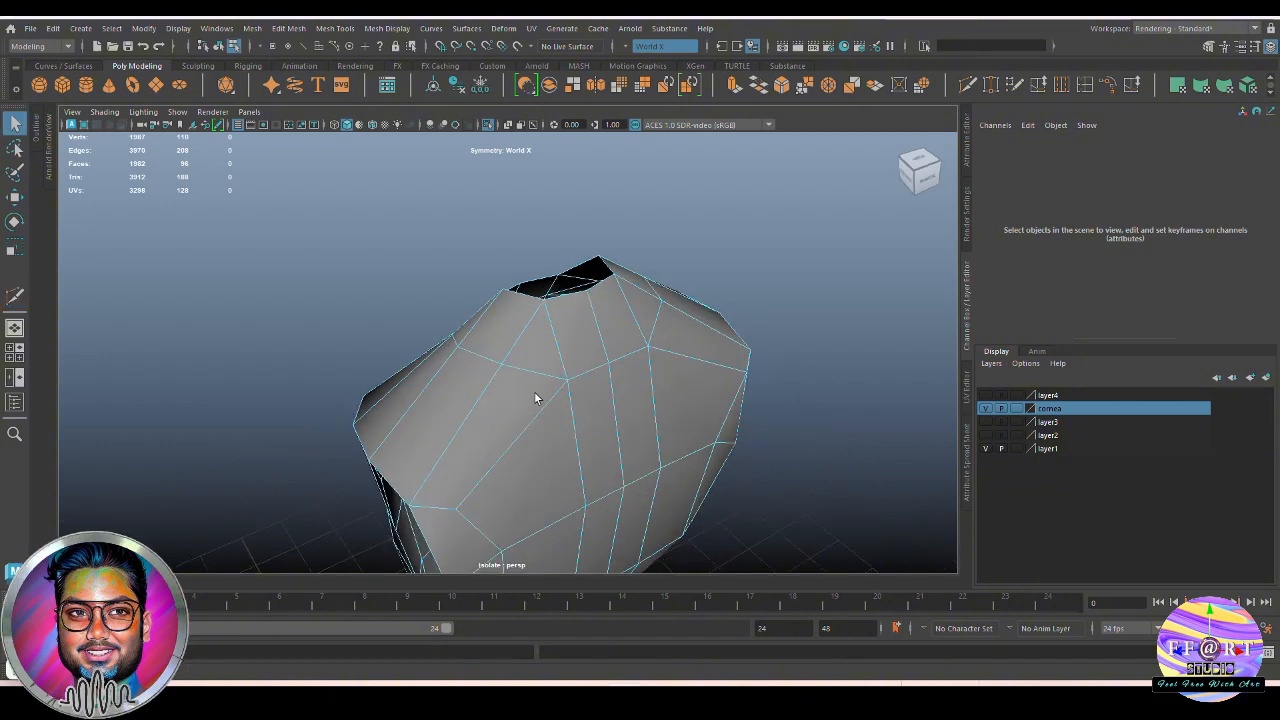
left_click(9, 303)
left_click_drag(541, 350, 538, 390, "alt")
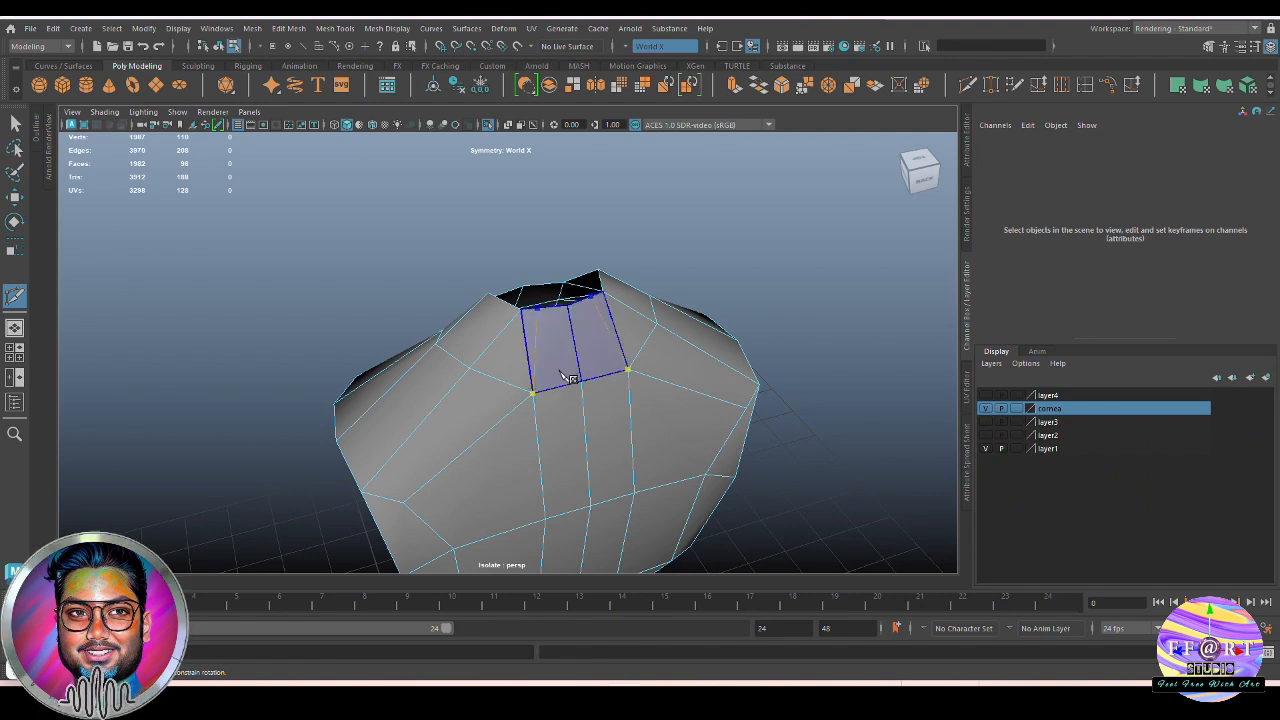
left_click(560, 373, "shift")
left_click_drag(442, 402, 540, 356, "alt")
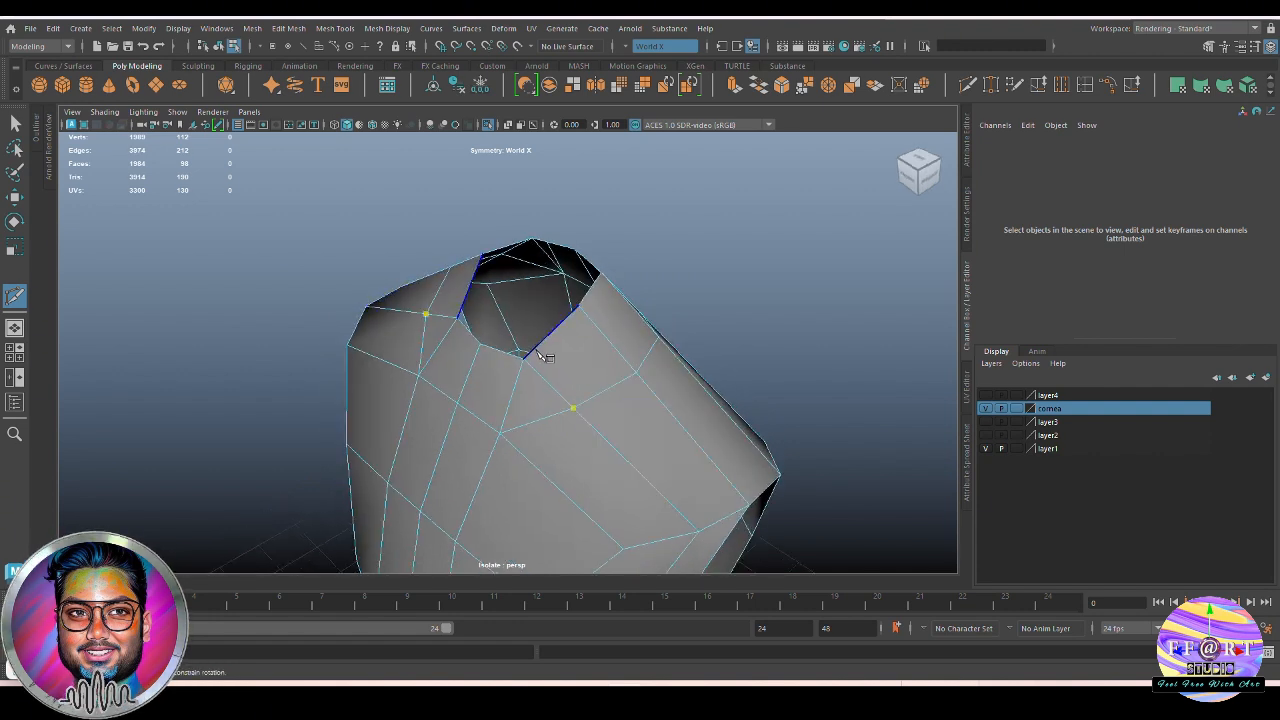
left_click(565, 379, "shift")
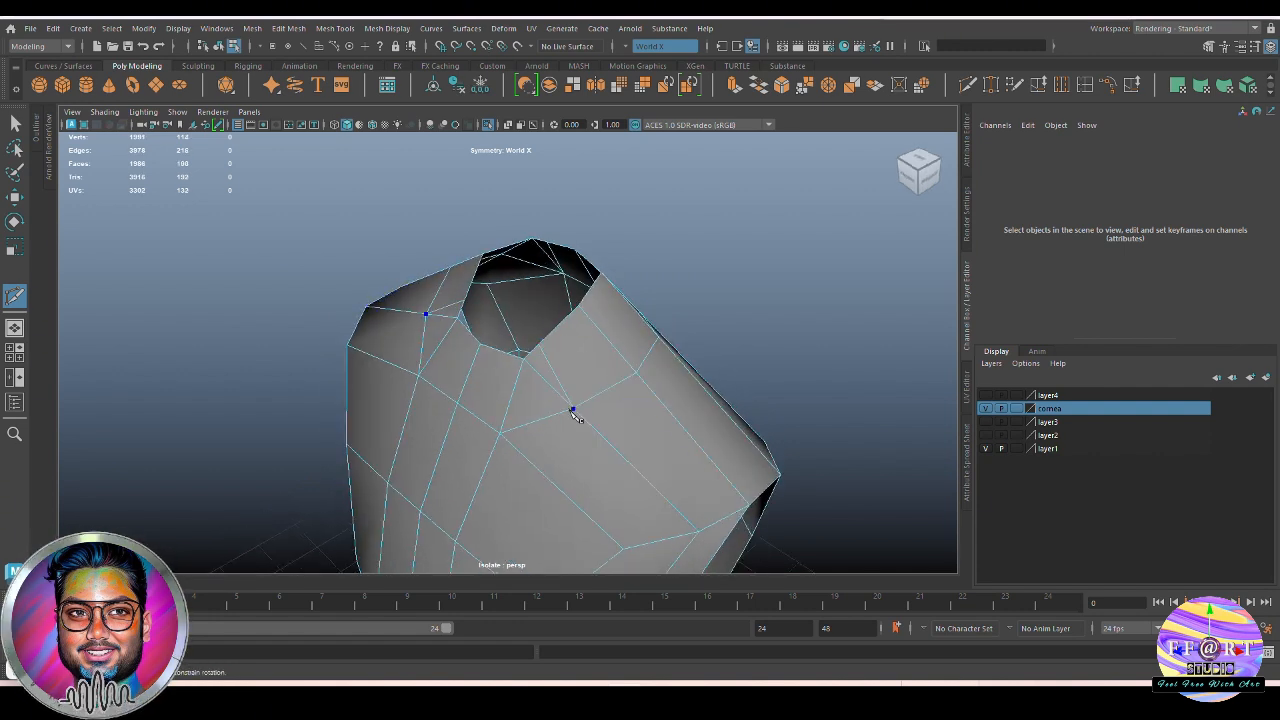
key("Return")
Delete the surplus mirrored edges around the neck opening
left_click_drag(557, 391, 595, 348, "alt")
key("ctrl+Delete")
key("ctrl+Delete")
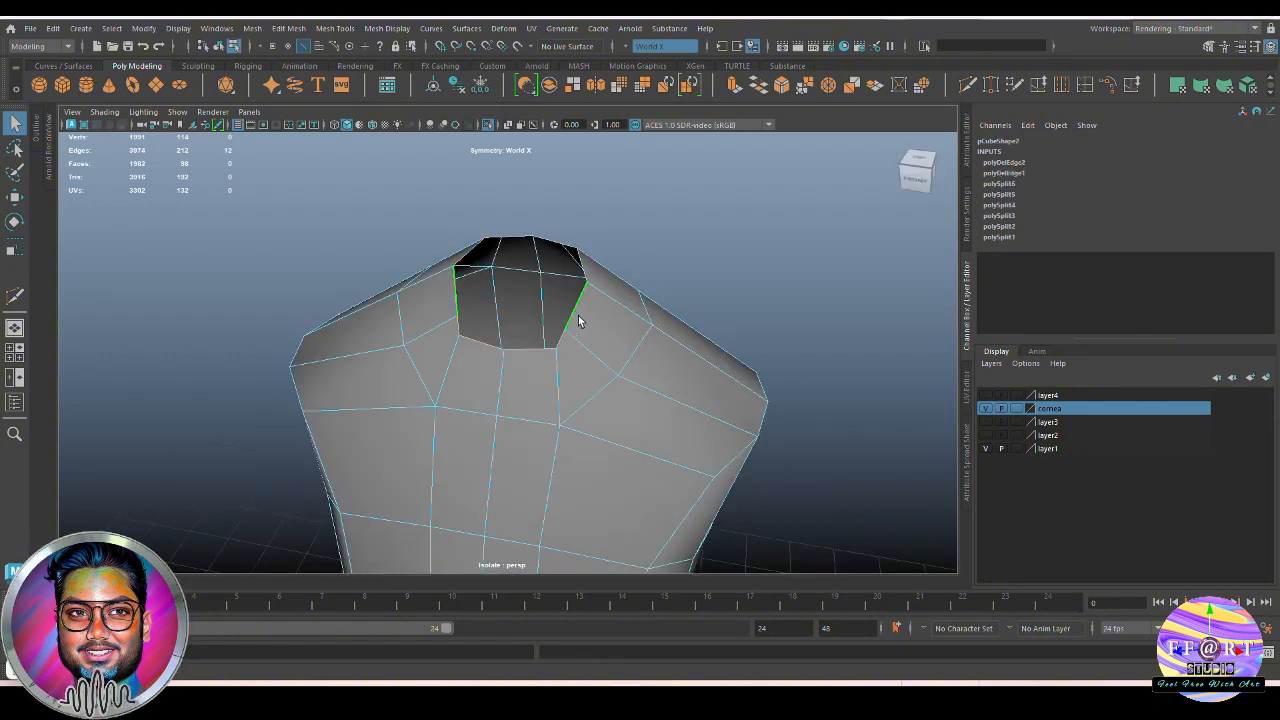
Insert mirrored vertical edge loops on both sides of the torso's centre line
left_click(967, 85)
left_click_drag(541, 393, 544, 365, "alt")
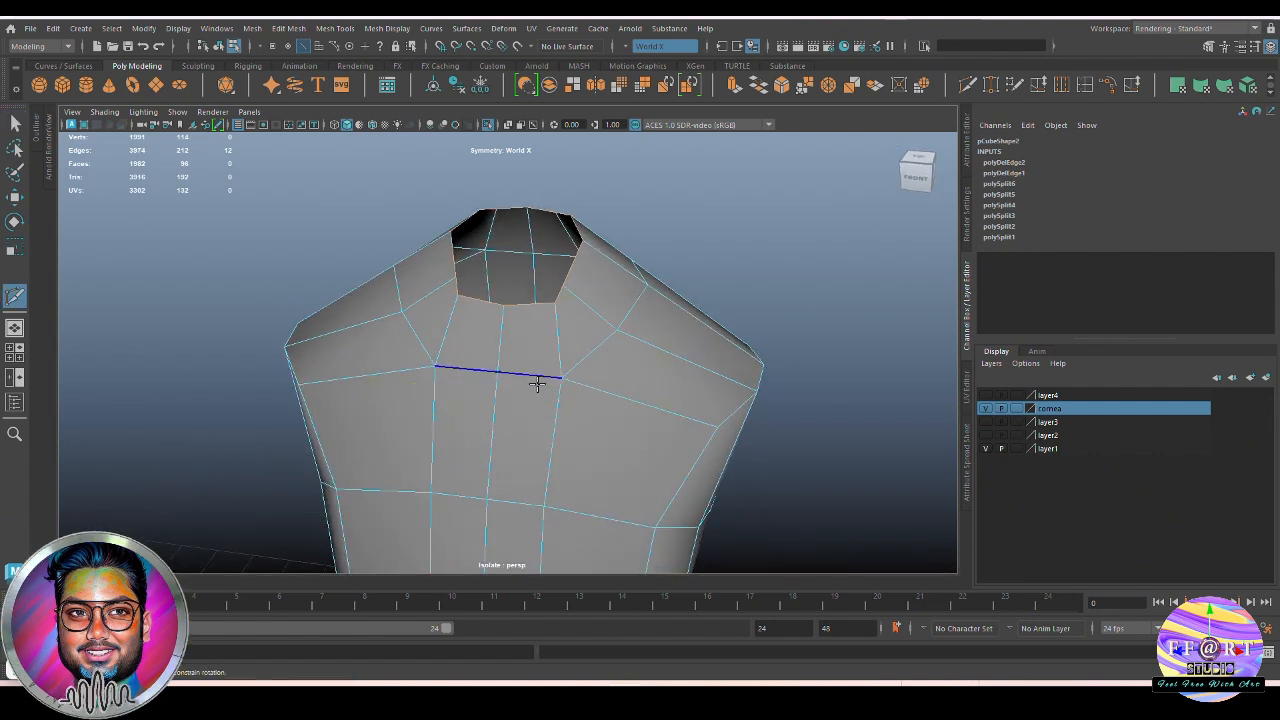
left_click(537, 384, "ctrl")
left_click_drag(597, 420, 571, 380, "alt")
Apply Edit Edge Flow to the outer pair of vertical loops down the front of the torso
double_click(554, 378)
scroll(583, 403, "down", 2)
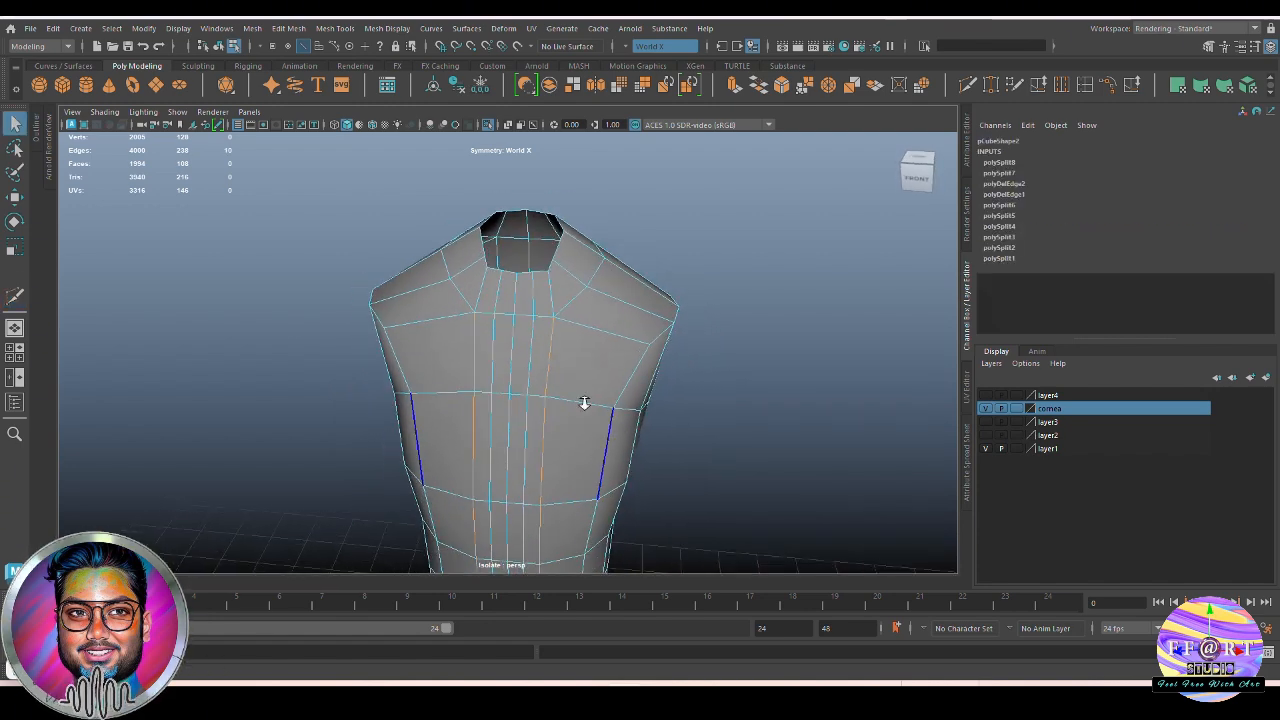
left_click(1108, 87)
left_click_drag(592, 442, 578, 404, "alt")
middle_click_drag(579, 436, 571, 420, "alt")
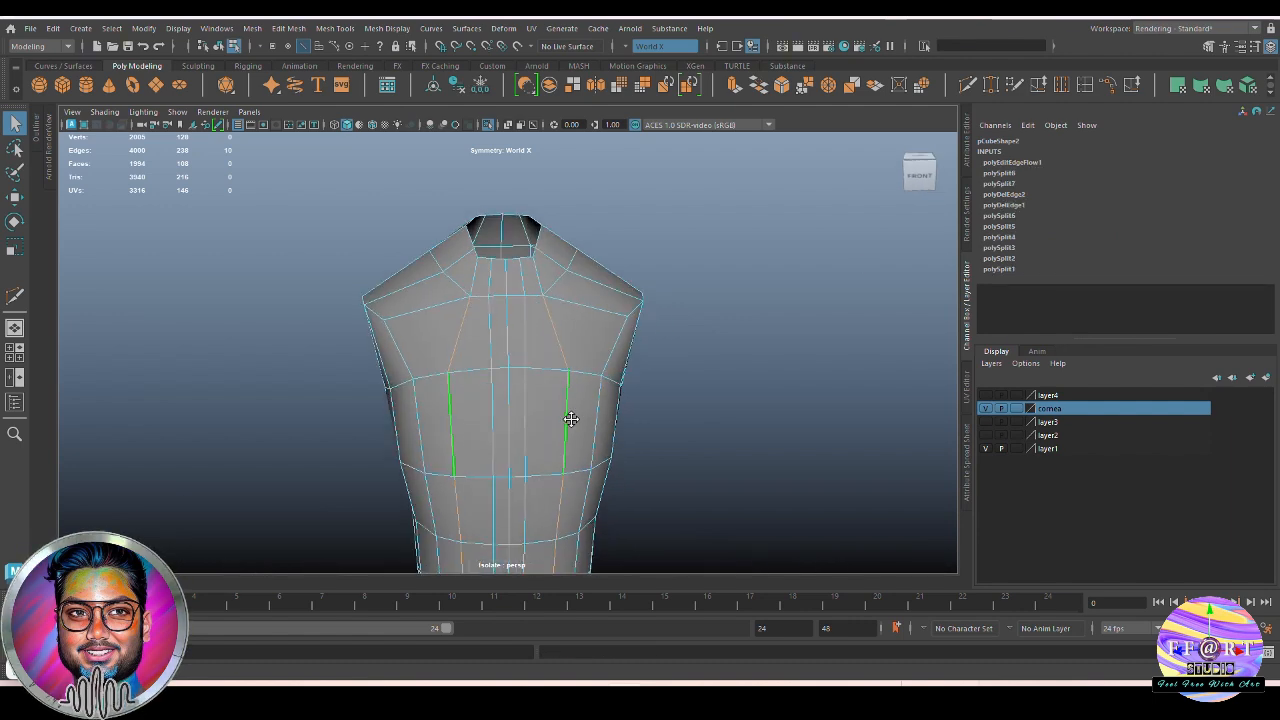
mouse_move(571, 419)
left_mouse_down("alt")
mouse_move(486, 420)
mouse_move(569, 437)
left_mouse_up("alt")
Apply Edit Edge Flow to the inner pair of vertical loops beside the torso's centre line
left_click(532, 402)
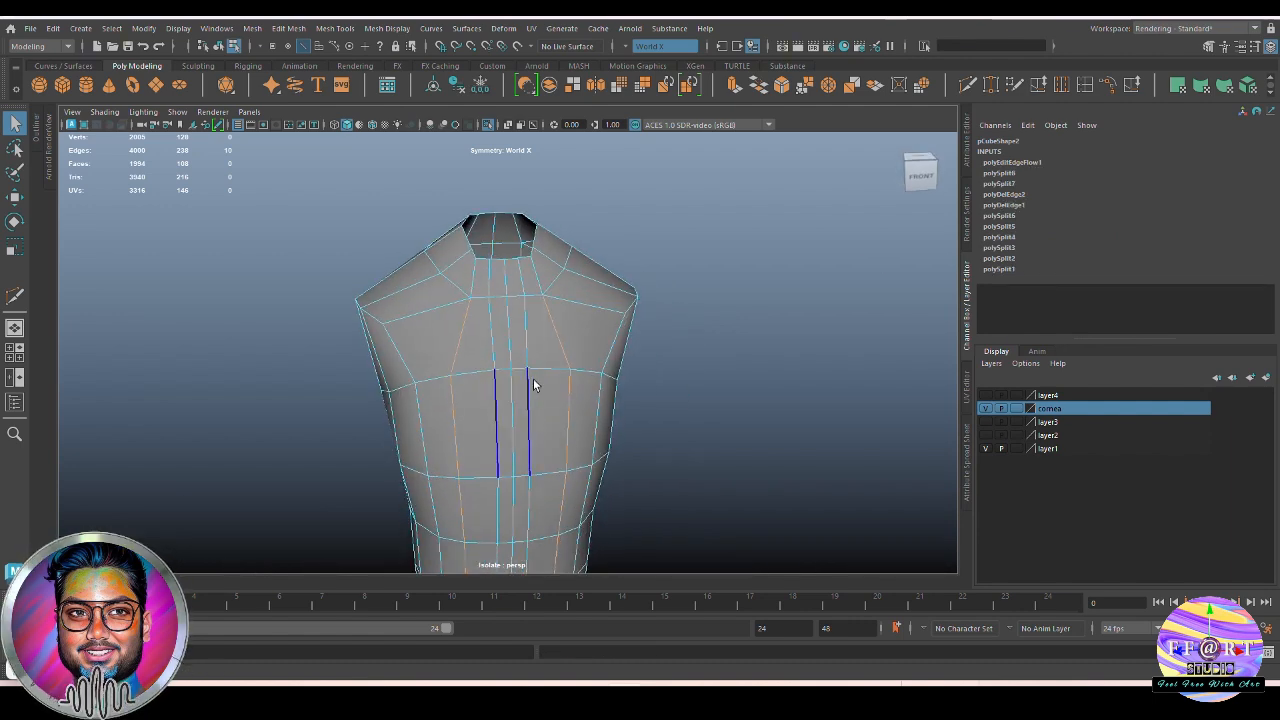
double_click(531, 386)
key("g")
left_click_drag(551, 394, 588, 282, "alt")
left_click(588, 280)
left_click_drag(601, 366, 538, 318, "alt")
scroll(540, 393, "up", 3)
Move the centre and neighbouring mirrored vertices of the upper chest row into a curve below the neck opening
key("F9")
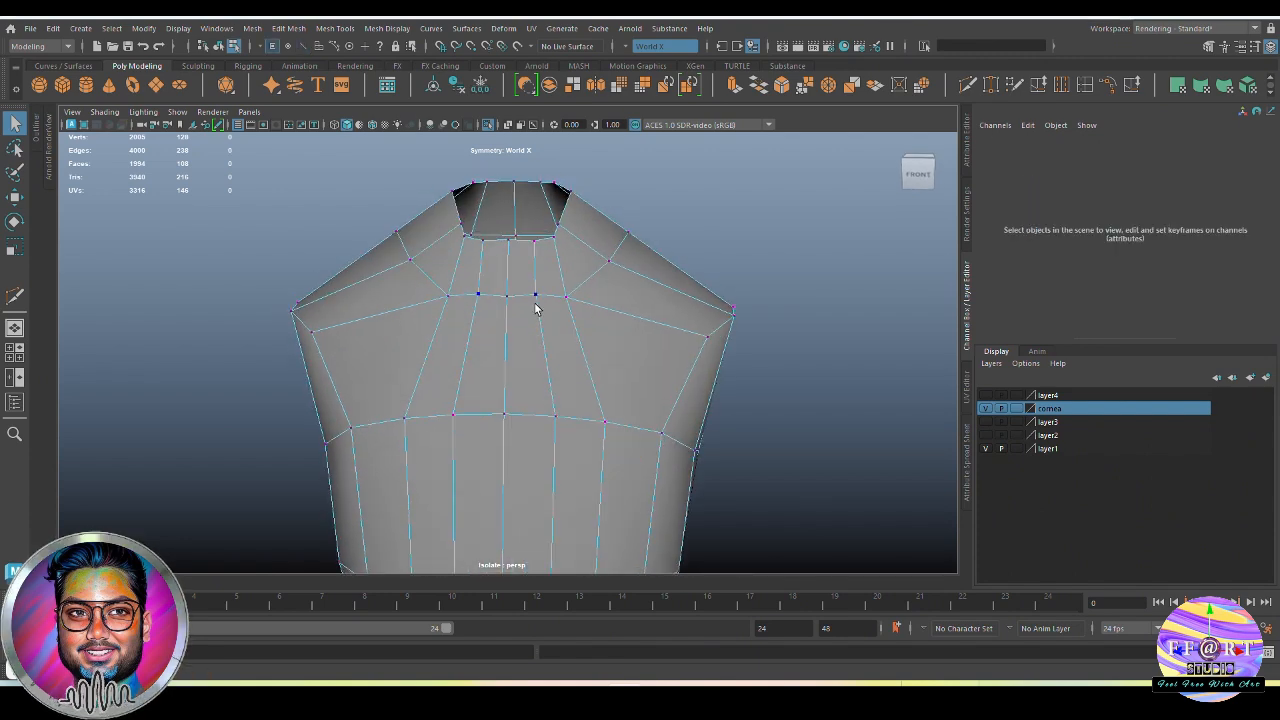
left_click(534, 300)
key("w")
left_click_drag(535, 236, 508, 257)
left_click(508, 297)
scroll(530, 300, "up", 3)
left_click_drag(560, 315, 520, 310, "alt")
left_click(523, 291)
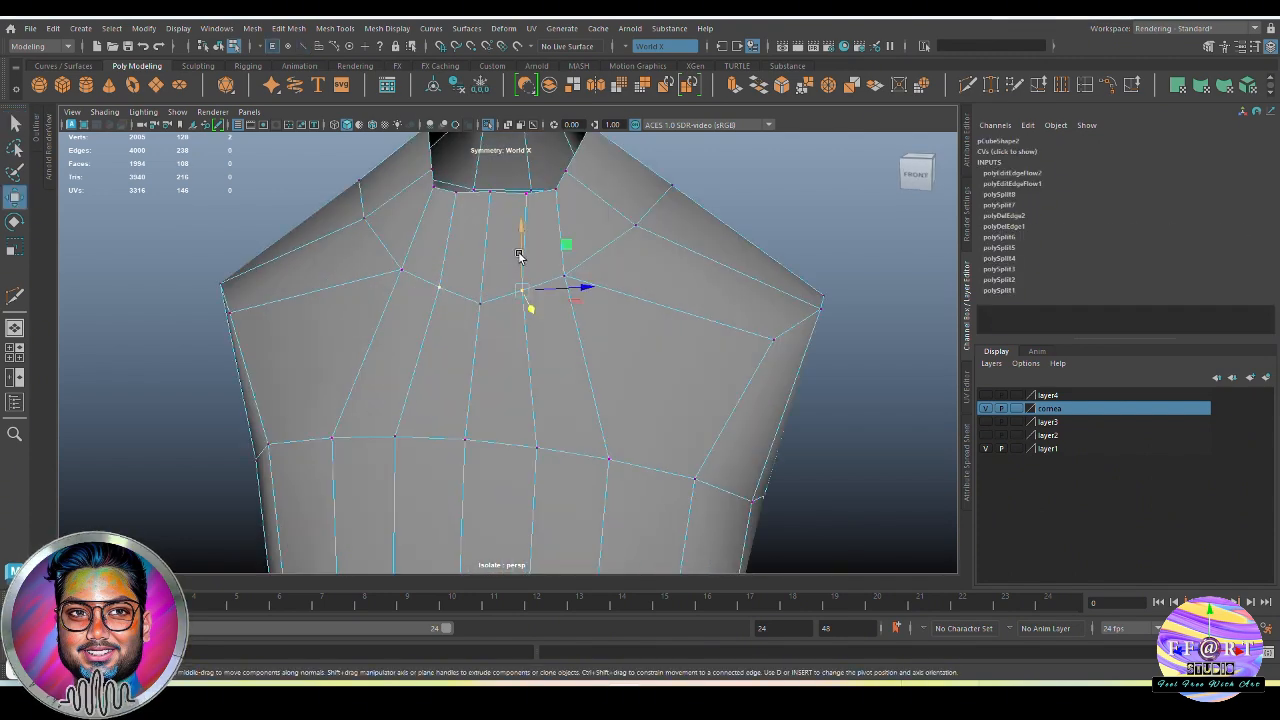
left_click_drag(521, 250, 527, 238)
left_click_drag(620, 314, 570, 306, "alt")
Cut mirrored edges from the upper chest row to the row below and delete the diagonal edges beside them
scroll(711, 342, "down", 3)
key("y")
left_click(591, 276)
right_click(600, 283)
key("q")
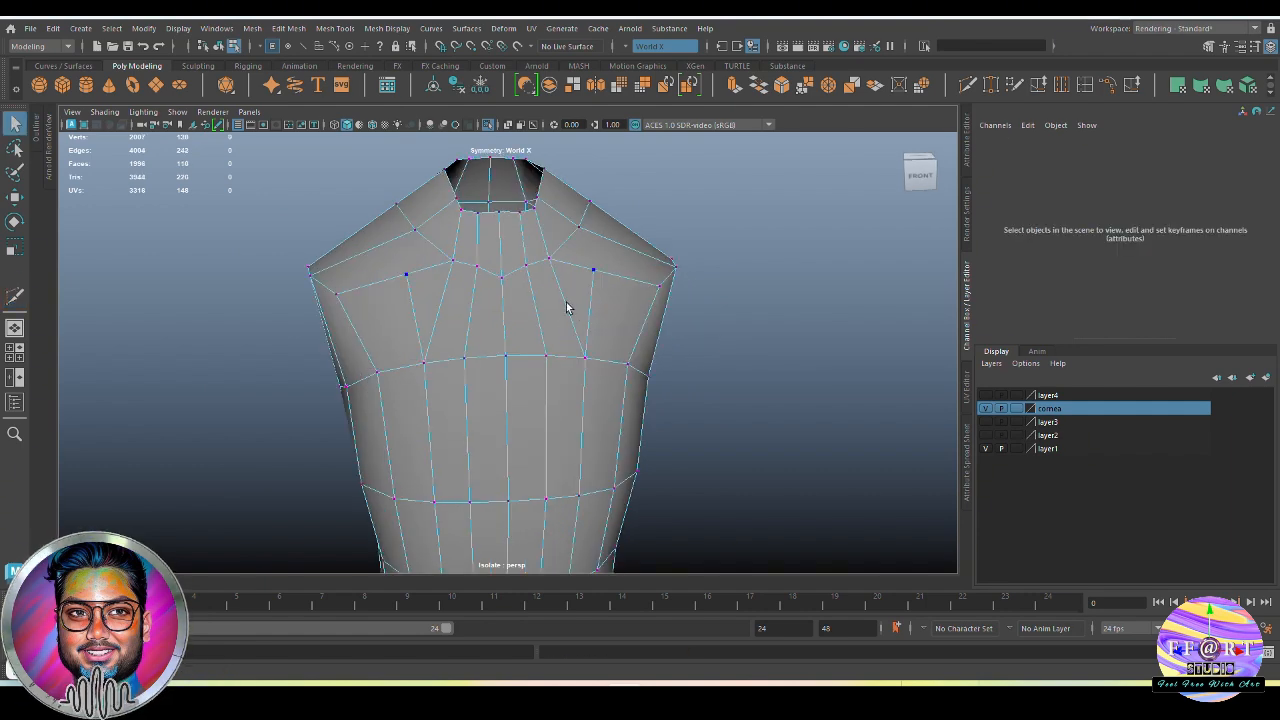
left_click(736, 277)
key("Delete")
Extend the mirrored cuts over the shoulders and around the torso to complete the vertical edge loop
left_click_drag(736, 277, 618, 270, "alt")
left_click(968, 85)
left_click(540, 328, "ctrl")
scroll(600, 345, "up", 3)
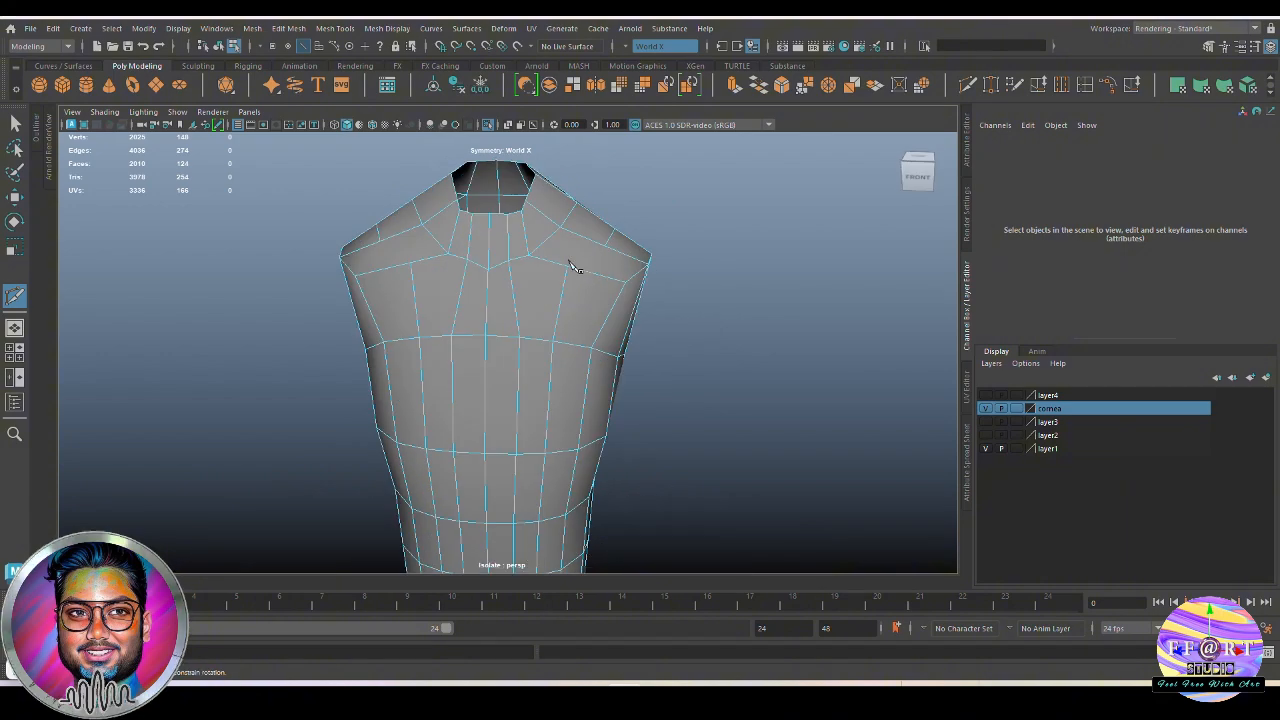
right_click(691, 300)
mouse_move(691, 300)
left_mouse_down("alt")
mouse_move(635, 280)
mouse_move(634, 330)
mouse_move(692, 312)
left_mouse_up("alt")
right_click_drag(692, 312, 734, 354, "alt")
middle_click_drag(734, 354, 745, 404, "alt")
key("q")
scroll(537, 289, "down", 2)
Select the vertical loop running over both shoulders and apply Edit Edge Flow to it
left_click_drag(545, 340, 571, 360, "alt")
key("F9")
scroll(571, 360, "down", 3)
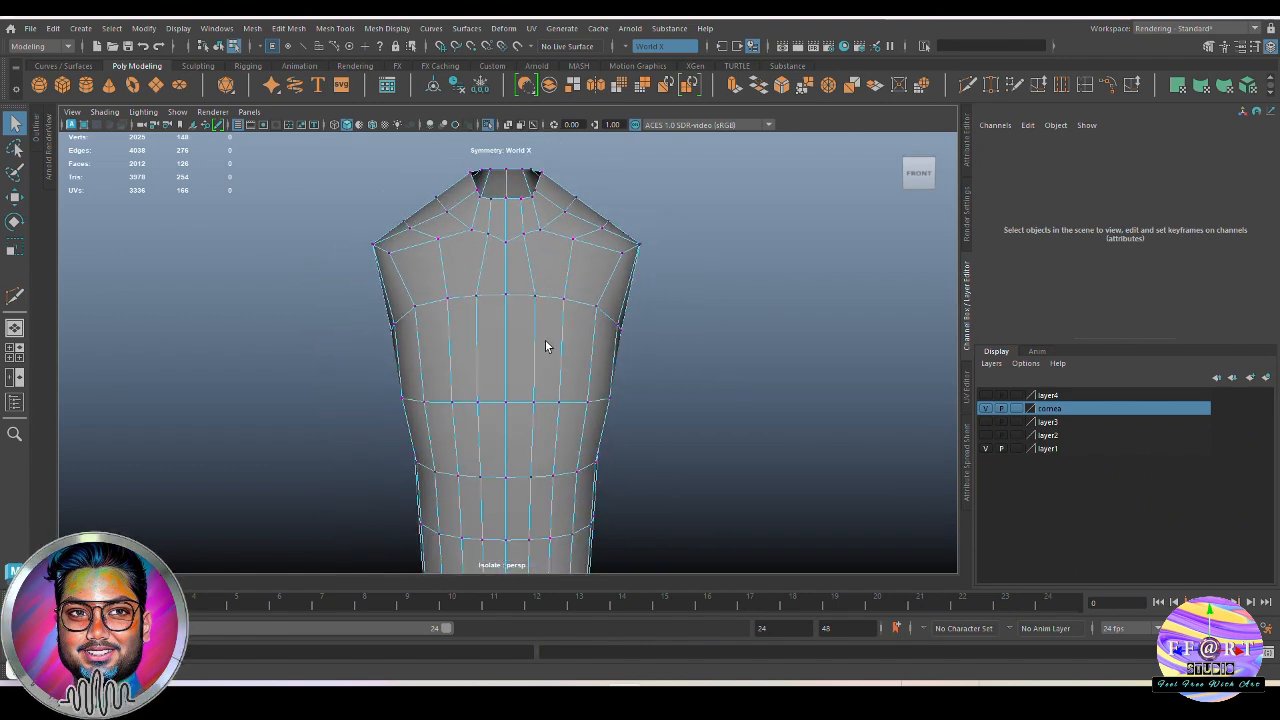
key("F10")
left_click(569, 276)
left_click(1115, 85)
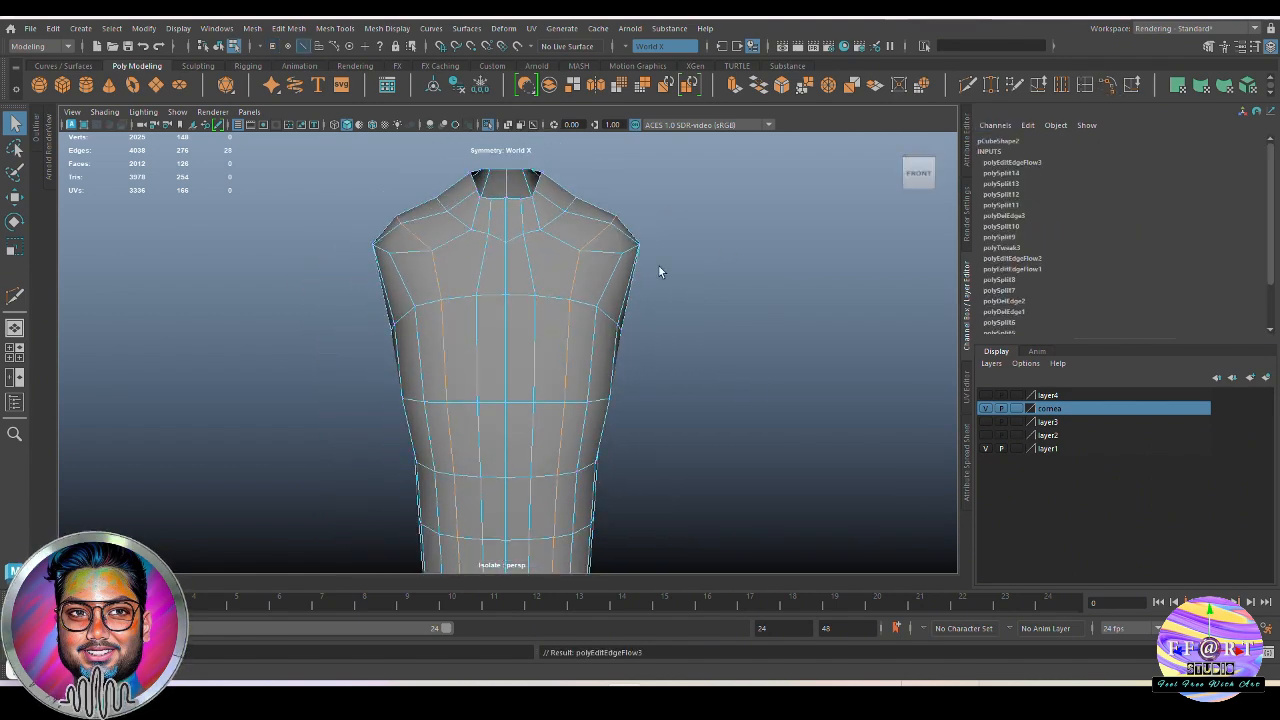
Insert mirrored vertical loops between the inner and outer chest loops and cut their upper ends toward the neck
mouse_move(746, 318)
left_mouse_down("alt")
mouse_move(669, 326)
mouse_move(751, 327)
left_mouse_up("alt")
middle_click_drag(630, 342, 651, 306, "alt")
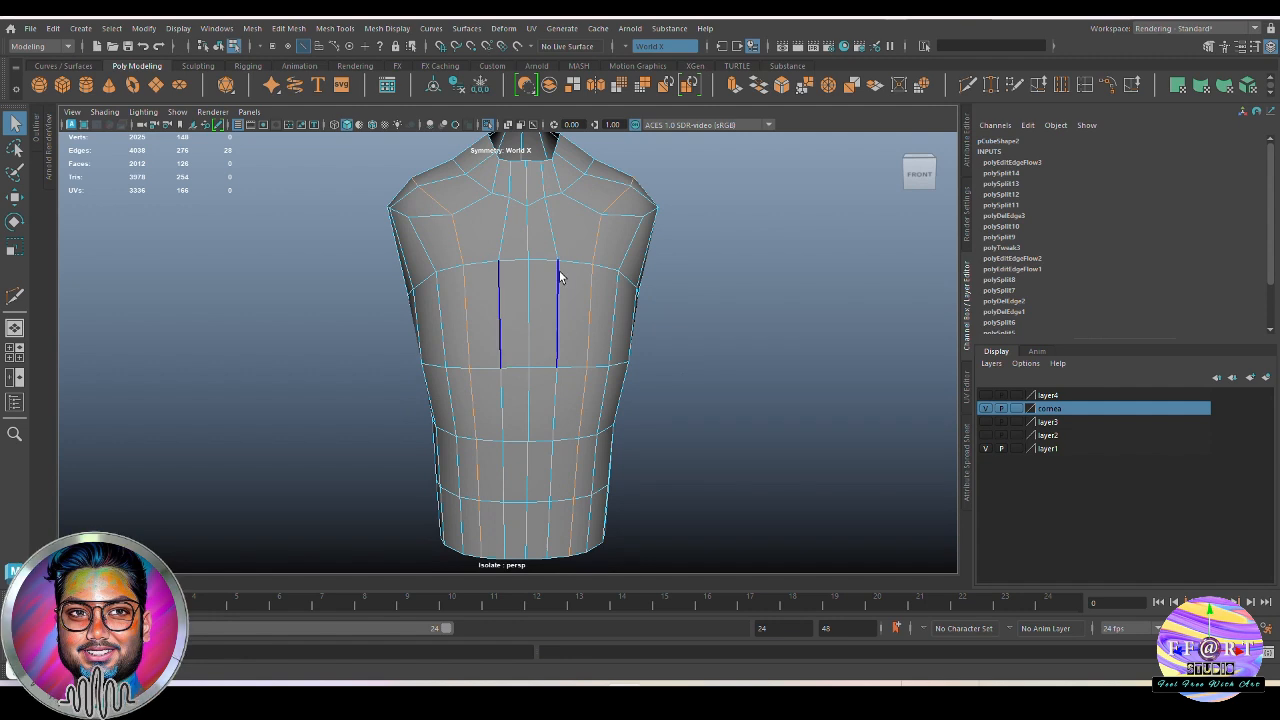
left_click(968, 86)
left_click(574, 265, "ctrl")
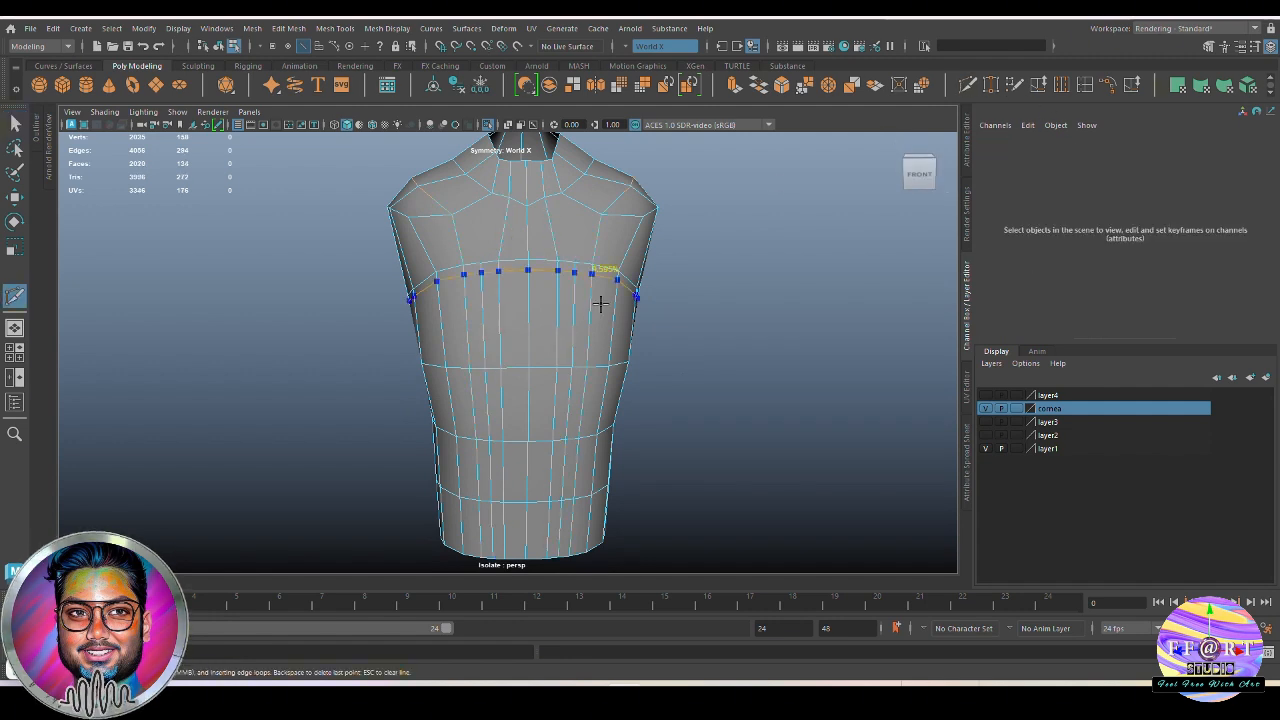
left_click_drag(553, 204, 612, 334, "alt")
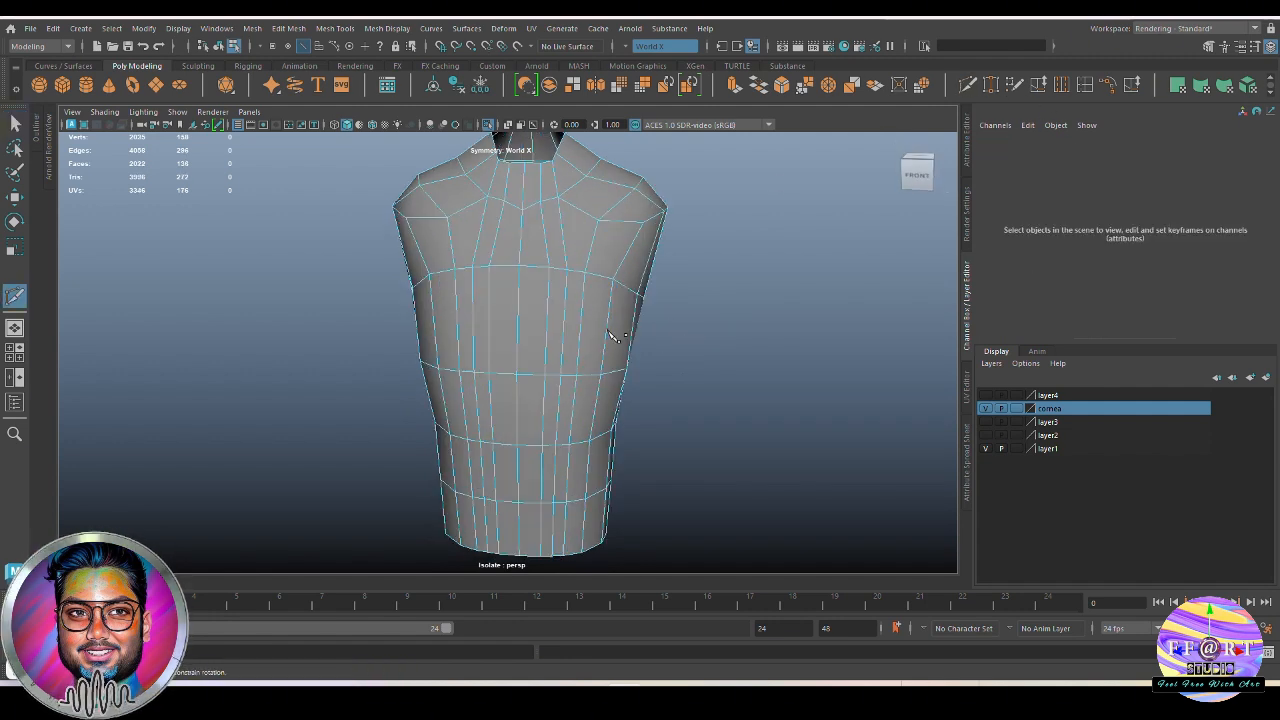
Apply Edit Edge Flow to the newly cut mirrored vertical loops on the chest
left_click(591, 242, "ctrl")
left_click(1110, 86)
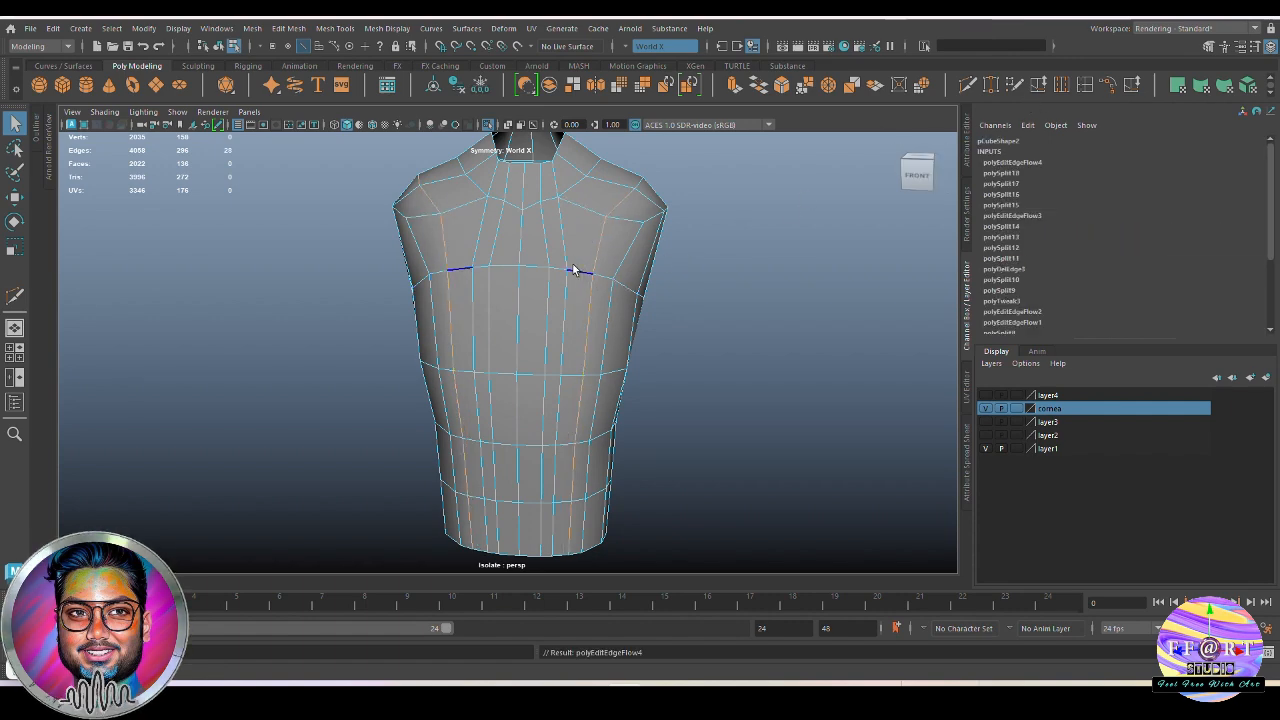
key("g")
double_click(550, 281)
key("g")
Reposition the mirrored vertices on the front of the shoulders to even out the surrounding quads
left_click_drag(565, 289, 774, 330, "alt")
right_click_drag(774, 330, 700, 332)
left_click_drag(700, 332, 654, 338, "alt")
scroll(634, 340, "up", 4)
left_click(743, 299)
key("w")
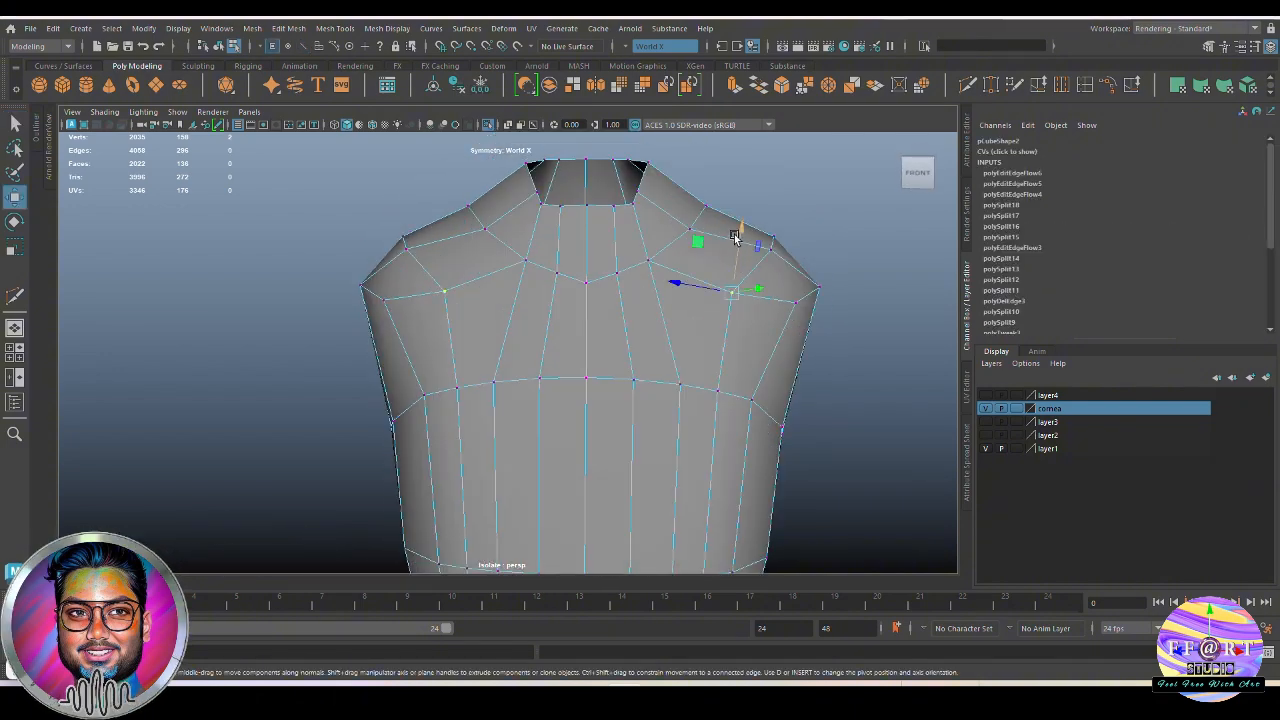
left_click_drag(739, 235, 625, 346)
Move the mirrored vertices near the outer ends of the upper chest row to smooth the torso's side flow
left_click_drag(430, 366, 631, 371)
left_click(480, 317)
left_click(600, 359)
right_click_drag(603, 375, 552, 359, "ctrl+shift")
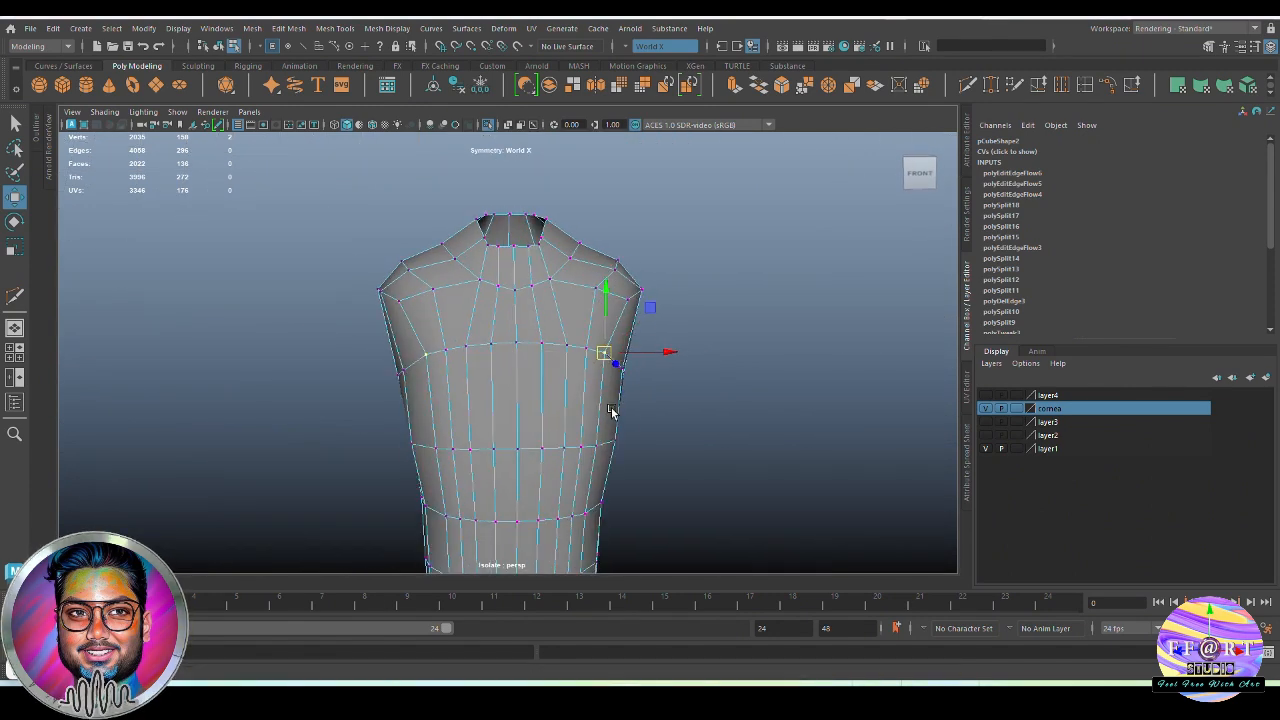
left_click_drag(611, 411, 583, 480, "alt")
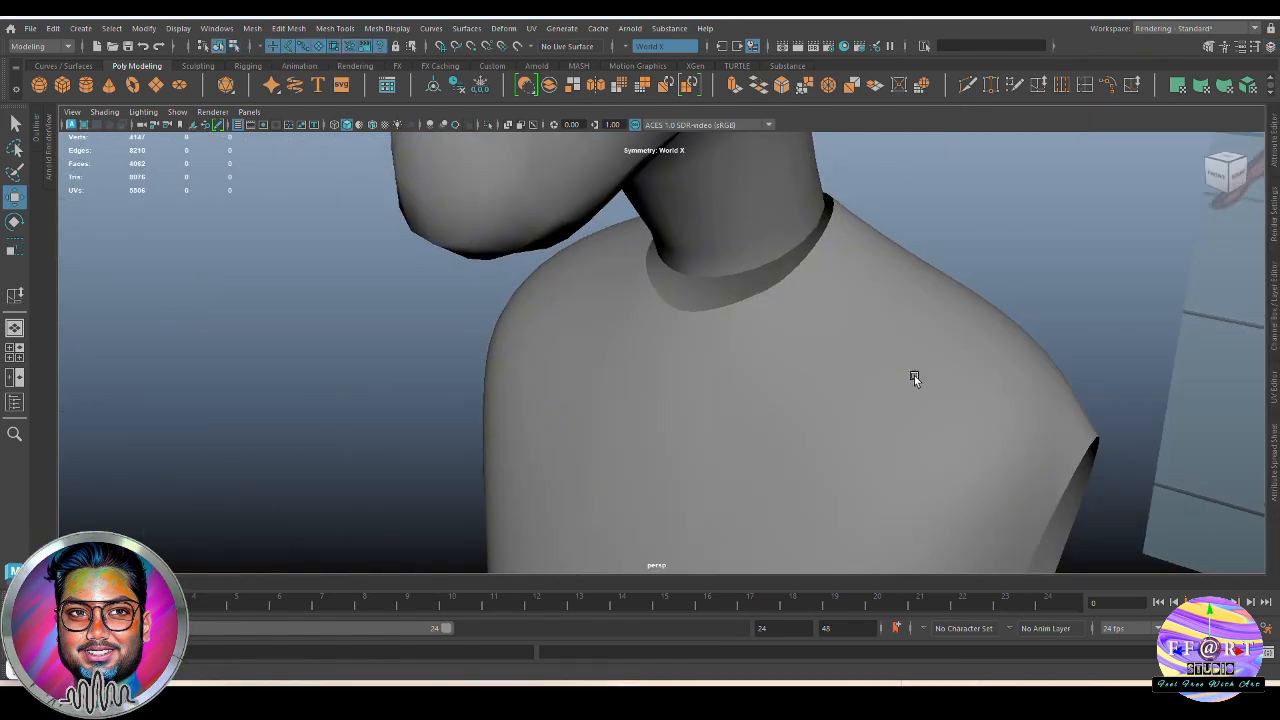
left_click_drag(914, 371, 598, 384, "alt")
Exit the torso's isolated view and check its neck opening against the head's neck
key("q")
left_click(710, 388)
key("1")
left_click_drag(634, 325, 525, 247, "alt")
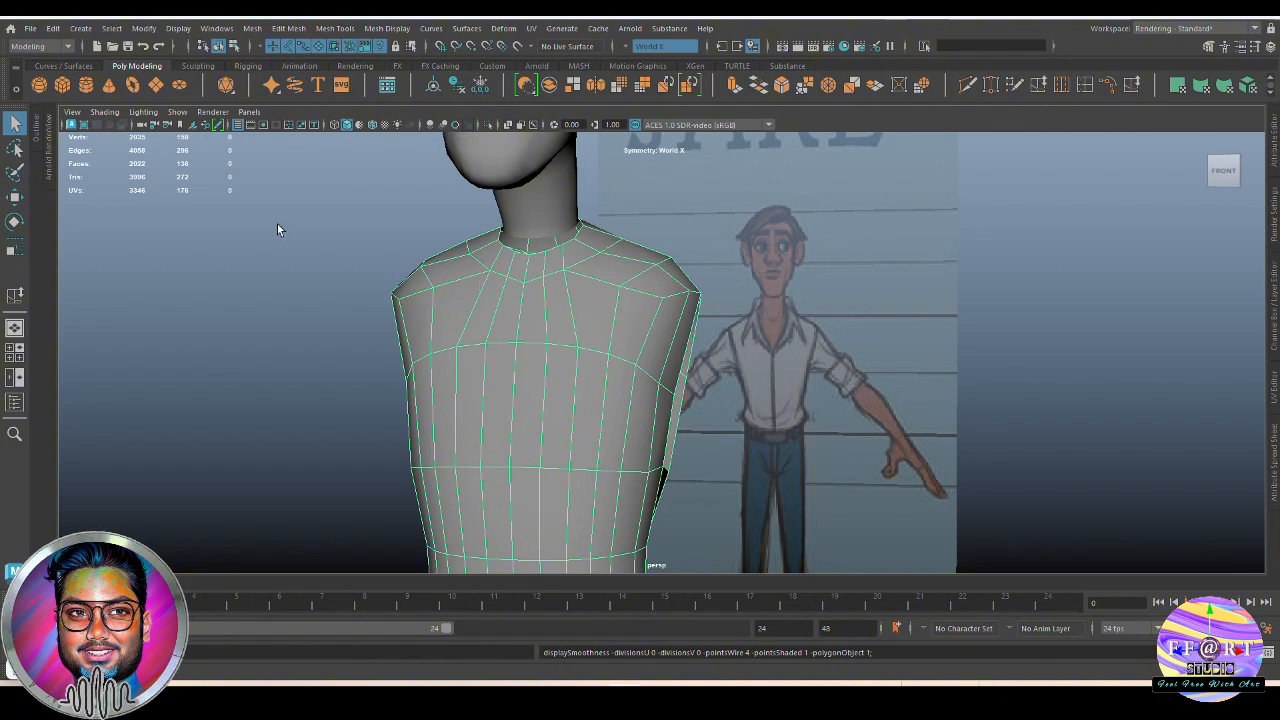
left_click(297, 244)
left_click(519, 351)
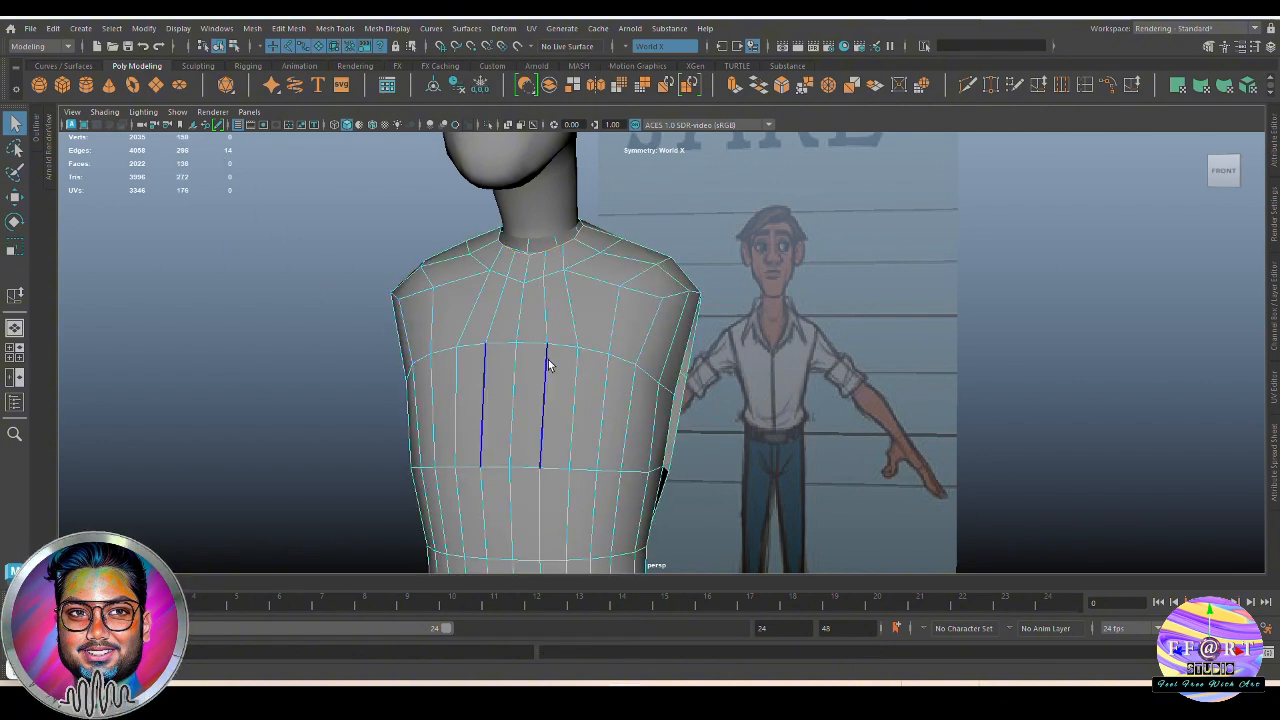
Return the torso to Object Mode and apply Smooth to it with 1 division
mouse_move(577, 335)
left_mouse_down("alt")
mouse_move(534, 348)
mouse_move(557, 325)
left_mouse_up("alt")
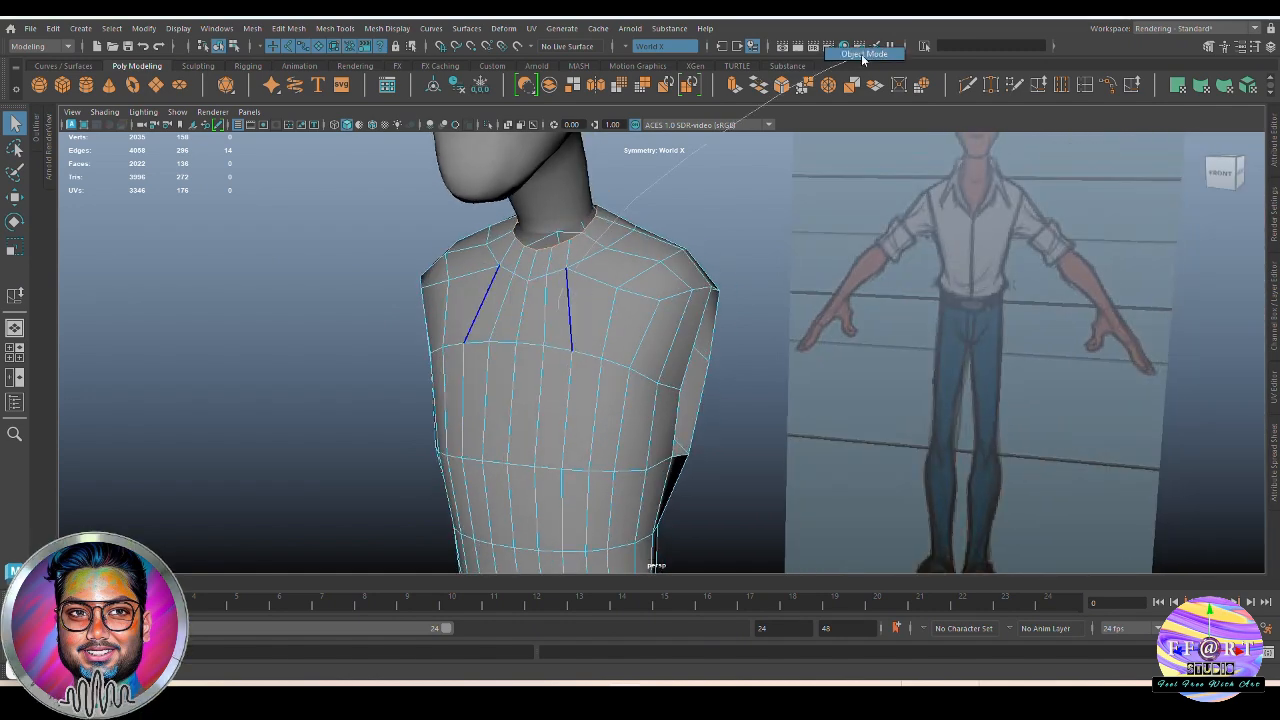
left_click(252, 28)
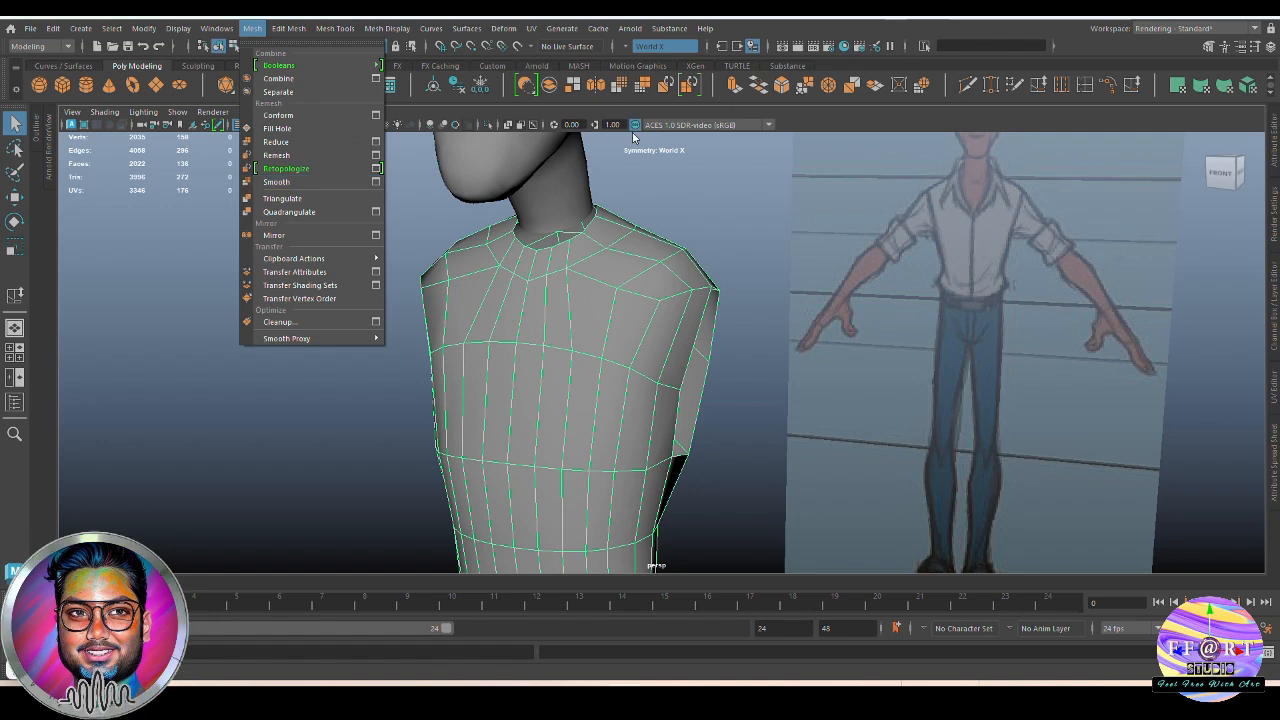
left_click(621, 88)
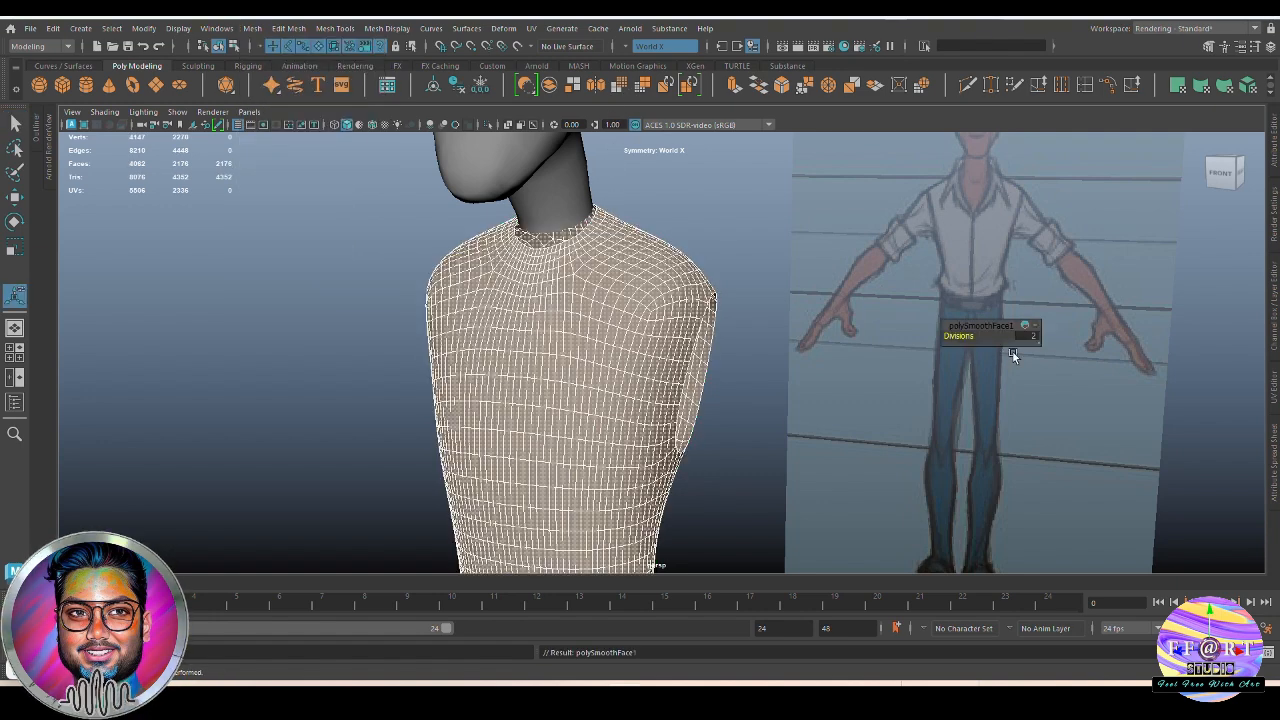
left_click_drag(1026, 335, 624, 333)
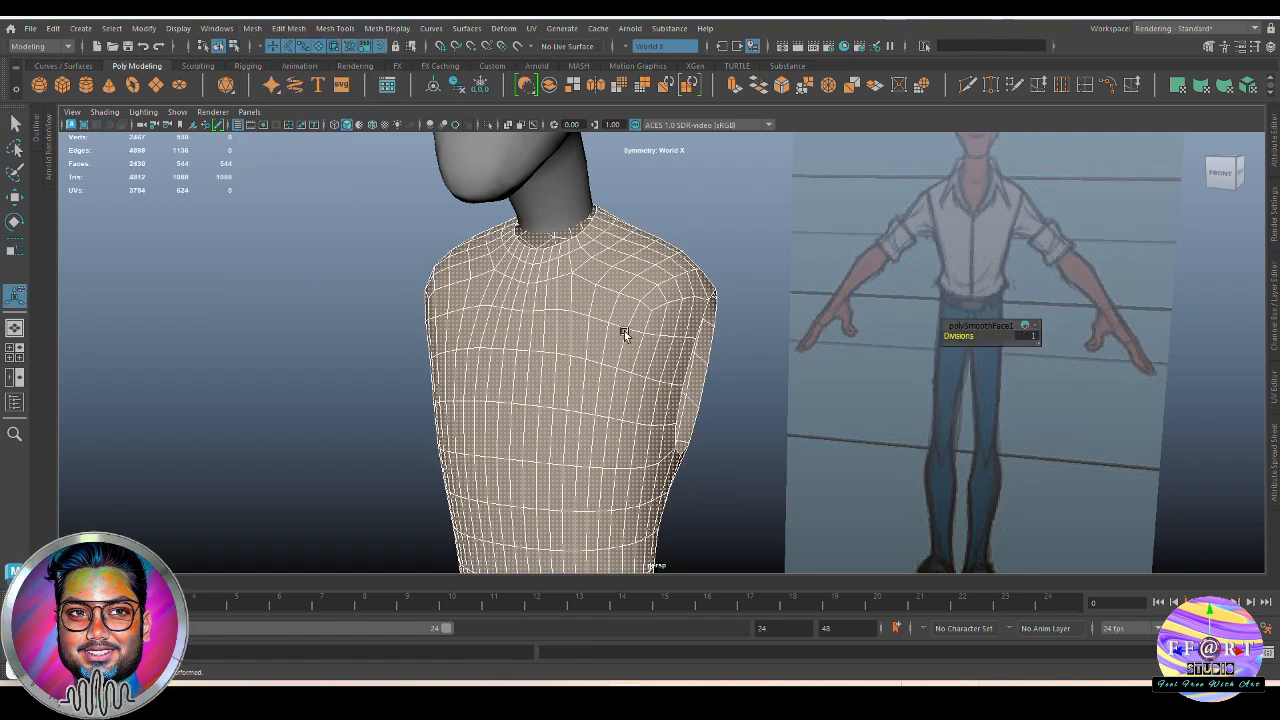
left_click(696, 213)
left_click(636, 267)
right_click_drag(636, 265, 597, 132)
right_click_drag(545, 284, 637, 286, "alt")
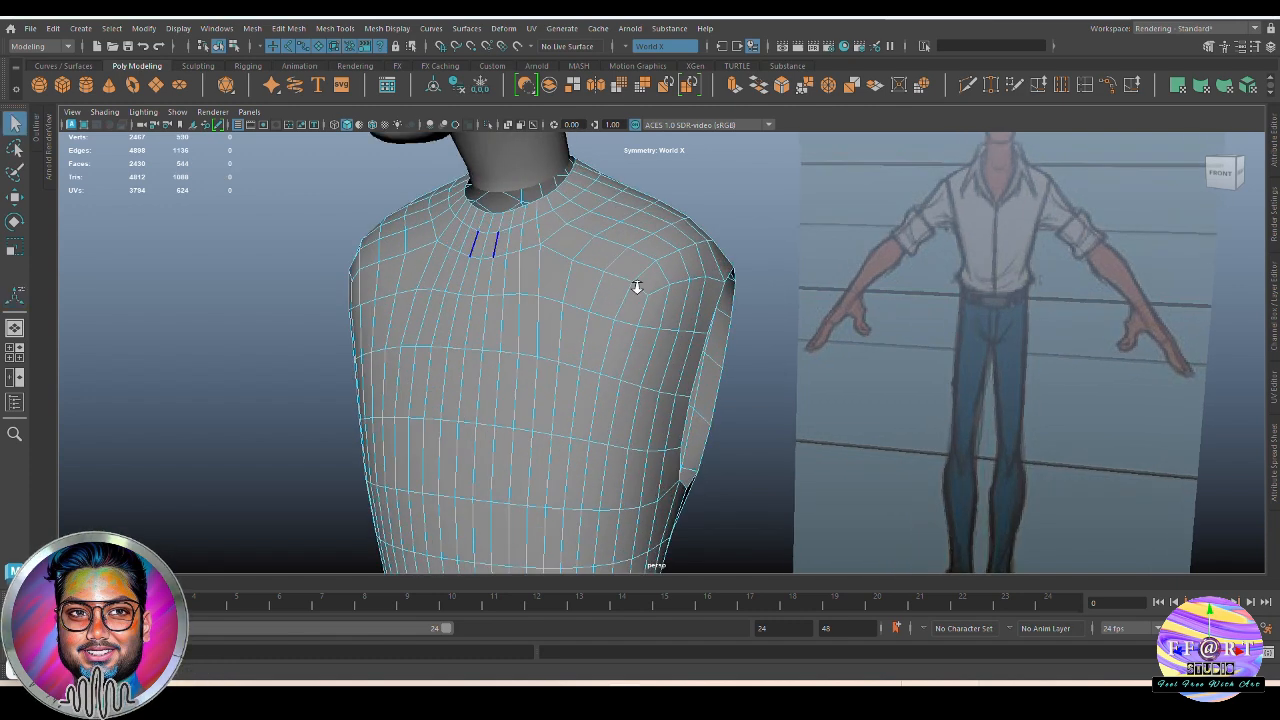
middle_click_drag(637, 286, 650, 338, "alt")
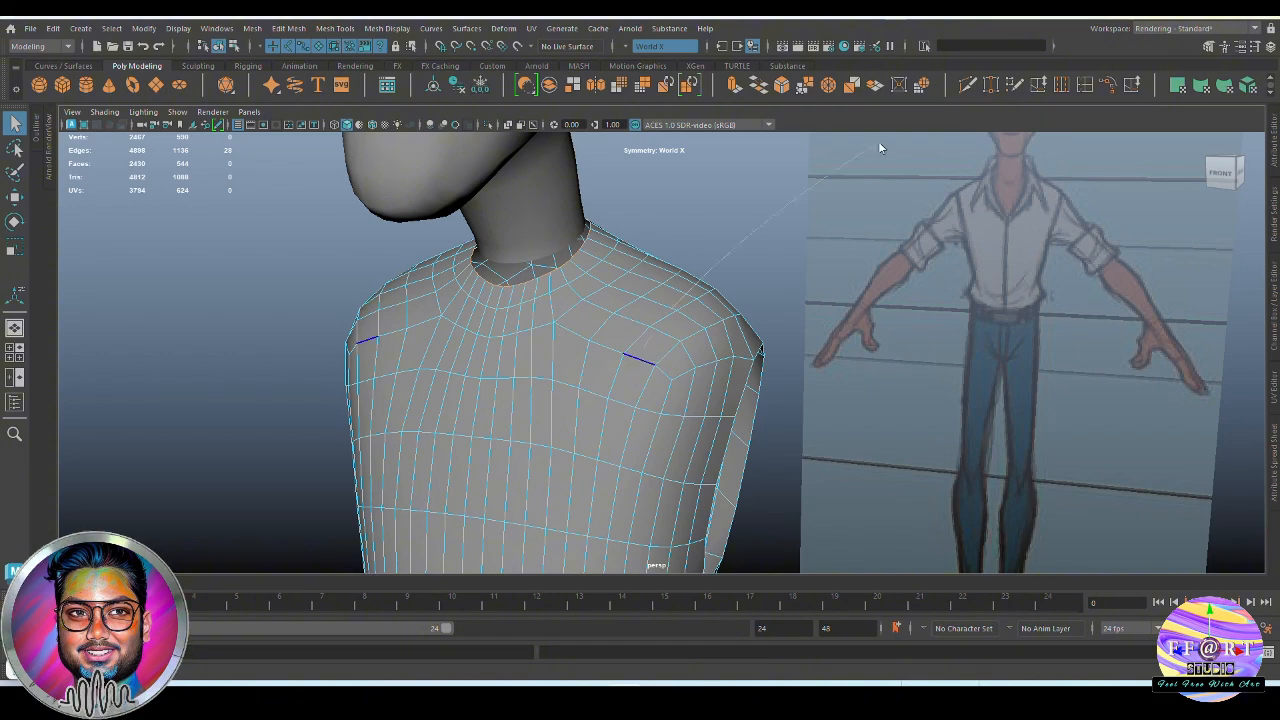
Select the torso and head meshes, save the scene, and combine the two into one mesh
right_click_drag(640, 352, 880, 148)
right_click_drag(690, 262, 566, 292, "alt")
middle_click_drag(566, 292, 628, 391, "alt")
left_click_drag(628, 391, 603, 320, "alt")
left_click(622, 325, "shift")
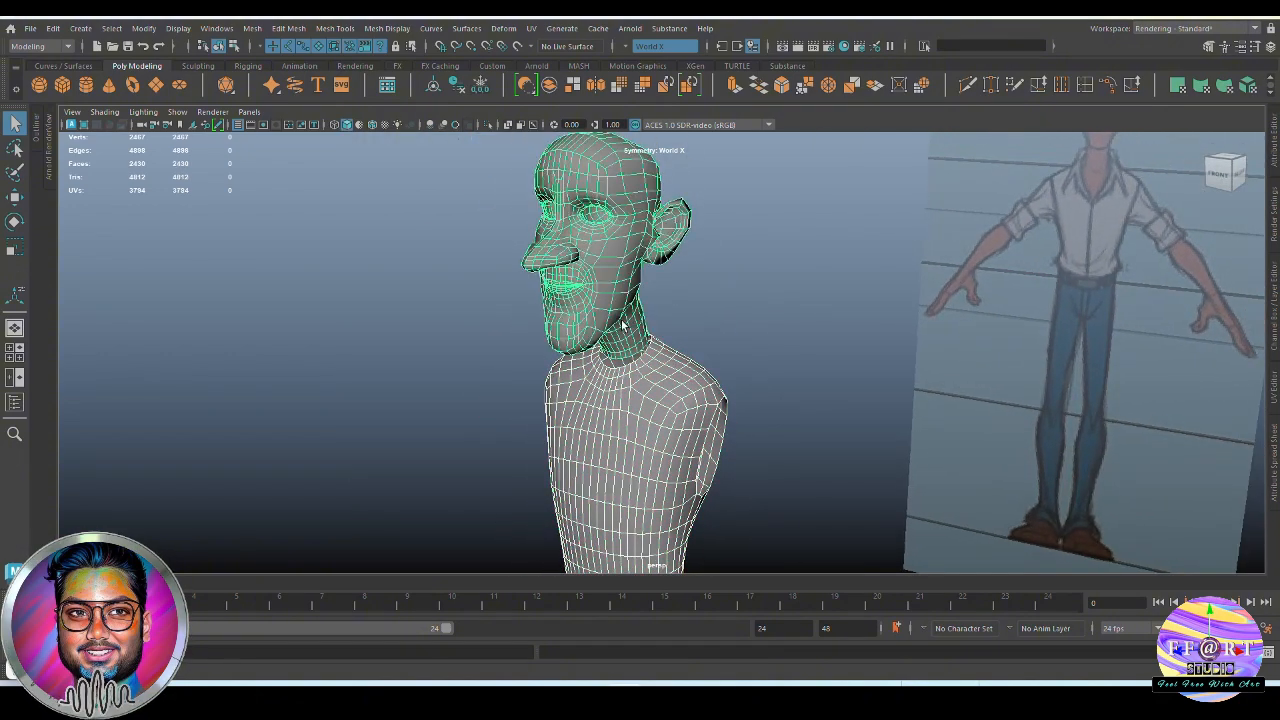
key("ctrl+s")
right_click(733, 195, "shift")
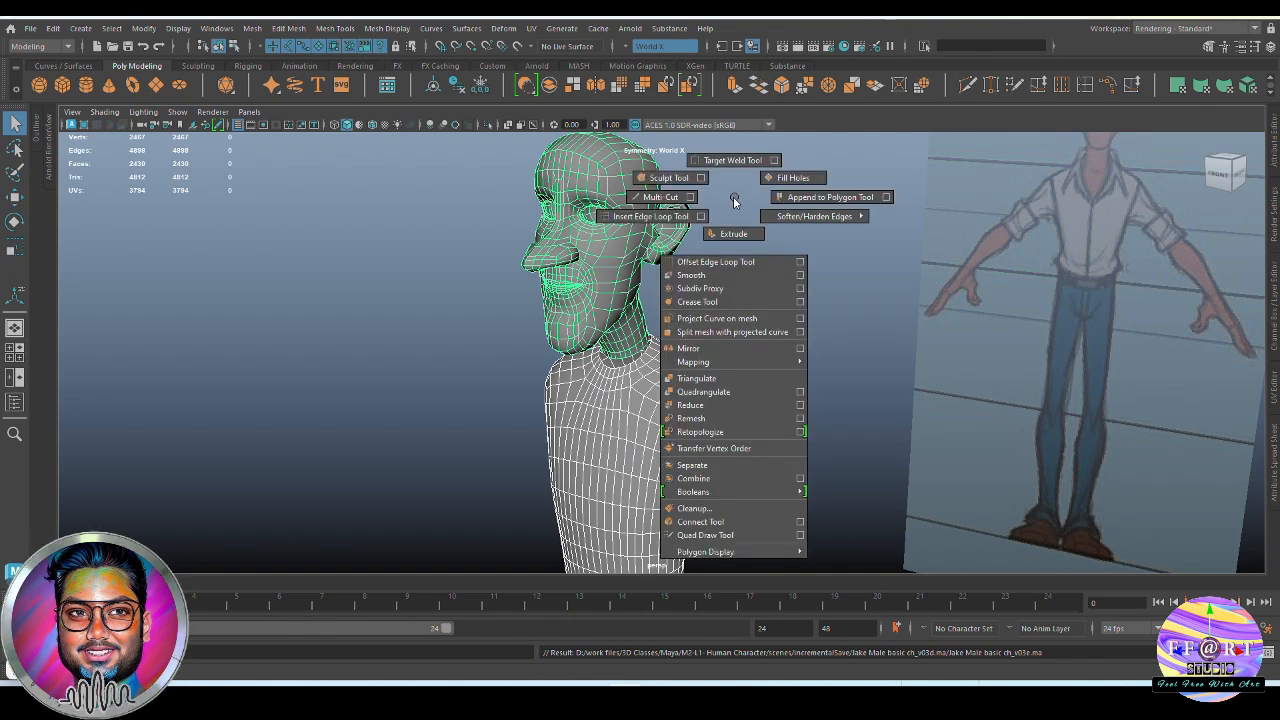
left_click(754, 477)
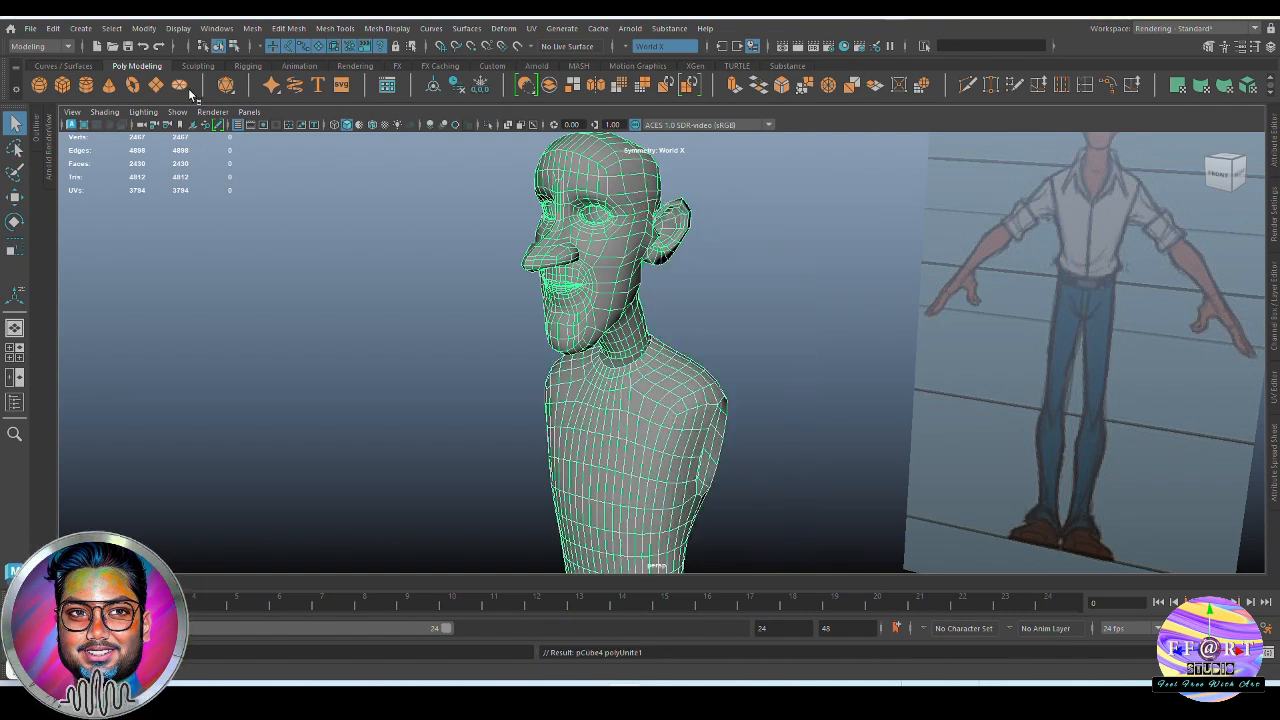
Delete the combined mesh's construction history
scroll(190, 95, "down", 1)
left_click(132, 92)
left_click(769, 310)
right_click_drag(769, 310, 832, 402, "alt")
left_click(656, 393)
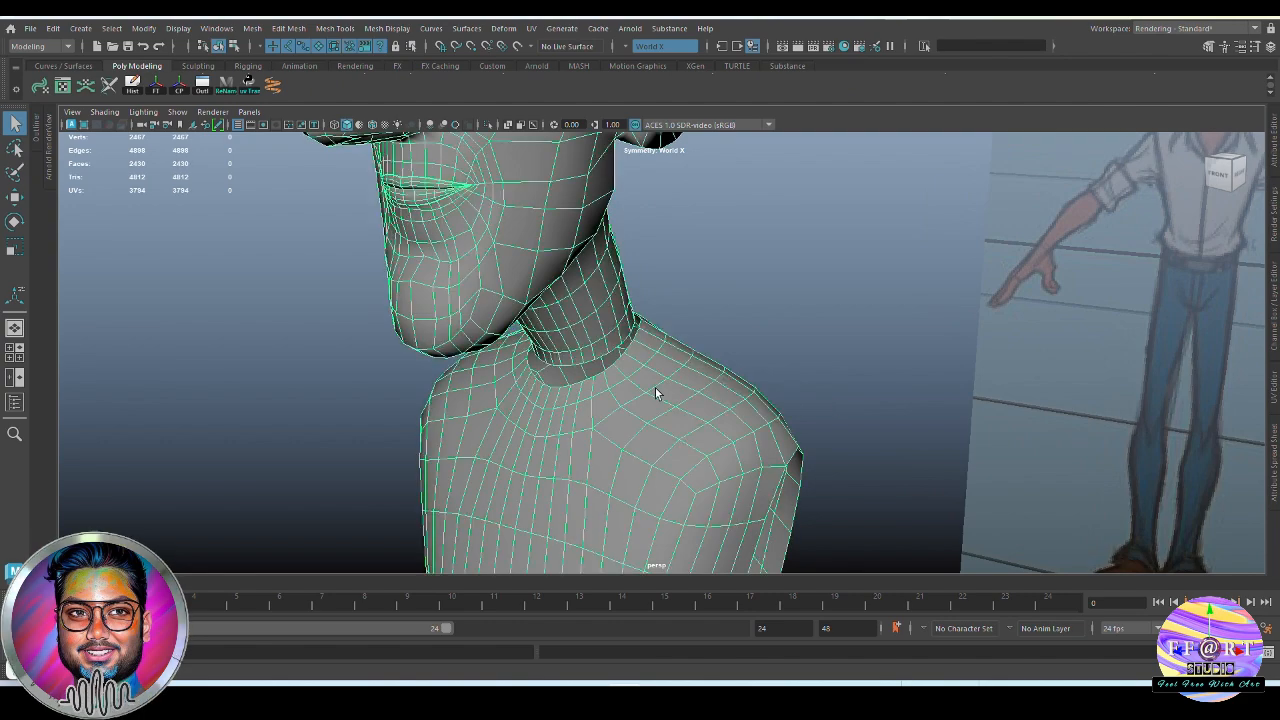
Select the border loops of the torso opening and the head's neck, and bridge the gap between them
left_click_drag(656, 393, 680, 423, "alt")
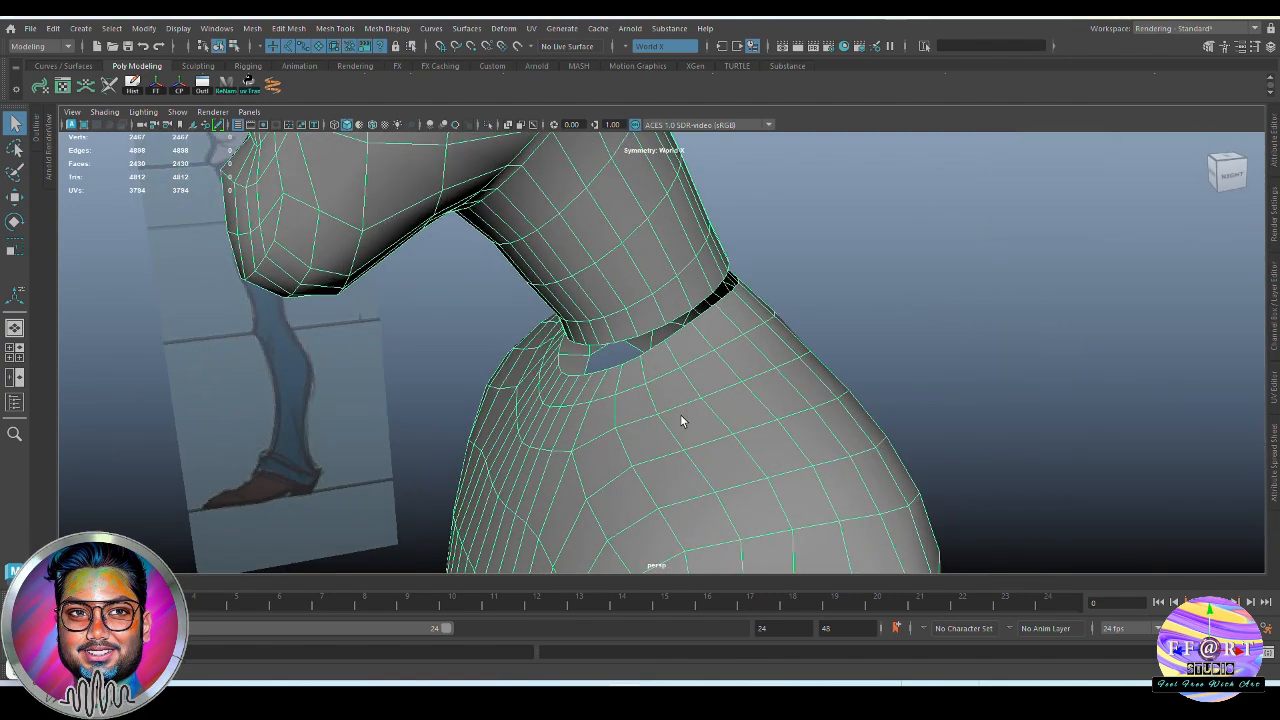
double_click(705, 313)
double_click(707, 295, "shift")
left_click_drag(827, 333, 797, 325, "alt")
right_click(917, 213, "shift")
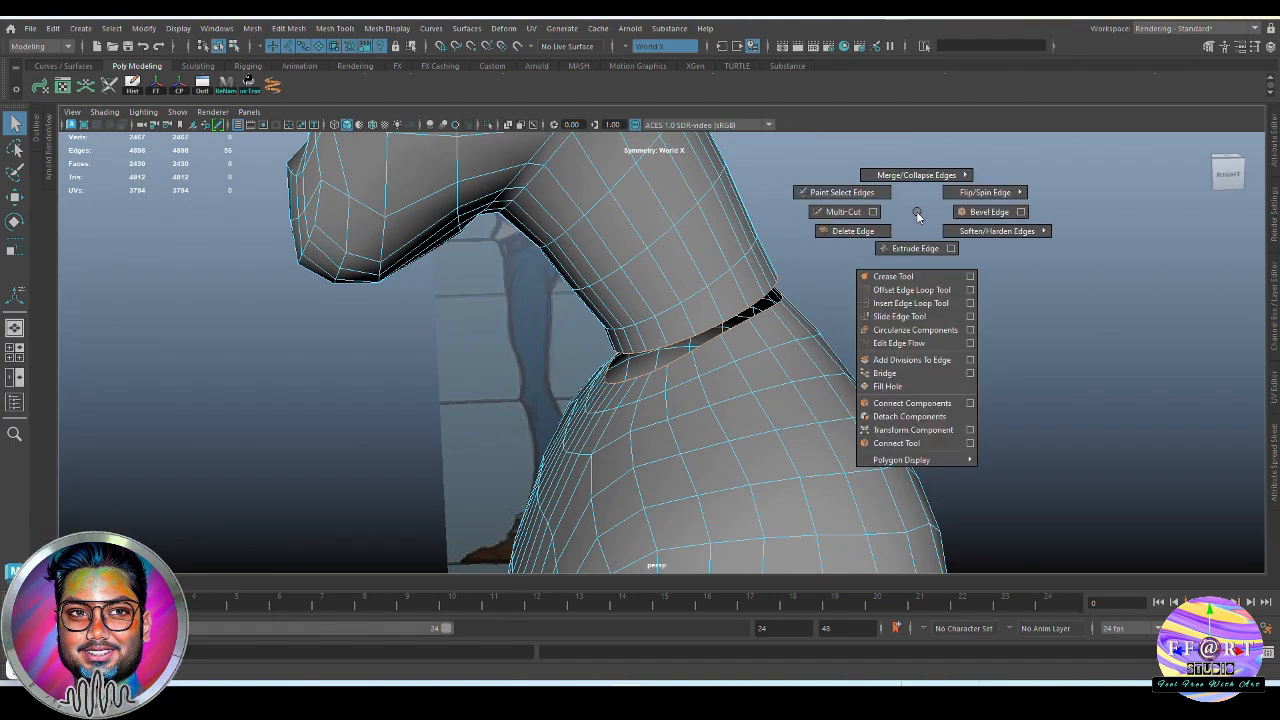
left_click(880, 372)
left_click_drag(786, 366, 645, 352, "alt")
key("q")
left_click(972, 292)
left_click_drag(972, 292, 717, 348, "alt")
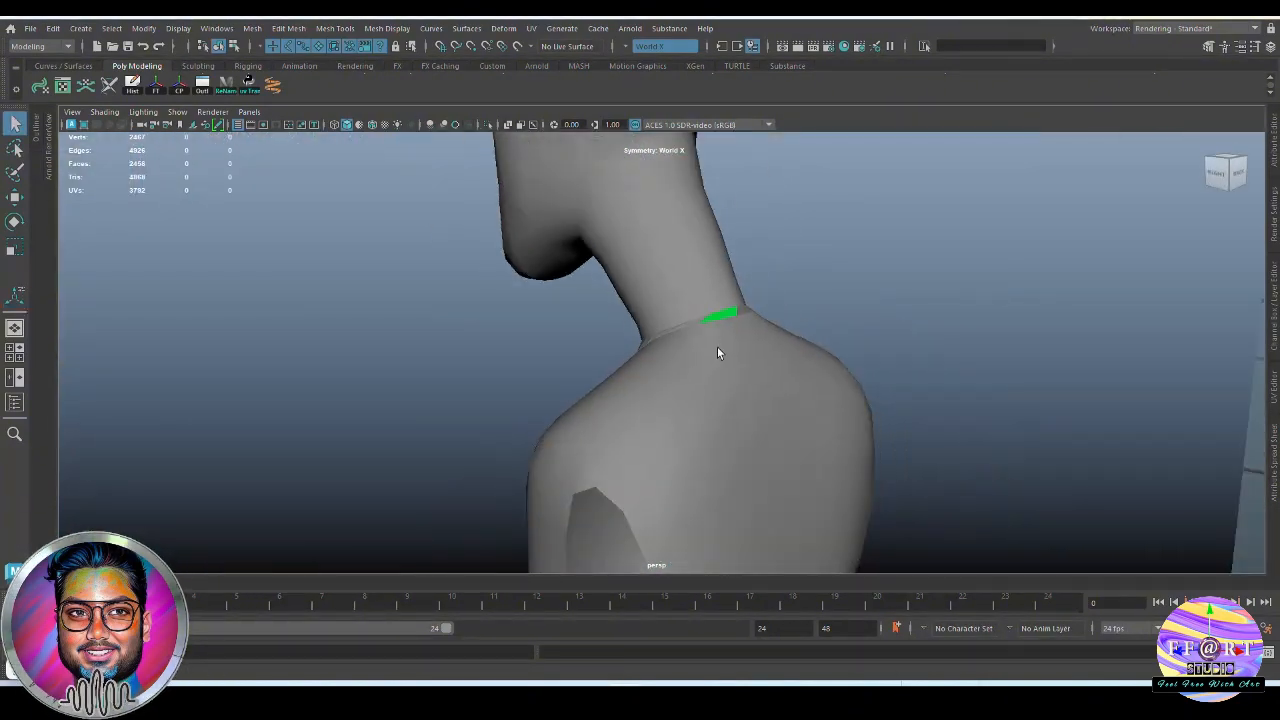
Assign the existing Lambert material to the whole combined mesh
left_click(657, 331)
right_click(848, 208)
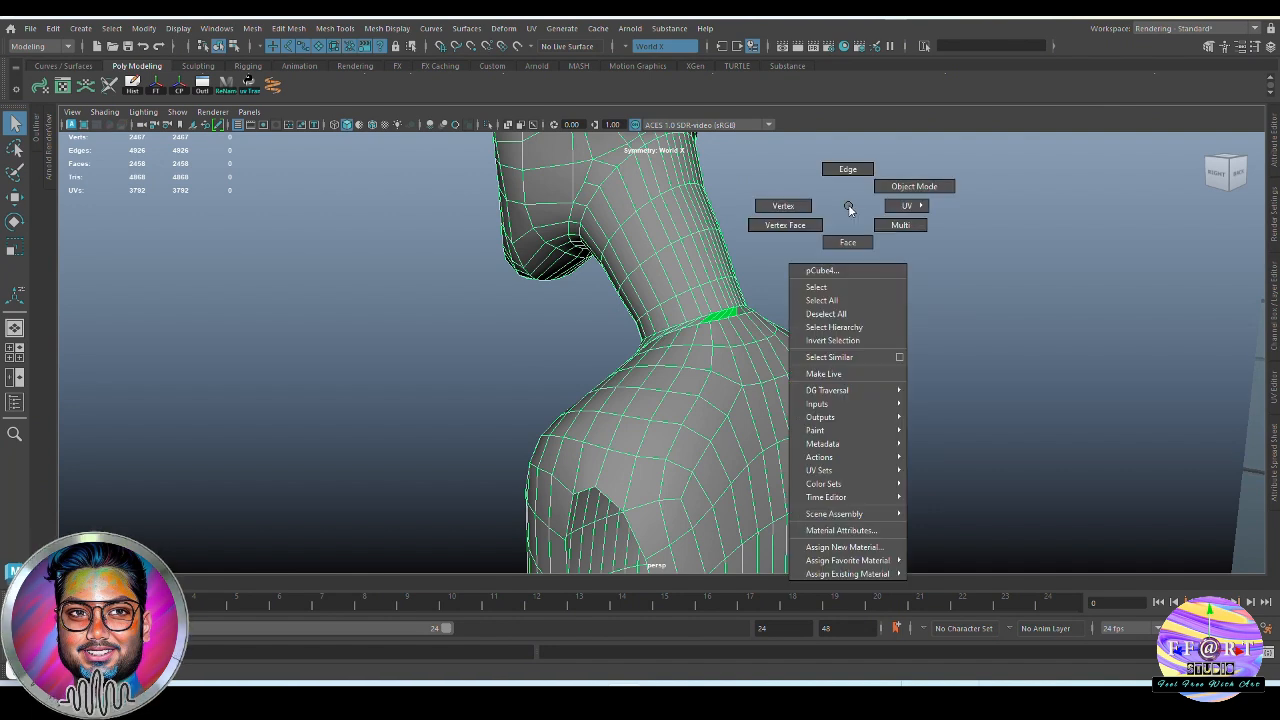
mouse_move(898, 573)
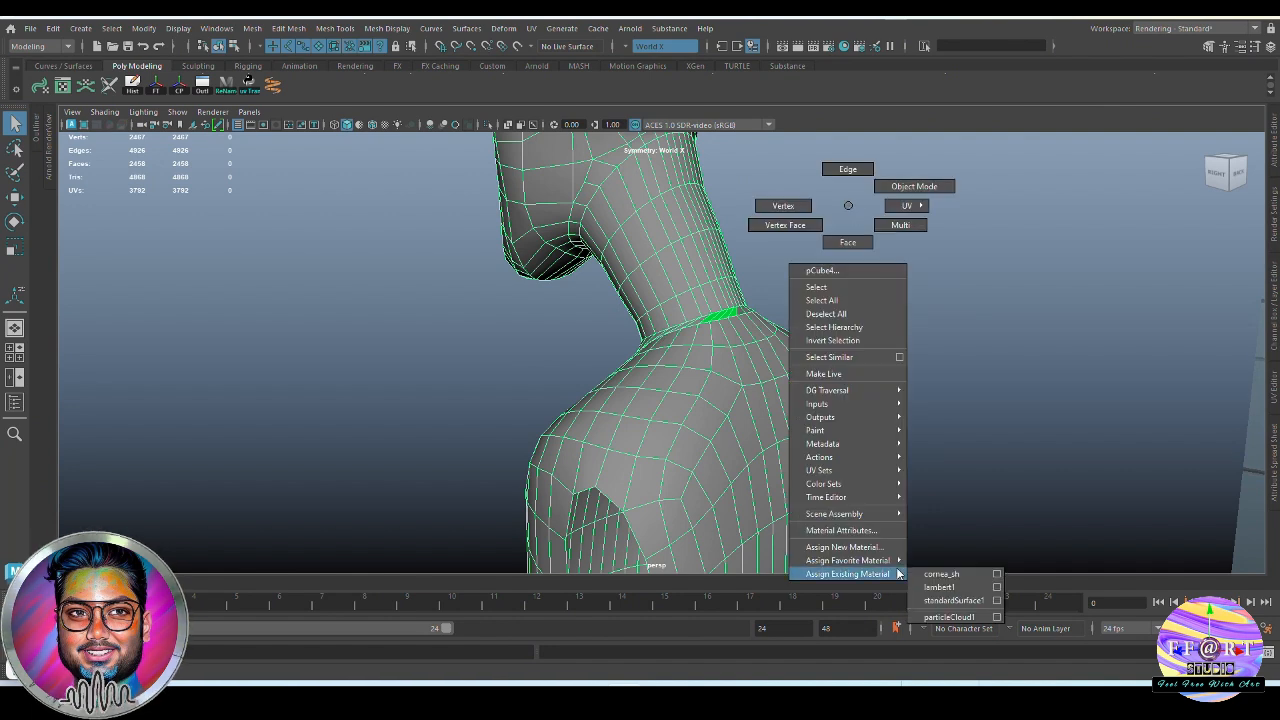
left_click(956, 589)
left_click(1056, 279)
left_click_drag(994, 314, 823, 346, "alt")
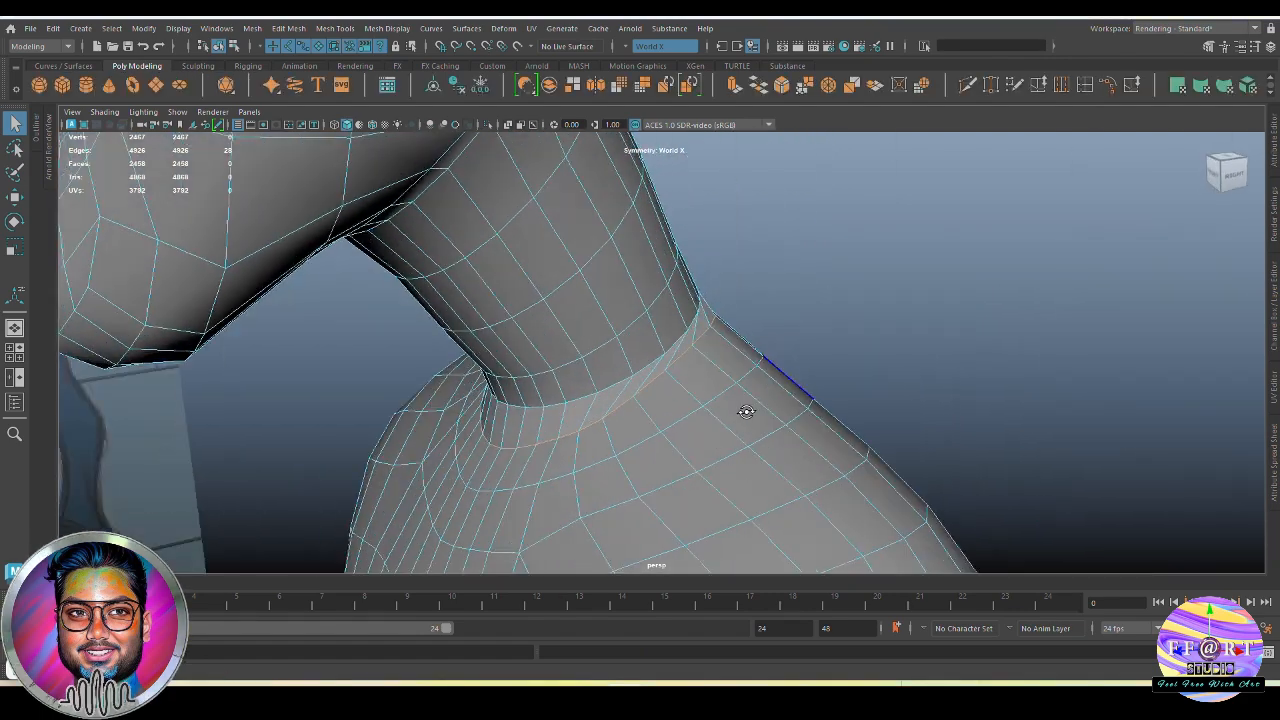
Select the edge loop around the torso side of the neck joint and apply Edit Edge Flow to it
left_click_drag(746, 409, 780, 394, "alt")
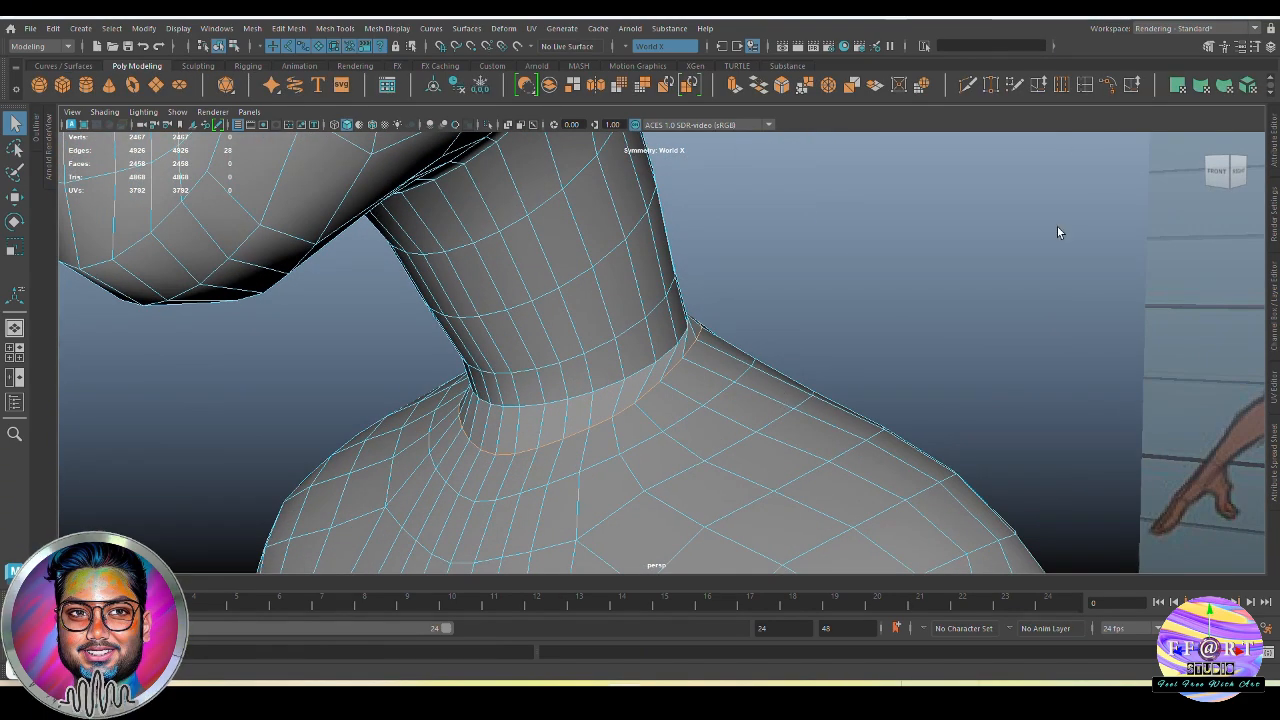
left_click(1110, 85)
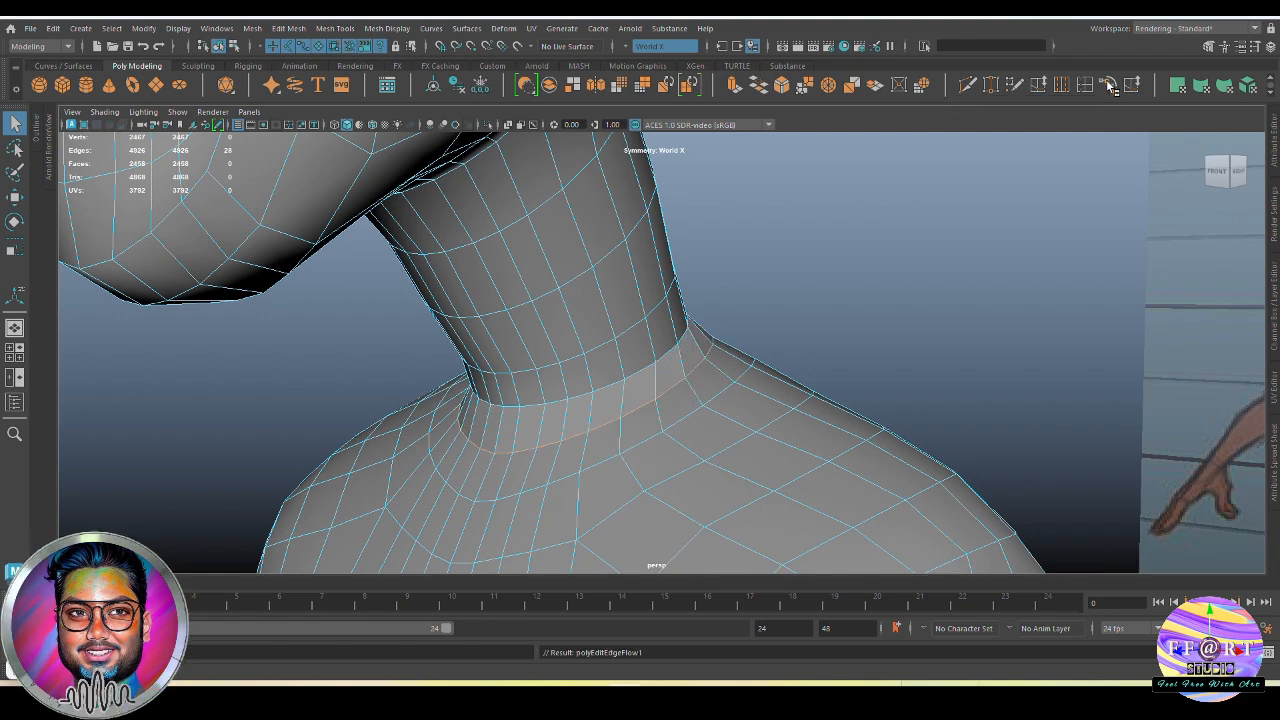
left_click_drag(930, 348, 700, 362, "alt")
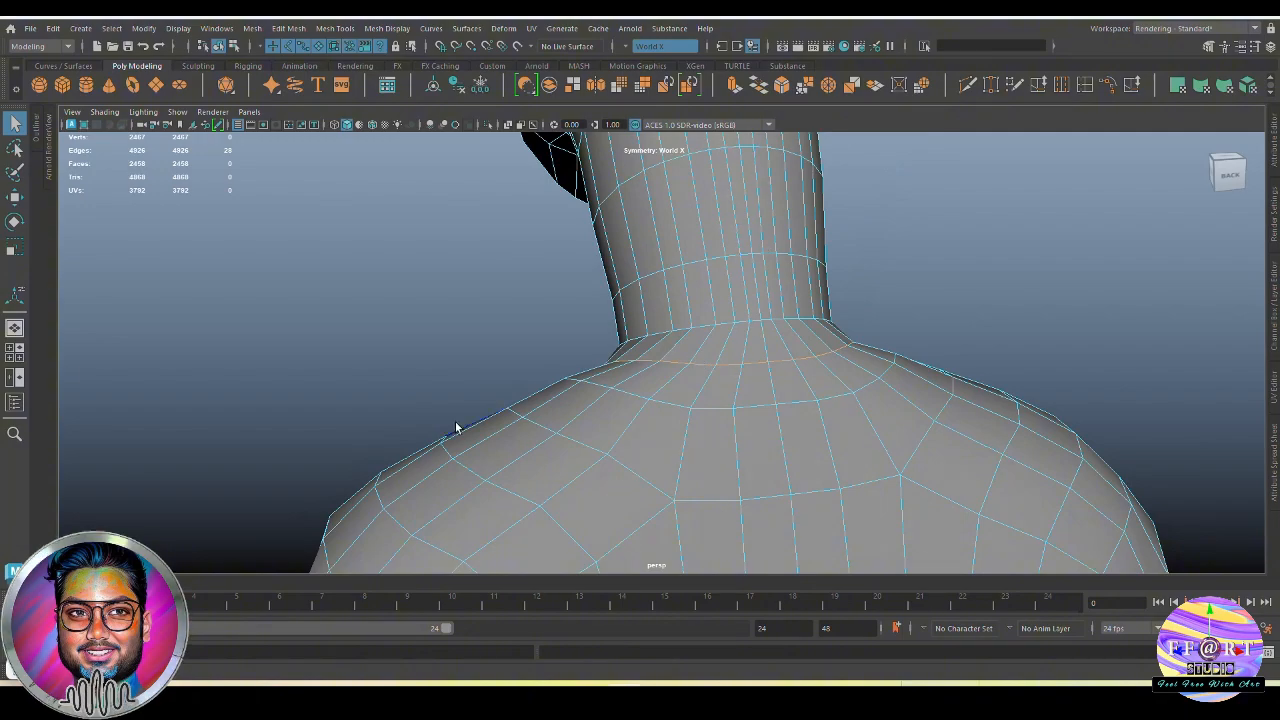
left_click_drag(455, 427, 727, 427, "alt")
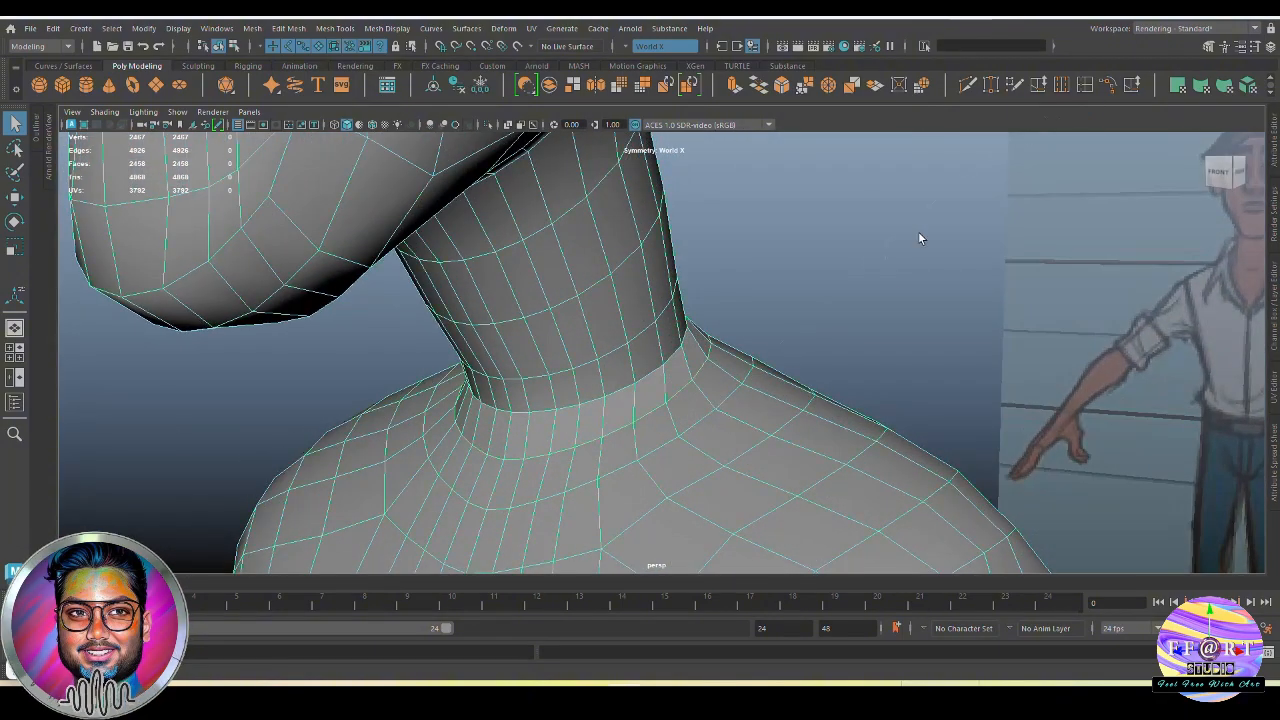
left_click(920, 238)
scroll(716, 378, "down", 4)
Select the neck-base edge loop in the front view and move it slightly outward with soft selection
left_click(714, 379)
key("space")
key("space")
scroll(633, 344, "up", 2)
right_click_drag(634, 352, 643, 337)
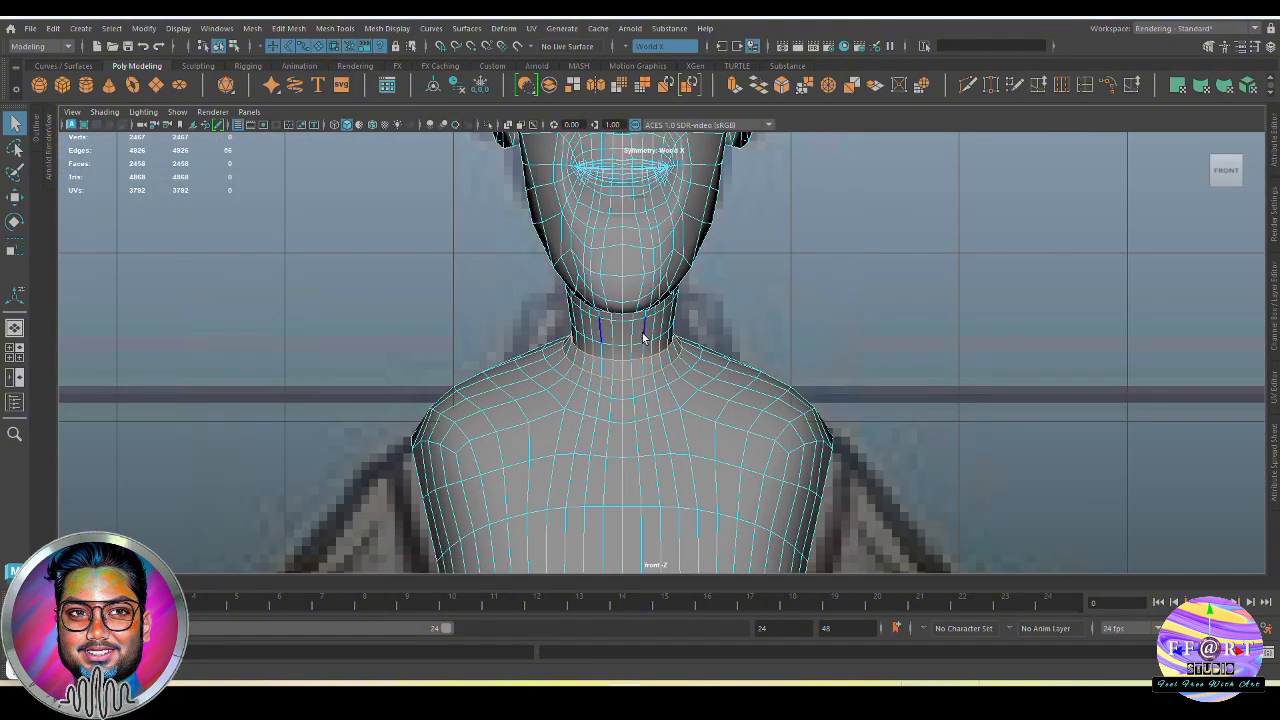
scroll(643, 337, "up", 3)
double_click(608, 363)
key("b")
left_click_drag(640, 331, 640, 361)
key("w")
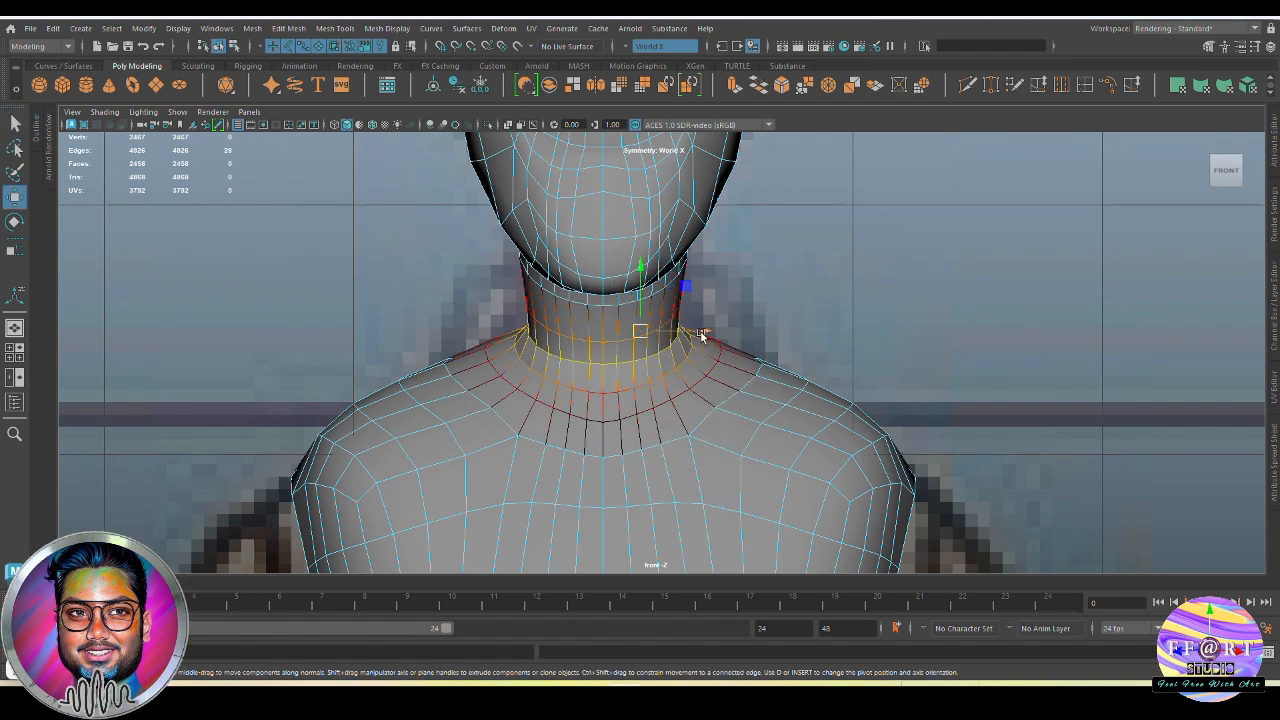
left_click_drag(701, 334, 706, 334)
Adjust the soft-selected neck-base loop in the side view to follow the reference's neck line
key("space")
key("space")
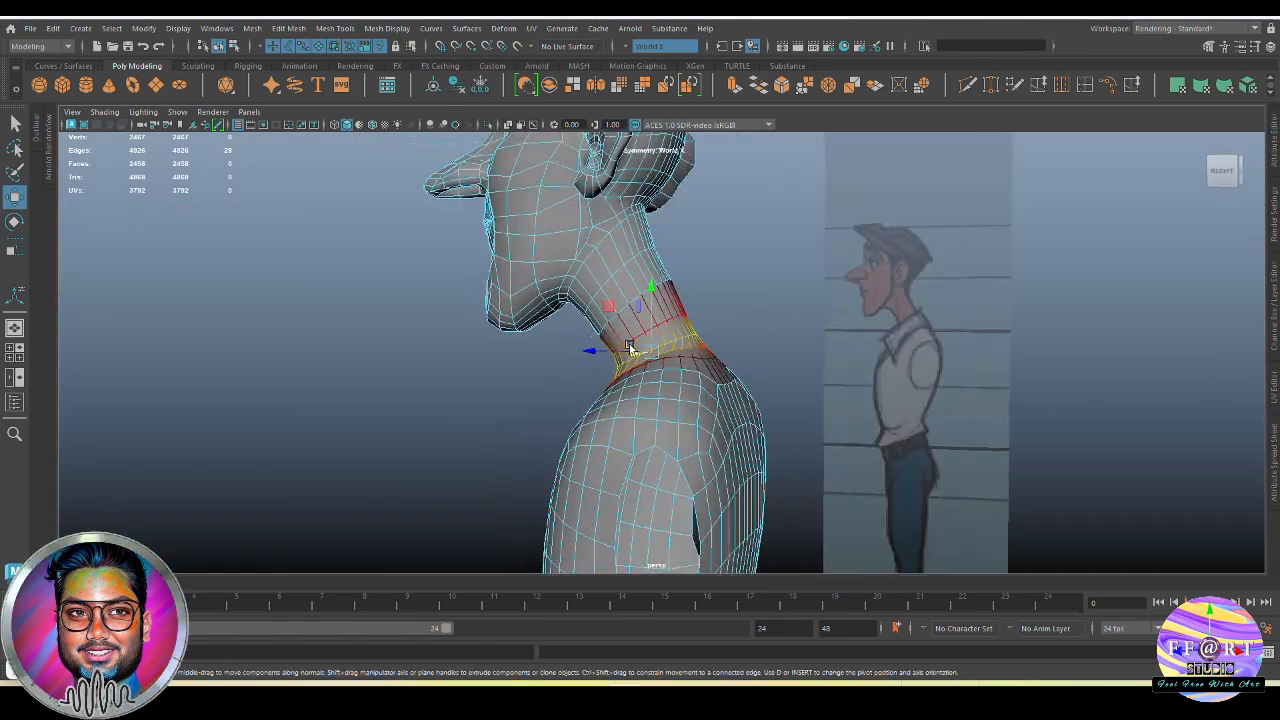
left_click_drag(630, 348, 655, 350, "alt")
key("space")
key("space")
middle_click_drag(686, 337, 690, 440, "alt")
right_click_drag(700, 400, 895, 325, "alt")
middle_click_drag(783, 349, 785, 376, "alt")
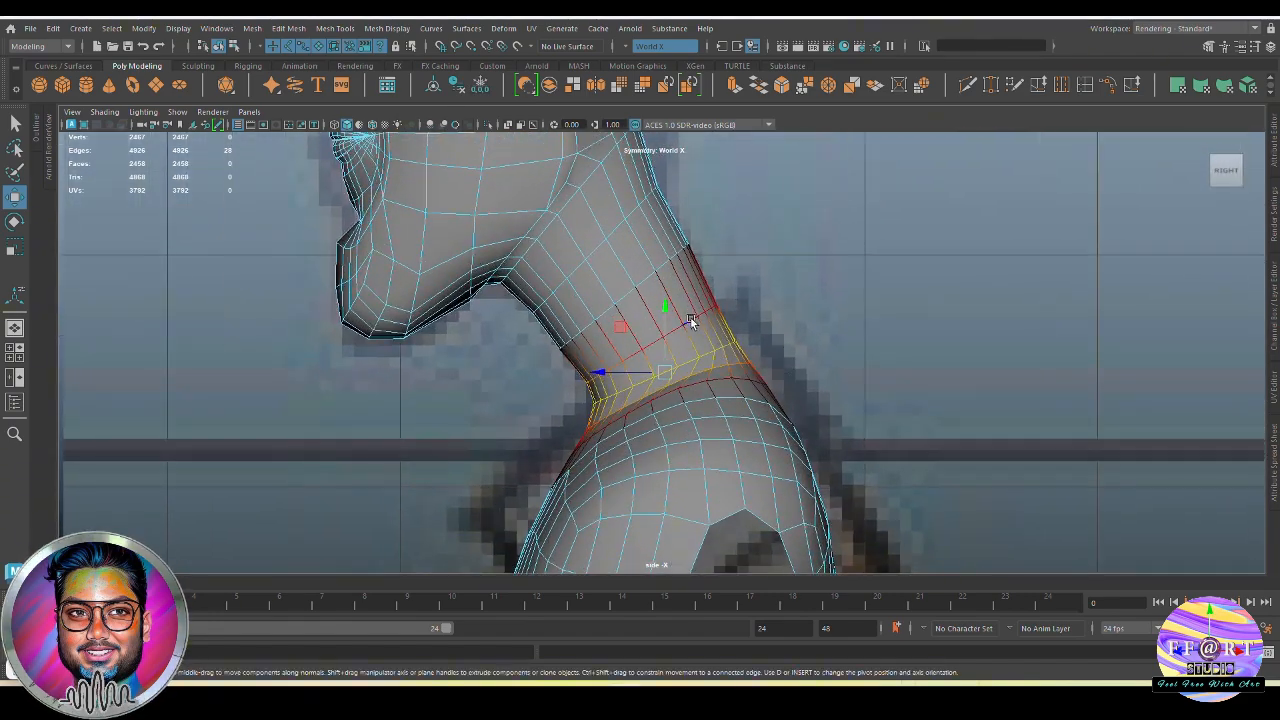
Select the edge loop around the middle of the neck and scale it with soft selection in the side view
double_click(646, 283)
middle_click_drag(634, 230, 675, 325, "alt")
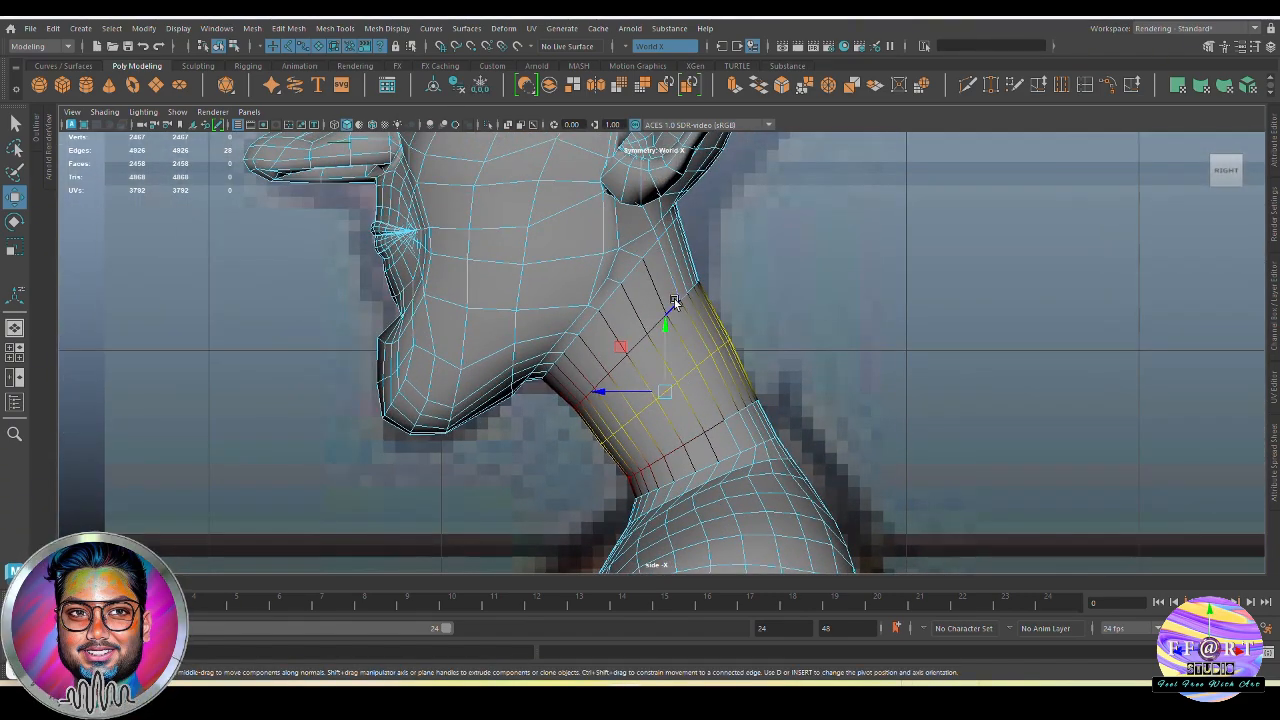
key("r")
left_click_drag(714, 374, 773, 366)
key("space")
key("space")
Adjust the width of the mid-neck loop in the front view with symmetric soft-selected movement
key("space")
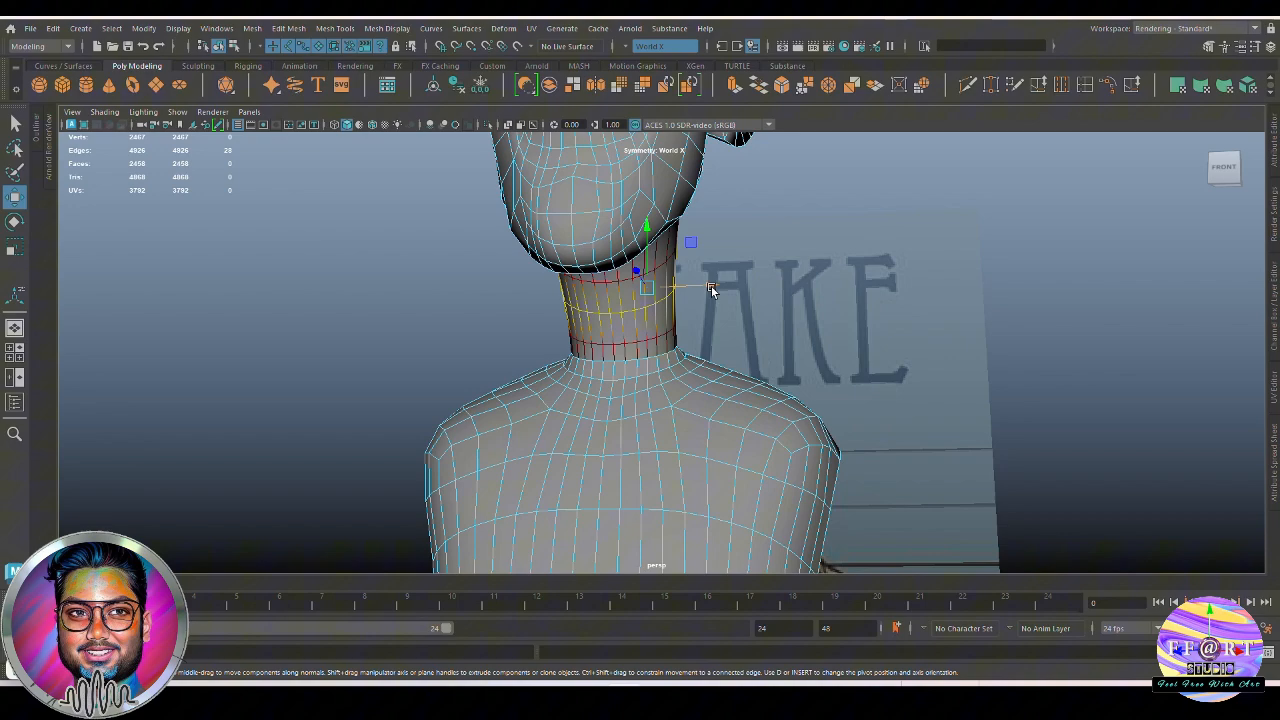
left_click_drag(712, 290, 701, 345)
key("space")
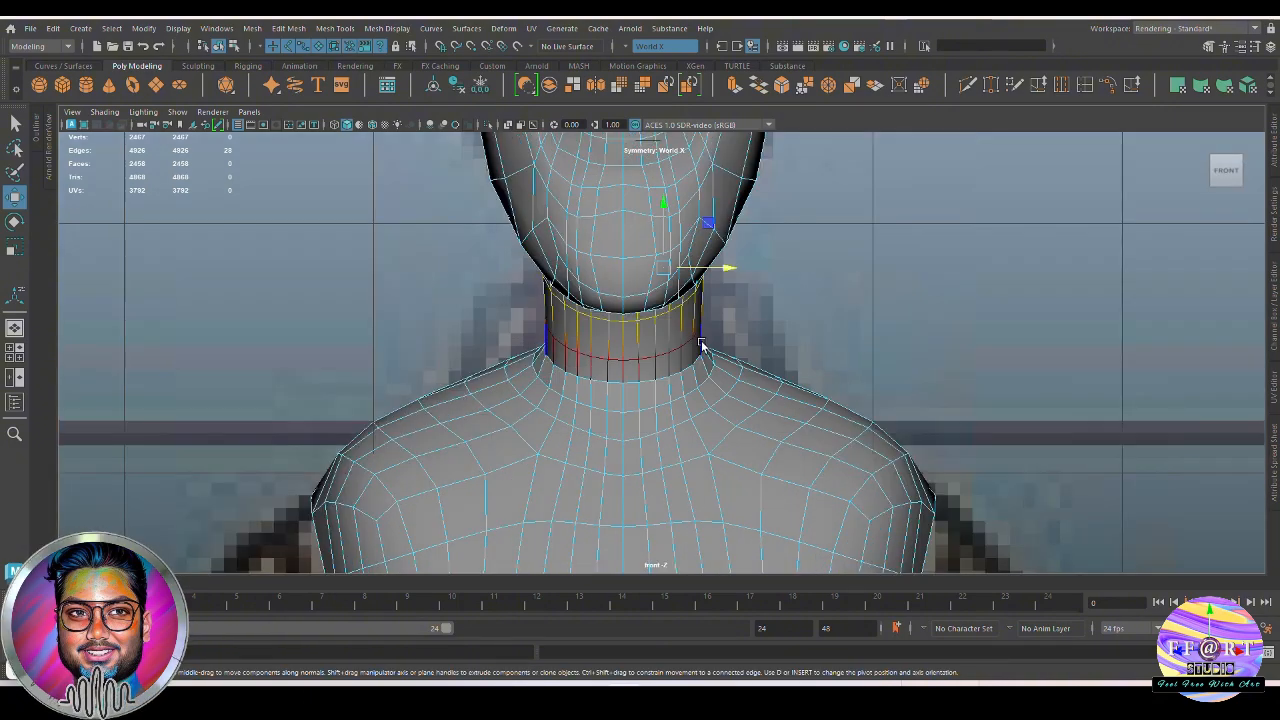
key("space")
left_click_drag(704, 393, 450, 360)
left_click(784, 283)
left_click_drag(784, 283, 930, 288, "alt")
Select the edge loop around the upper neck and adjust its width from behind with symmetric soft-selected movement
double_click(604, 264)
left_click_drag(604, 264, 537, 305, "alt")
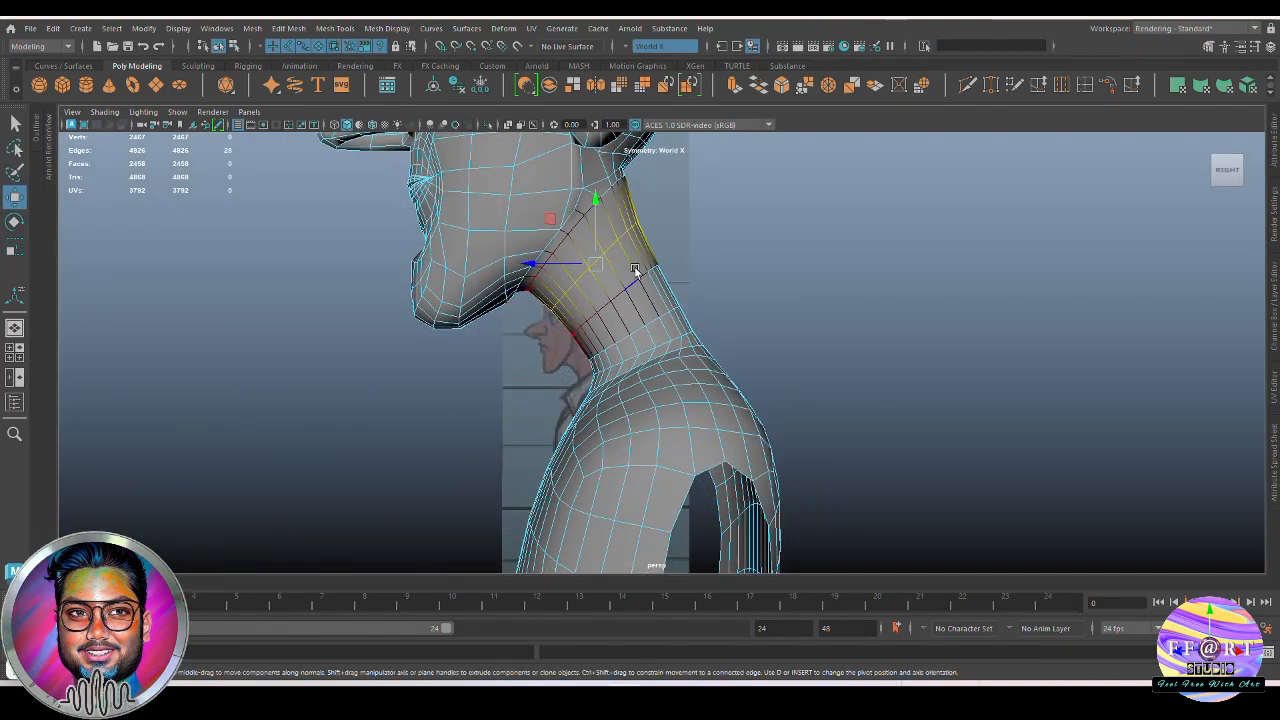
key("space")
left_click_drag(634, 302, 840, 271)
key("space")
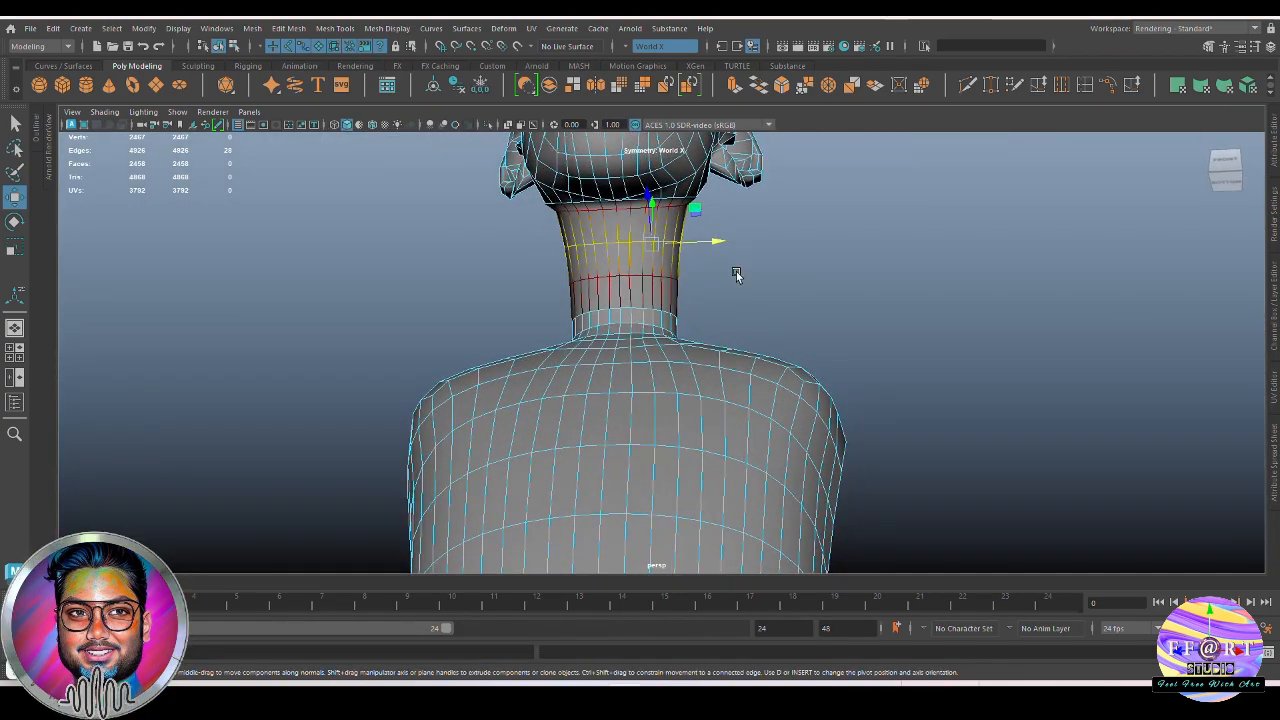
key("r")
key("w")
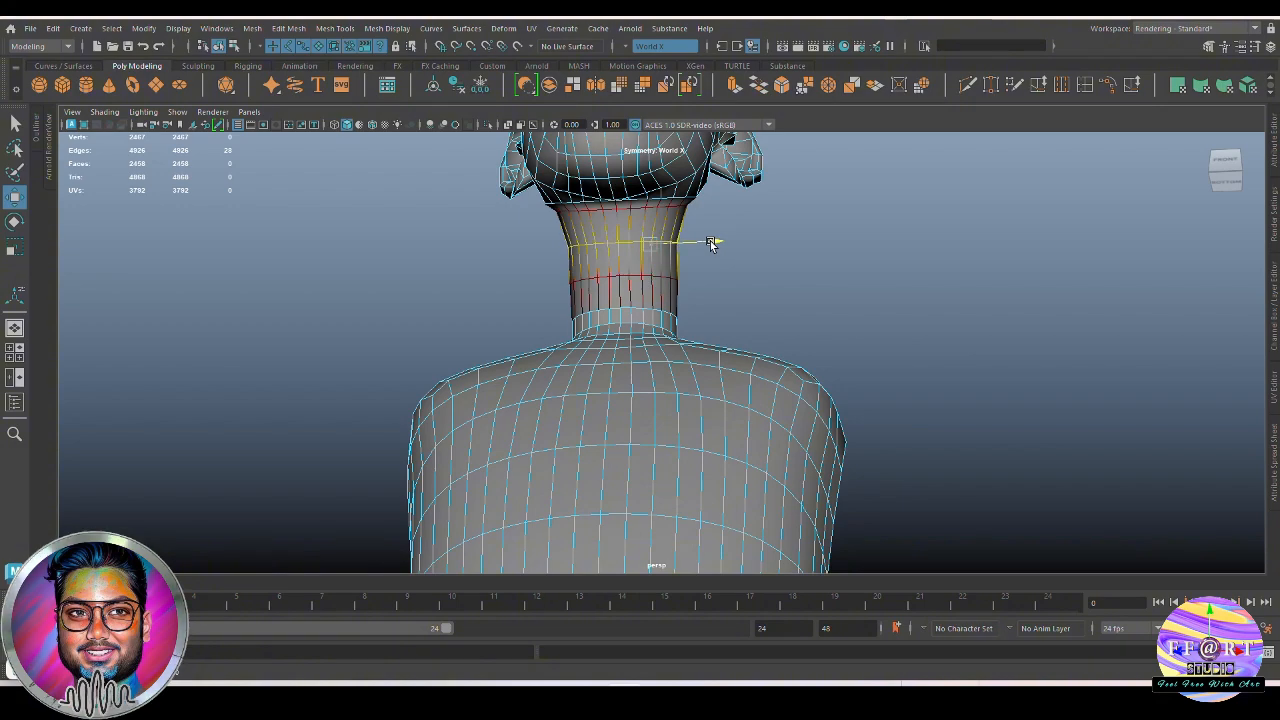
Refine the soft-selected upper-neck loop against the reference in the front view with wireframe display
key("space")
left_click_drag(710, 243, 772, 332)
scroll(765, 345, "up", 1)
key("4")
middle_click_drag(737, 302, 735, 340, "alt")
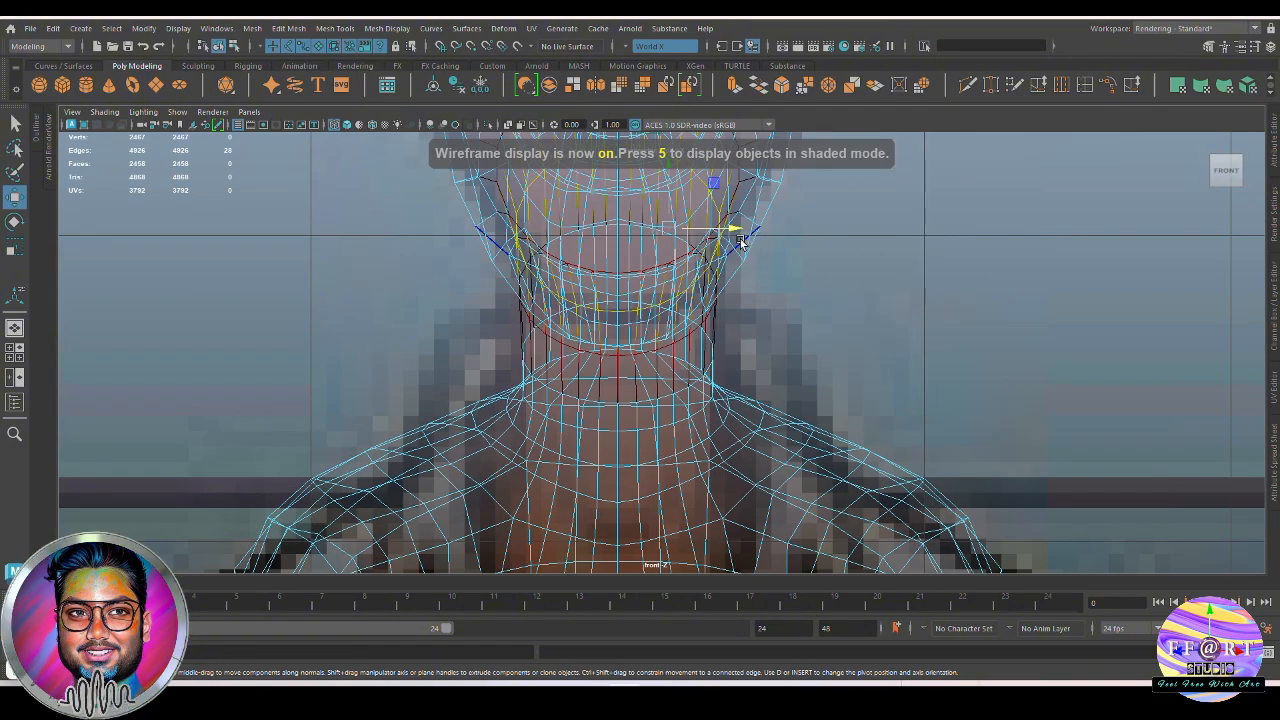
key("space")
left_click_drag(729, 341, 727, 295)
mouse_move(715, 335)
left_mouse_down("alt")
mouse_move(641, 362)
mouse_move(600, 337)
mouse_move(745, 330)
left_mouse_up("alt")
Inspect the shaded neck and torso from several sides, previewing the body mesh smoothed
key("5")
left_click(870, 361)
left_click(657, 291)
right_click_drag(660, 292, 723, 303, "alt")
middle_click_drag(723, 303, 742, 377, "alt")
left_click_drag(742, 377, 640, 400, "alt")
left_click(845, 364)
left_click_drag(845, 364, 800, 368, "alt")
right_click_drag(800, 368, 655, 357, "alt")
left_click_drag(655, 357, 850, 408, "alt")
left_click(700, 377)
key("3")
left_click_drag(692, 403, 583, 173, "alt")
scroll(730, 410, "up", 4)
left_click(607, 366)
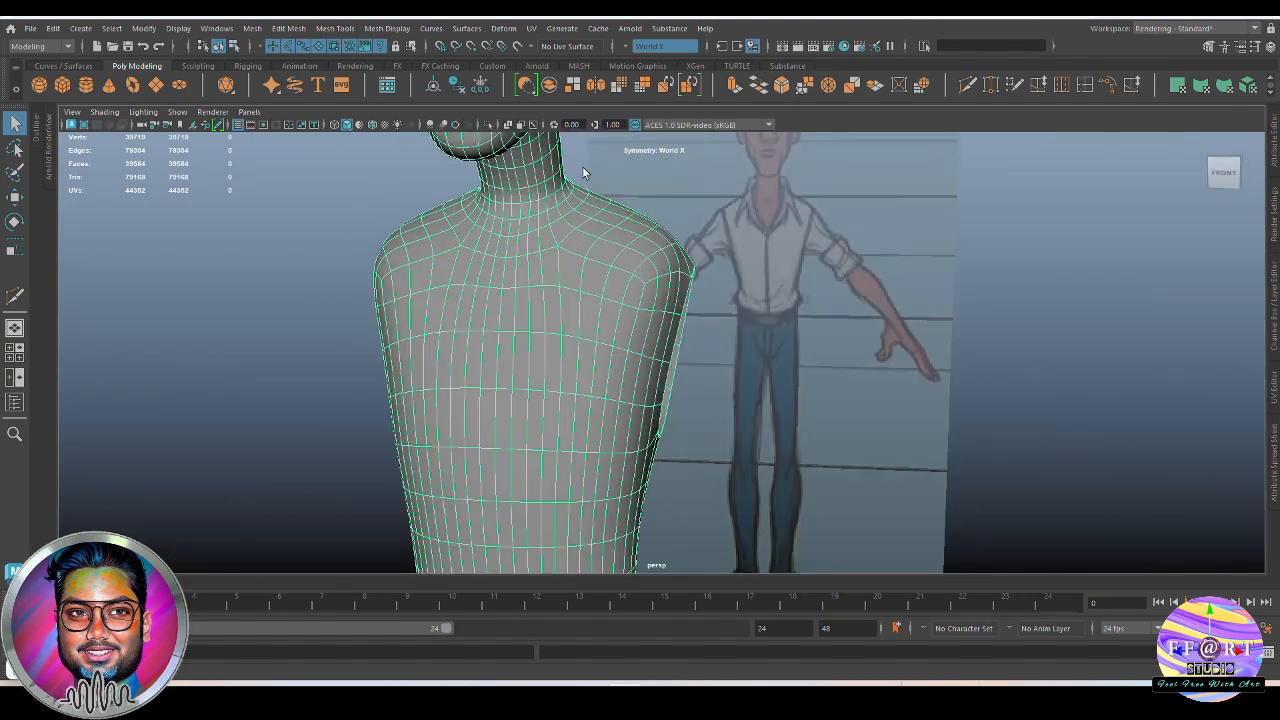
Show layer2 with the shirt and select the body mesh to compare it with the clothing
left_click(491, 121)
left_click(491, 121)
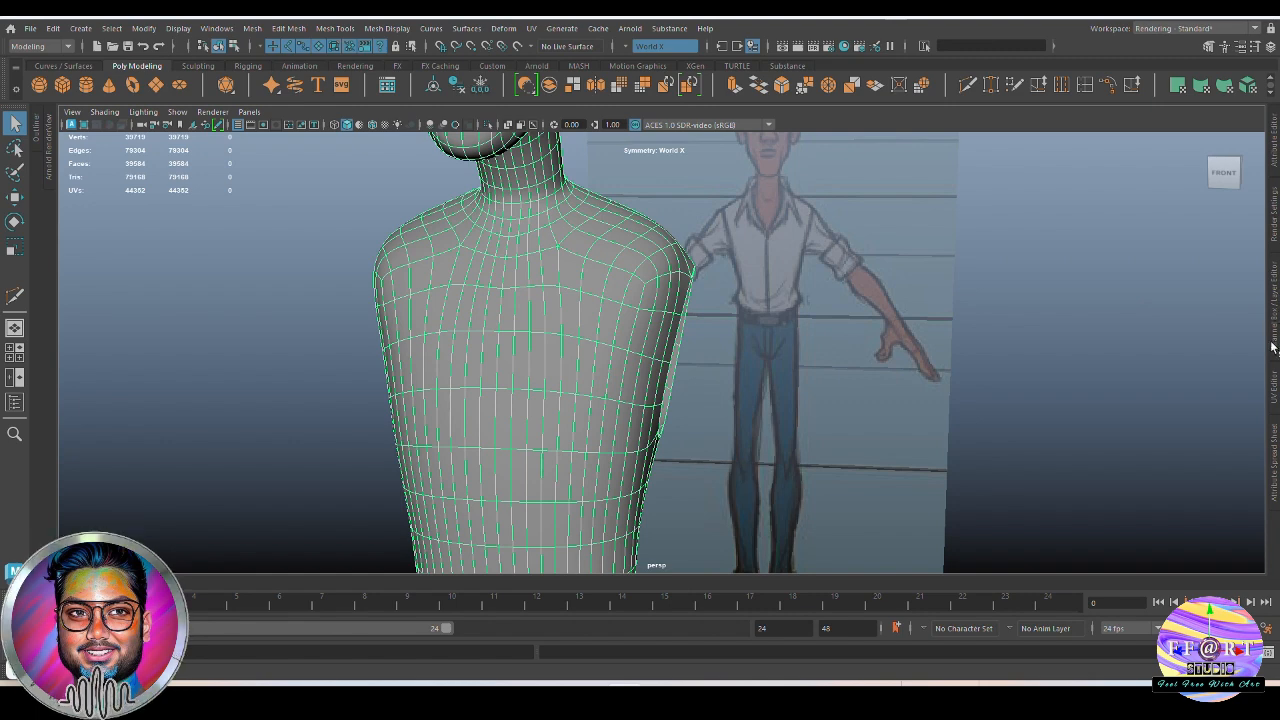
left_click(1273, 340)
left_click(985, 436)
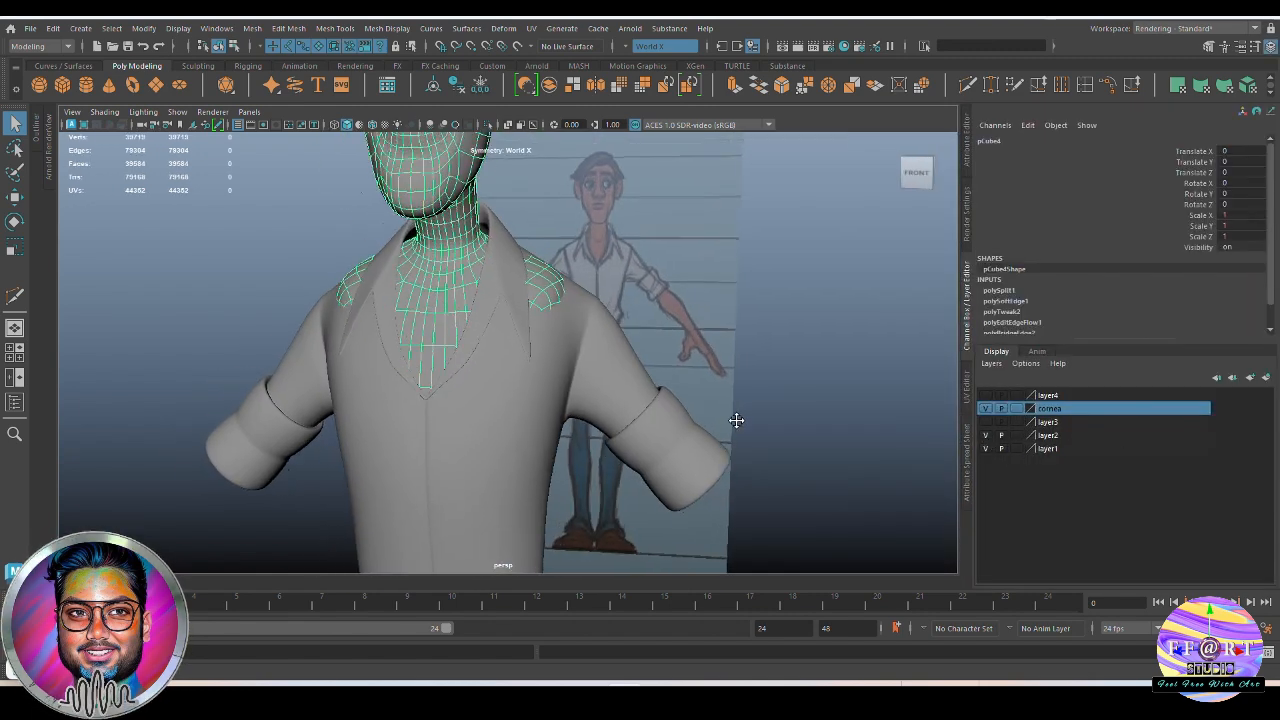
left_click_drag(734, 423, 594, 380, "alt")
left_click(664, 291)
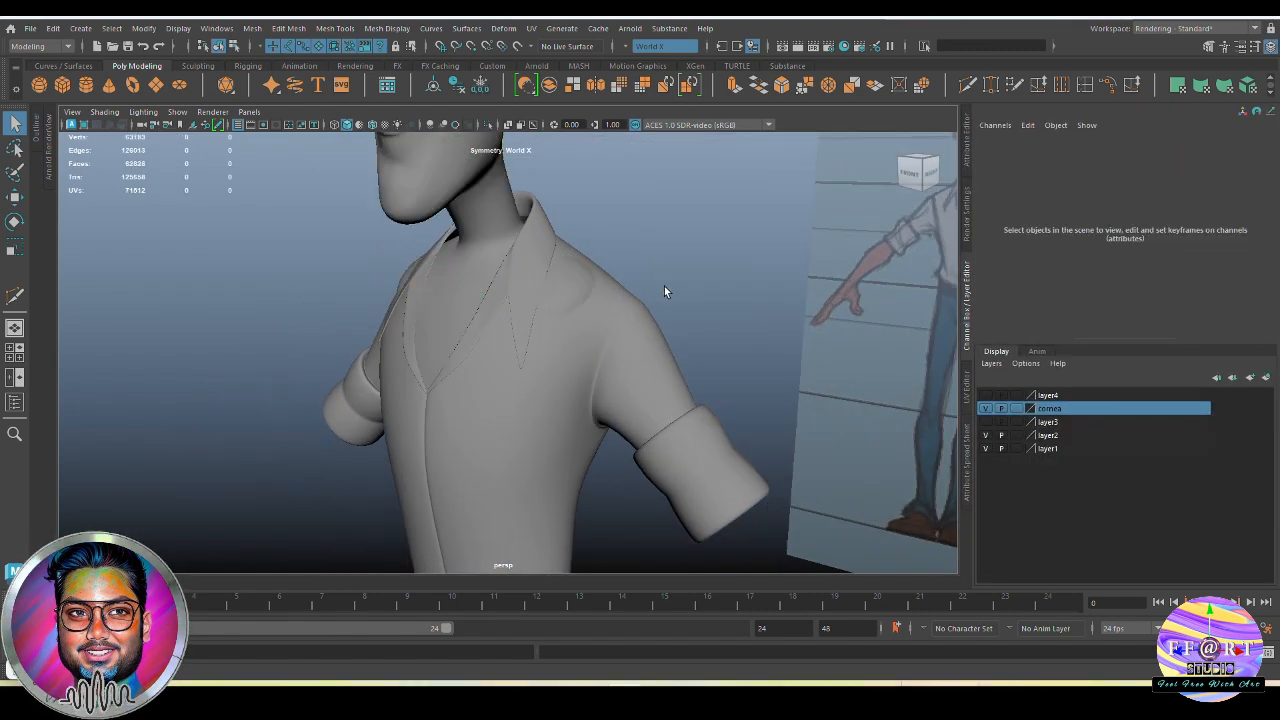
left_click(476, 288)
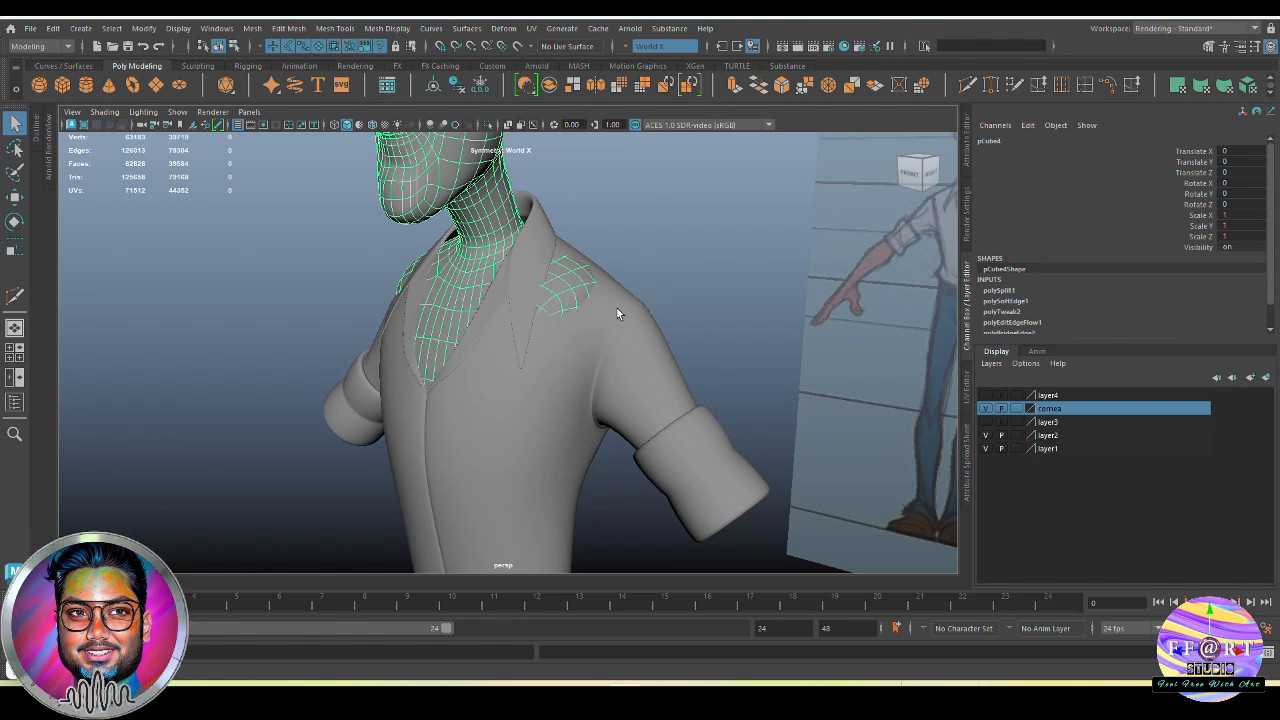
Turn off the body's smooth preview and lower its shoulder vertices beneath the shirt in the front wireframe view with soft selection
key("space")
middle_click_drag(618, 408, 614, 362, "alt")
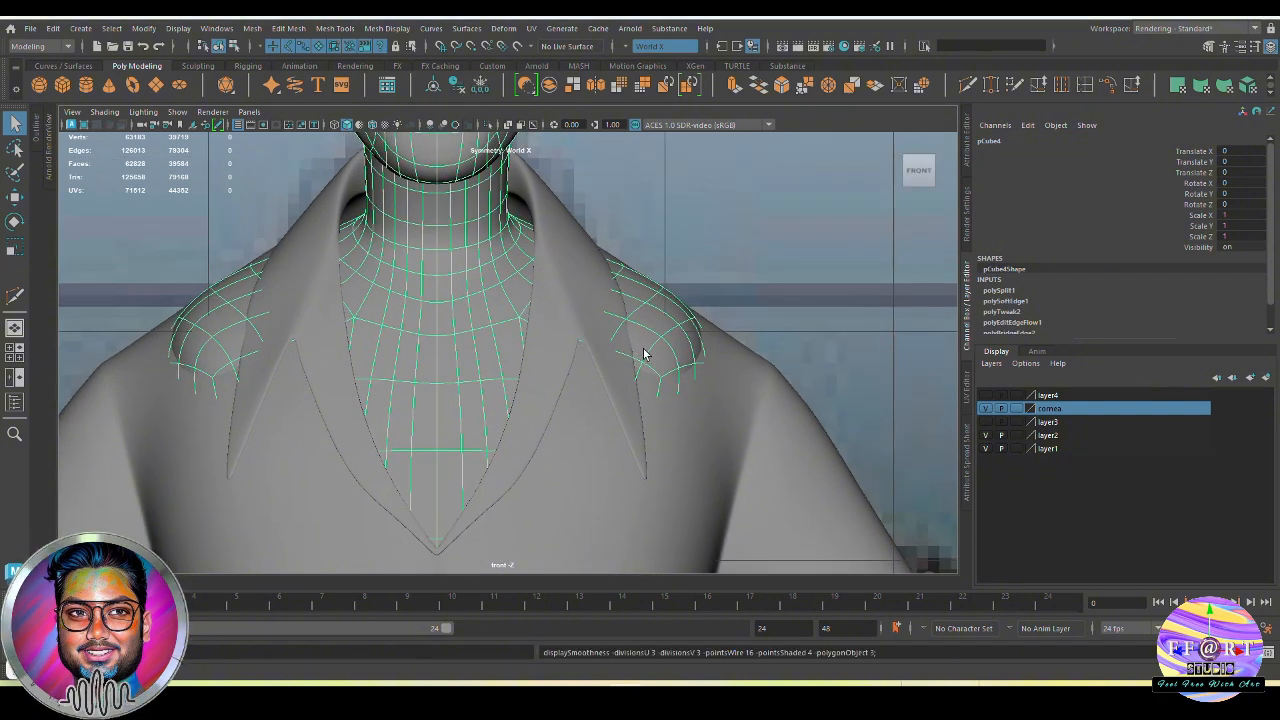
key("1")
right_click_drag(680, 320, 628, 321)
middle_click_drag(667, 353, 654, 327, "alt")
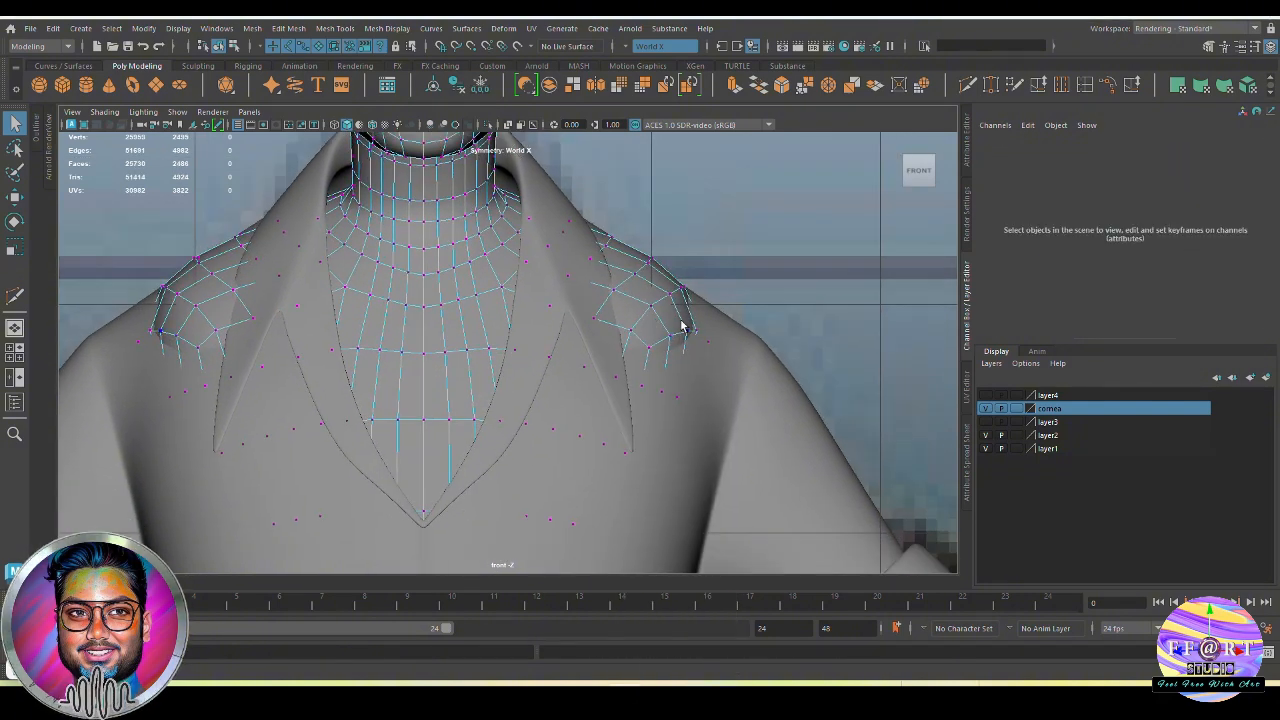
key("4")
middle_click_drag(617, 268, 662, 296, "alt")
left_click_drag(776, 393, 648, 328)
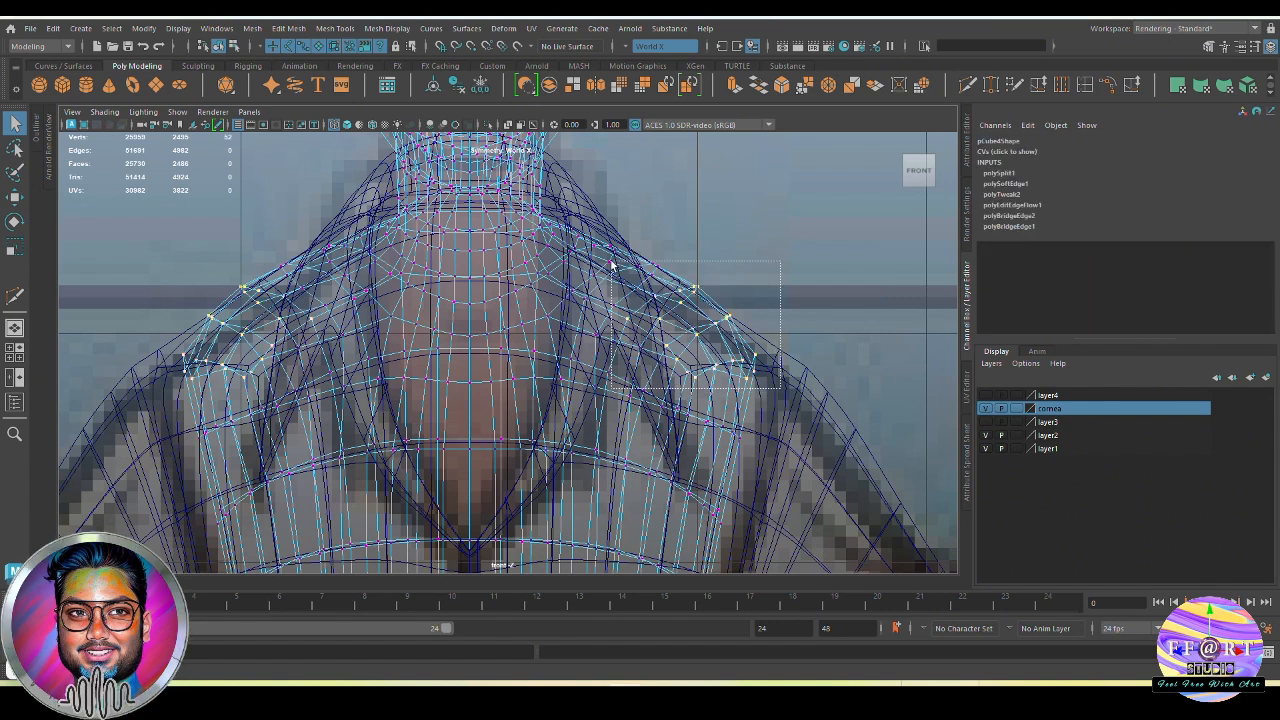
key("b")
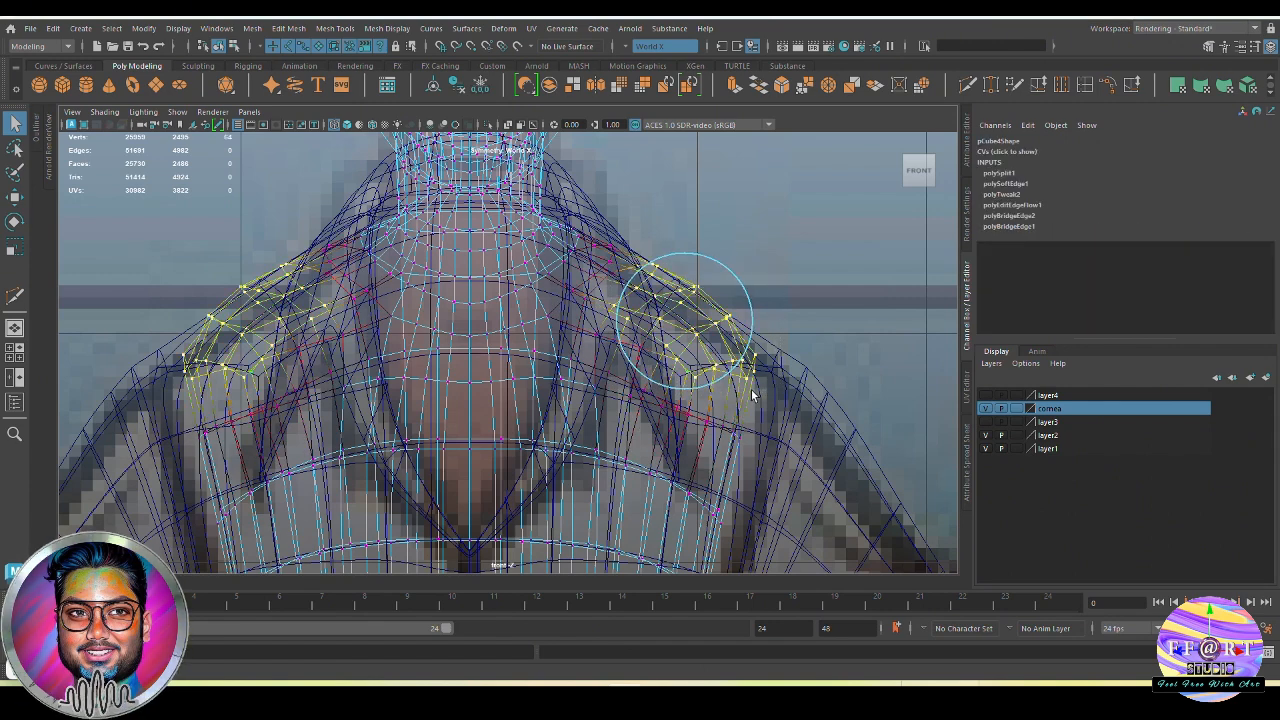
key("w")
left_click_drag(686, 264, 699, 314)
Lower the outer shoulder vertices, and shift them and the front armhole vertices backward inside the shirt in the side view
left_click_drag(609, 276, 687, 352, "ctrl")
left_click_drag(711, 295, 712, 297)
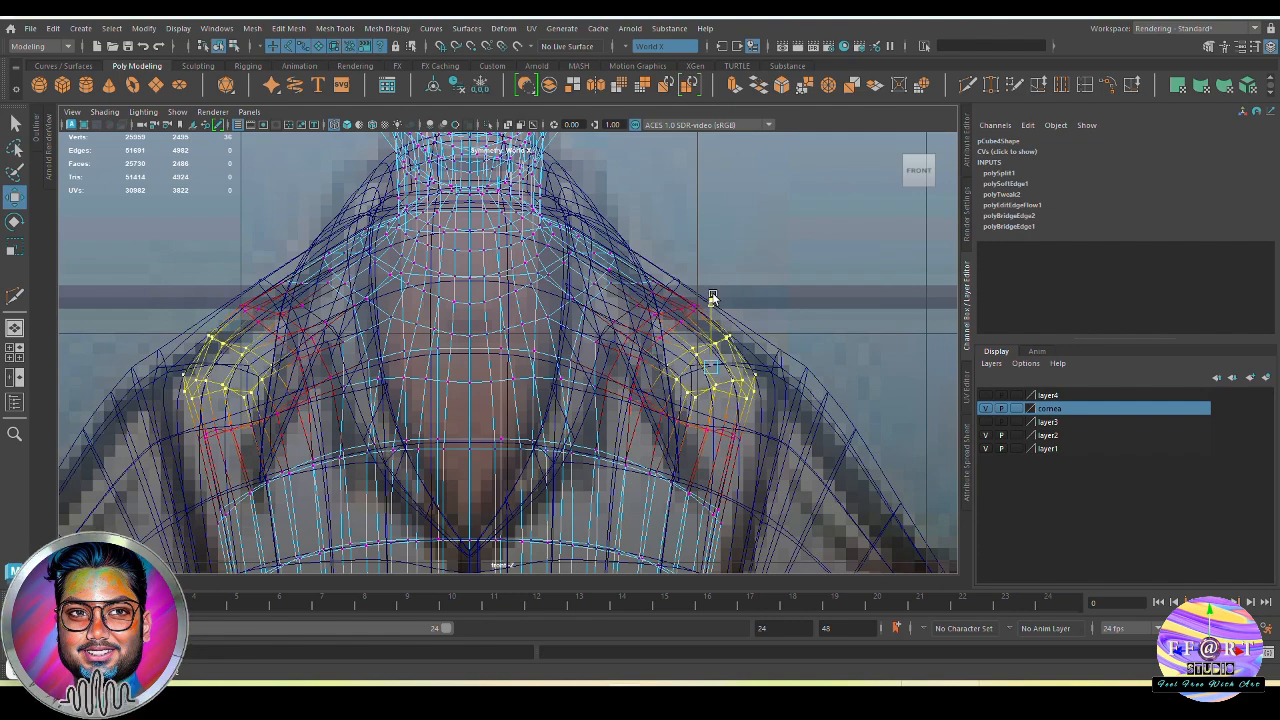
key("space")
left_click_drag(767, 392, 711, 457)
middle_click_drag(711, 457, 675, 372, "alt")
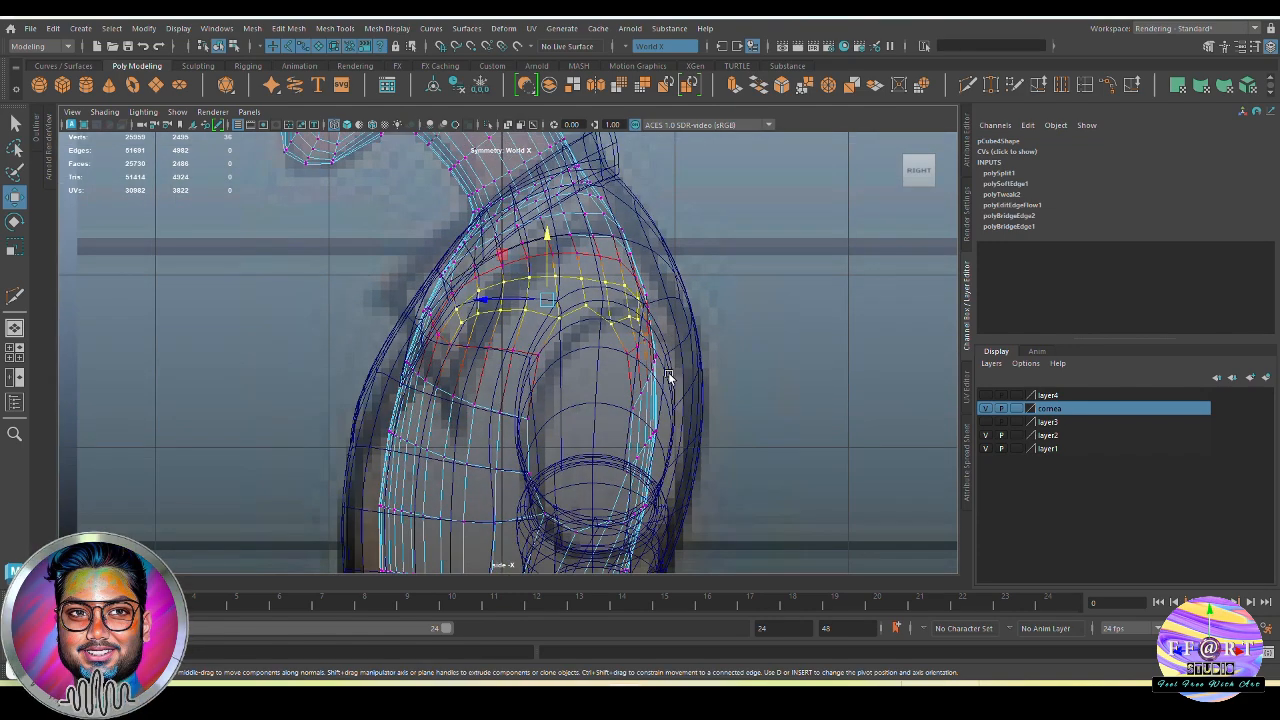
middle_click_drag(483, 302, 491, 302)
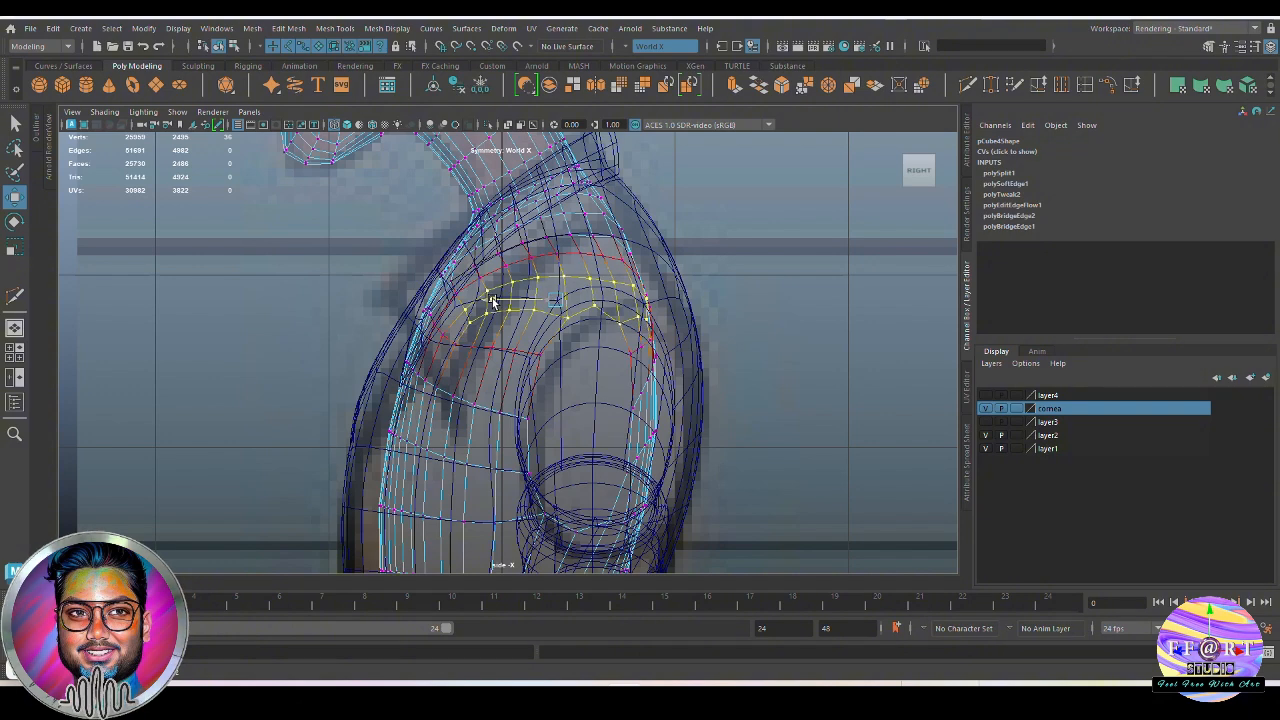
left_click_drag(430, 321, 462, 364)
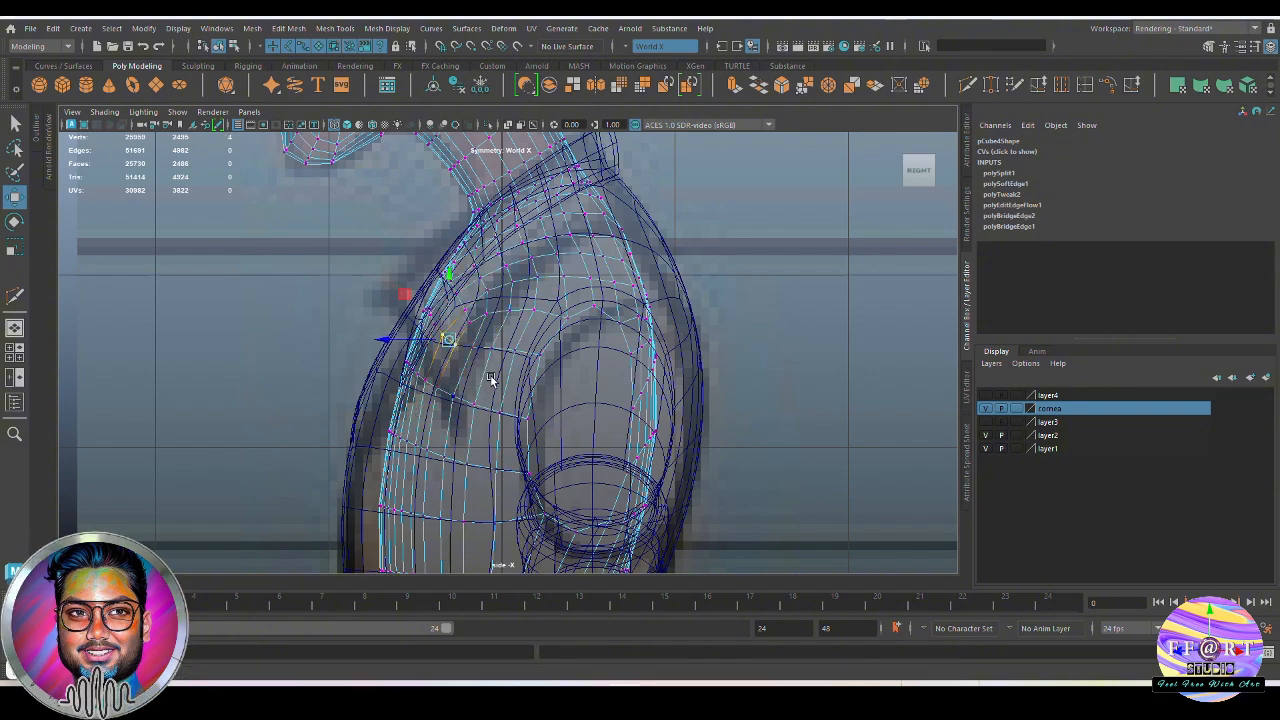
middle_click_drag(432, 356, 415, 340)
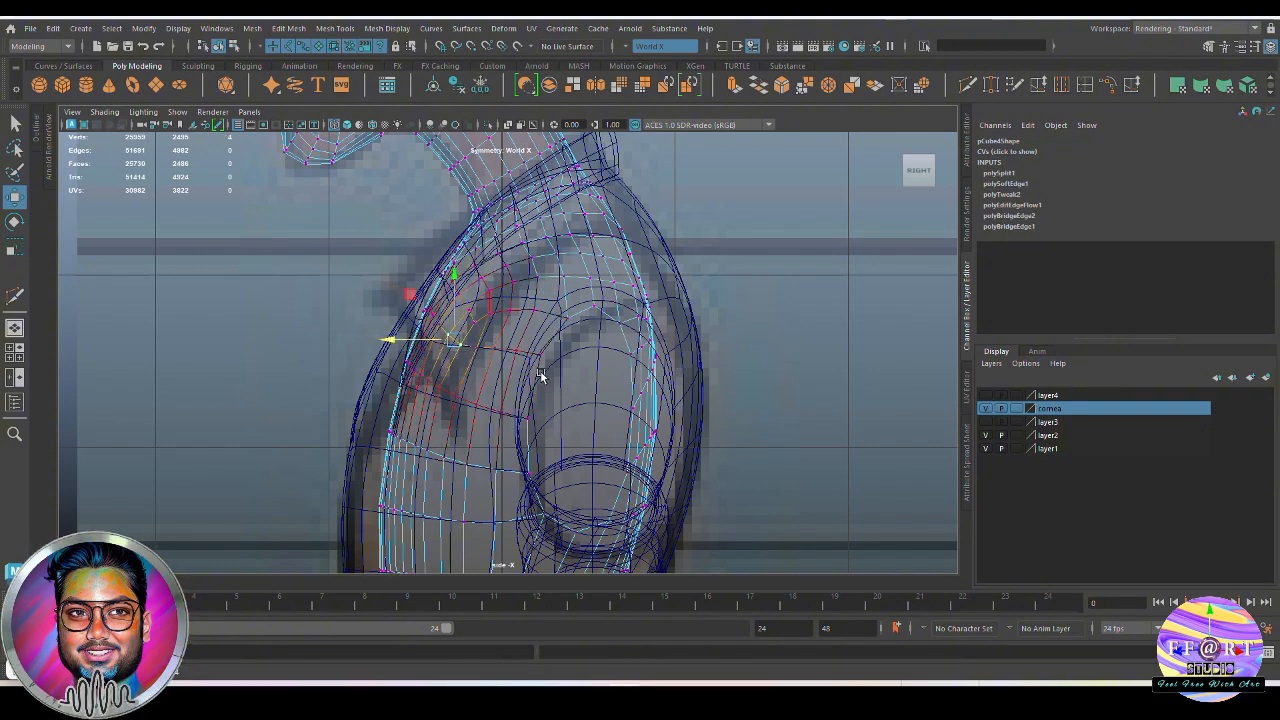
Select the bottom row of torso vertices and adjust its height at the shirt hem with soft selection
middle_click_drag(615, 403, 603, 314, "alt")
right_click_drag(765, 425, 706, 403, "alt")
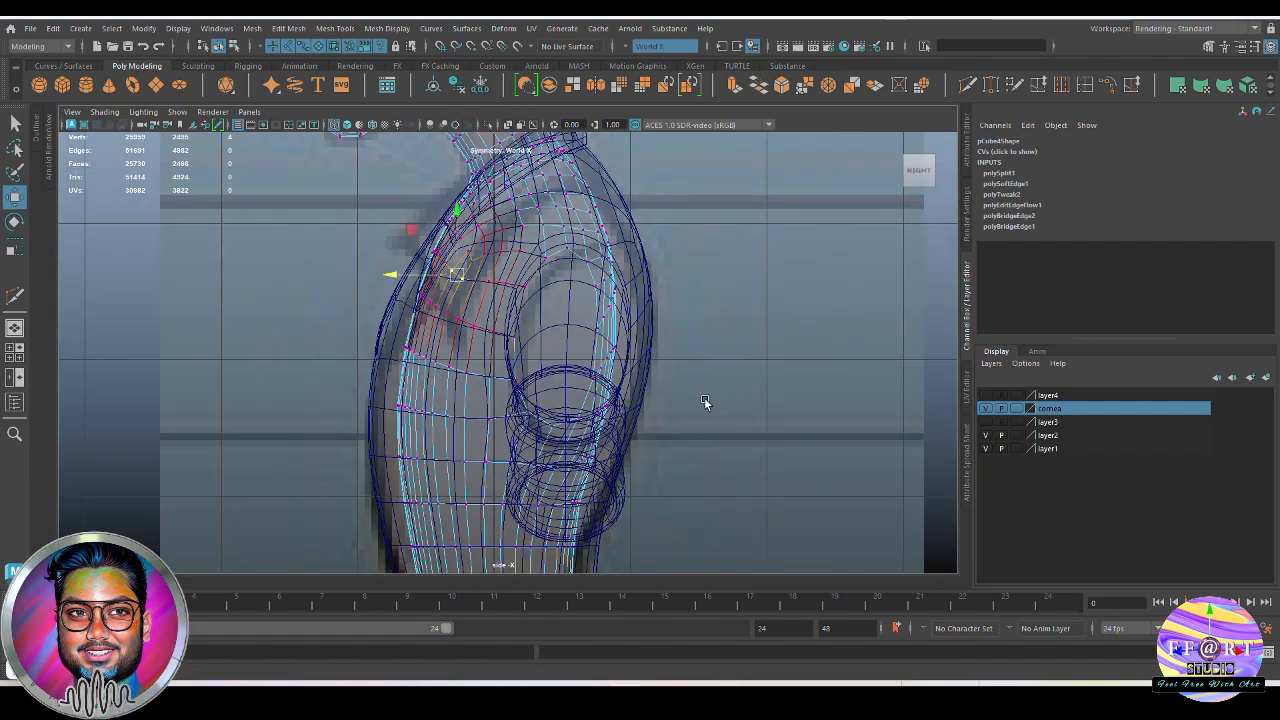
middle_click_drag(588, 329, 621, 369, "alt")
middle_click_drag(497, 487, 502, 343, "alt")
mouse_move(571, 482)
middle_mouse_down("alt")
mouse_move(546, 457)
mouse_move(558, 481)
mouse_move(582, 463)
middle_mouse_up("alt")
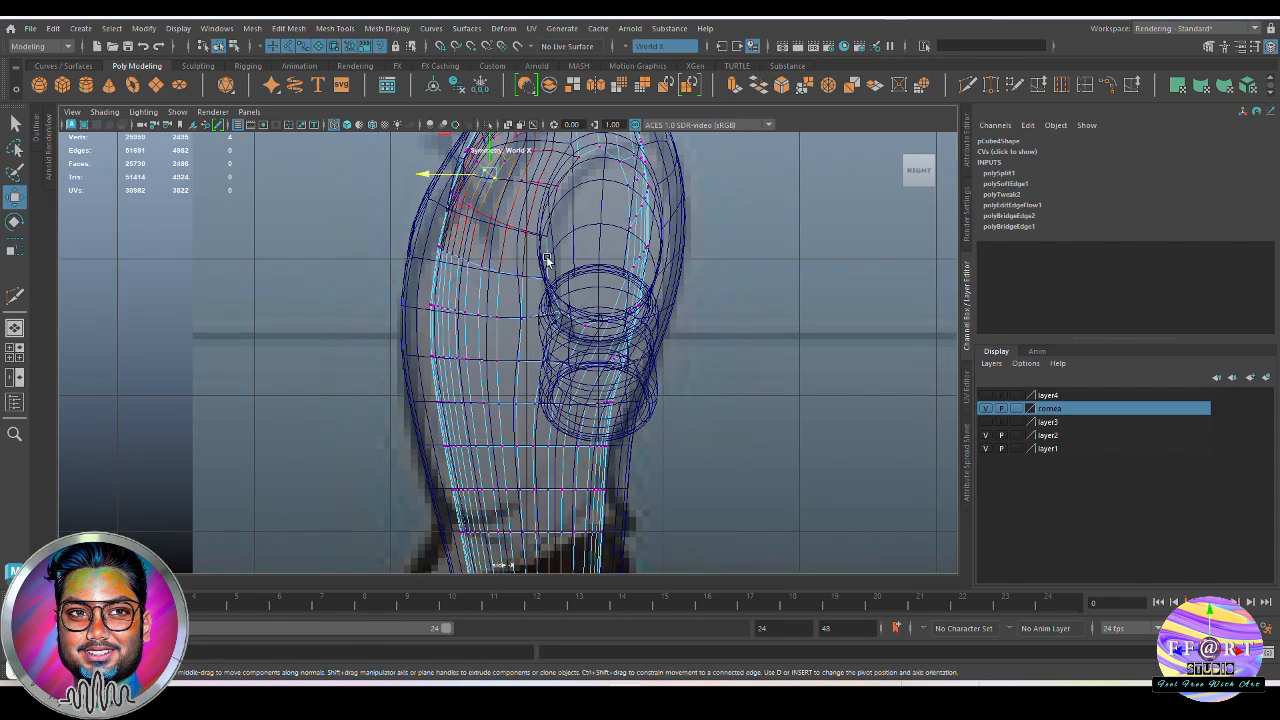
middle_click_drag(491, 330, 478, 321, "alt")
scroll(480, 412, "up", 1)
middle_click_drag(497, 477, 489, 410, "alt")
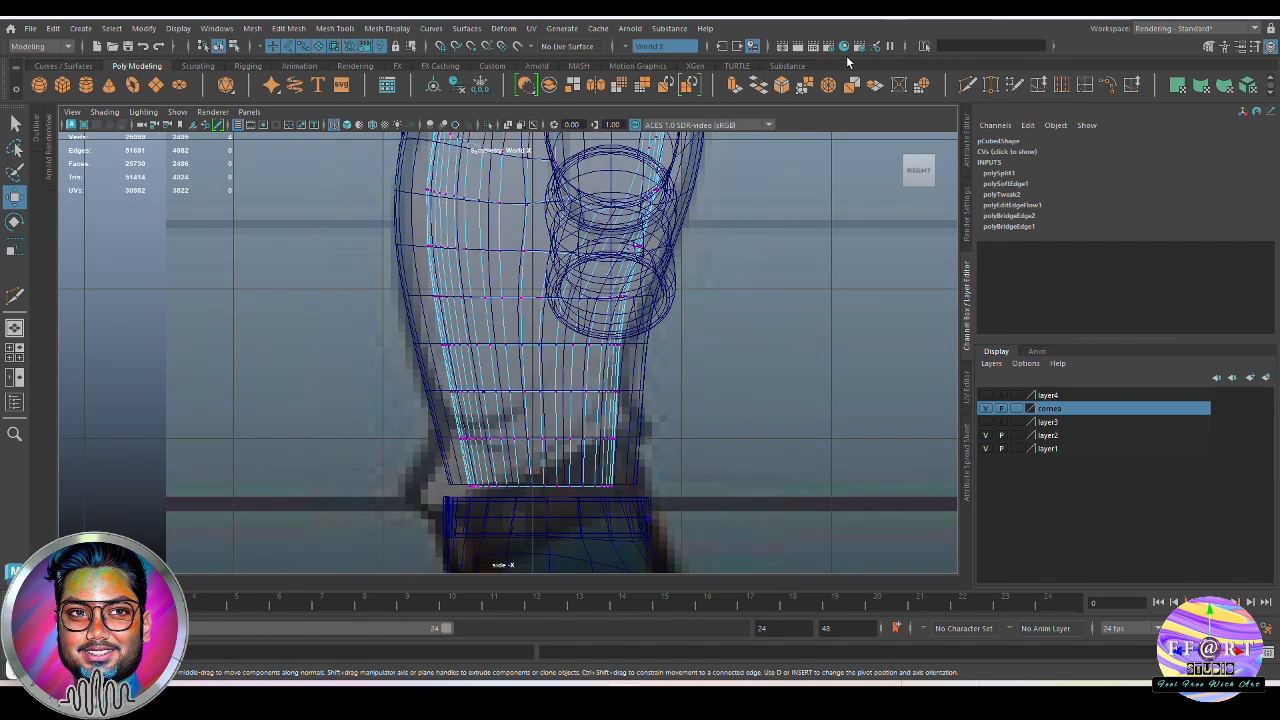
left_click_drag(626, 508, 670, 503)
key("b")
key("b")
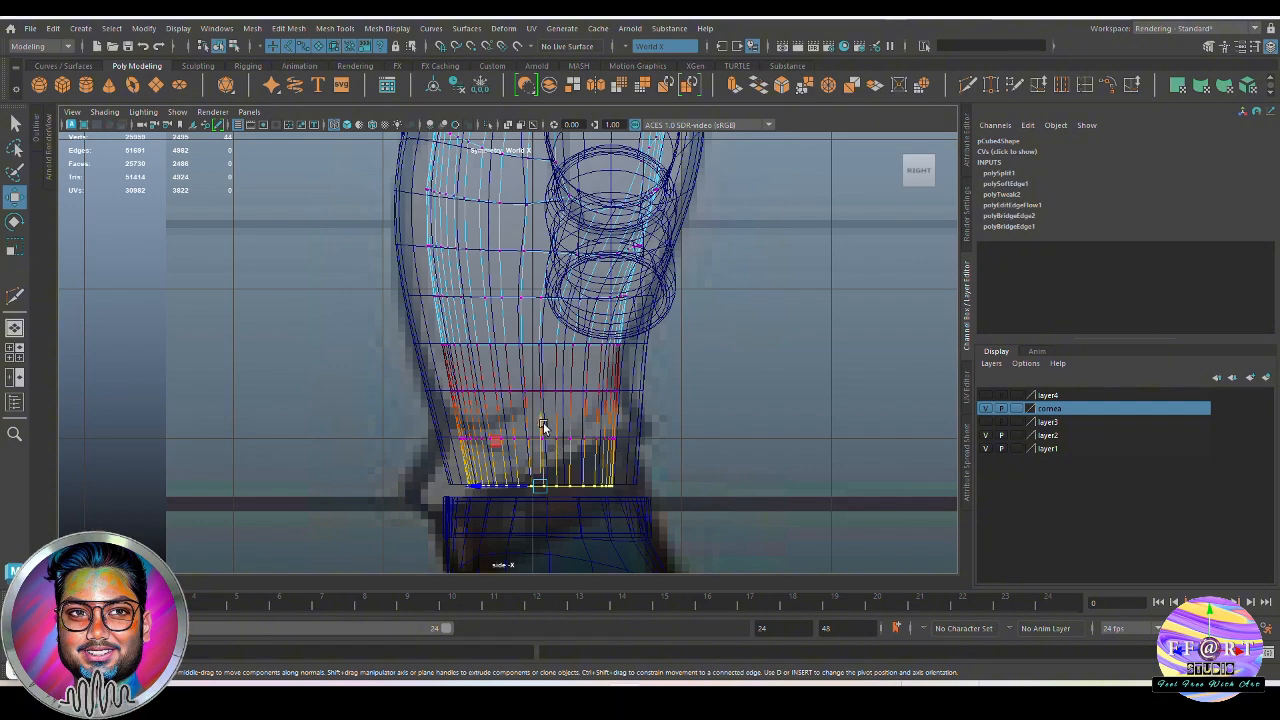
left_click_drag(543, 427, 546, 418)
scroll(480, 455, "up", 3)
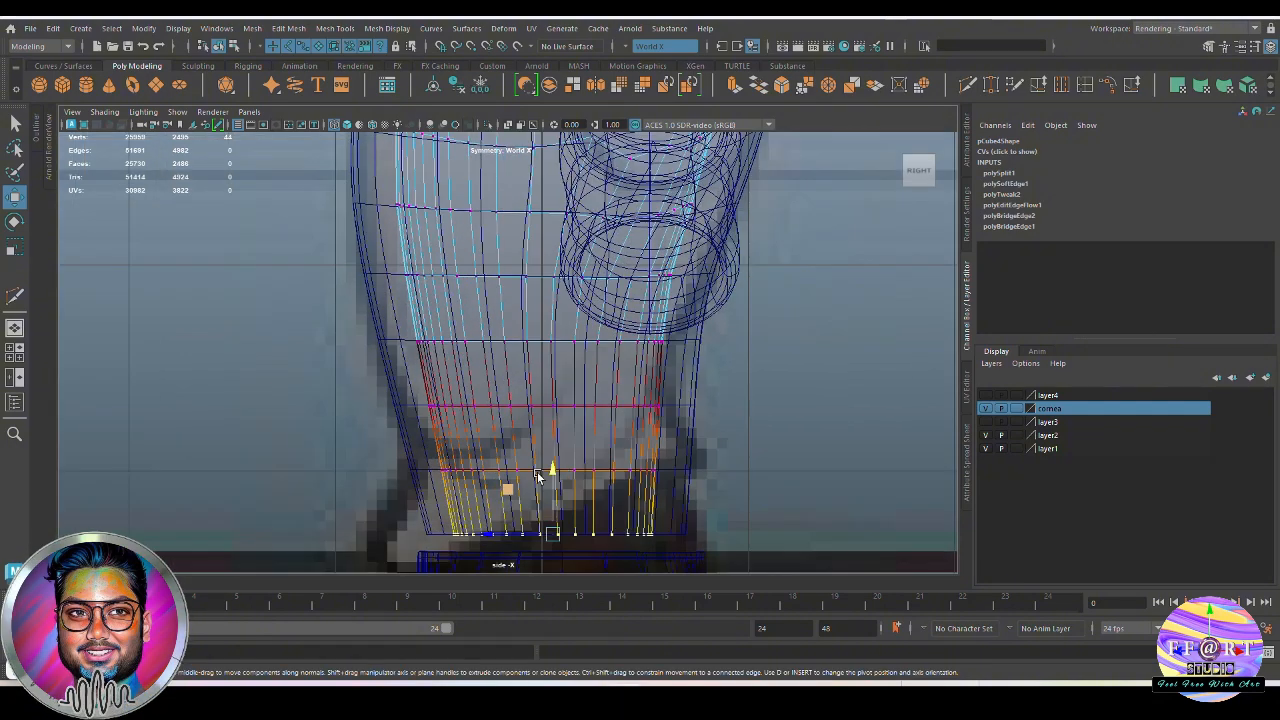
middle_click_drag(473, 455, 481, 379, "alt")
scroll(580, 437, "up", 2)
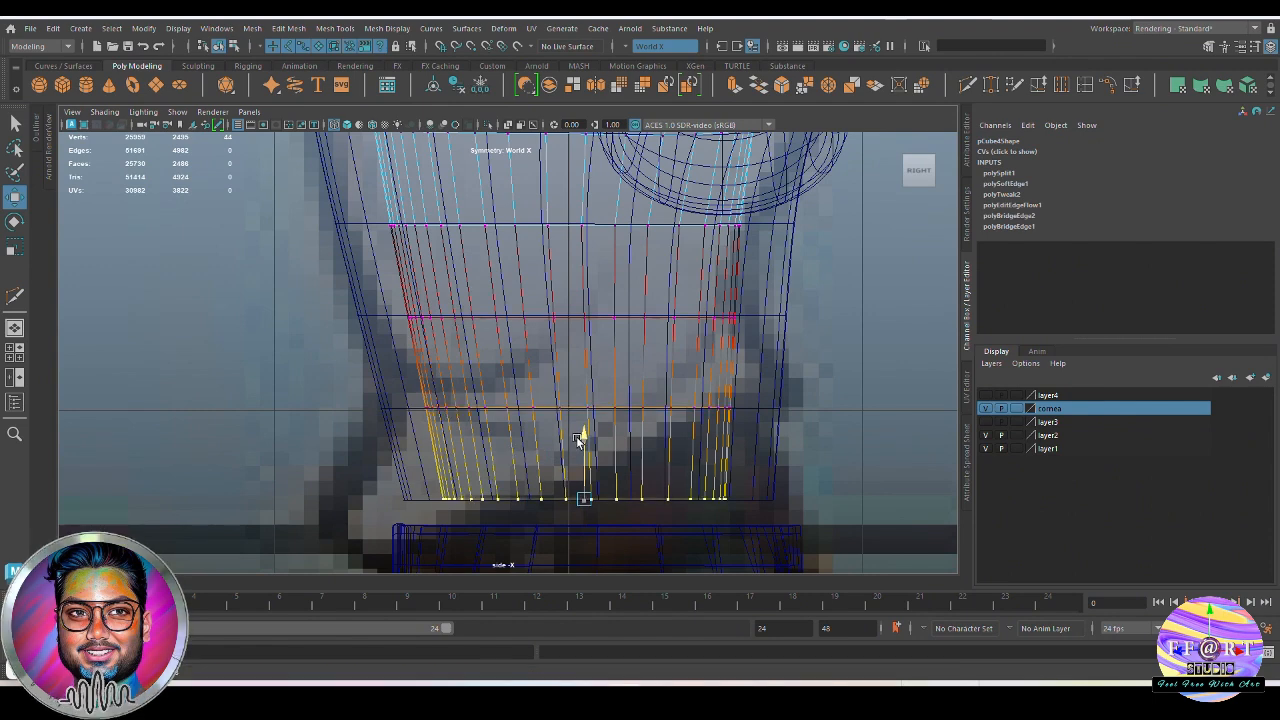
Align the lower torso's next vertex rows with the shirt's horizontal edge rows in the side view, using a smaller soft-selection radius
double_click(477, 323)
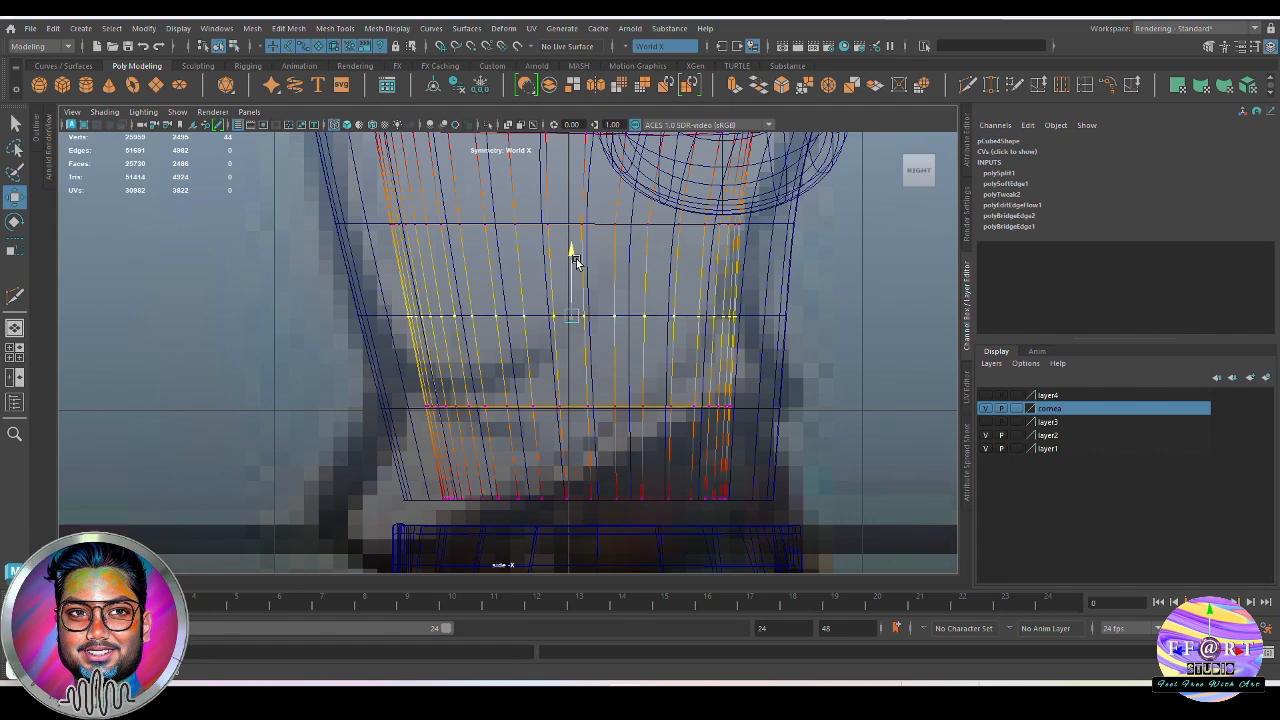
left_click_drag(577, 262, 577, 263)
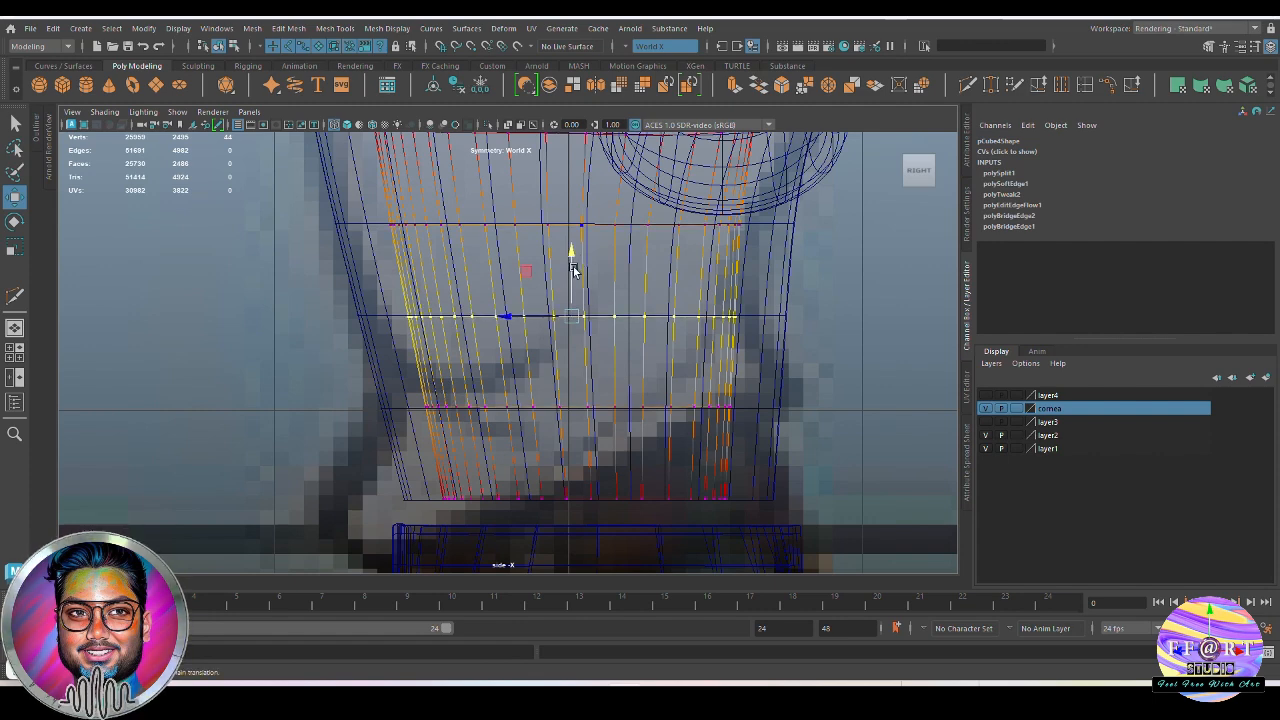
middle_click_drag(574, 270, 583, 326, "alt")
key("b")
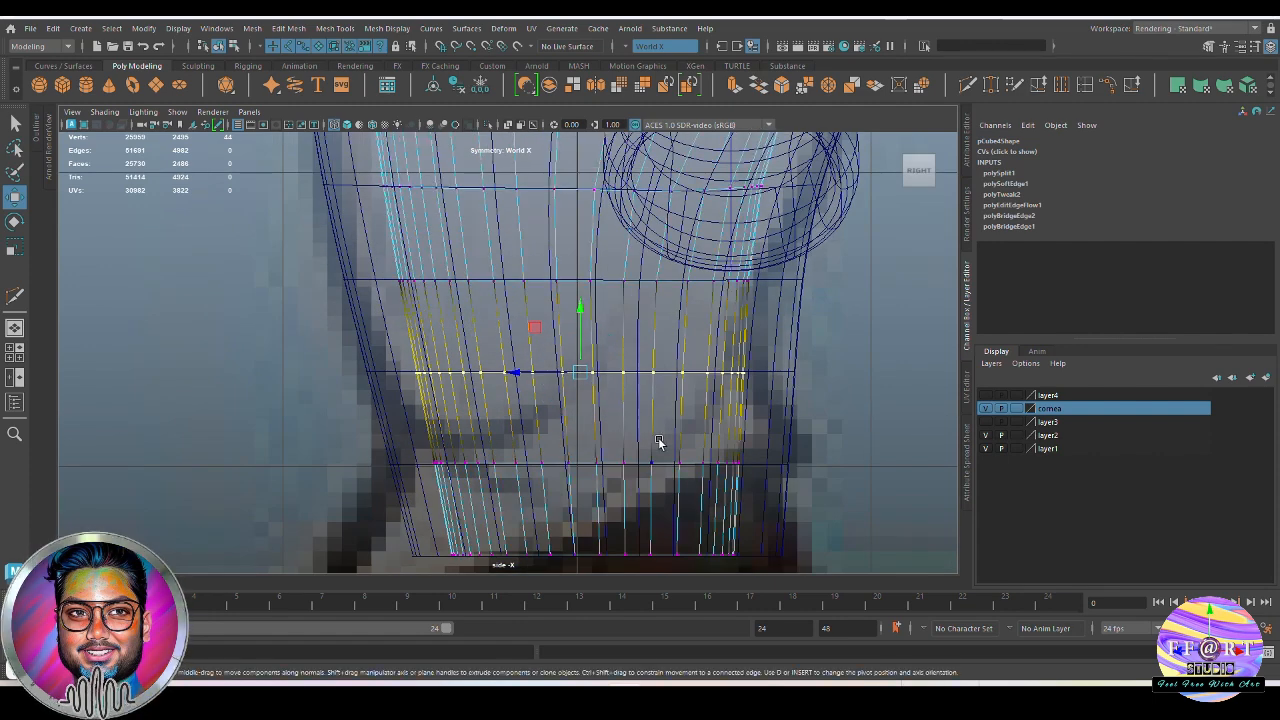
left_click_drag(577, 307, 576, 225)
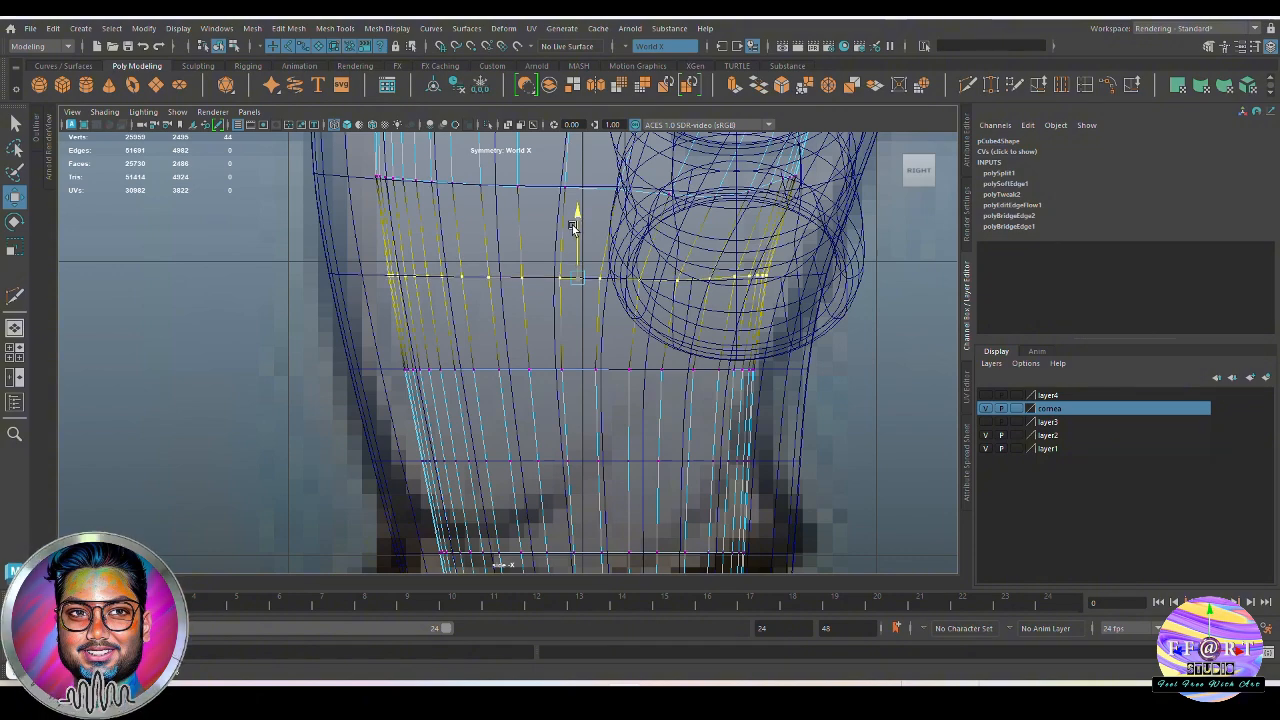
middle_click_drag(572, 227, 589, 319, "alt")
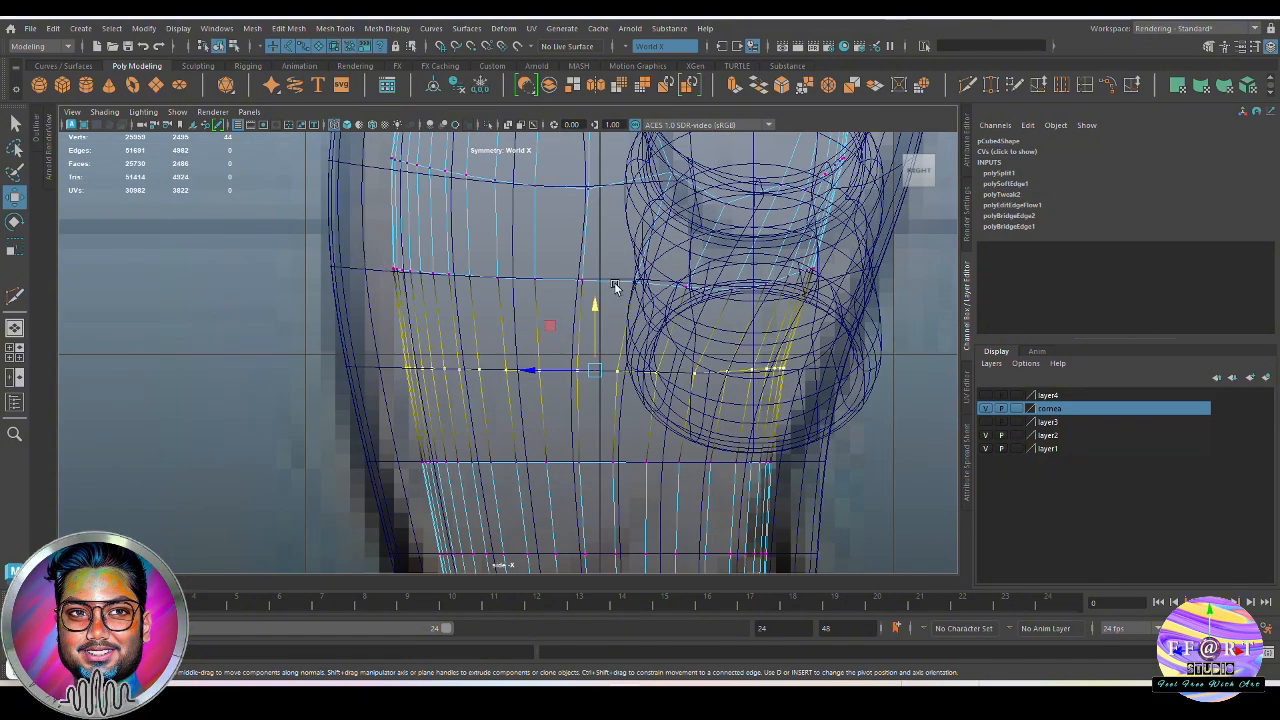
Reposition the body's upper-chest and collarbone vertices inside the shirt collar in the perspective view
middle_click_drag(612, 259, 631, 383, "alt")
mouse_move(505, 320)
middle_mouse_down("alt")
mouse_move(523, 403)
mouse_move(534, 366)
middle_mouse_up("alt")
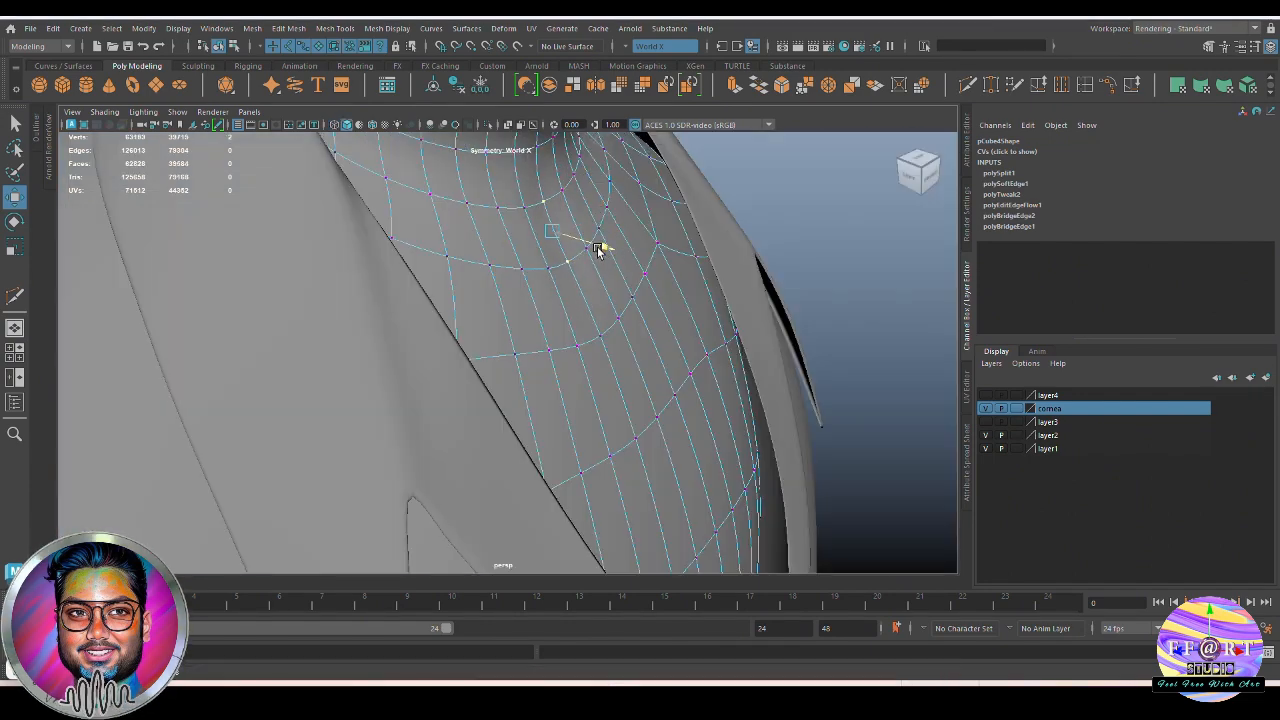
left_click_drag(597, 246, 624, 401, "alt")
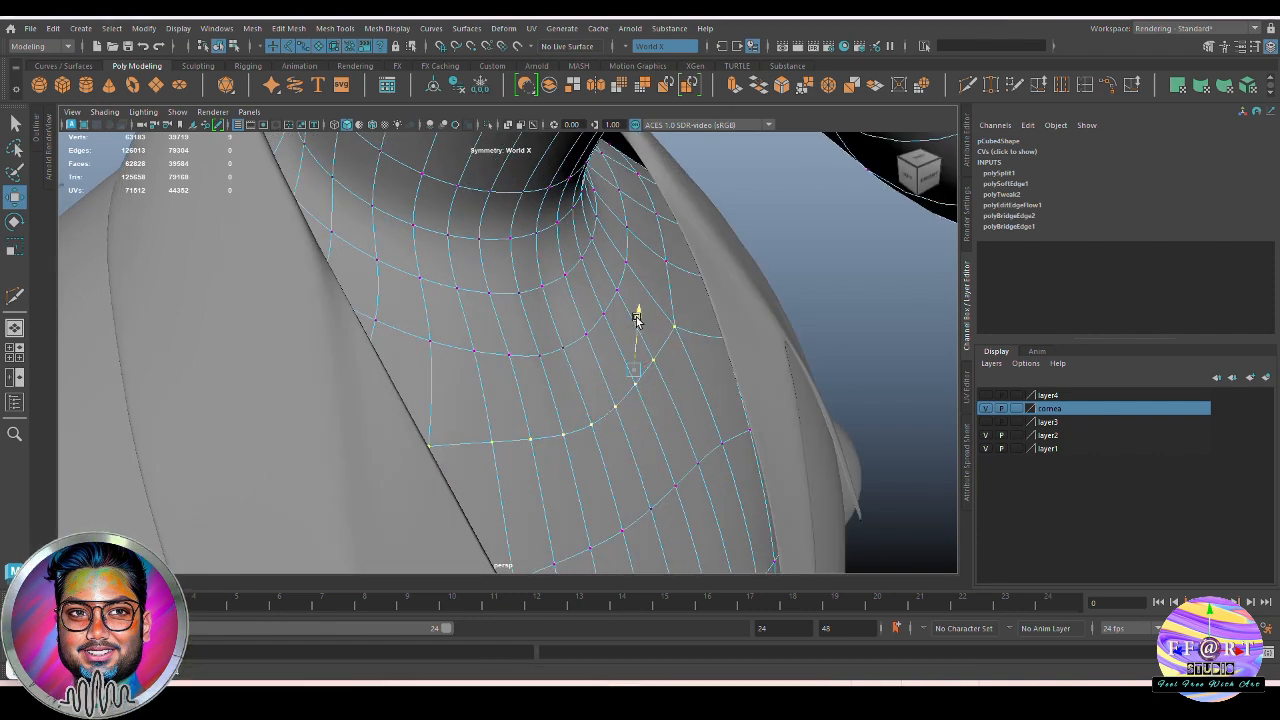
left_click_drag(636, 318, 703, 360)
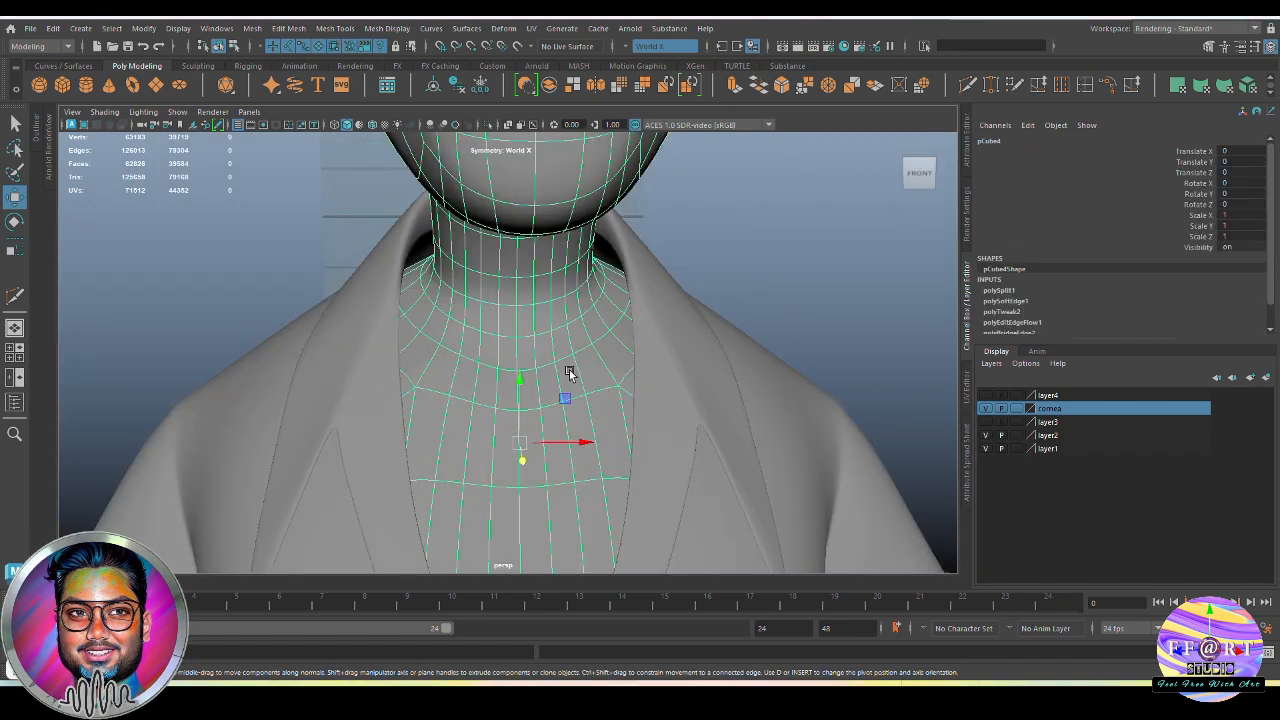
left_click(844, 344)
left_click_drag(844, 344, 657, 408, "alt")
Reposition the front and side neck vertices below the jaw with soft selection to even out the throat
left_click(578, 350)
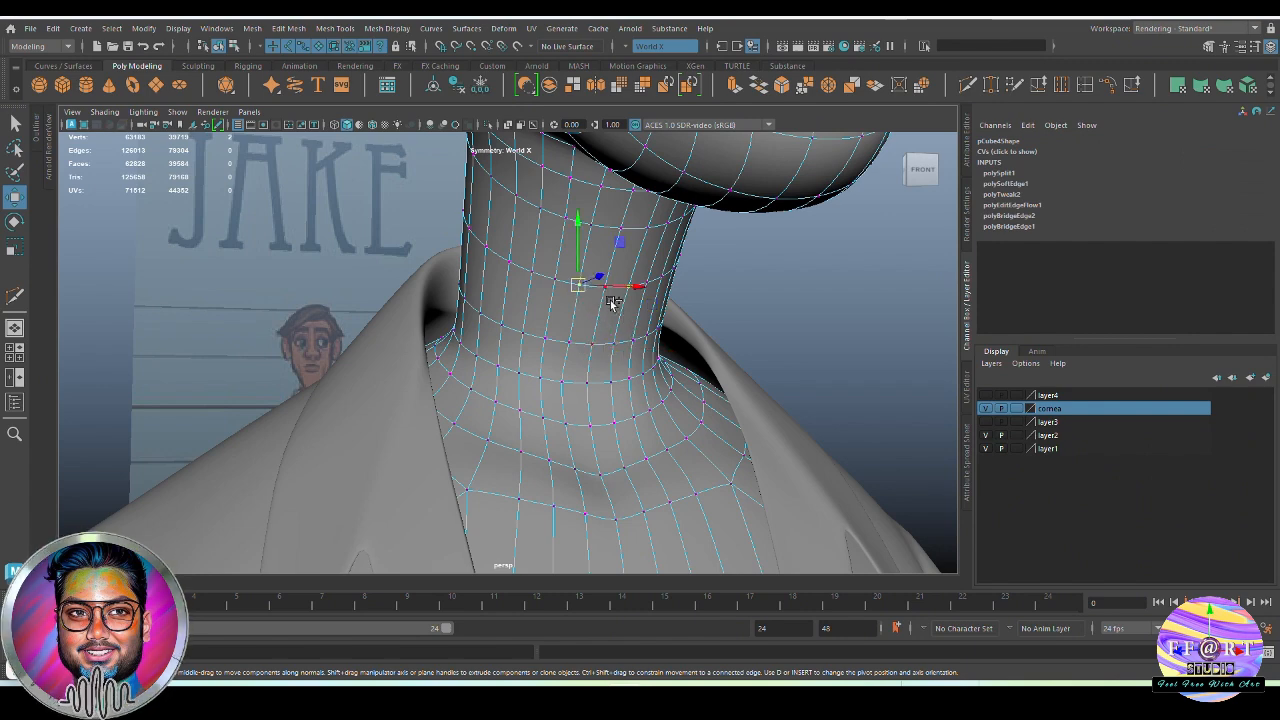
left_click_drag(554, 342, 655, 338, "alt")
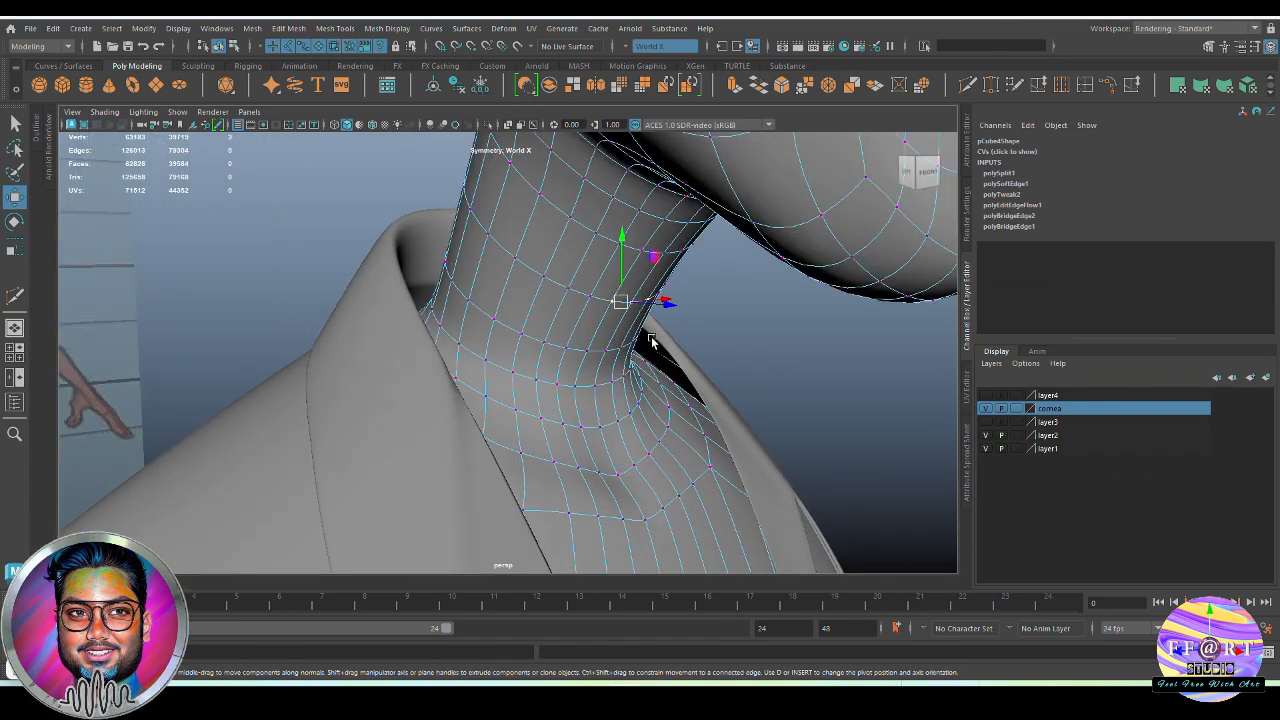
left_click(765, 348)
left_click(631, 304)
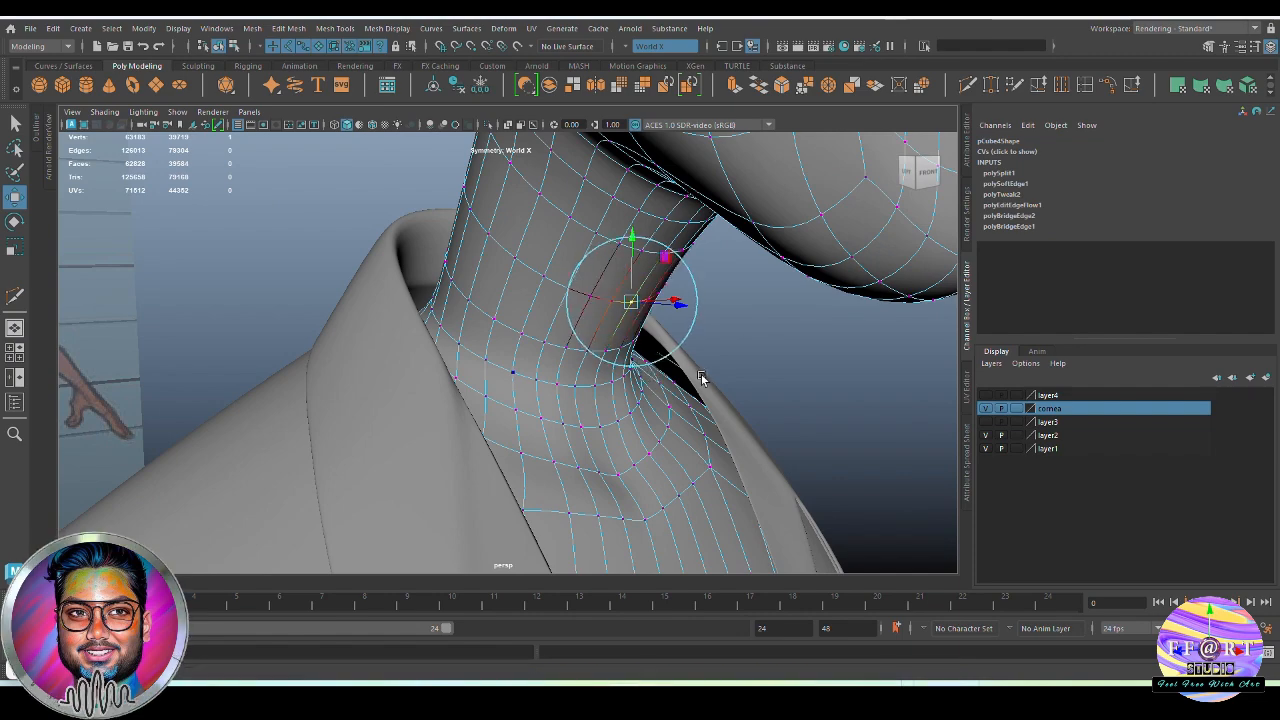
left_click_drag(635, 355, 718, 320, "alt")
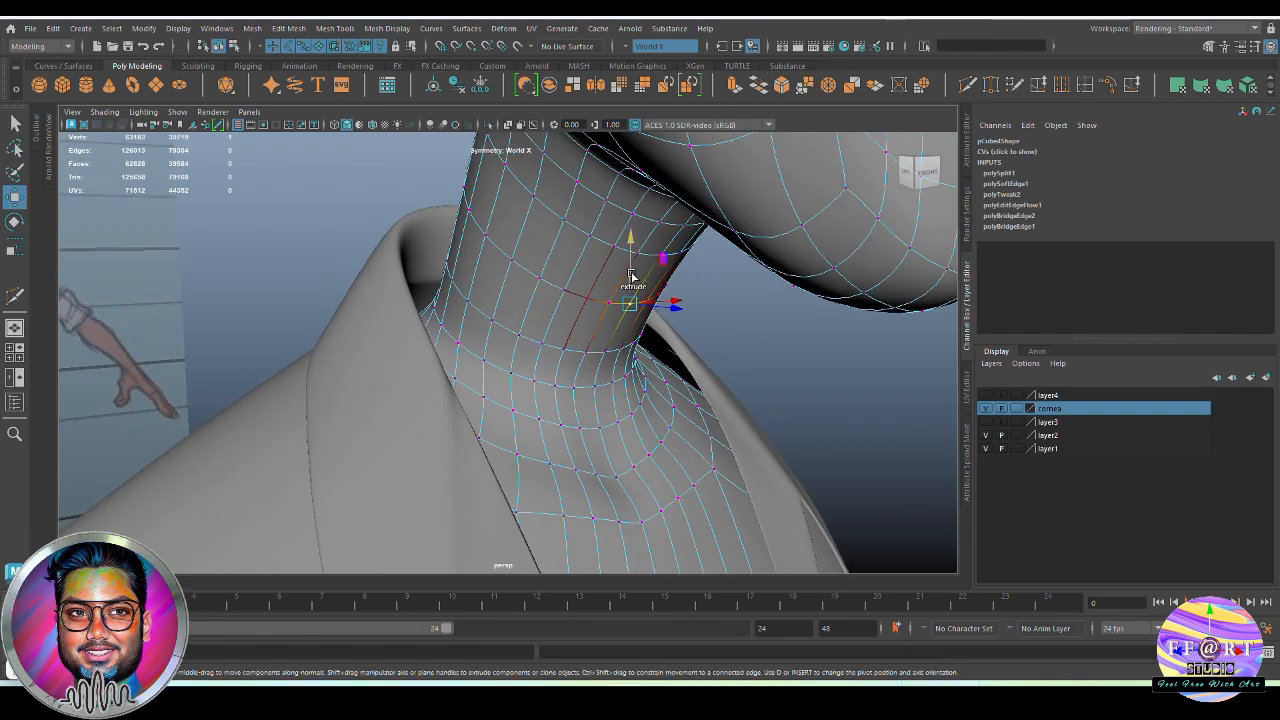
left_click_drag(631, 275, 551, 288, "alt")
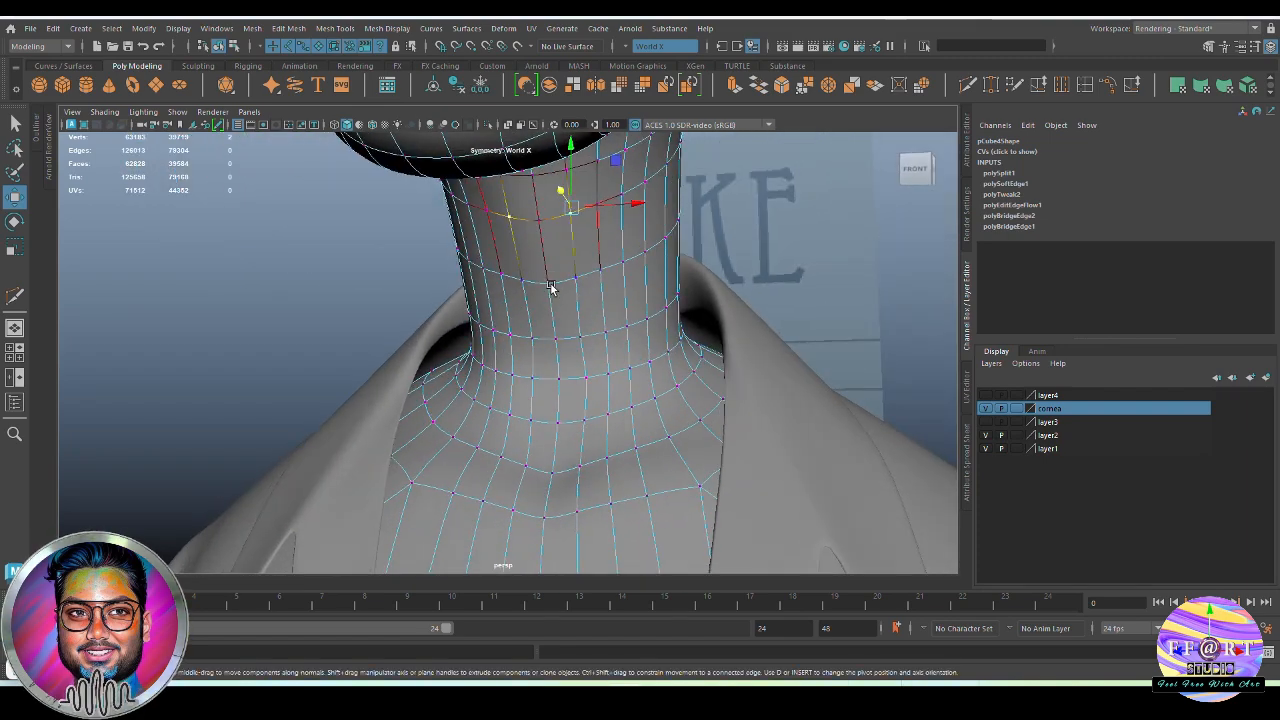
key("w")
left_click_drag(632, 207, 586, 360, "alt")
Smooth the selected neck edge loops with Edit Edge Flow and return to object mode
key("F8")
key("F8")
key("b")
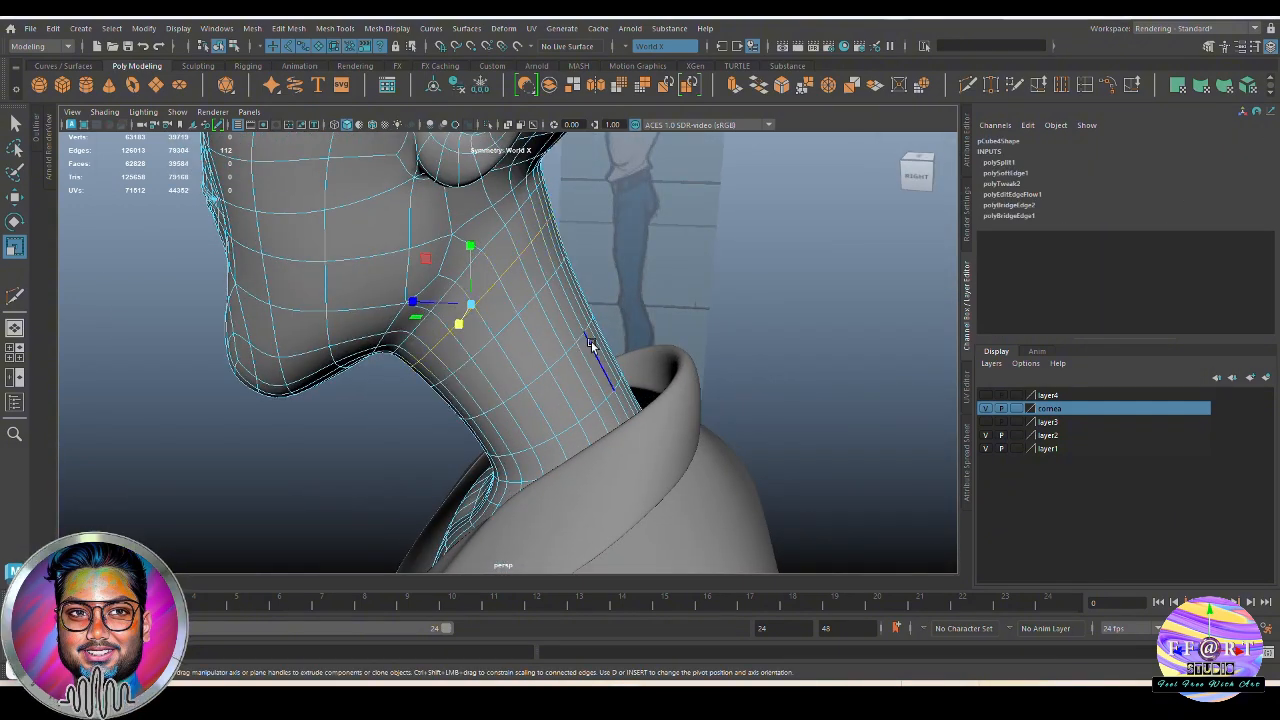
left_click(1112, 86)
left_click_drag(455, 318, 568, 309, "alt")
key("F8")
left_click(768, 300)
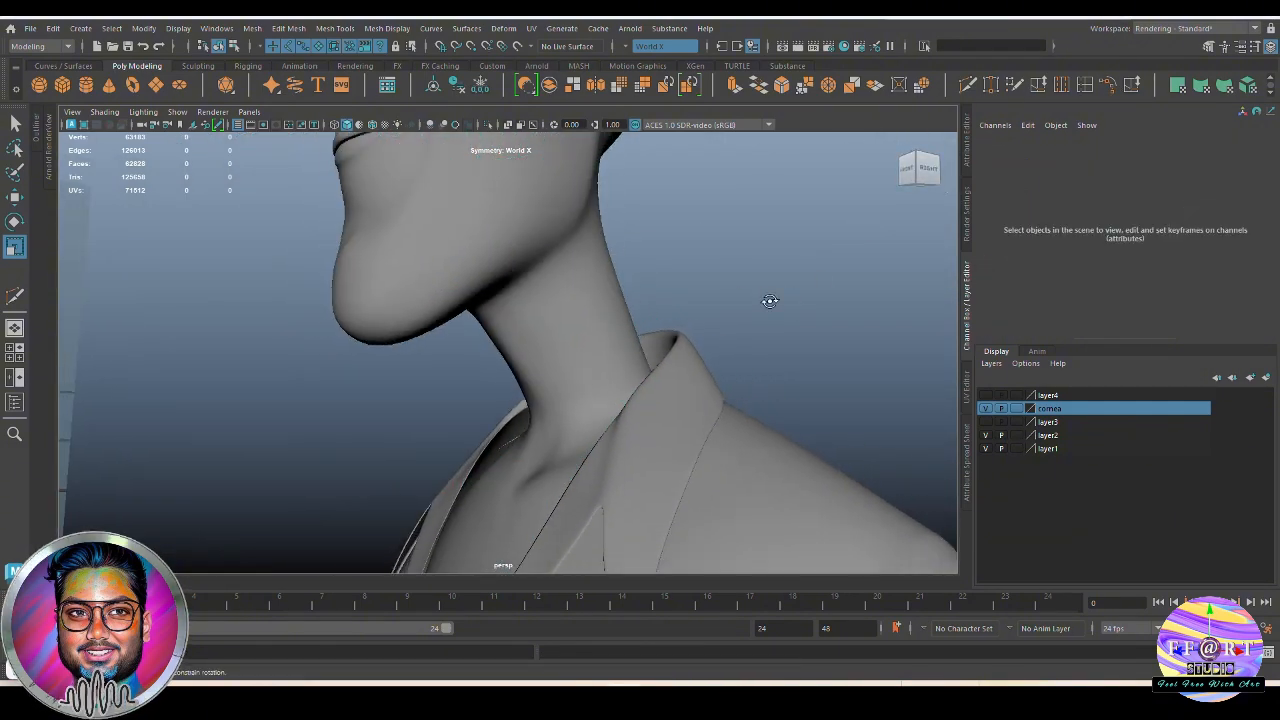
left_click_drag(769, 300, 807, 286, "alt")
Select the mirrored upper-throat vertices below the chin and scale them sideways with soft selection
scroll(700, 320, "up", 3)
mouse_move(663, 334)
left_mouse_down("alt")
mouse_move(643, 314)
mouse_move(659, 349)
mouse_move(653, 320)
left_mouse_up("alt")
left_click(643, 314)
key("F9")
left_click(654, 317)
key("b")
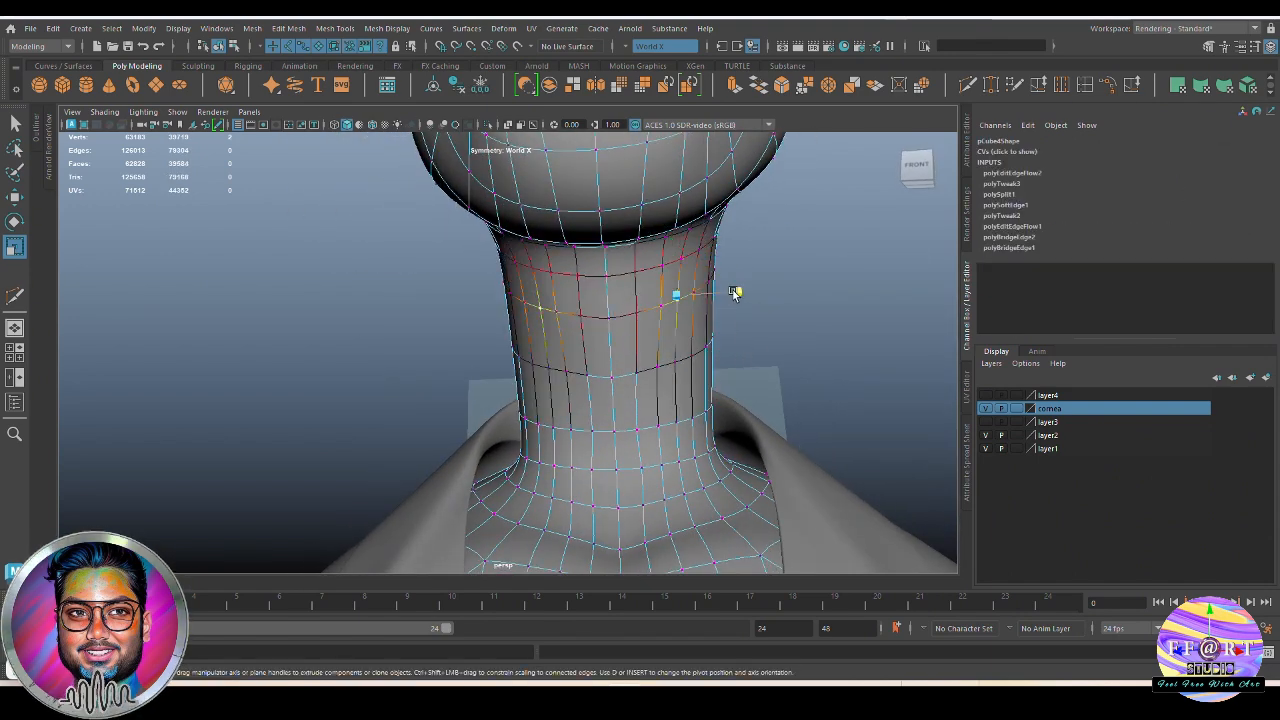
left_click(690, 299)
left_click_drag(736, 293, 732, 296)
Move the side throat vertices under the jaw to refine the neck contour, and return to object mode
left_click(662, 372)
left_click_drag(718, 364, 505, 425)
left_click(790, 362)
left_click(618, 345)
right_click(534, 364, "ctrl+shift")
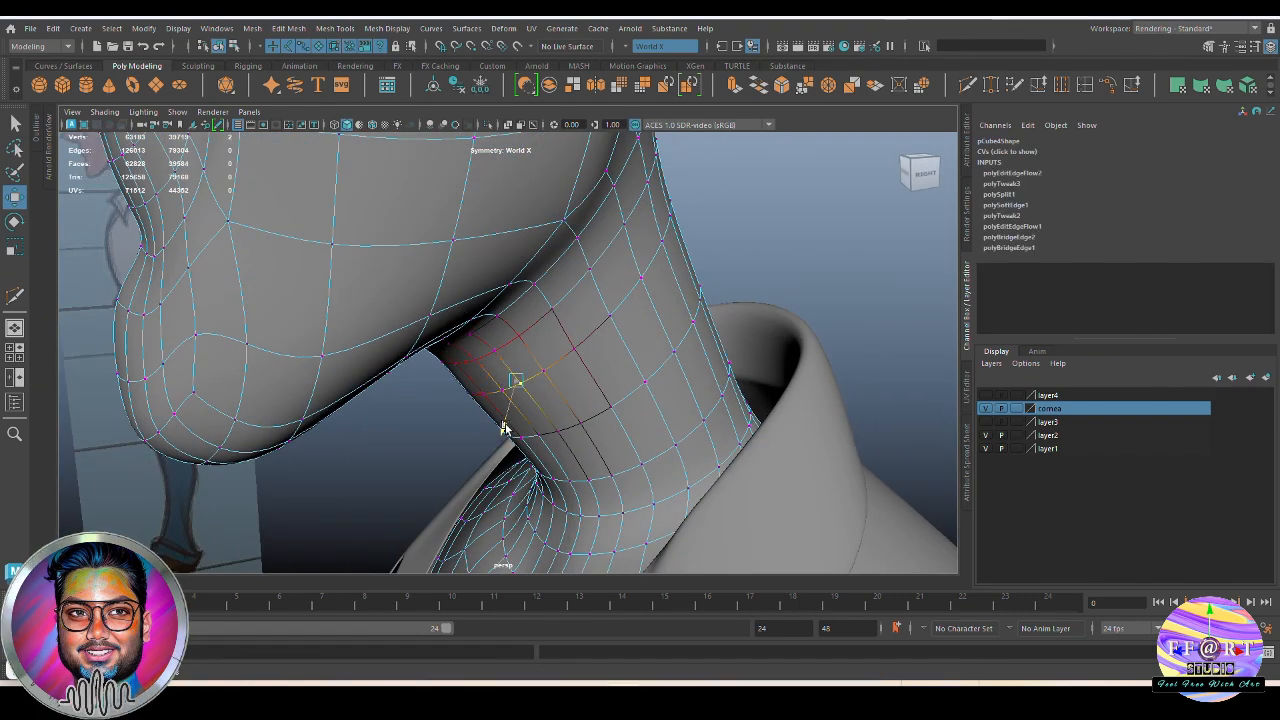
left_click_drag(548, 376, 437, 414, "alt")
right_click_drag(923, 150, 938, 140)
left_click_drag(780, 160, 857, 130, "alt")
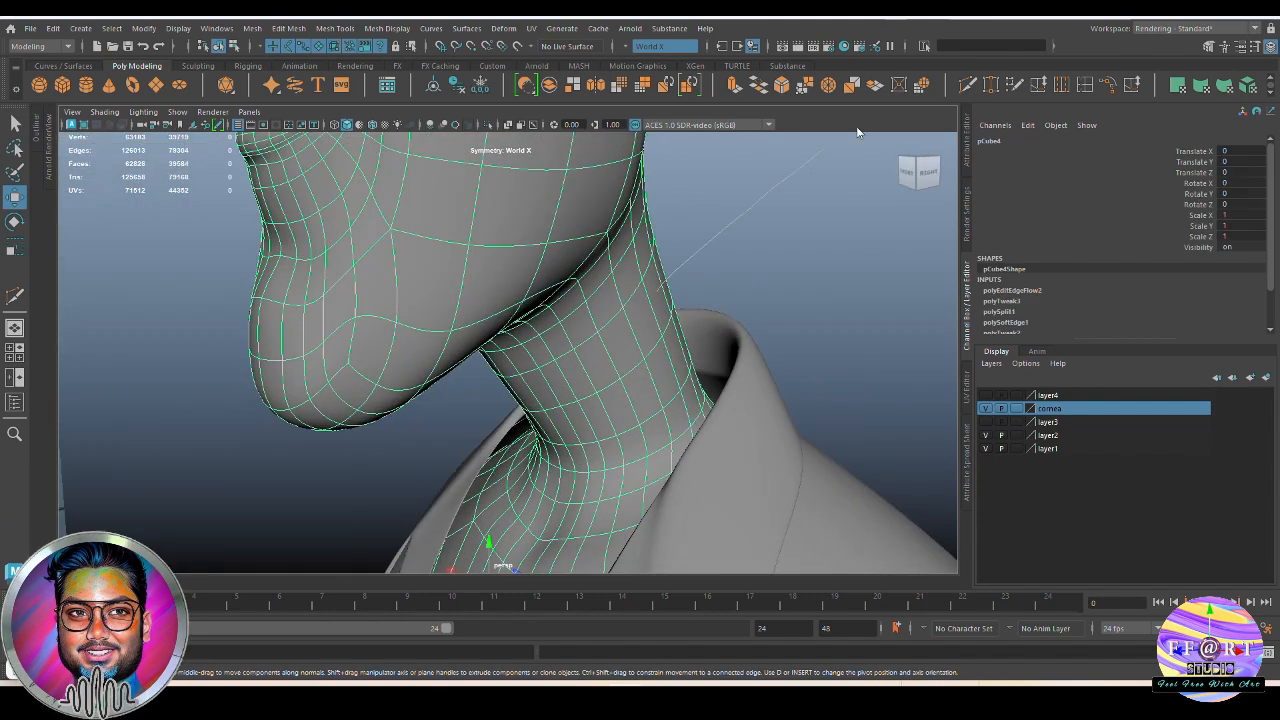
Examine the shaded neck, chest and shirt collar fit from several angles against the reference
left_click(686, 246)
left_click_drag(754, 560, 608, 367, "alt")
left_click(624, 312)
left_click_drag(624, 312, 603, 377, "alt")
key("ctrl+z")
right_click_drag(603, 377, 503, 378, "alt")
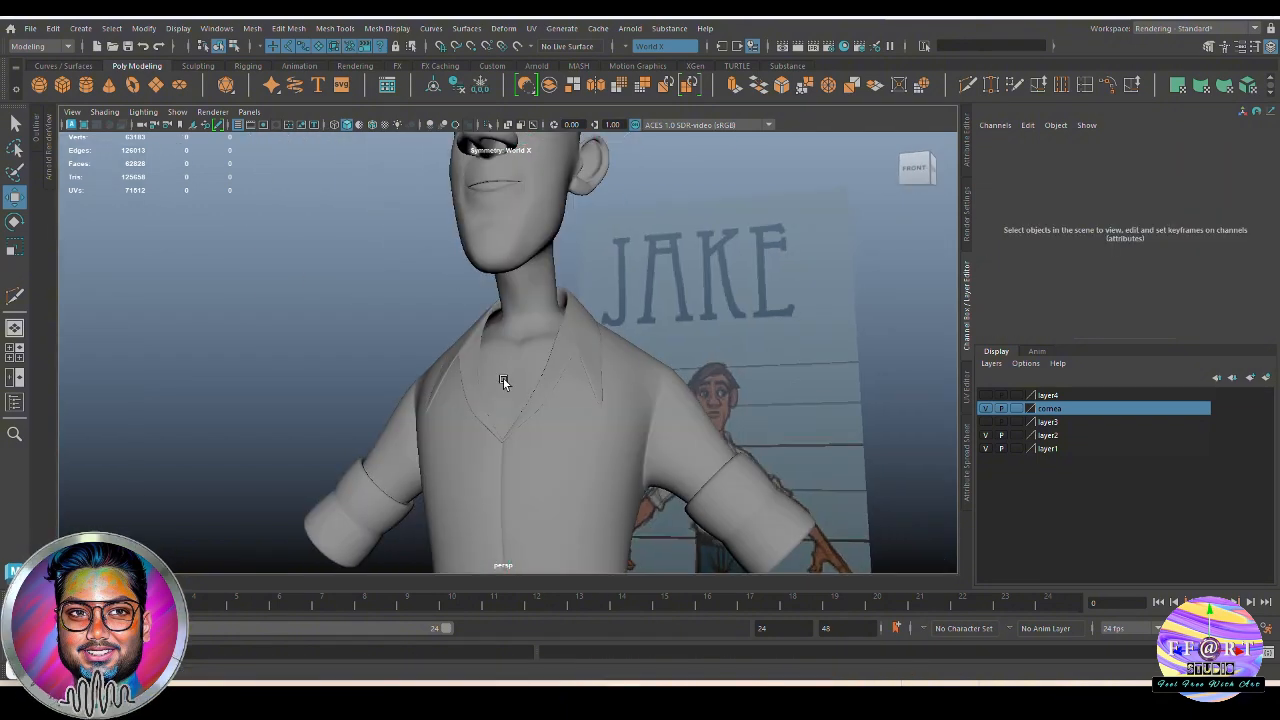
left_click_drag(503, 378, 556, 383, "alt")
left_click(537, 392)
left_click(332, 333)
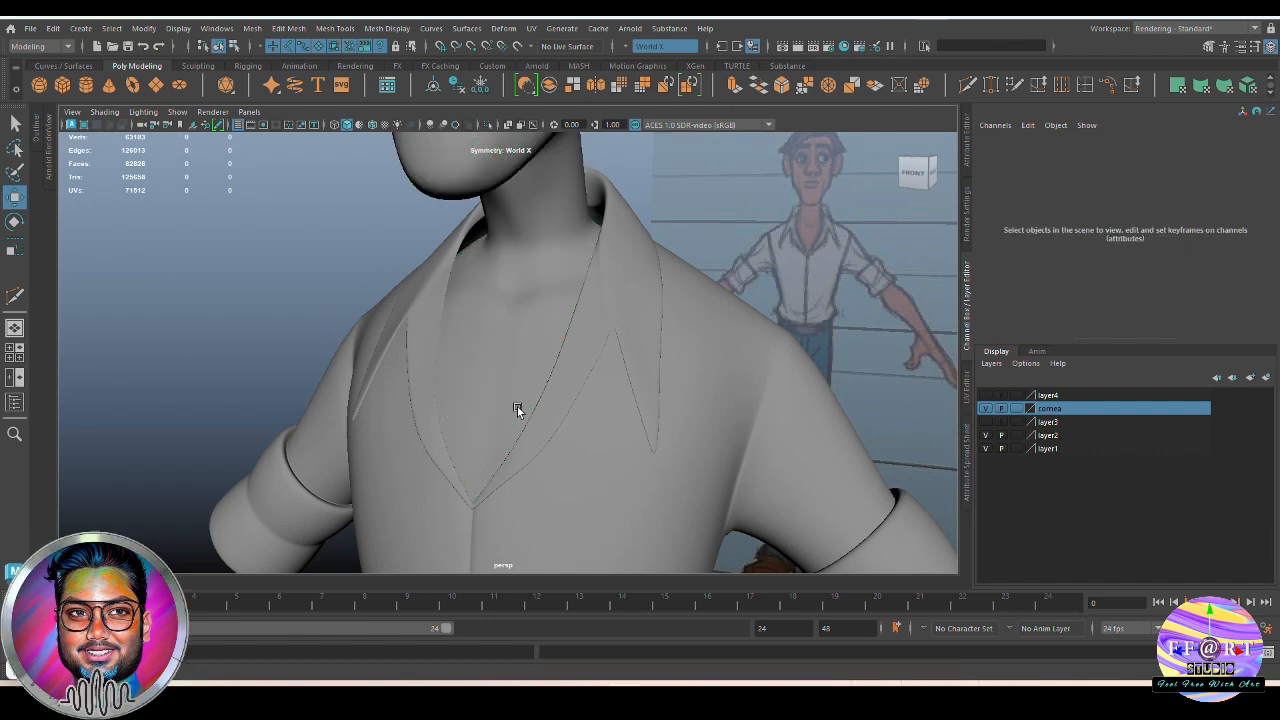
right_click_drag(517, 406, 426, 346, "alt")
left_click_drag(607, 326, 646, 329, "alt")
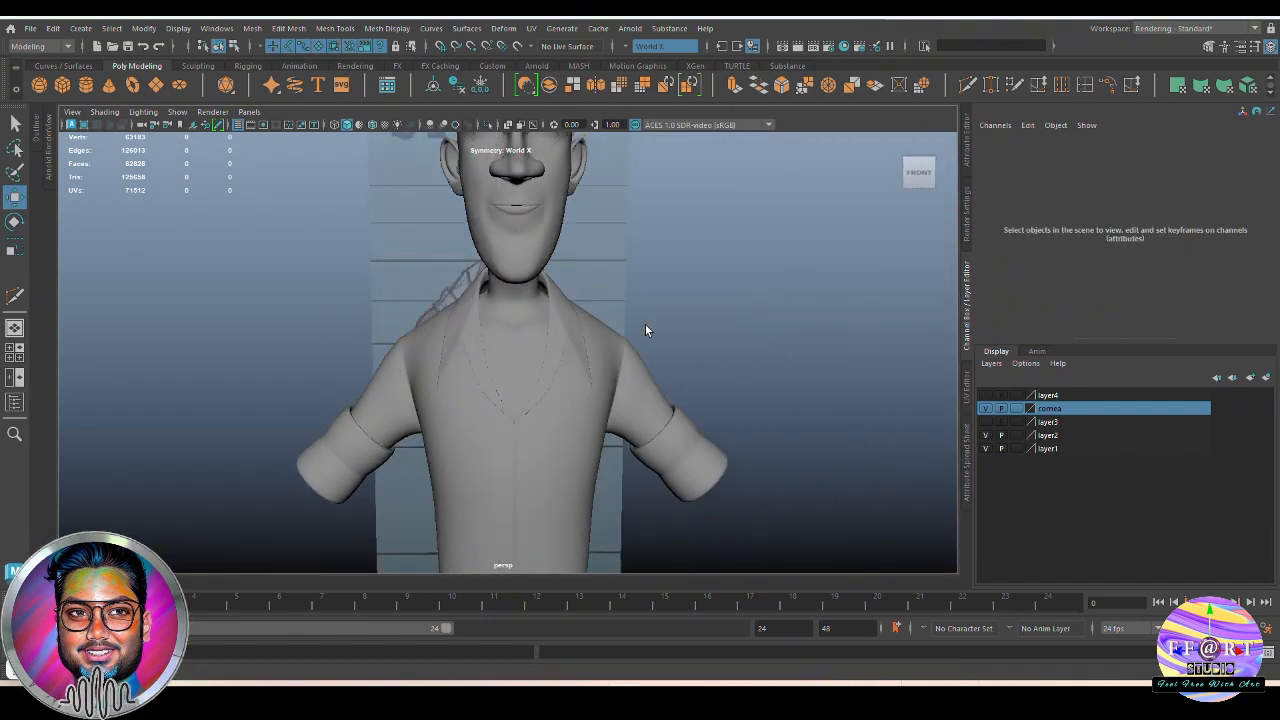
key("q")
mouse_move(571, 371)
left_mouse_down("alt")
mouse_move(654, 380)
mouse_move(566, 371)
mouse_move(592, 373)
left_mouse_up("alt")
right_click_drag(592, 373, 640, 374, "alt")
left_click_drag(640, 374, 608, 397, "alt")
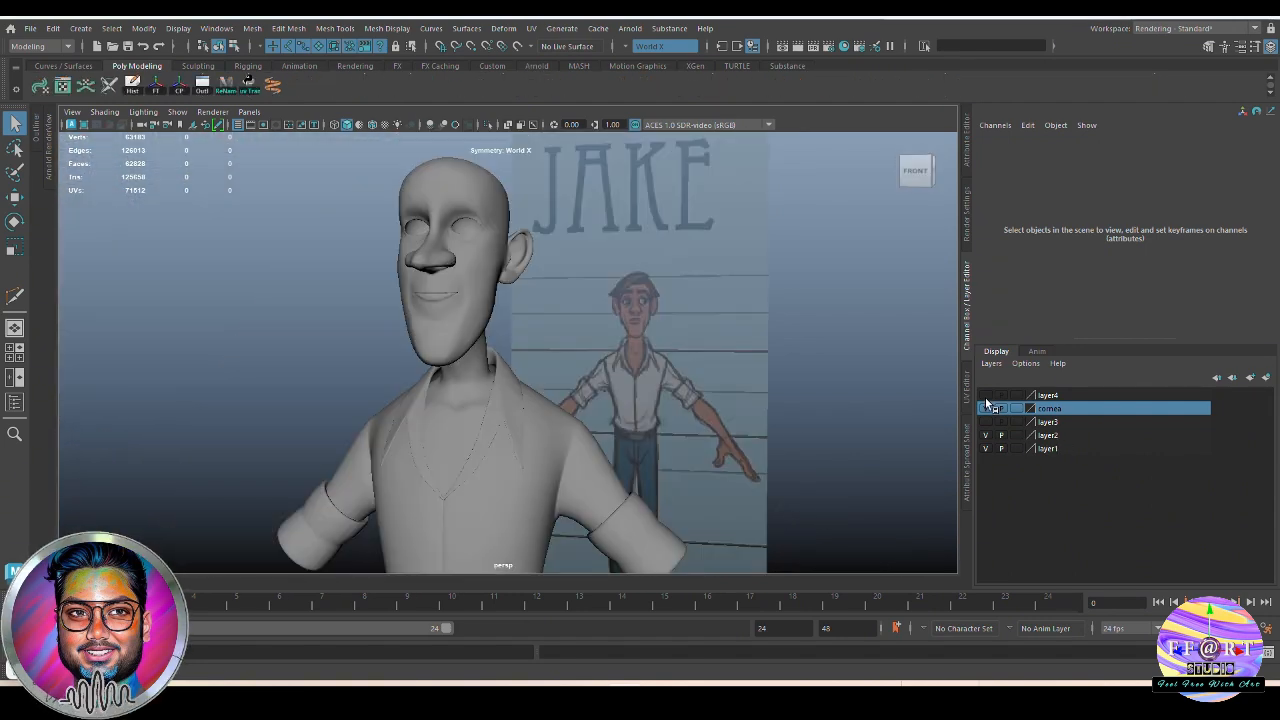
Make layer4 visible, and check the joined body mesh both on its own and together with the shirt
left_click(986, 408)
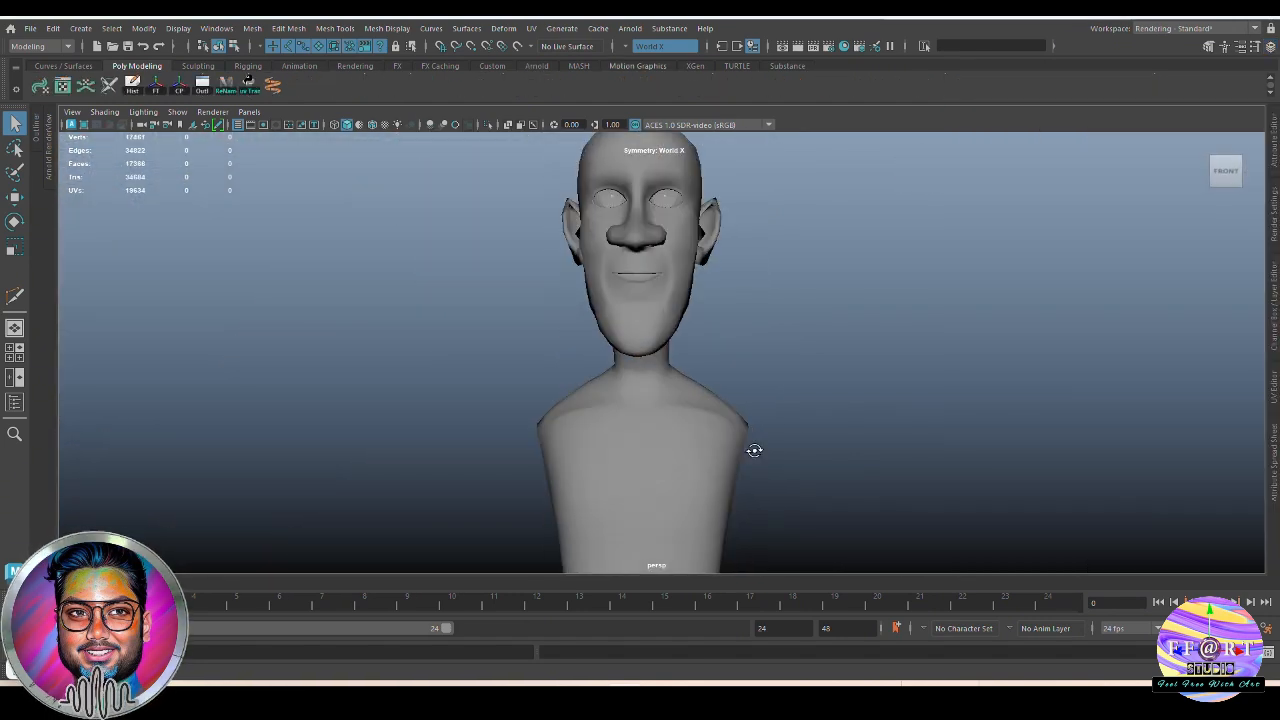
left_click_drag(754, 449, 729, 456, "alt")
left_click(643, 440)
left_click(846, 423)
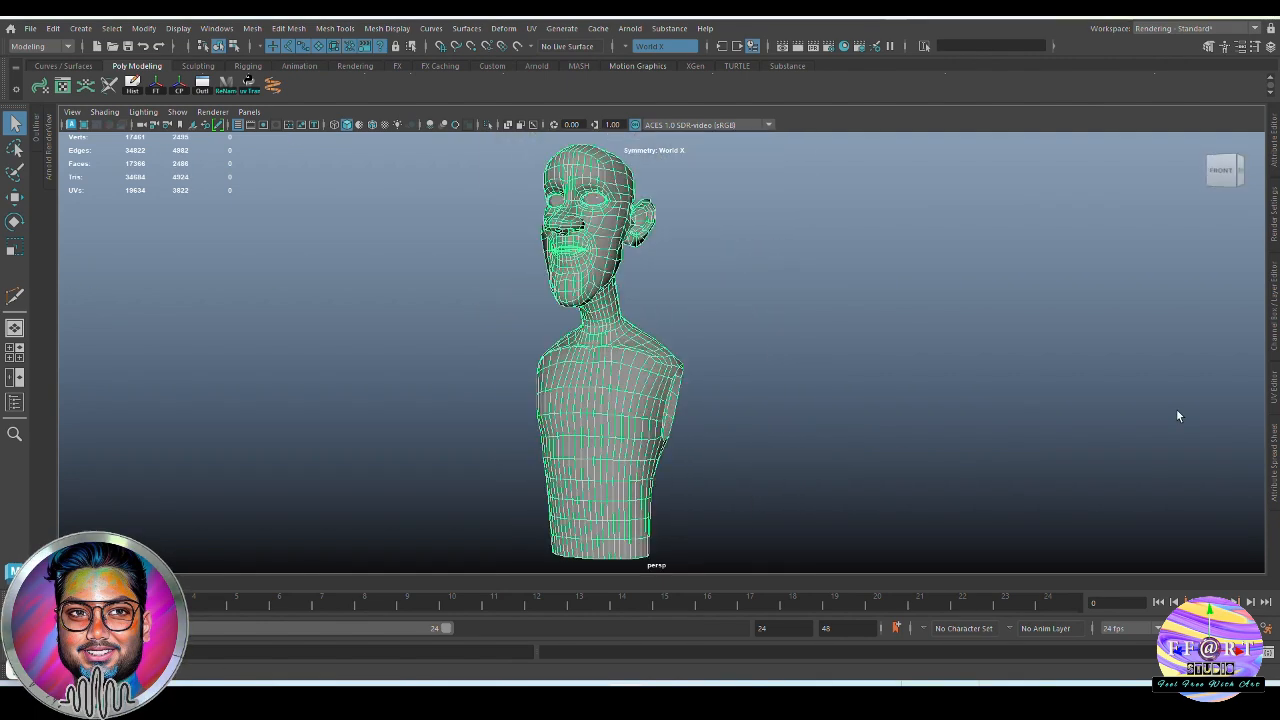
key("ctrl+a")
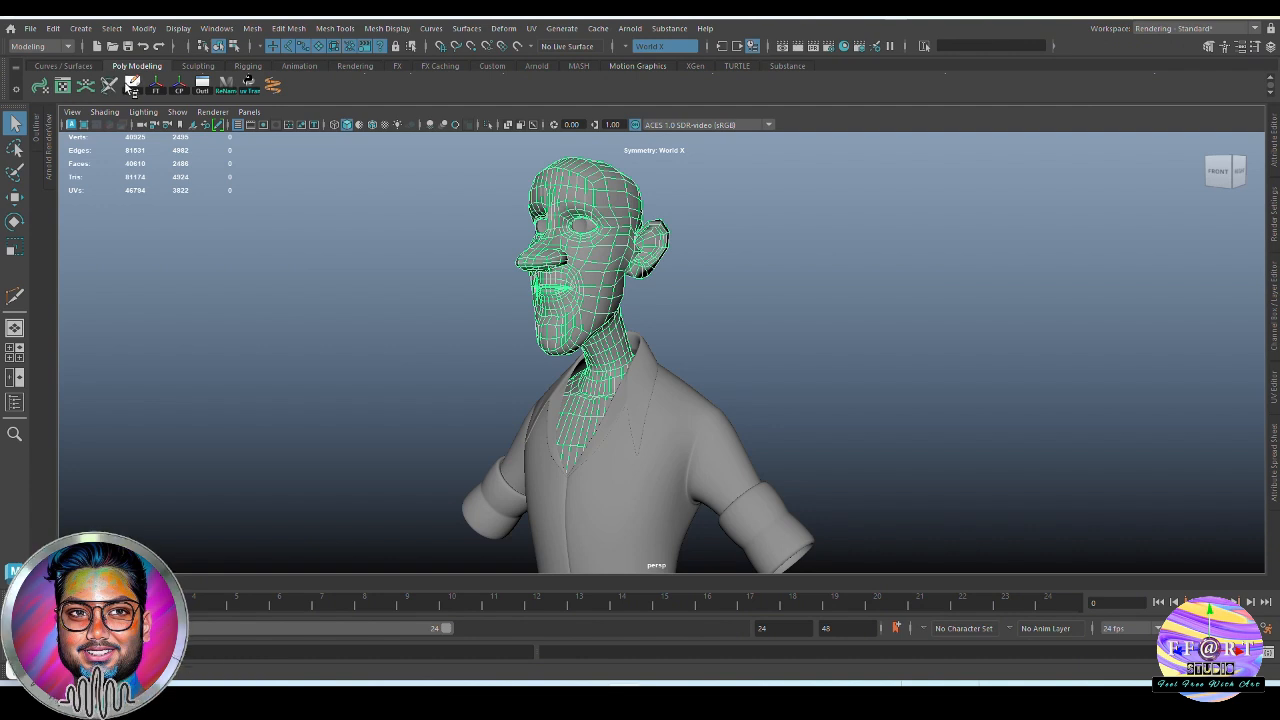
left_click(870, 366)
left_click_drag(870, 366, 768, 446, "alt")
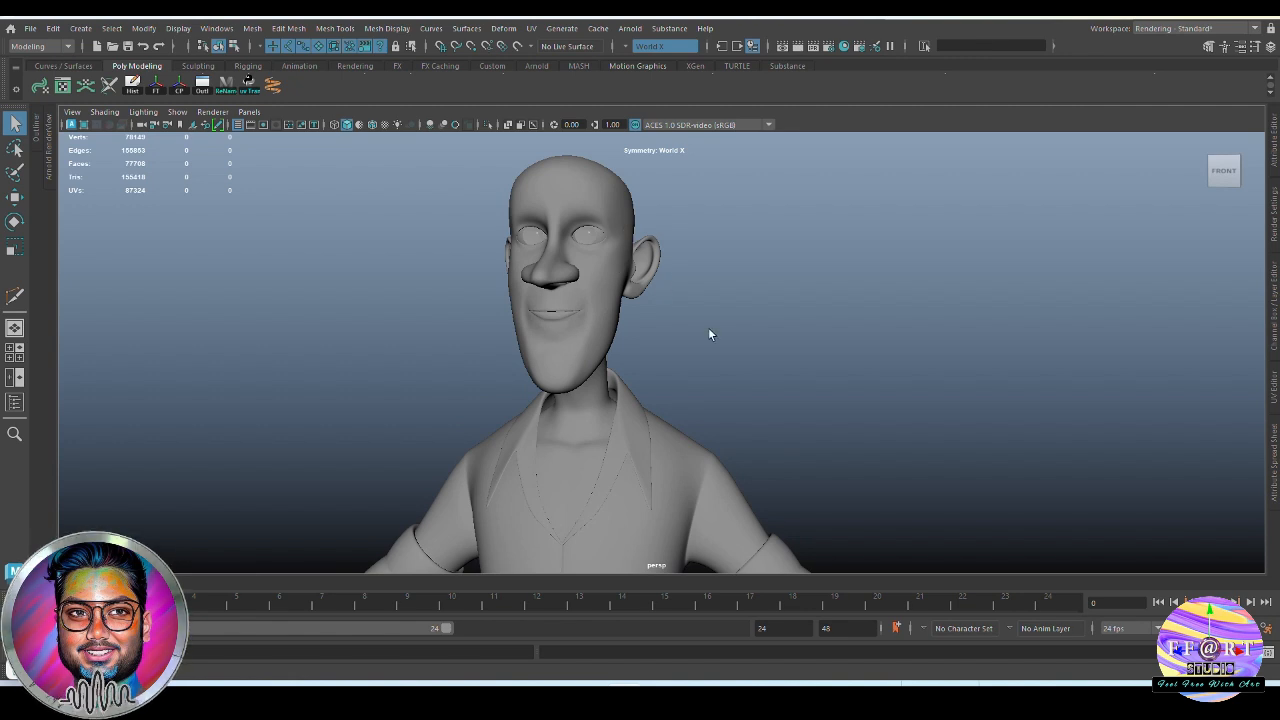
left_click_drag(708, 334, 728, 374, "alt")
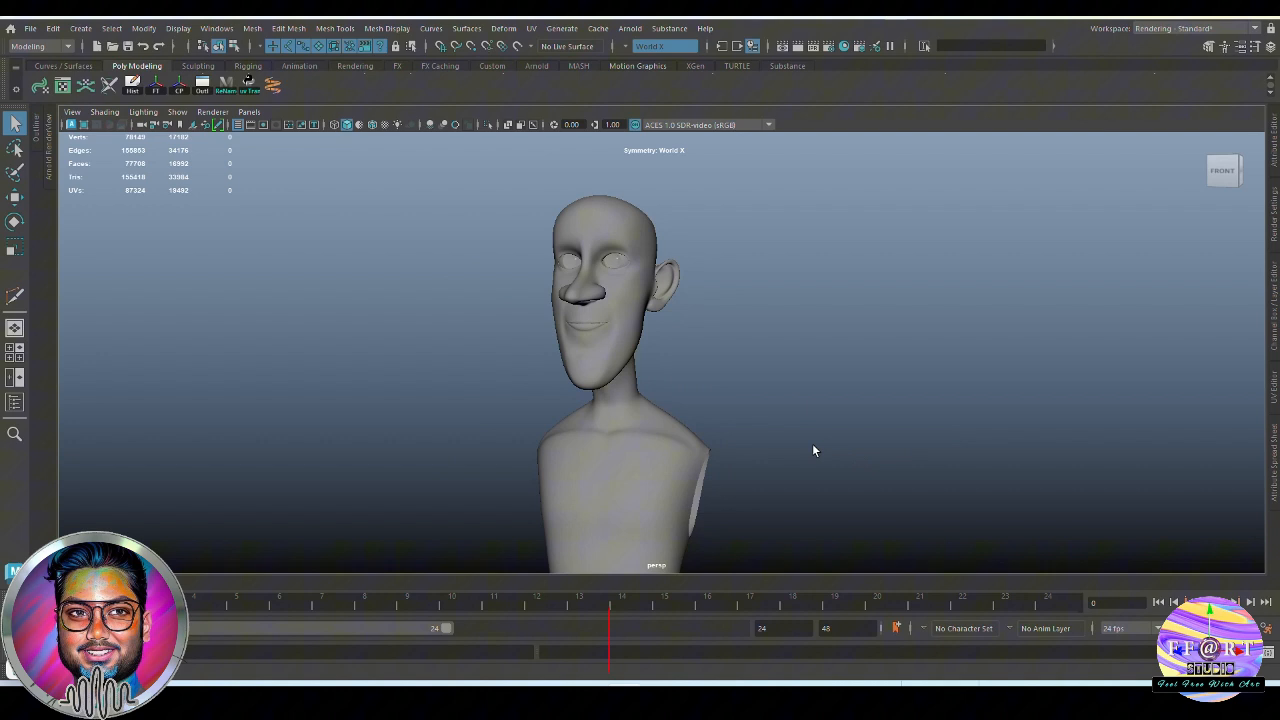
left_click_drag(814, 449, 874, 474, "alt")
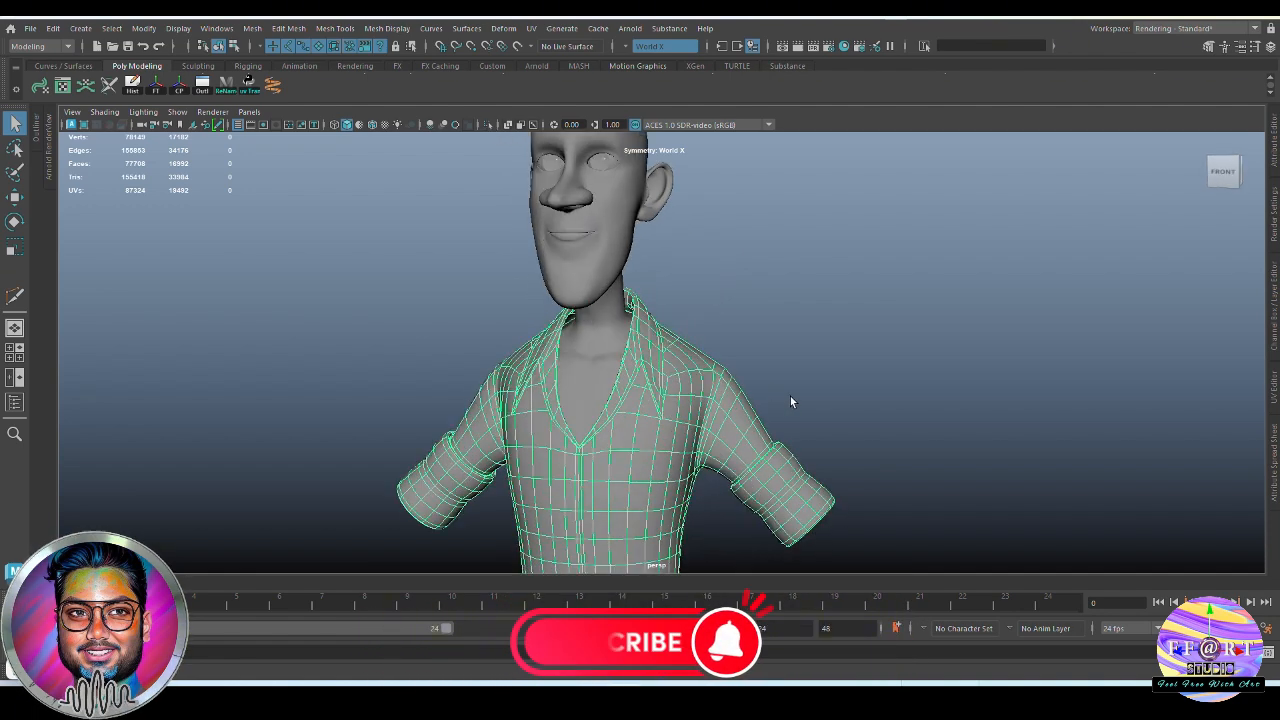
Display wireframe on shaded for the character and switch to the front view of the upper body
key("4")
key("5")
left_click(452, 142)
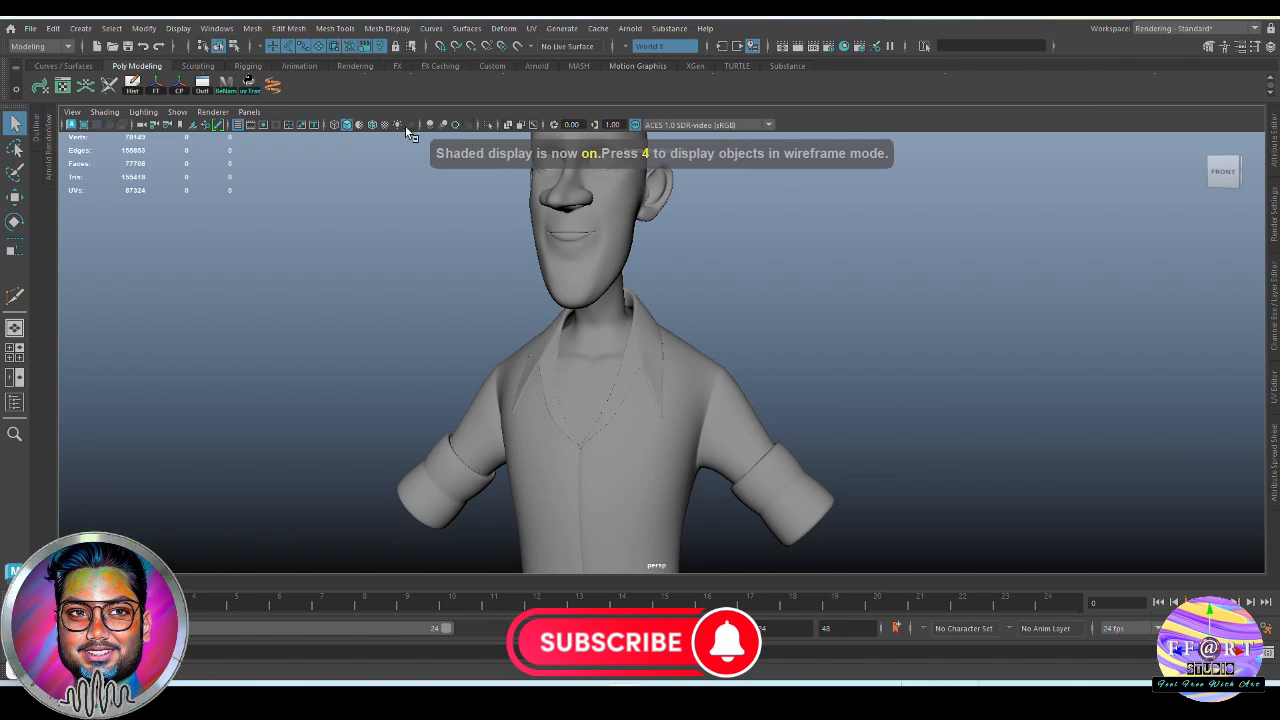
left_click(372, 126)
left_click_drag(575, 390, 655, 431, "alt")
key("space")
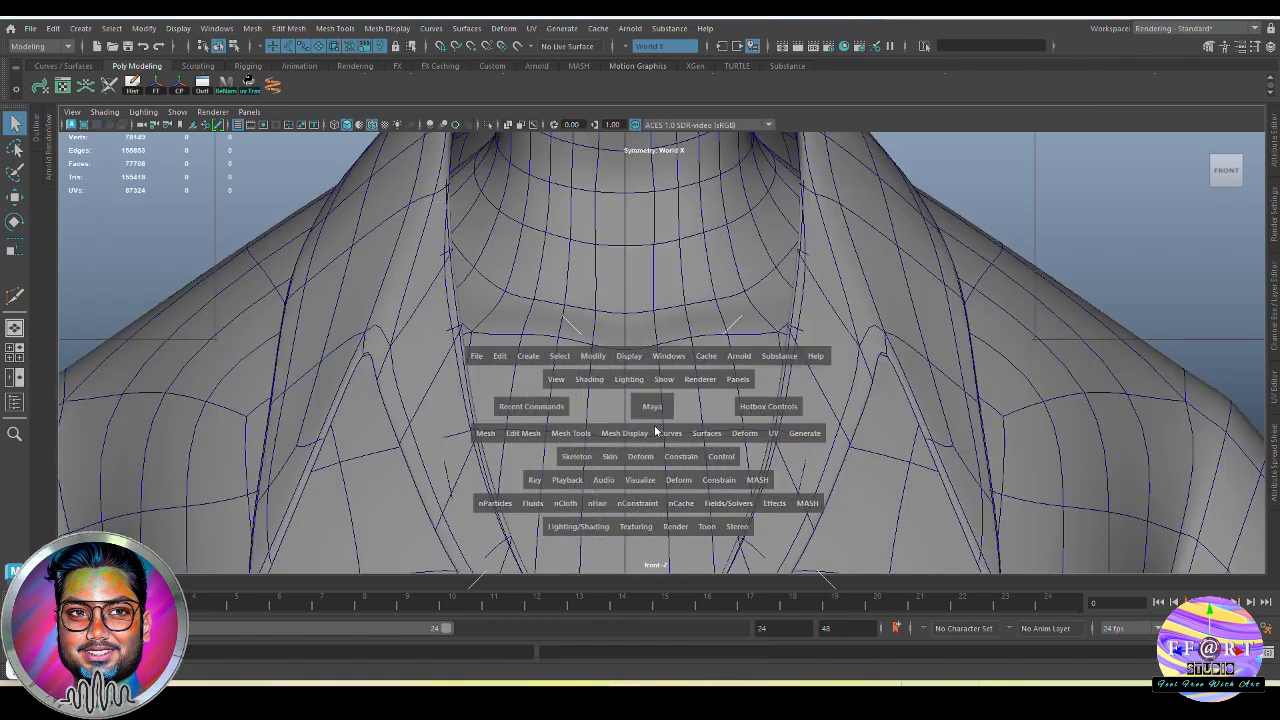
scroll(697, 470, "down", 10)
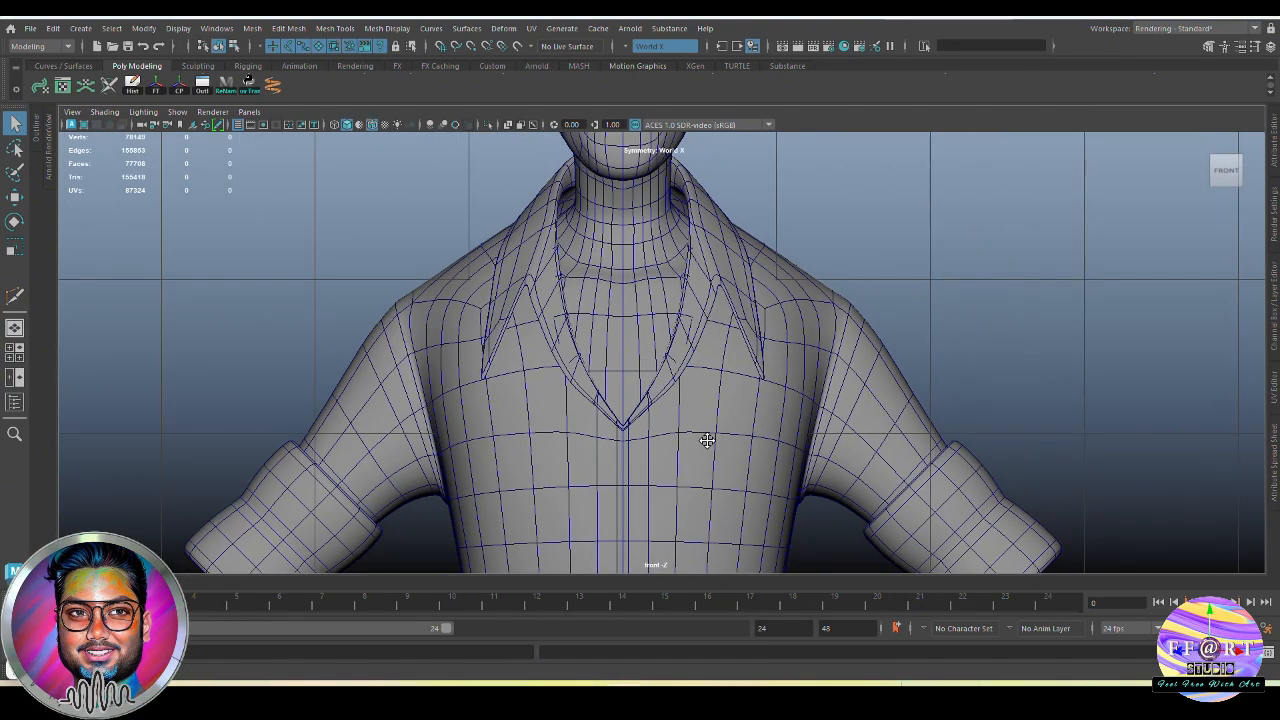
Turn on X-ray display and compare the torso's edge rows with the shirt in the front view
left_click(509, 126)
middle_click_drag(725, 417, 710, 304, "alt")
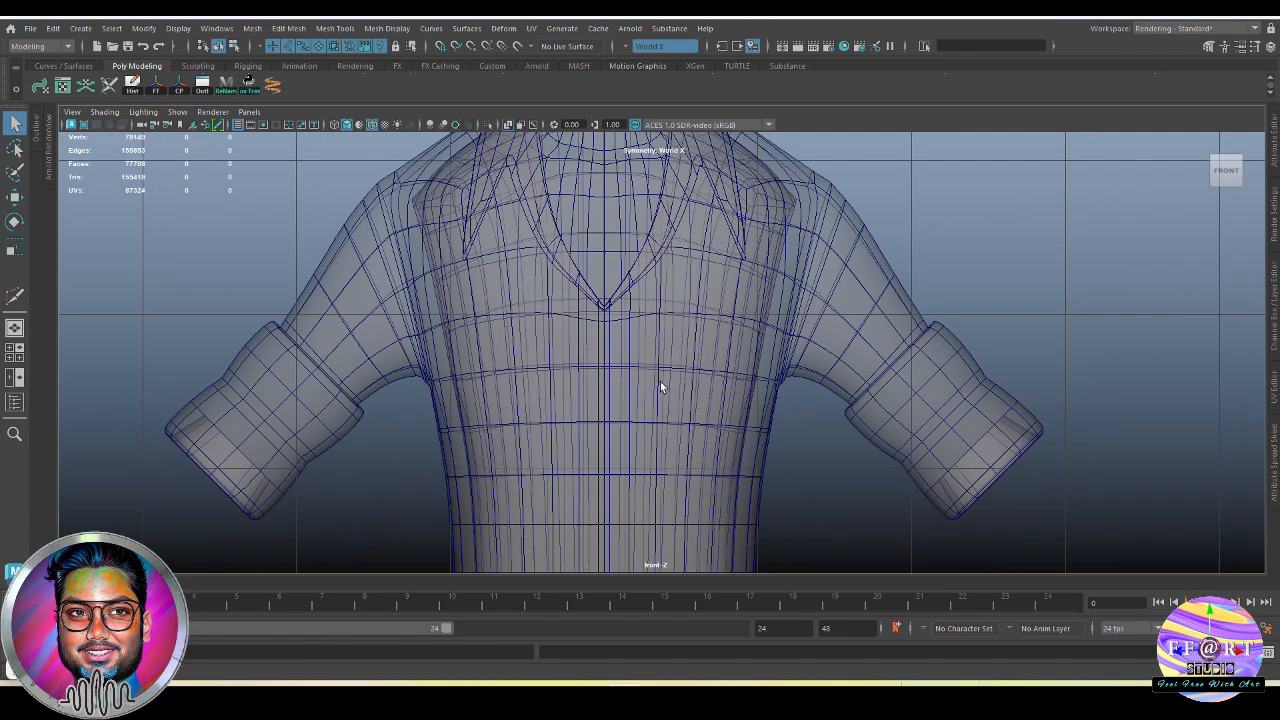
middle_click_drag(641, 546, 631, 480, "alt")
middle_click_drag(640, 232, 623, 343, "alt")
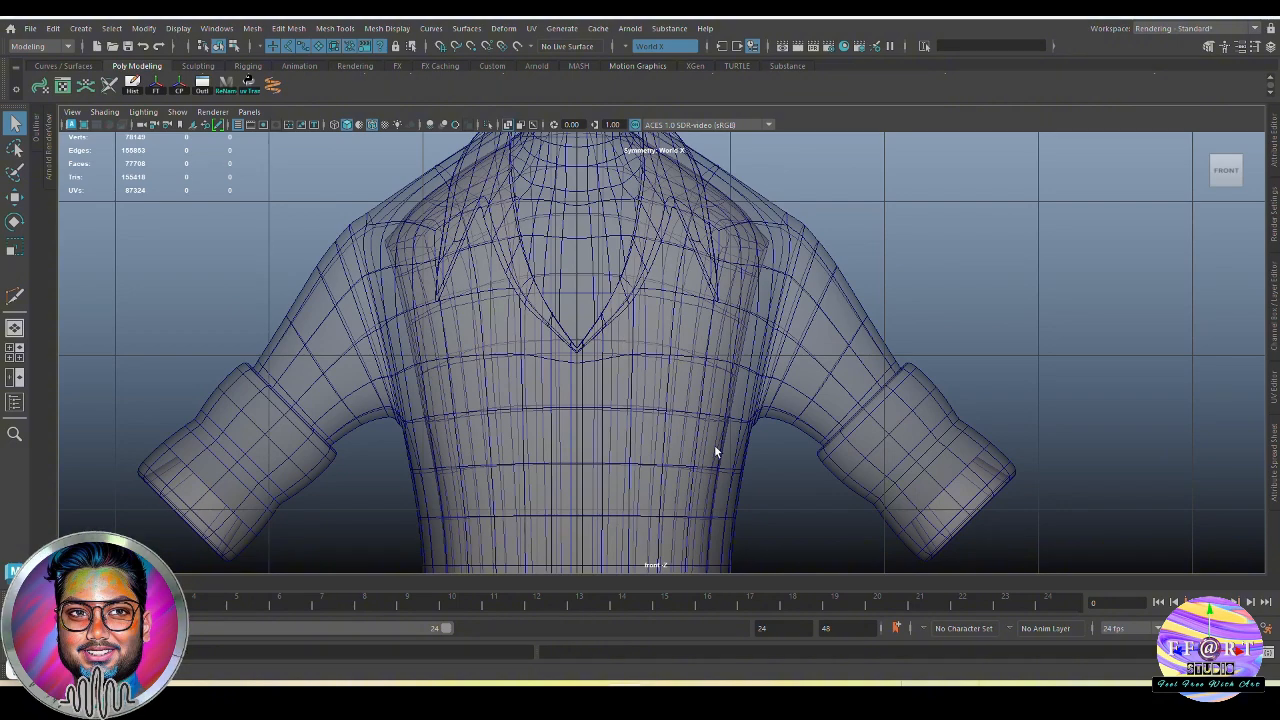